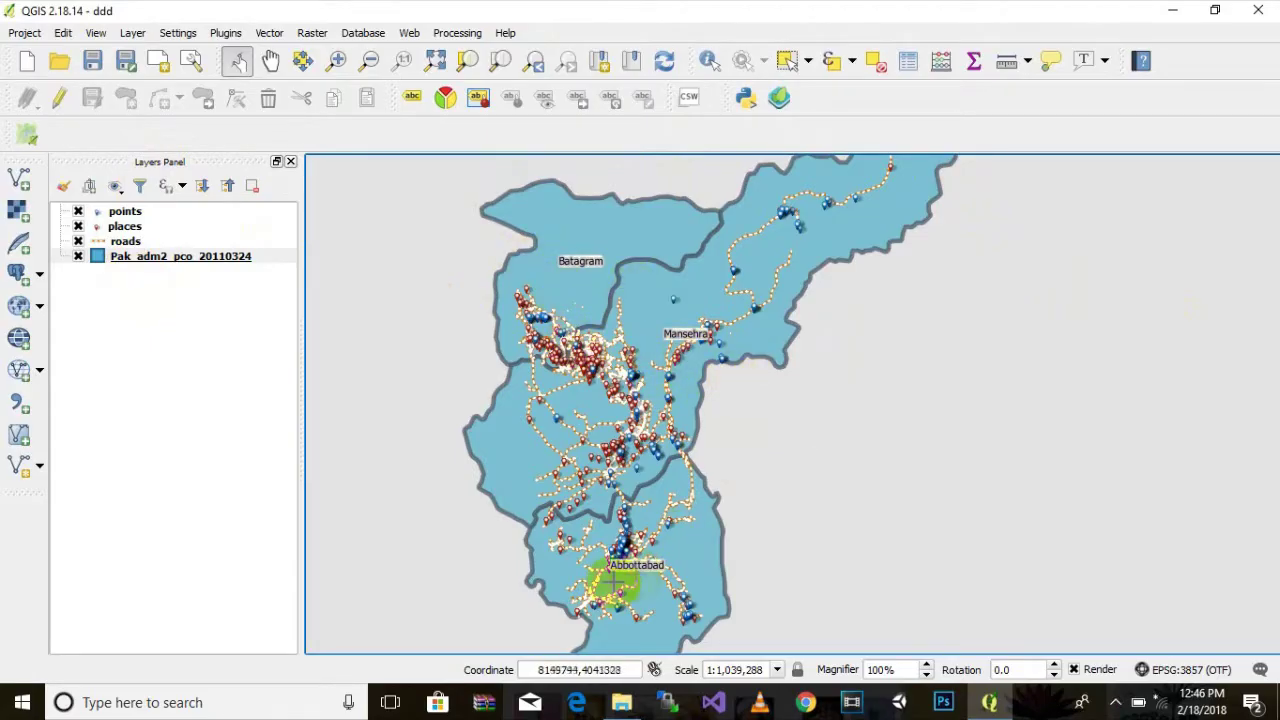
Open the style properties of the Pak_adm2_pco_20110324 layer and set the layer transparency to 40.
drag(826, 537, 810, 452)
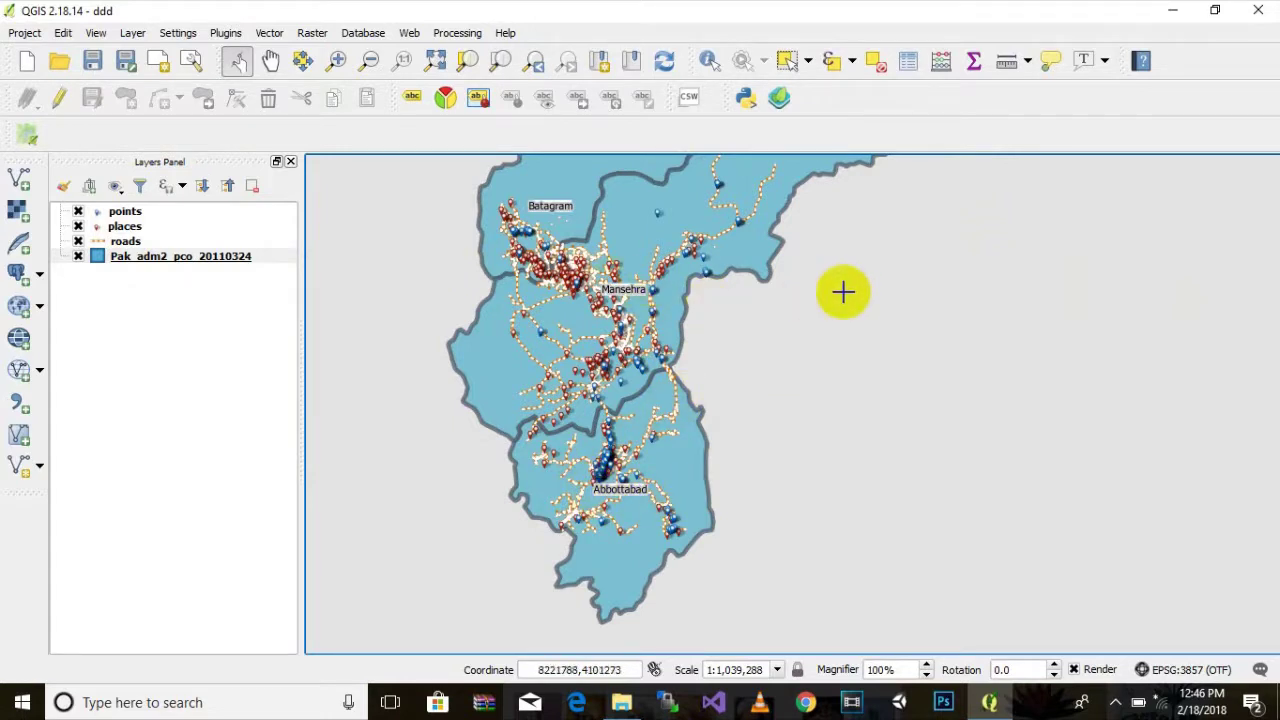
drag(843, 291, 819, 346)
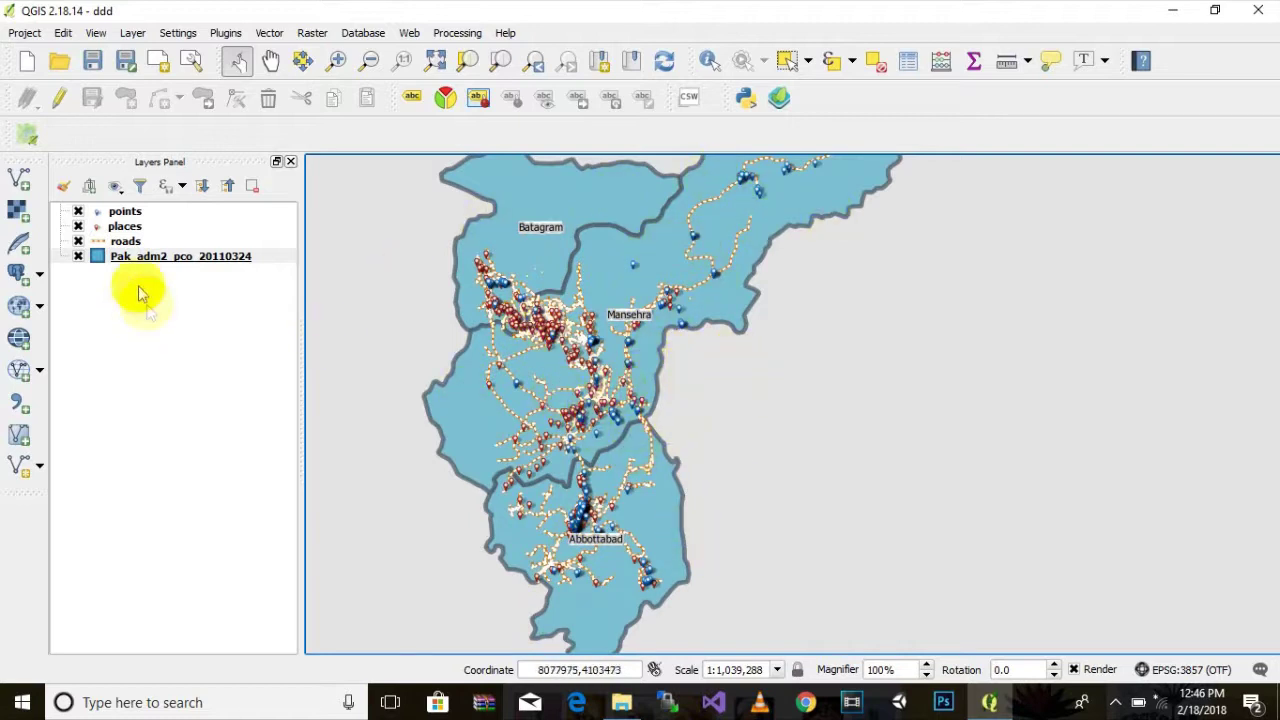
click(163, 268)
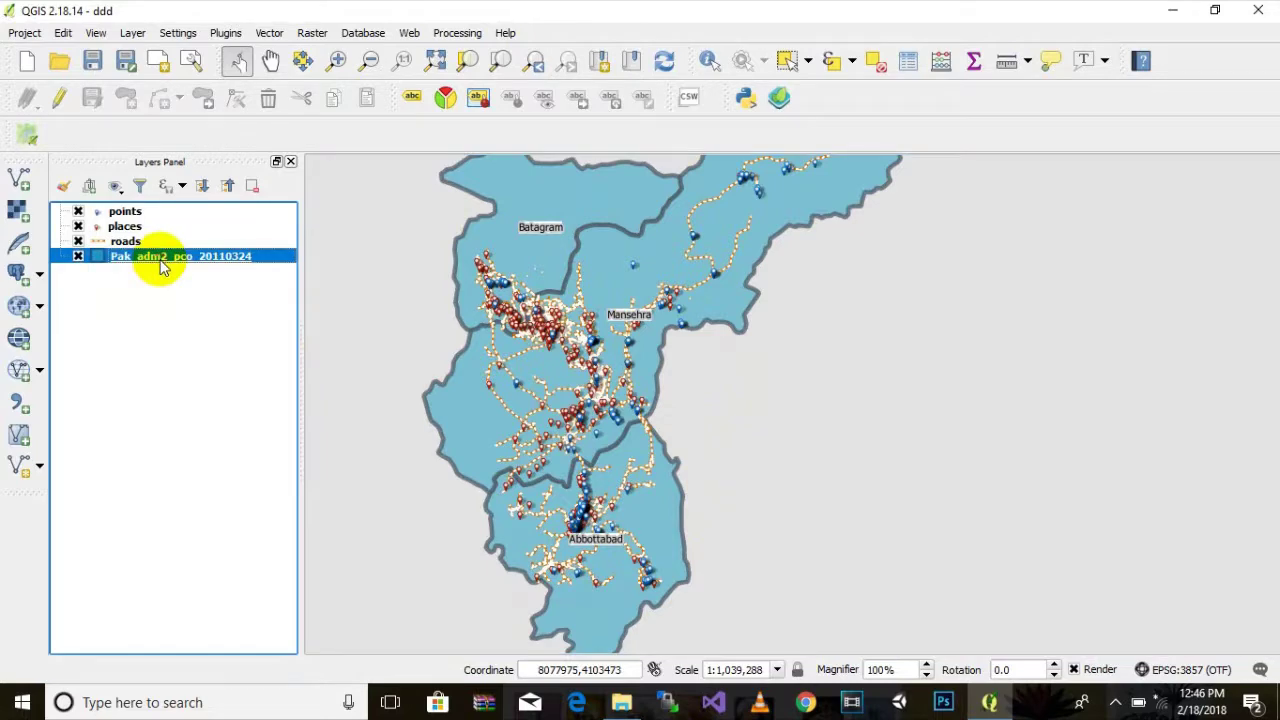
double_click(163, 258)
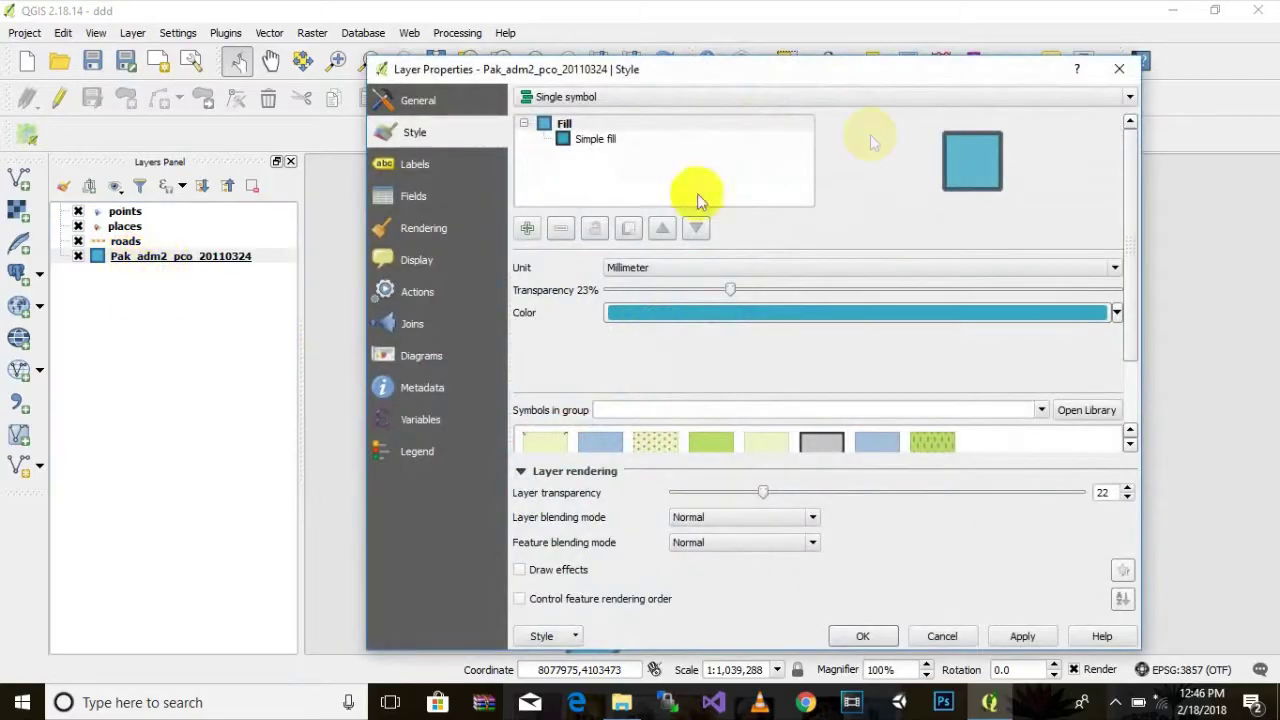
drag(865, 87, 838, 82)
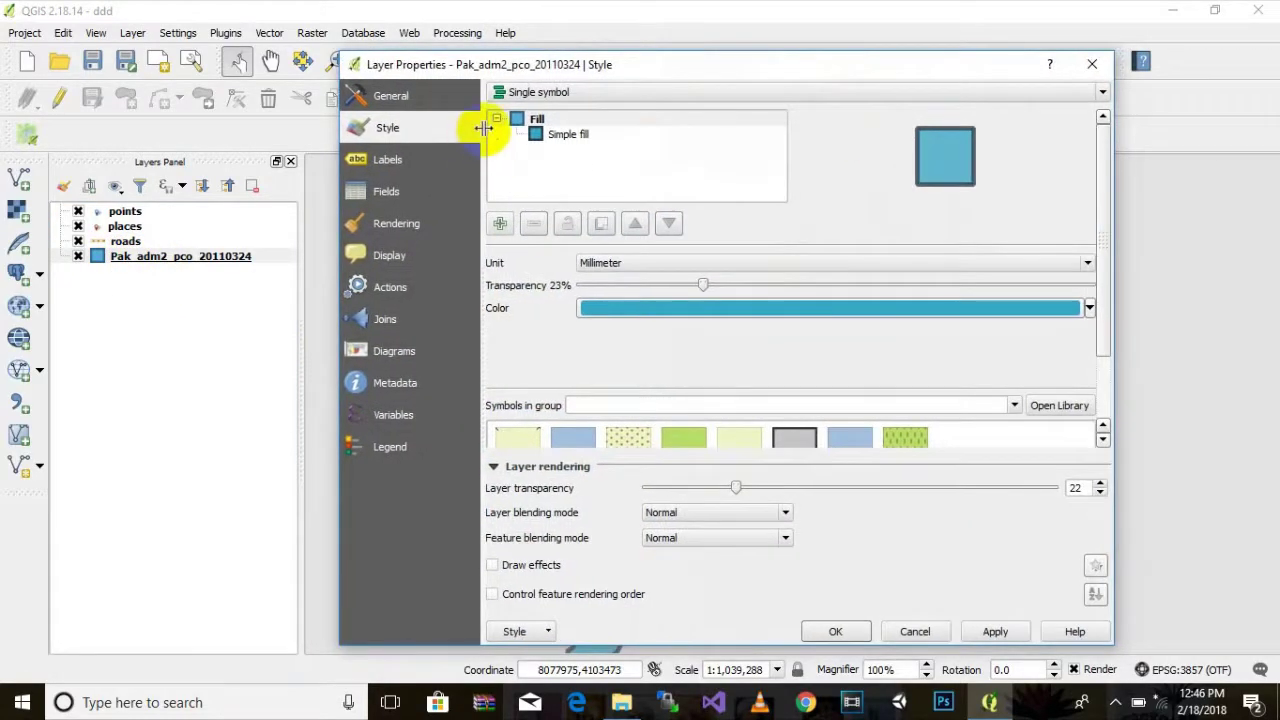
drag(1100, 205, 1114, 257)
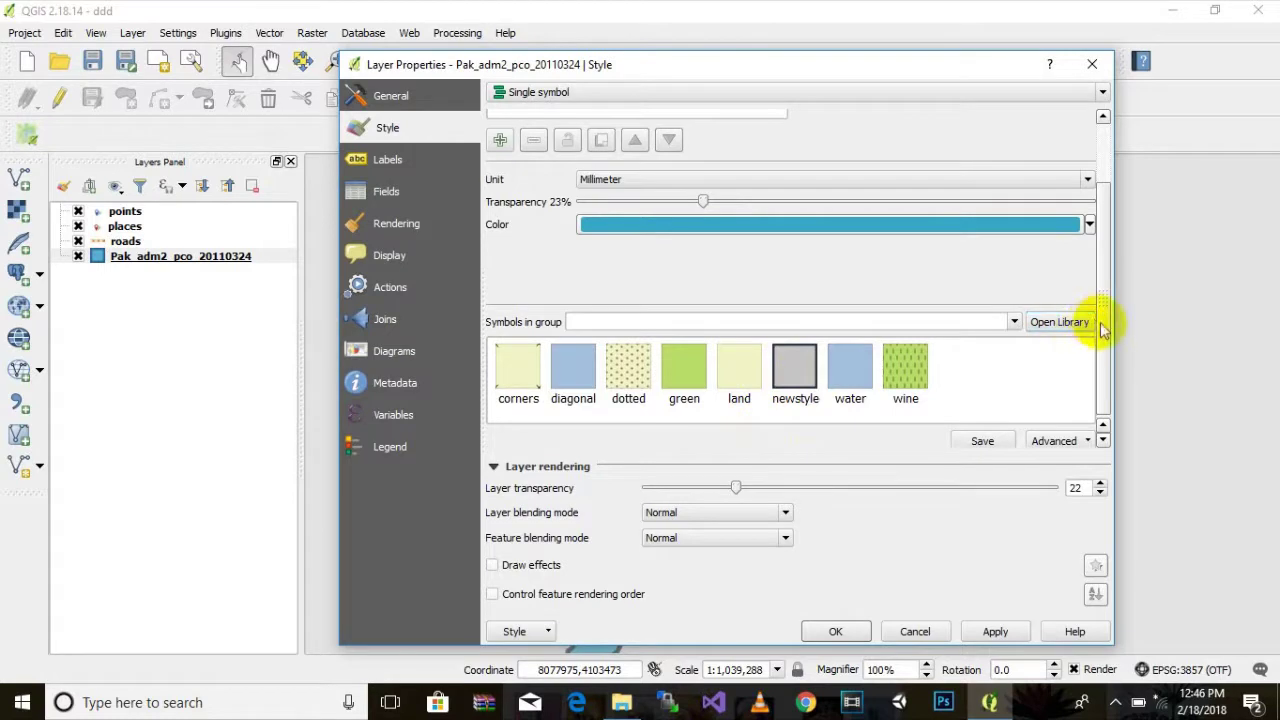
drag(1103, 330, 1104, 331)
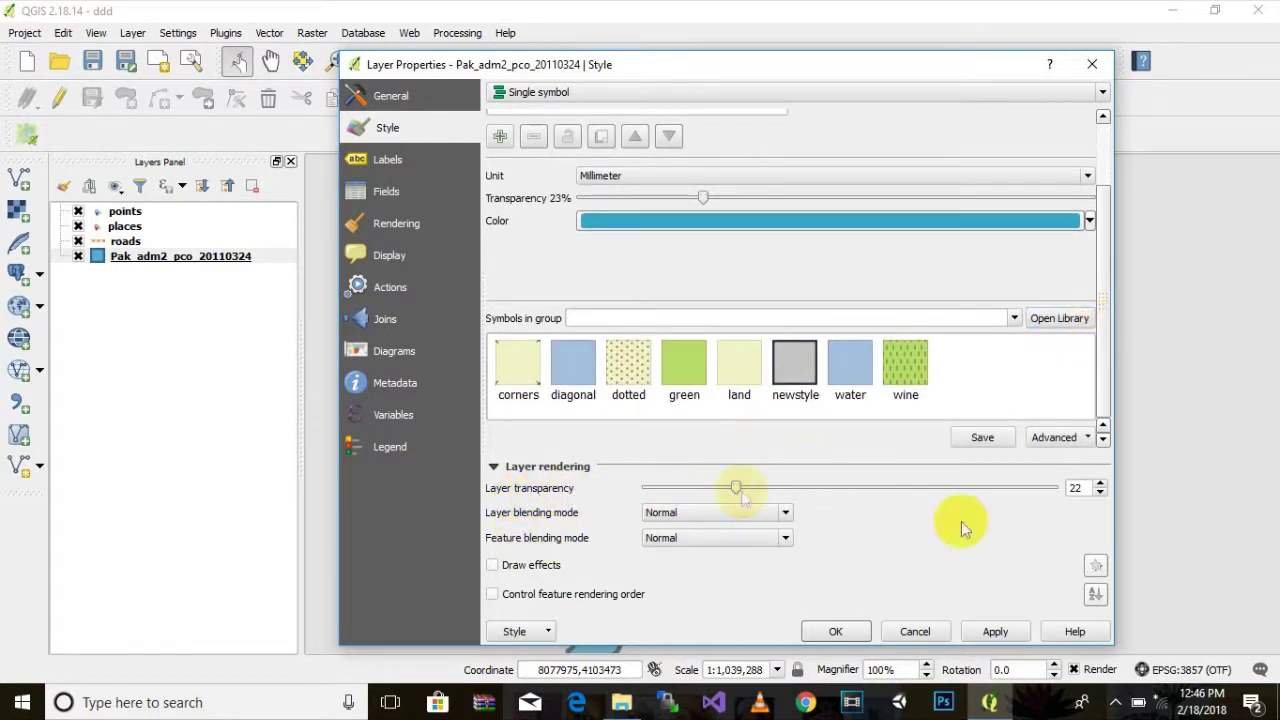
scroll(1020, 495, up, 1)
scroll(1018, 490, up, 5)
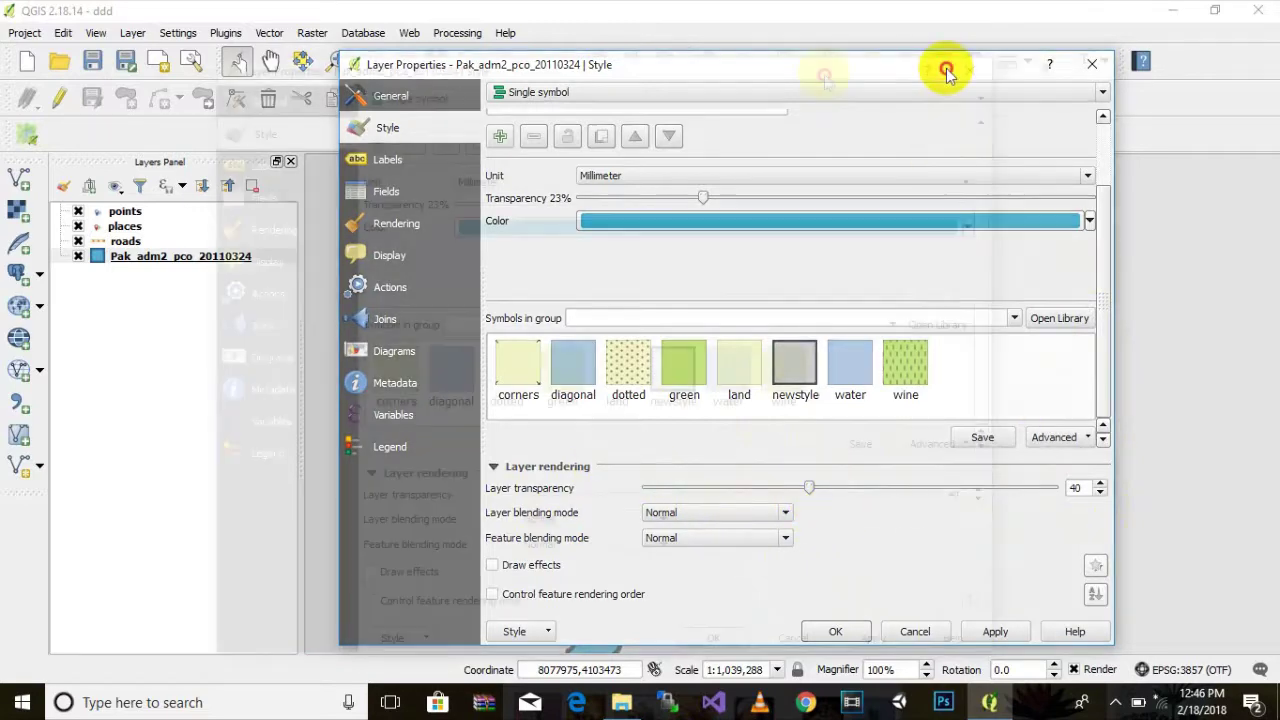
mouse_move(946, 63)
mouse_down()
mouse_move(252, 80)
mouse_move(651, 63)
mouse_move(286, 77)
mouse_move(289, 117)
mouse_move(733, 421)
mouse_move(1066, 408)
mouse_move(777, 6)
mouse_move(925, 72)
mouse_up()
right_click(897, 64)
click(871, 63)
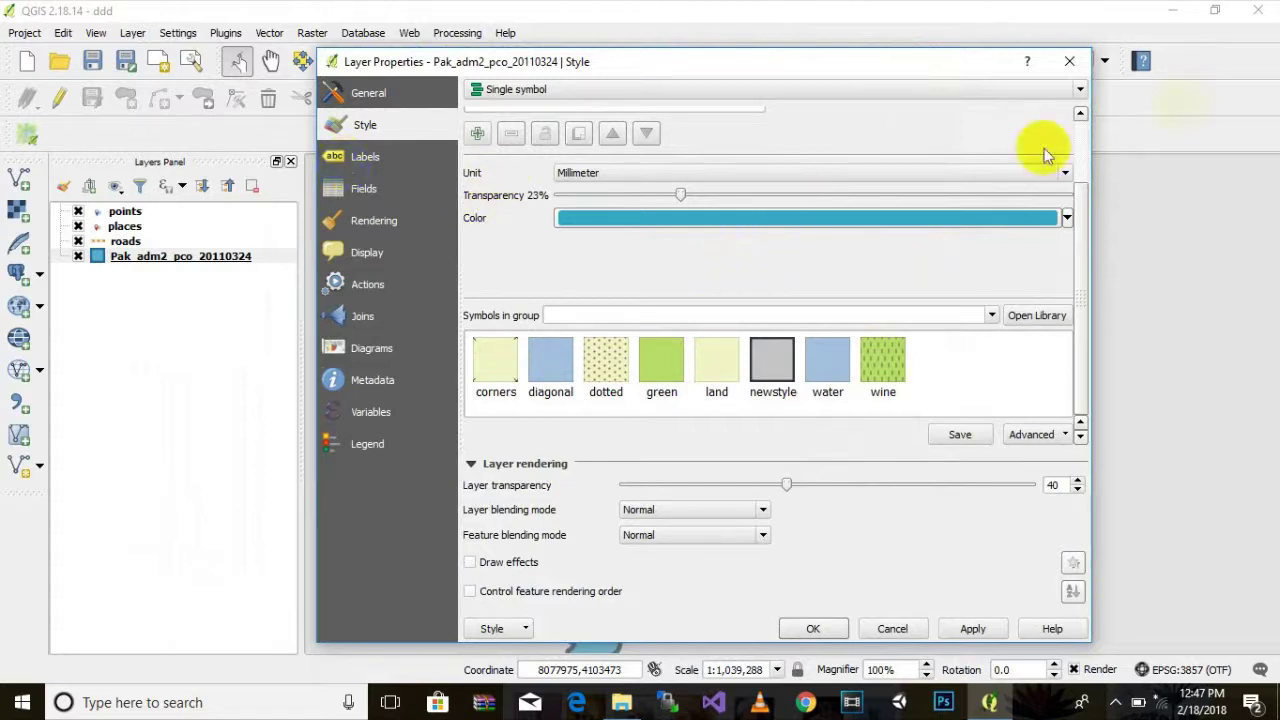
drag(840, 61, 781, 45)
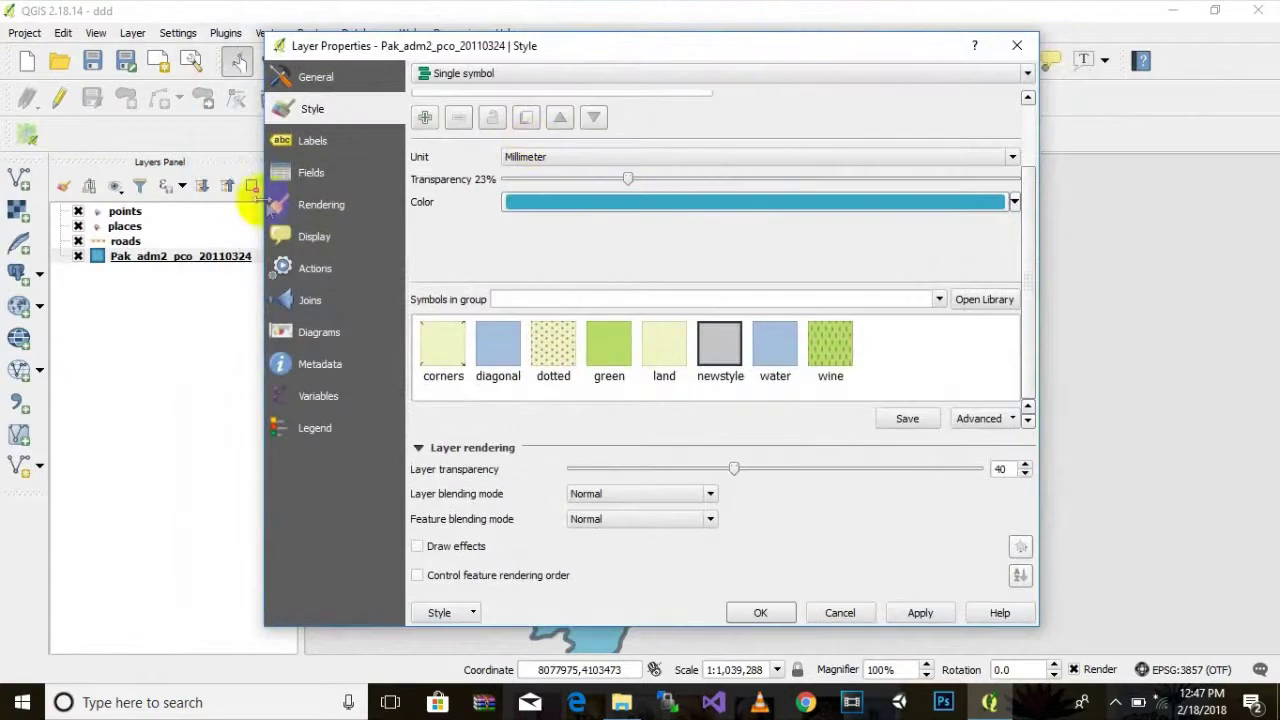
Switch the Pak_adm2_pco_20110324 layer's labels to rule-based labeling.
click(312, 143)
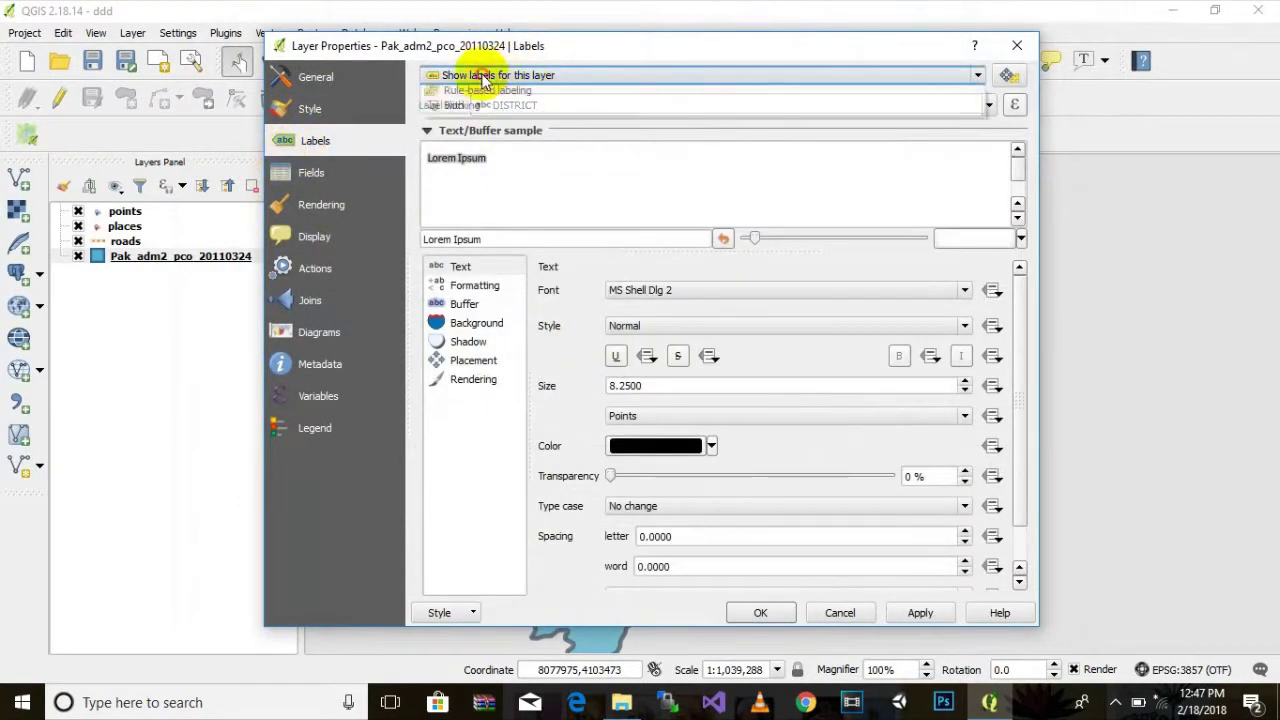
click(490, 78)
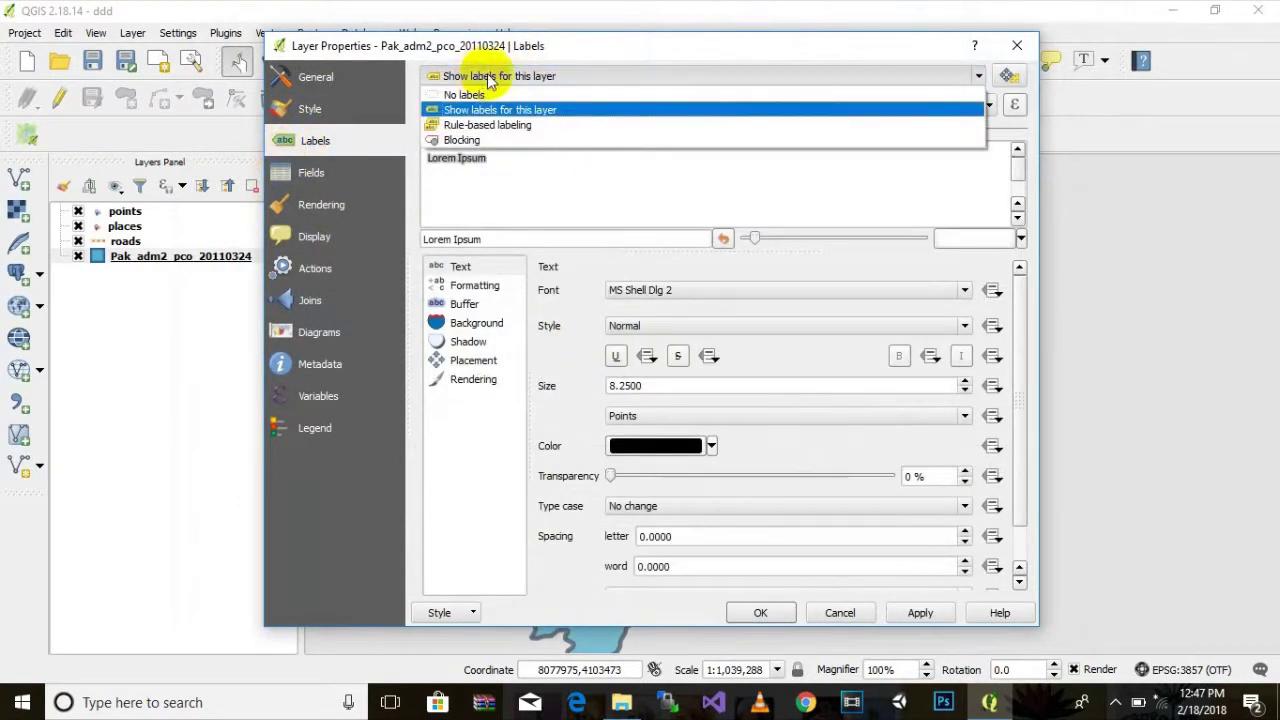
click(517, 124)
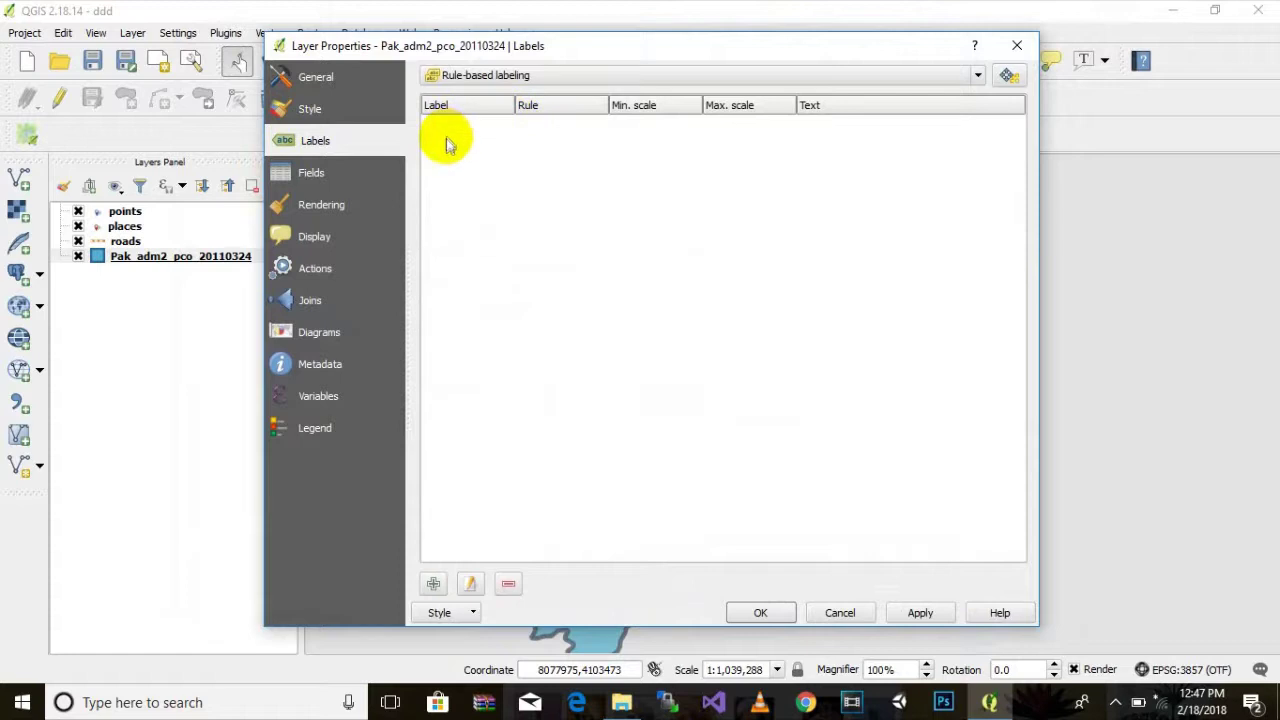
Add a labeling rule with the filter expression "DISTRICT" = 'Abbottabad', using the field's unique values.
click(433, 585)
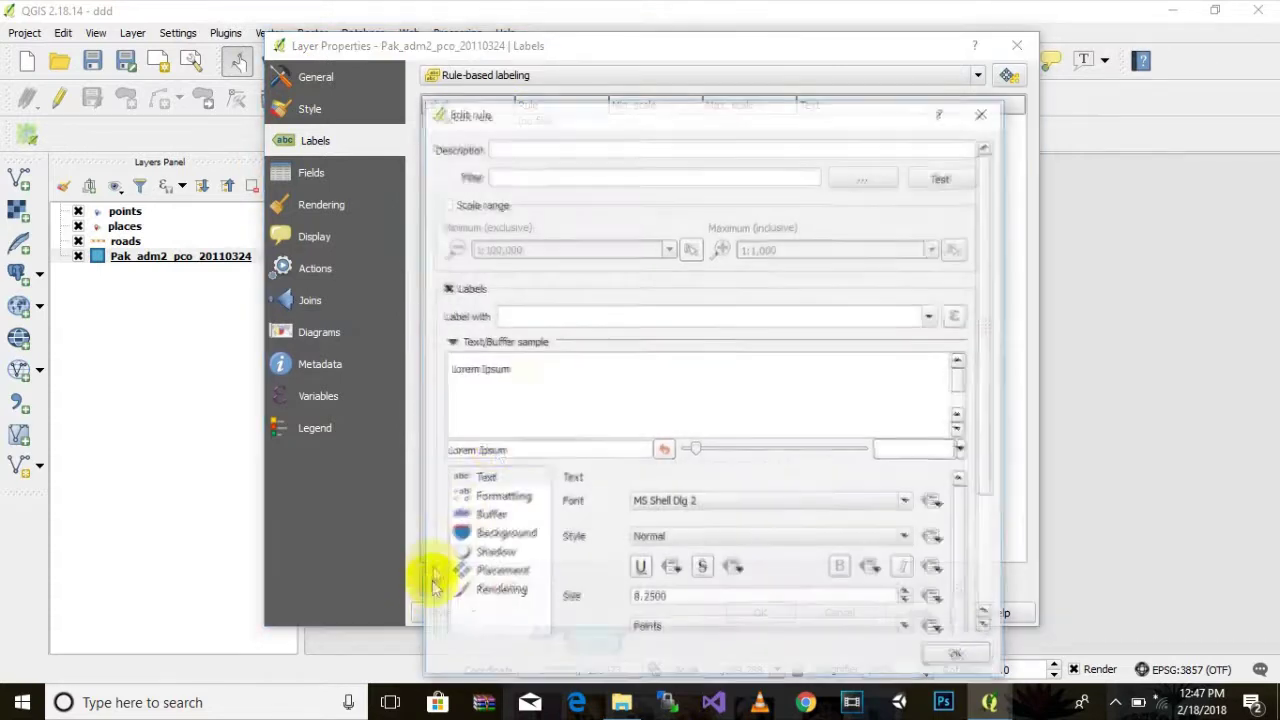
click(864, 182)
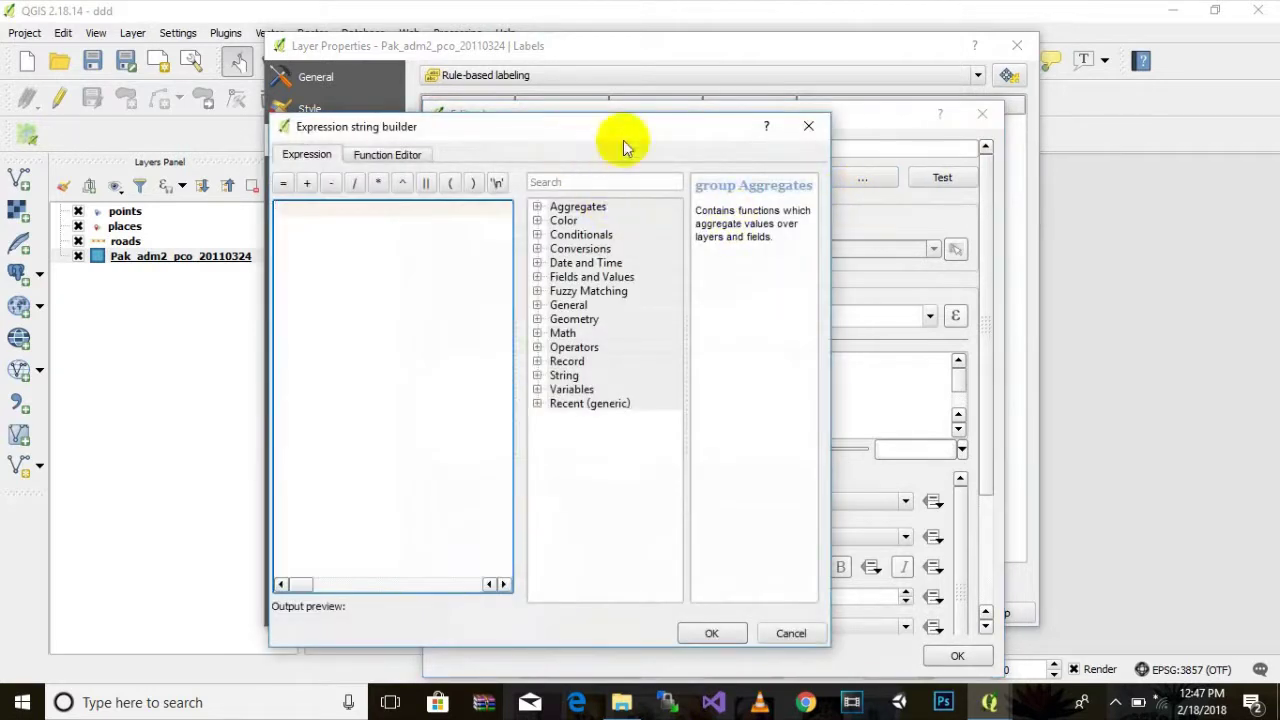
drag(663, 132, 639, 103)
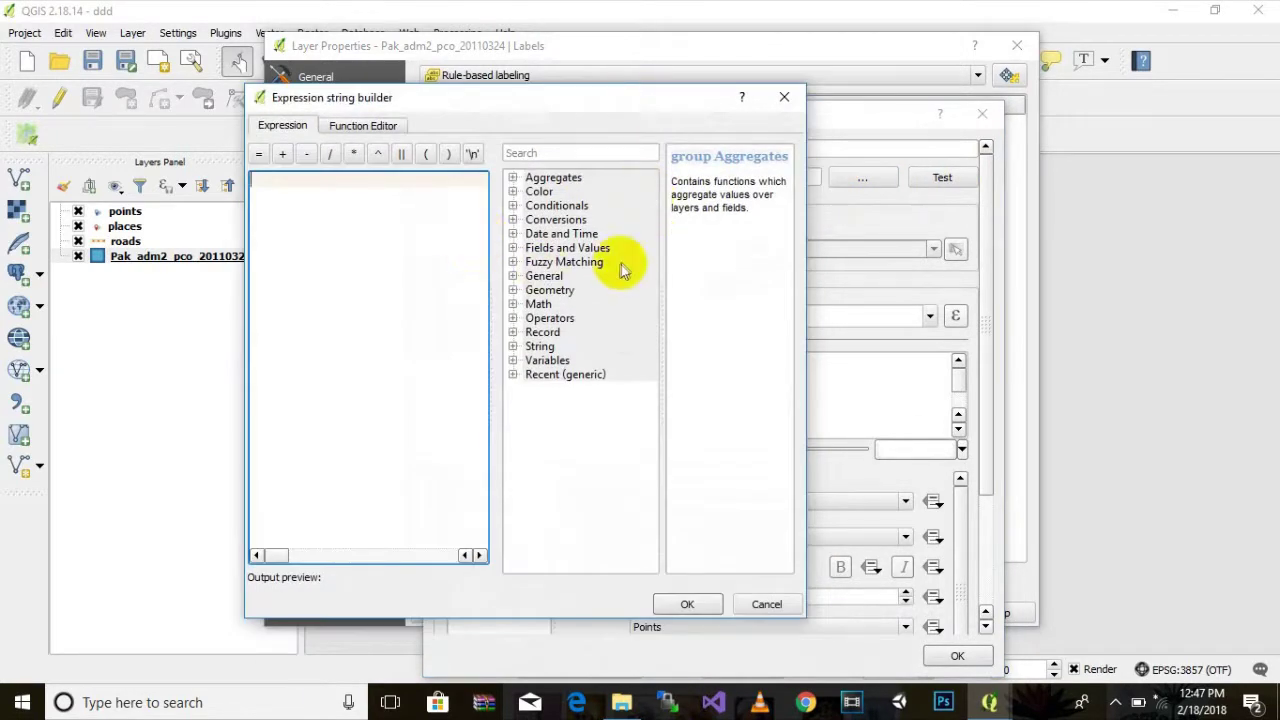
click(513, 248)
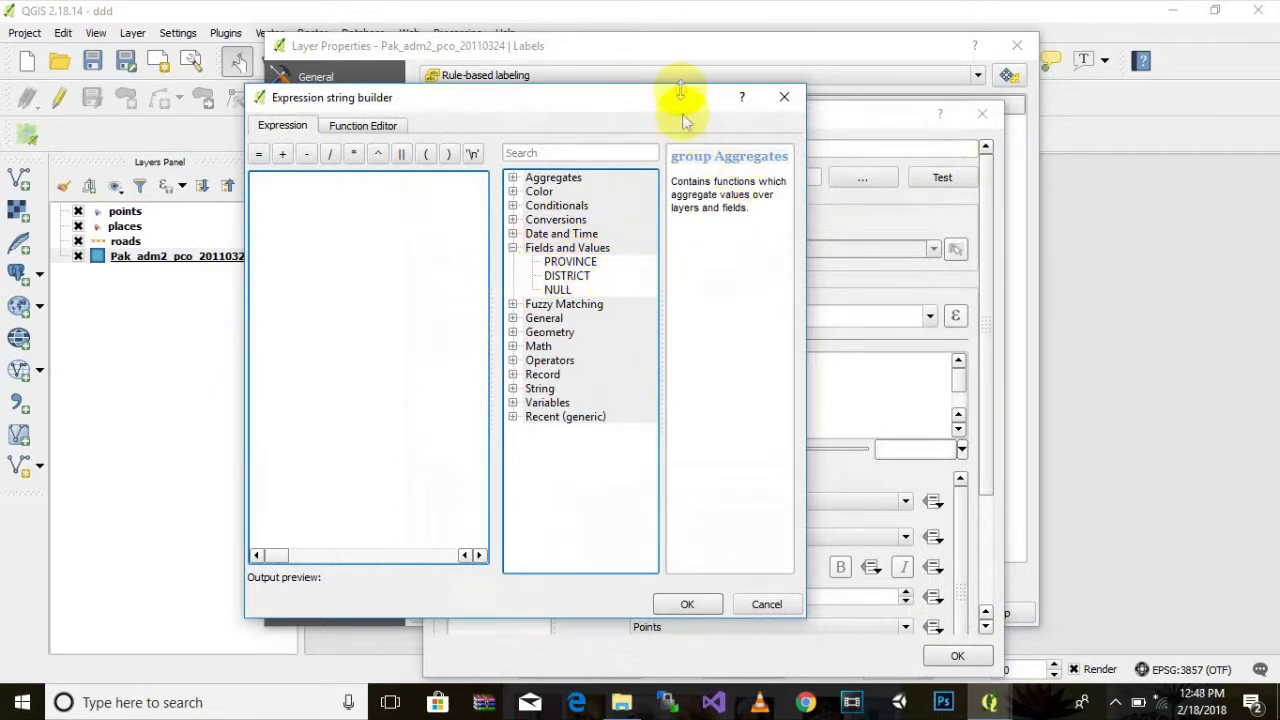
drag(682, 94, 727, 77)
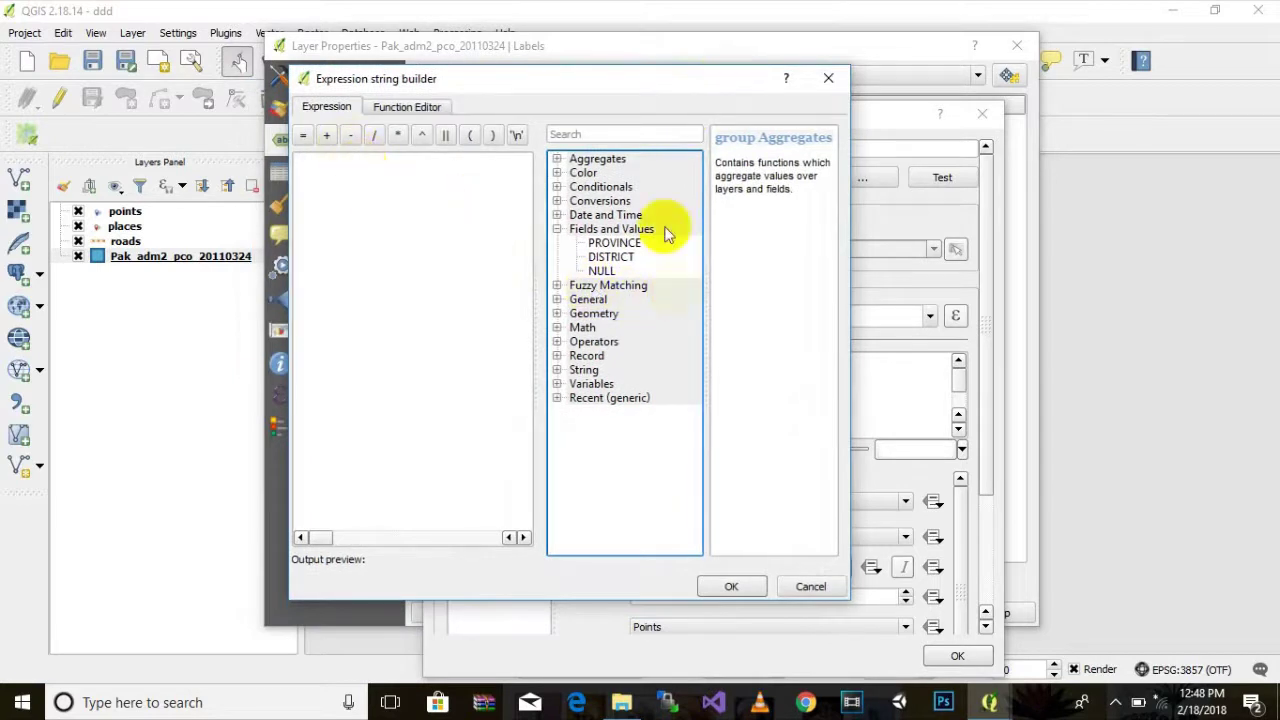
click(612, 257)
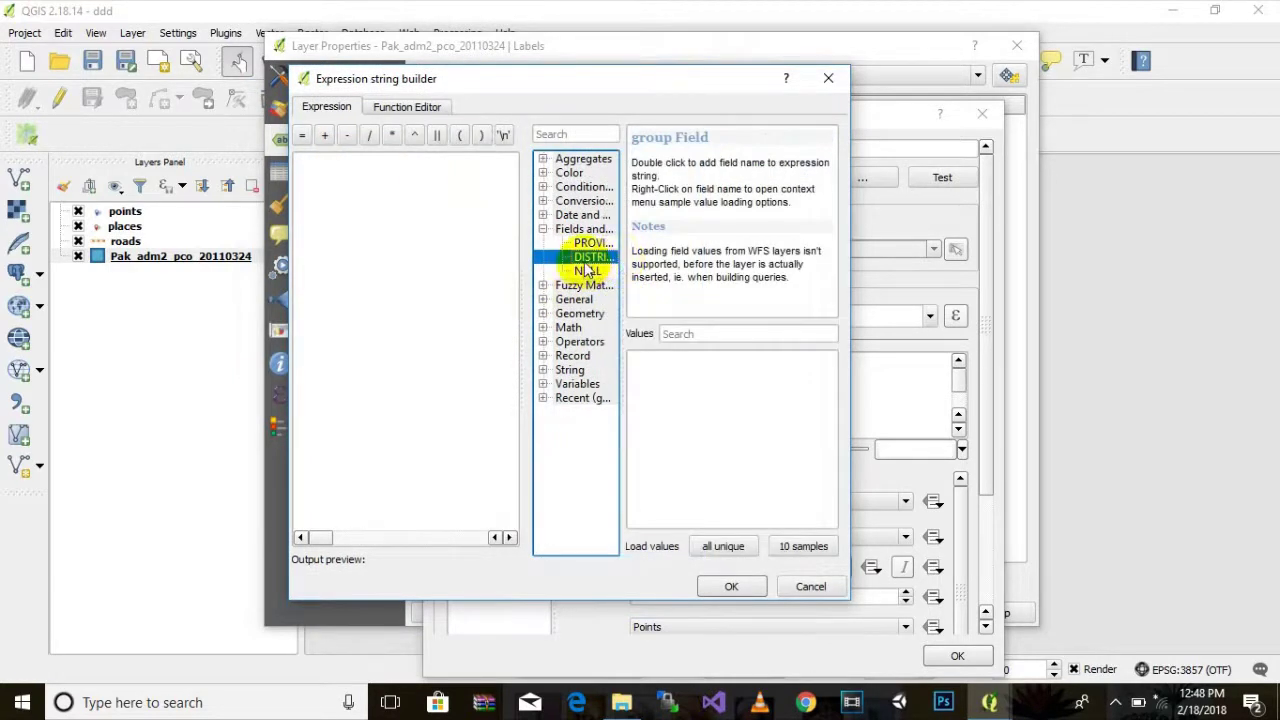
double_click(588, 259)
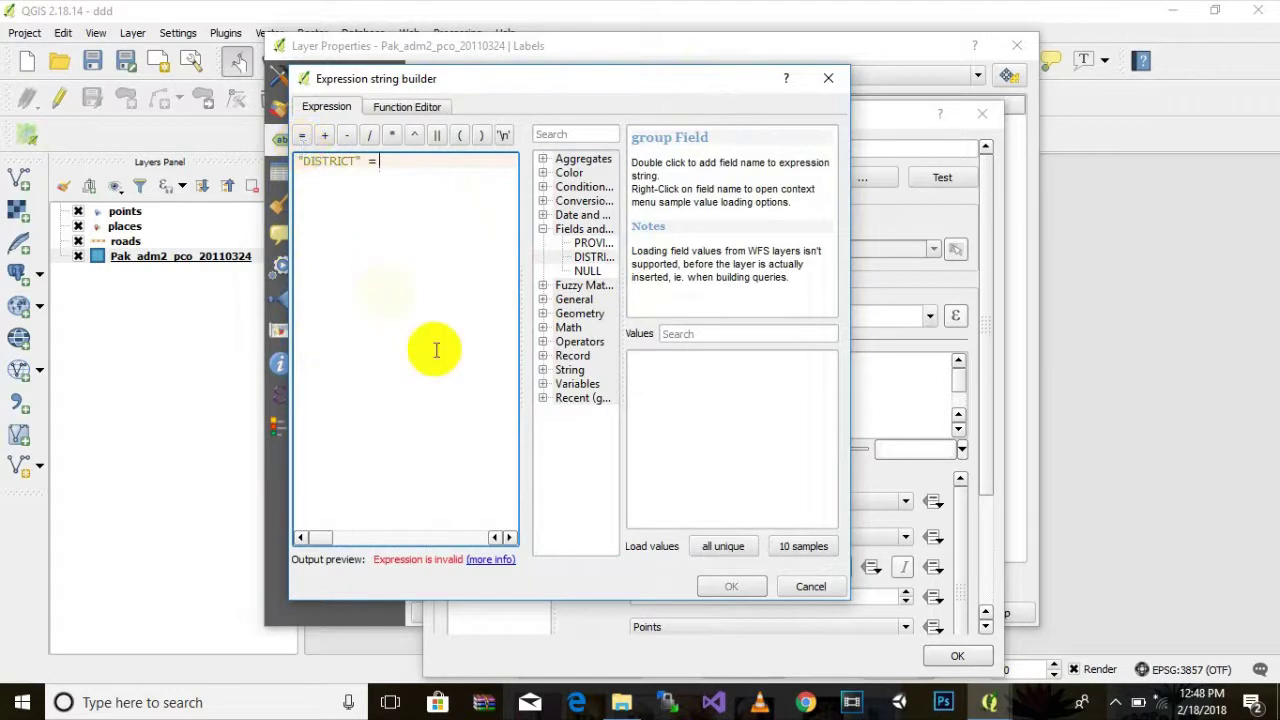
click(722, 546)
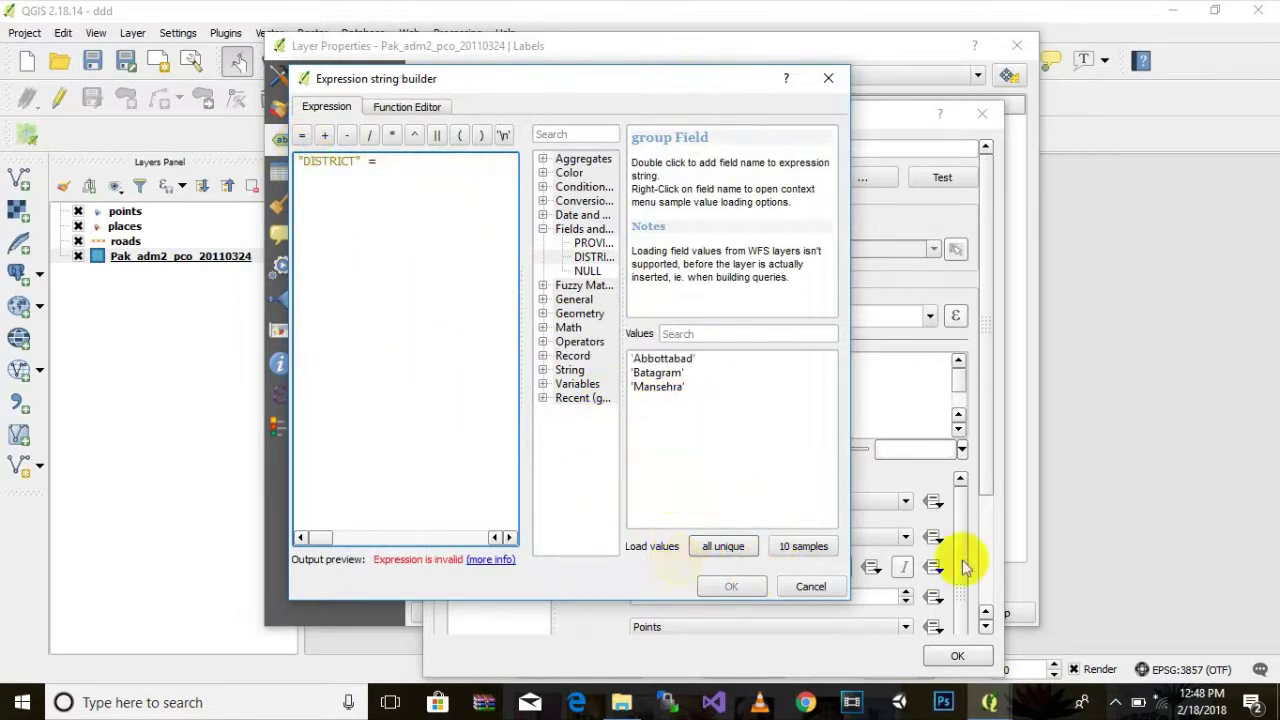
double_click(680, 360)
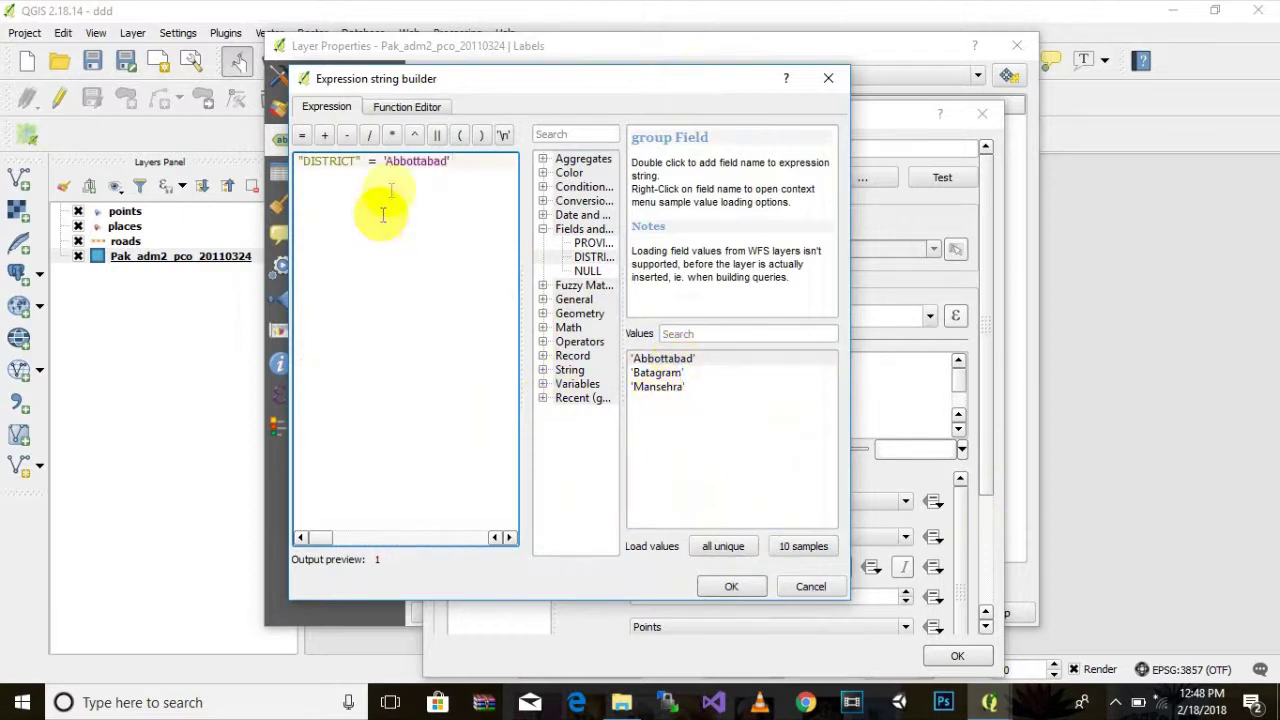
click(726, 589)
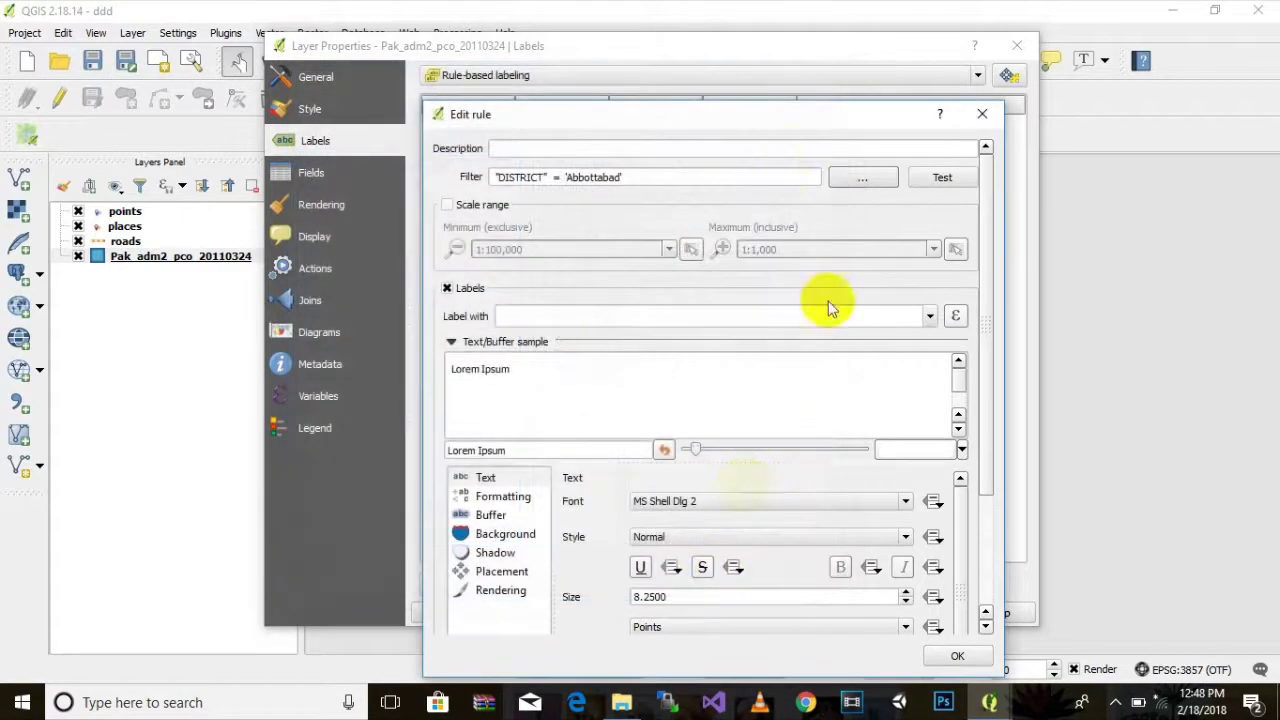
Close the rule editor and cancel the layer property changes.
drag(756, 116, 897, 104)
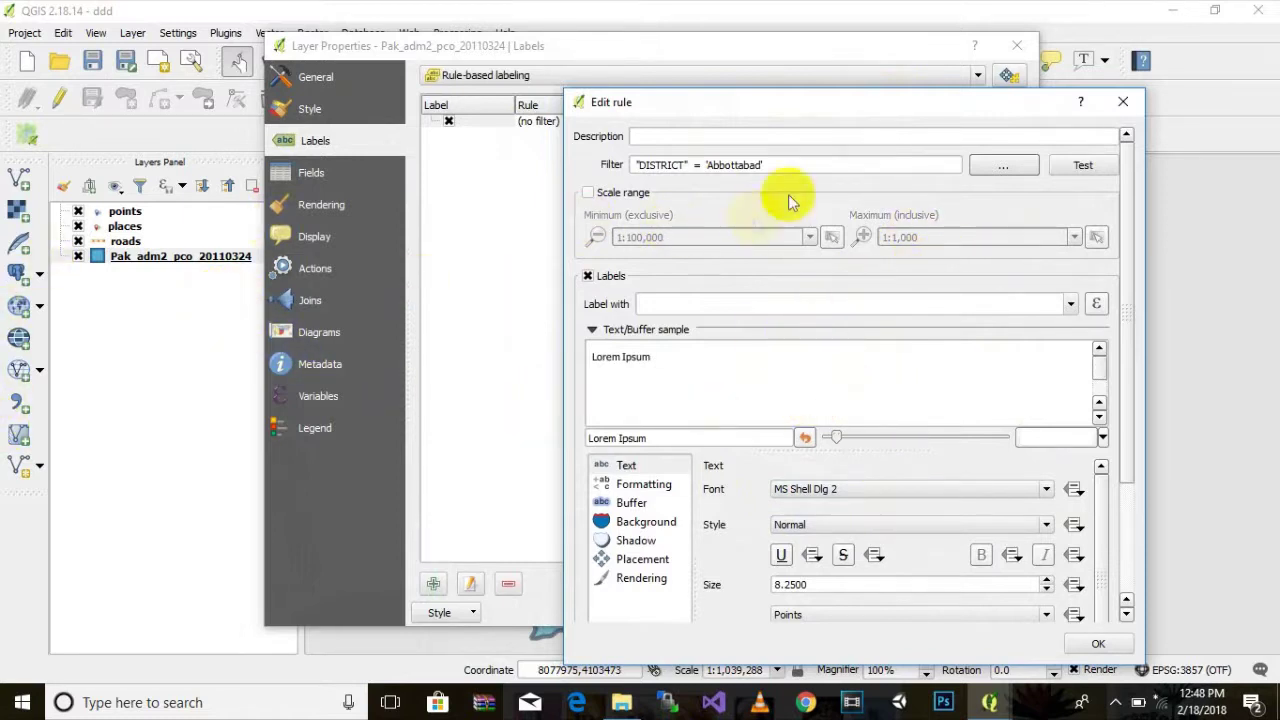
drag(764, 113, 546, 120)
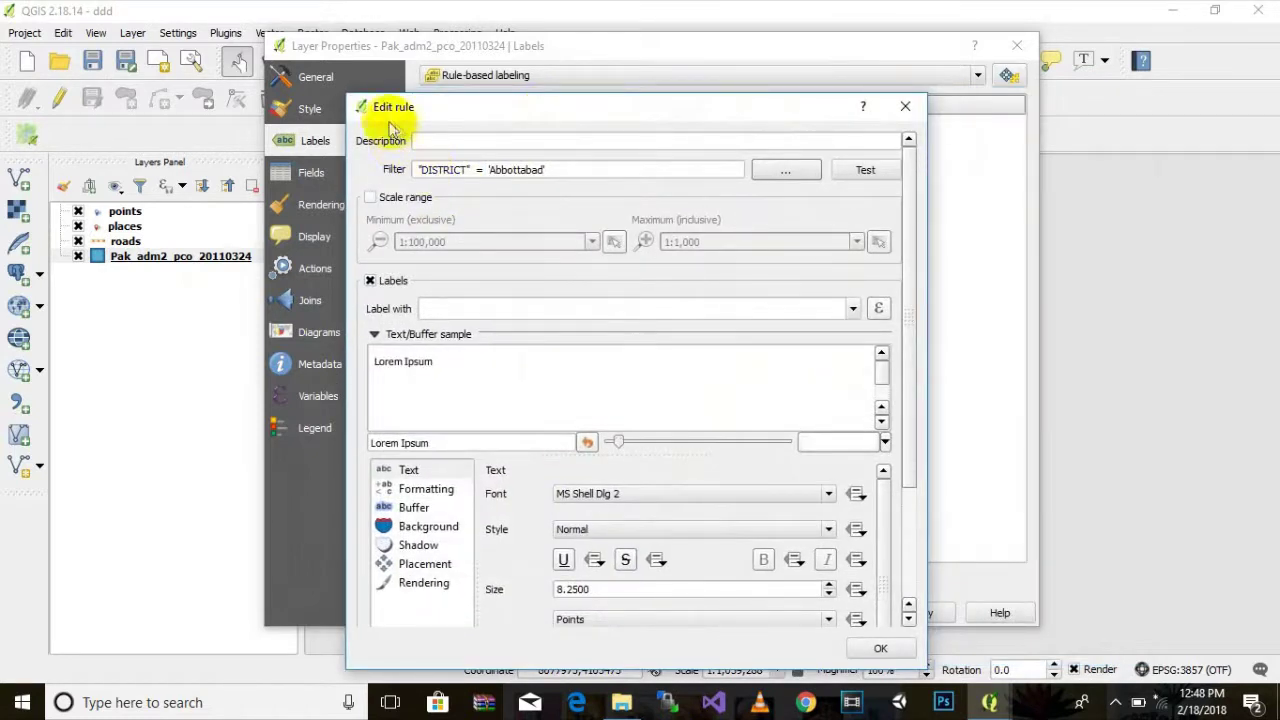
drag(611, 117, 770, 104)
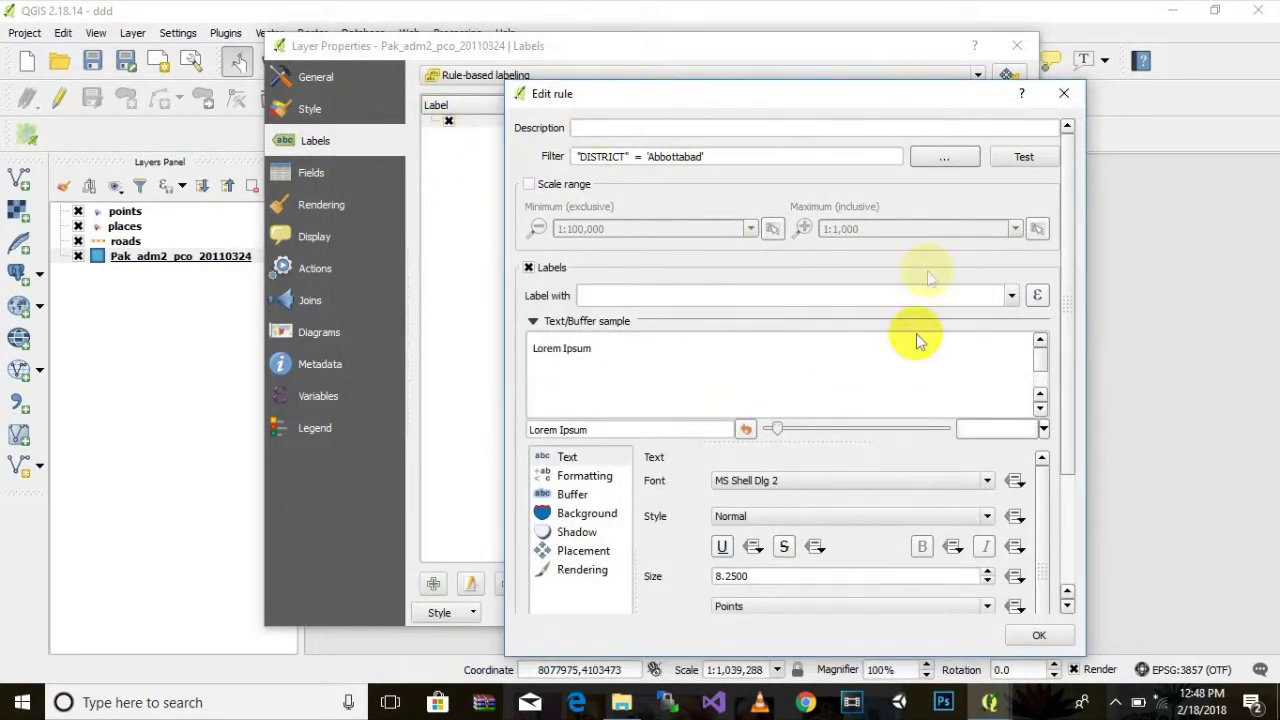
click(1062, 100)
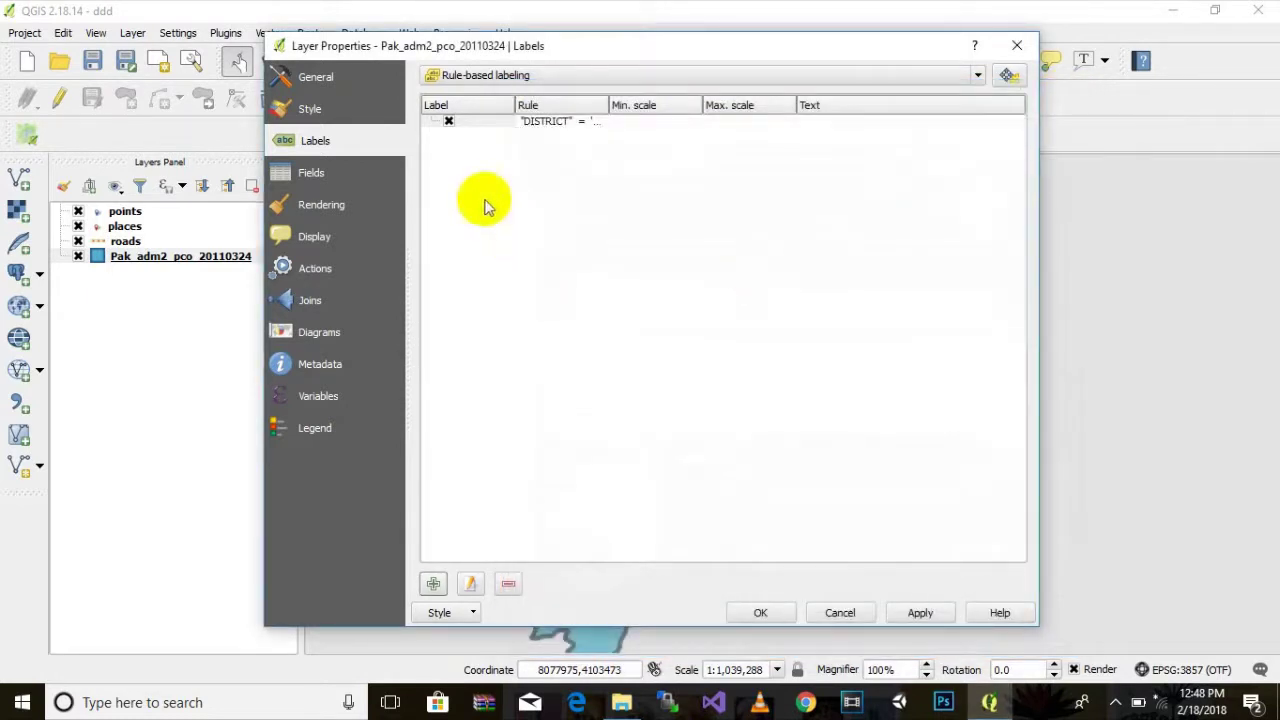
click(918, 612)
click(840, 612)
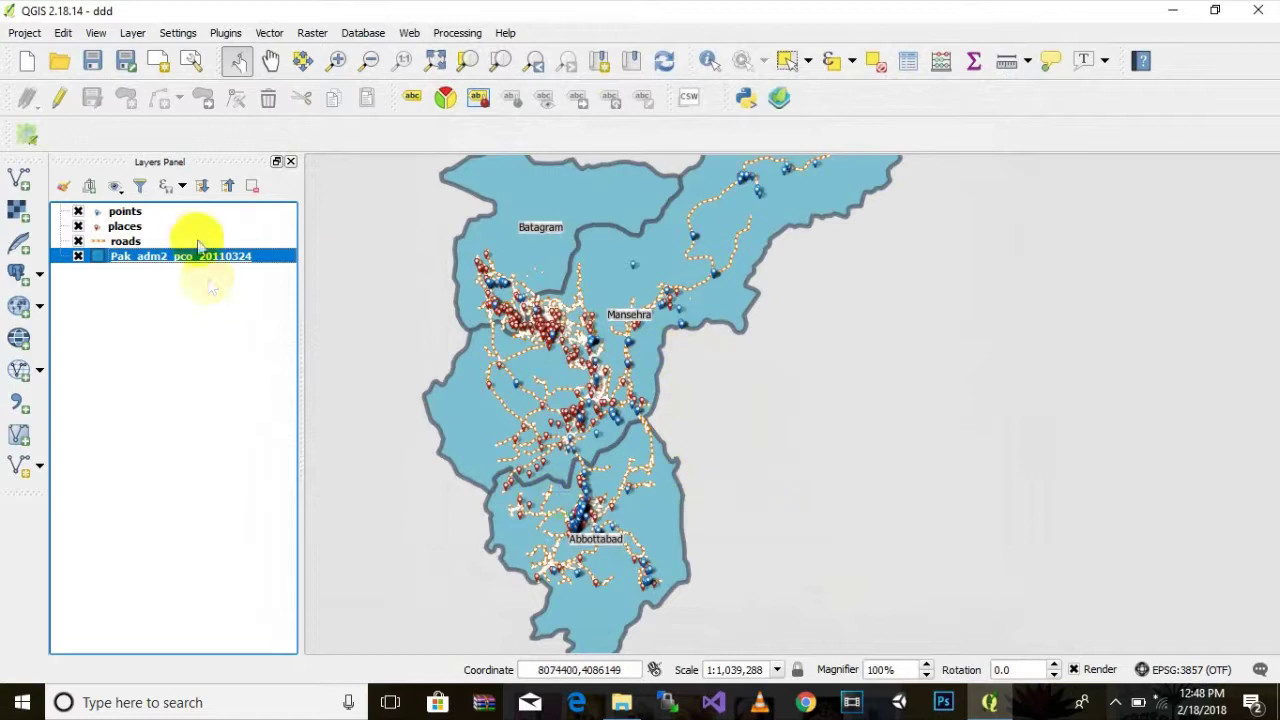
Open the label styling options for the Pak_adm2_pco_20110324 layer.
drag(928, 289, 946, 349)
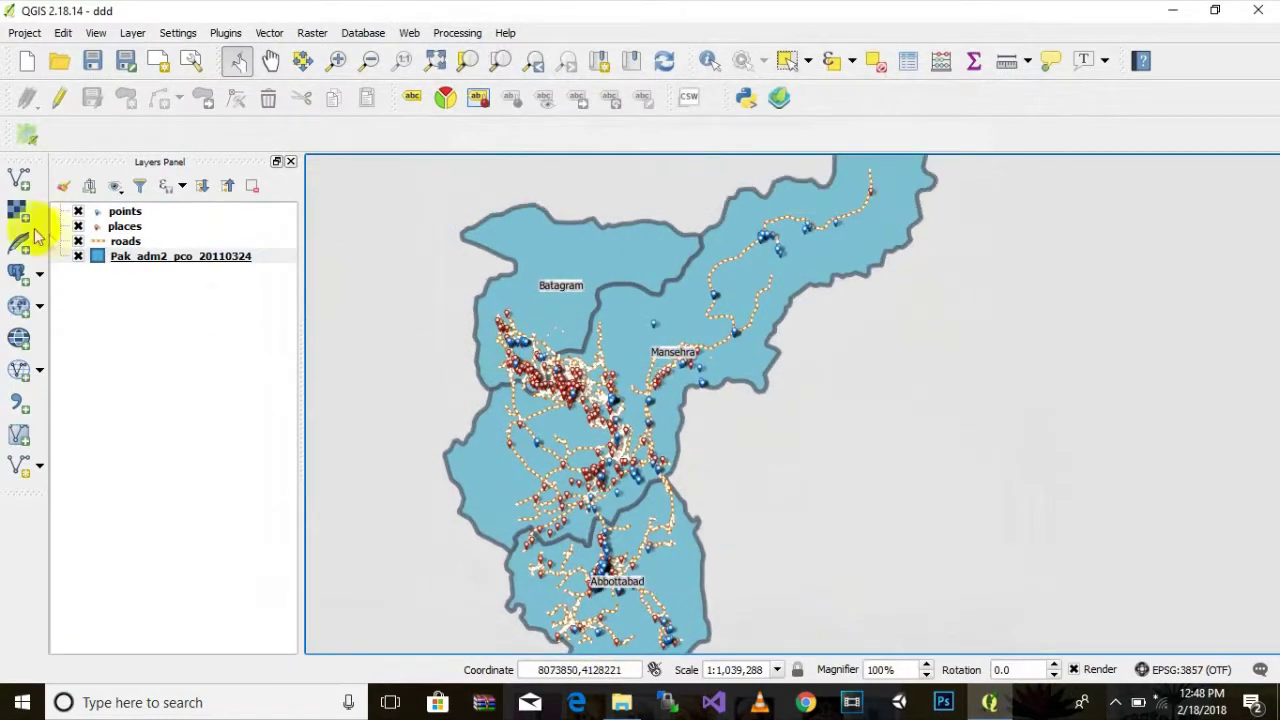
click(187, 257)
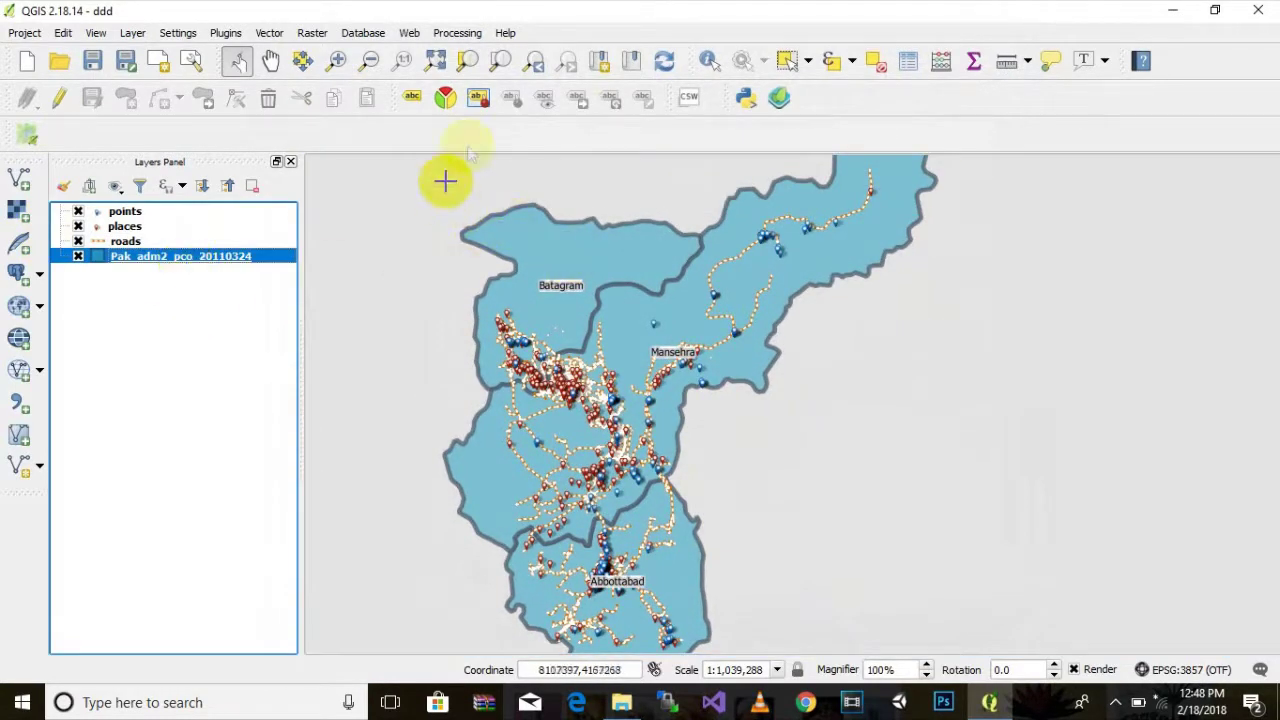
click(480, 100)
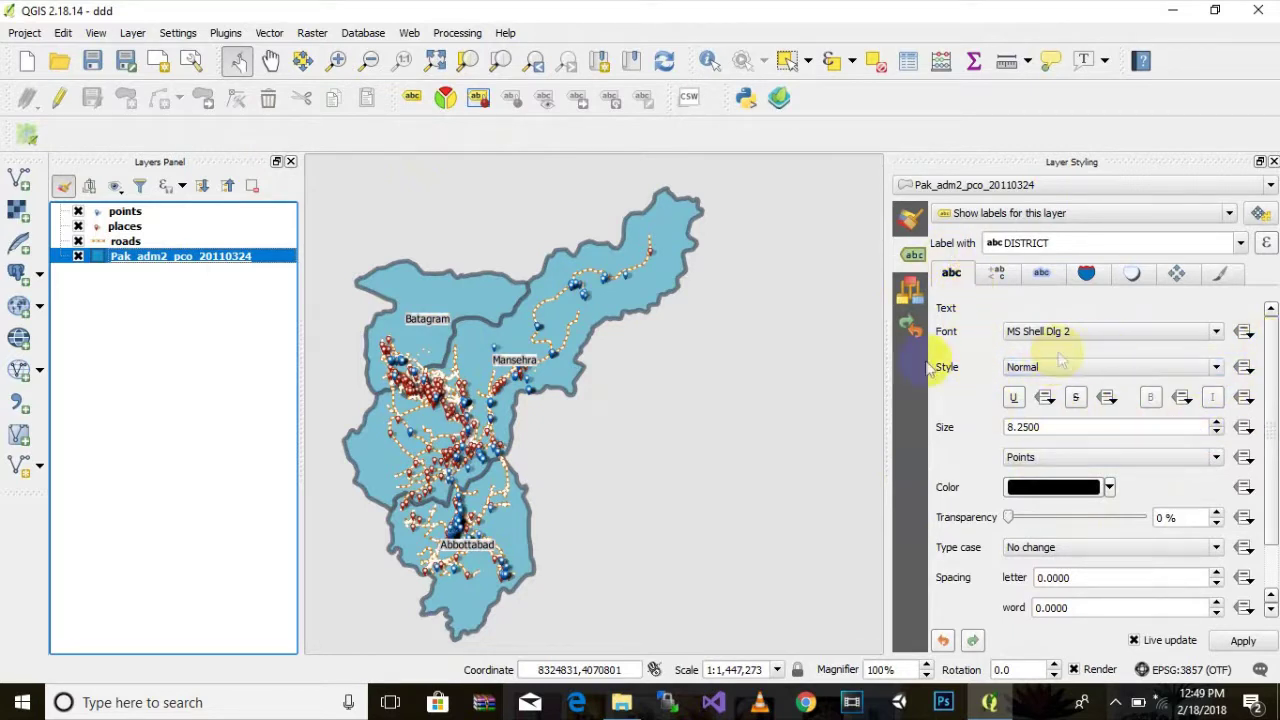
Try the Morpheus and MS Outlook fonts on the DISTRICT labels.
click(1058, 340)
click(1114, 400)
click(1128, 331)
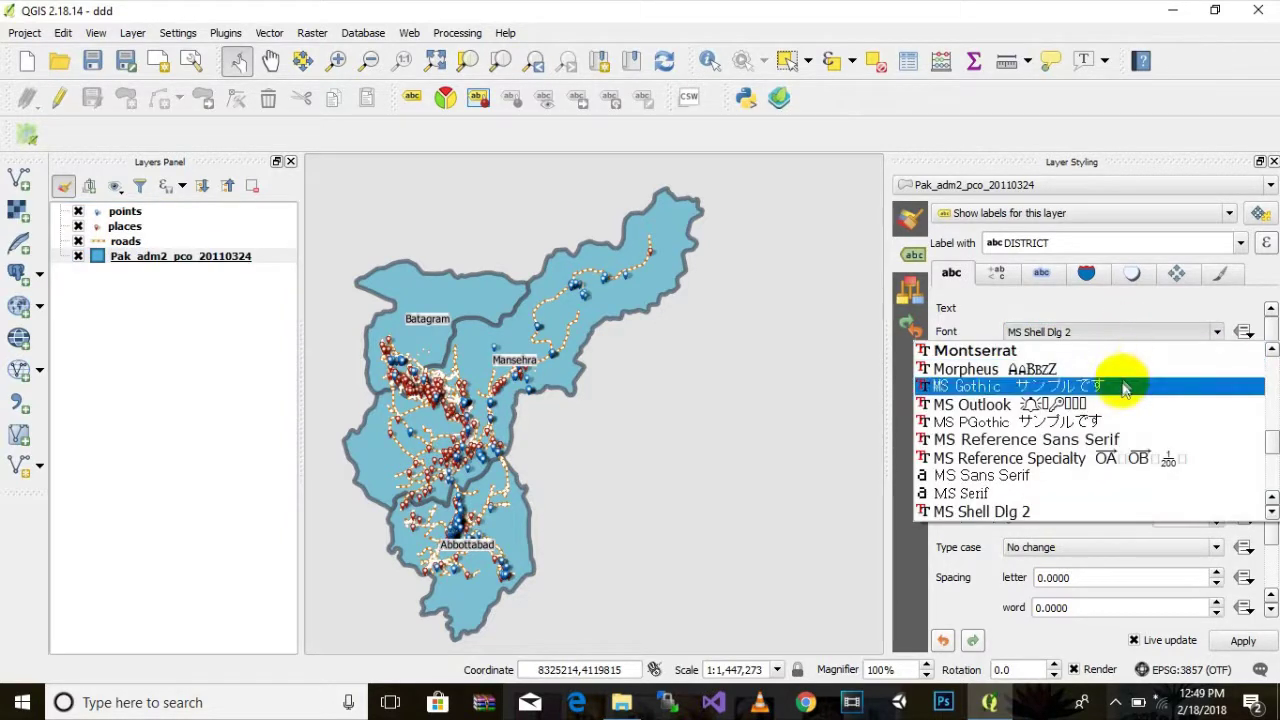
click(1122, 370)
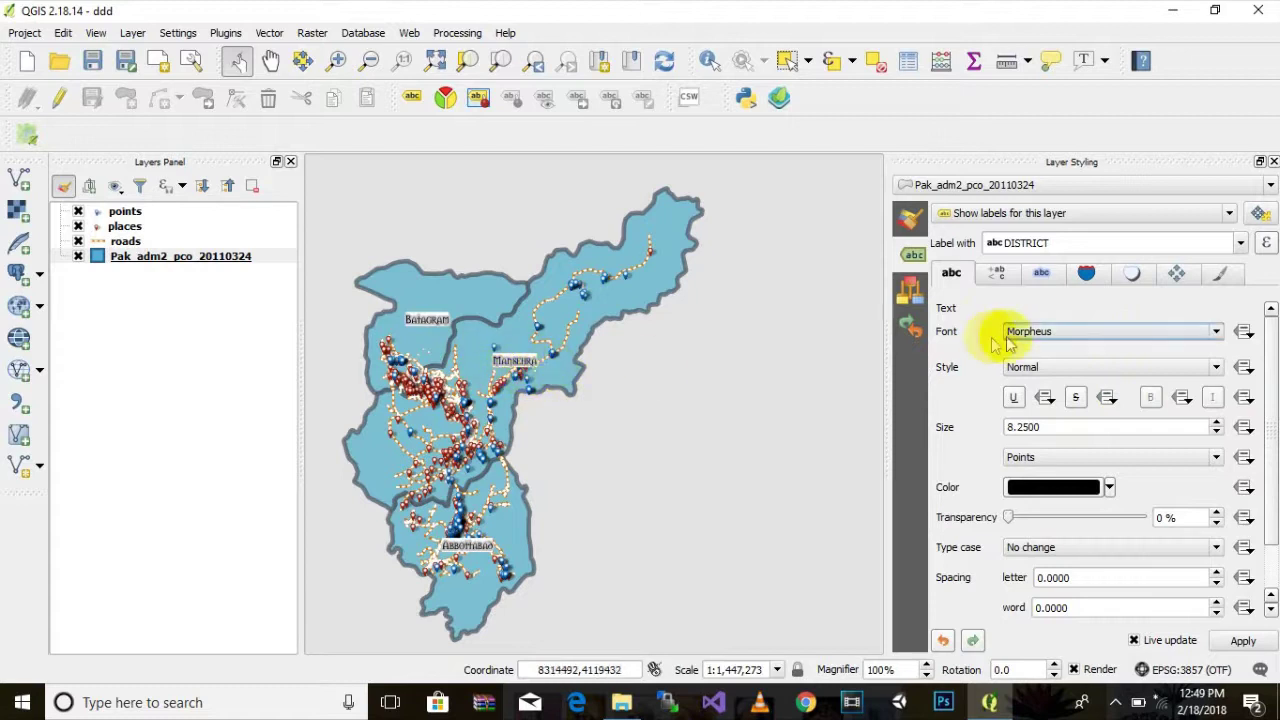
click(1049, 334)
click(1043, 403)
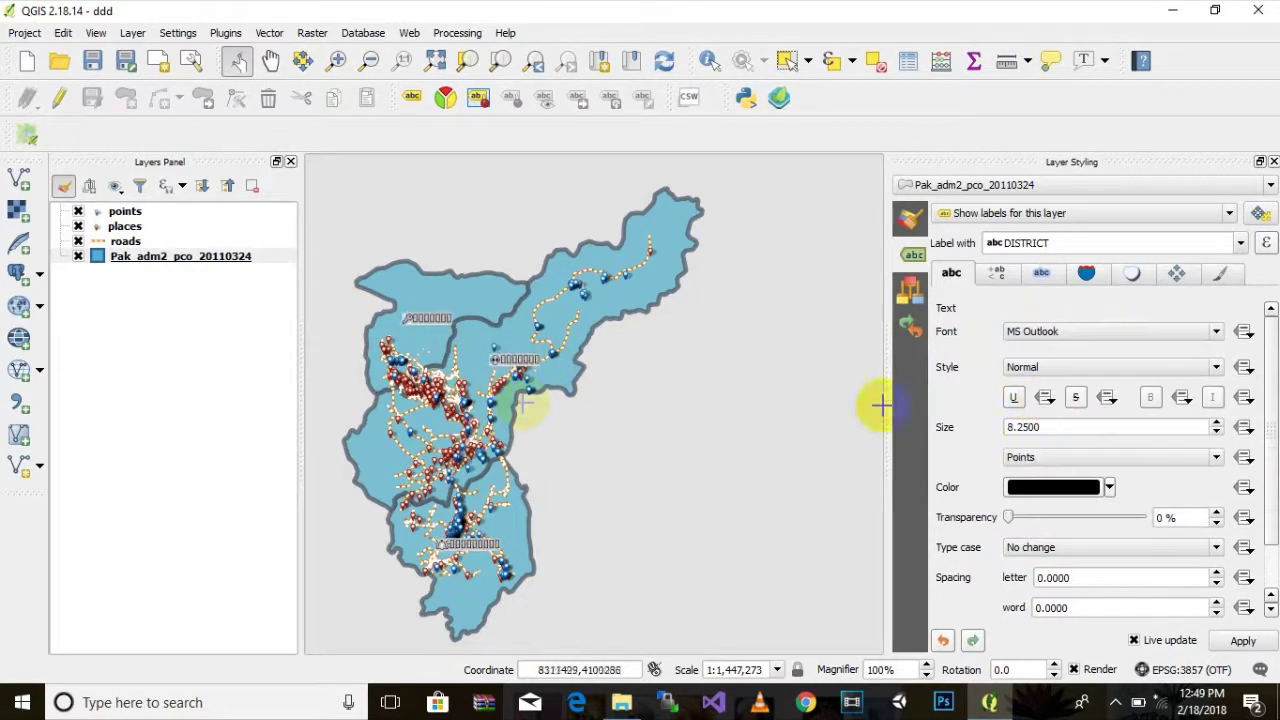
Try the Old English Text MT font on the DISTRICT labels.
click(1094, 334)
scroll(1120, 485, down, 1)
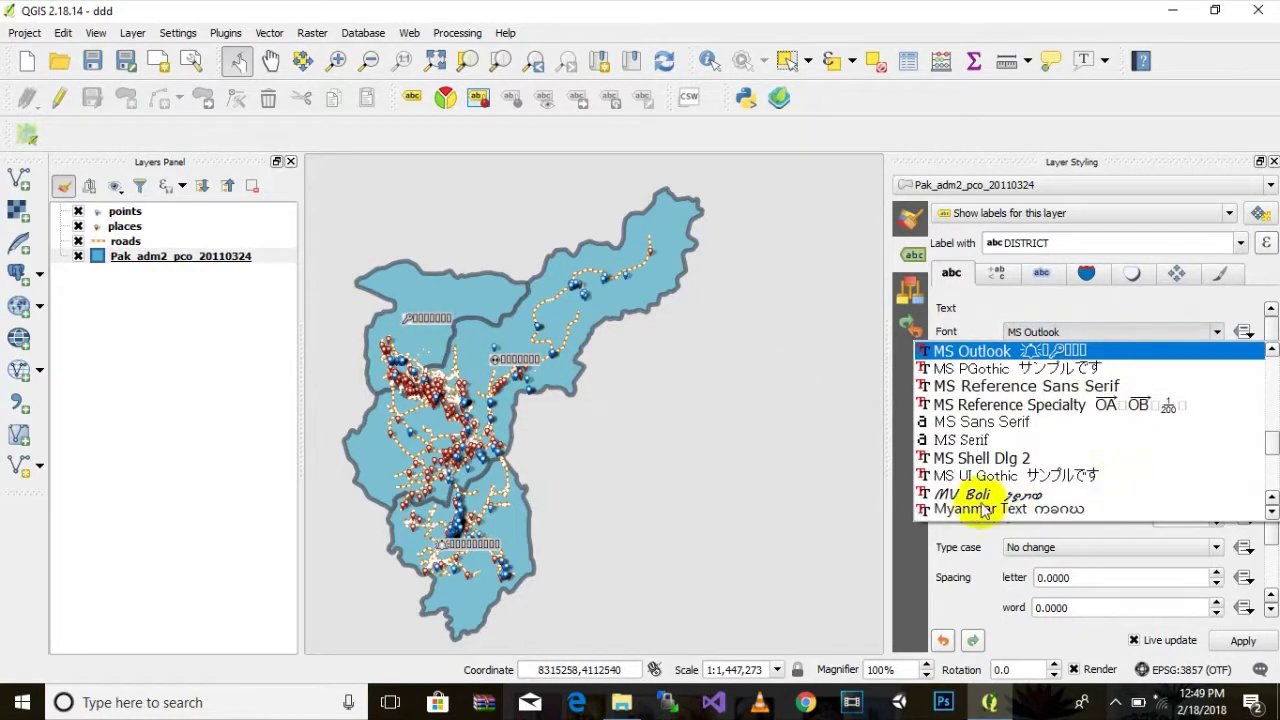
scroll(971, 508, down, 3)
click(1001, 460)
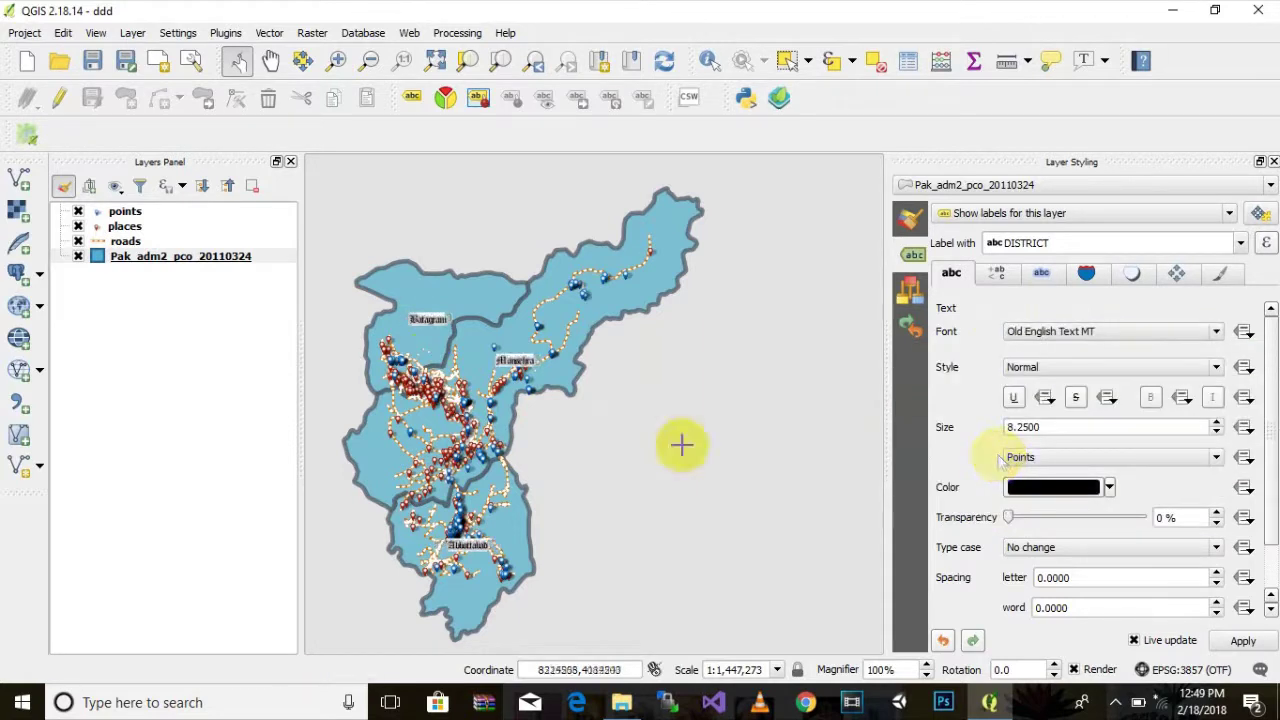
Set the font of the DISTRICT labels to Nirmala UI Semilight.
click(1057, 334)
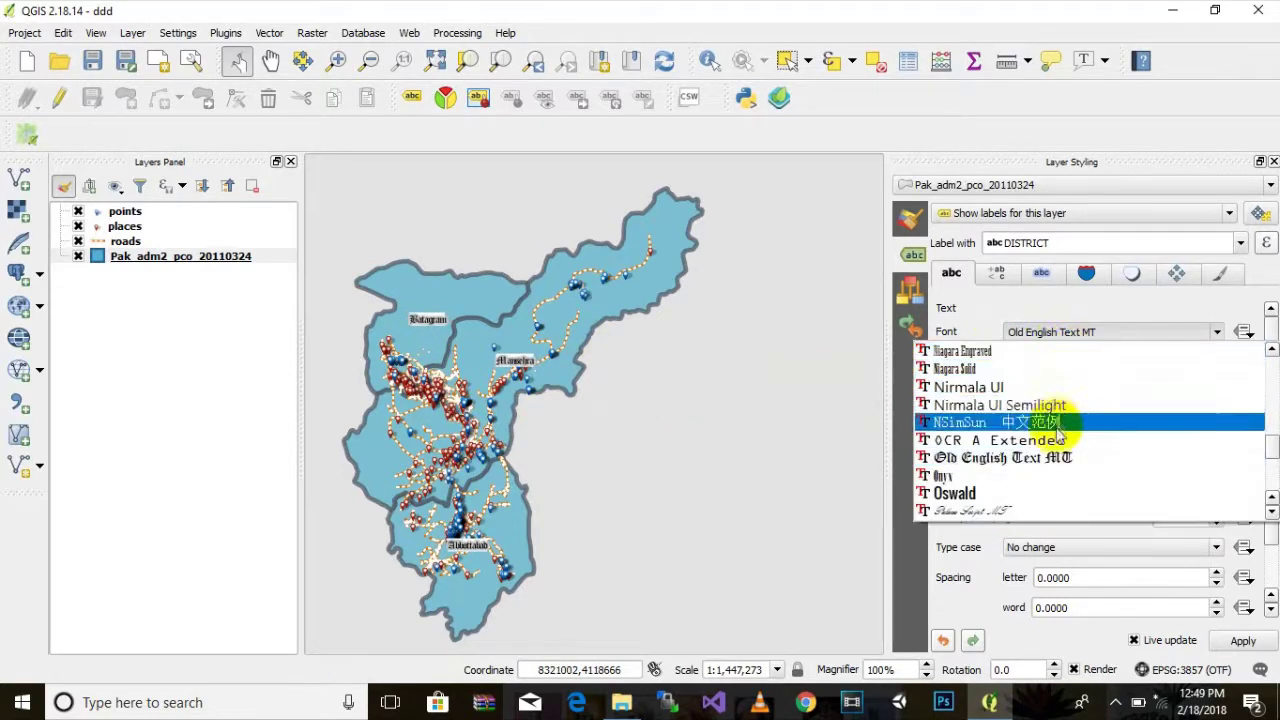
click(1055, 404)
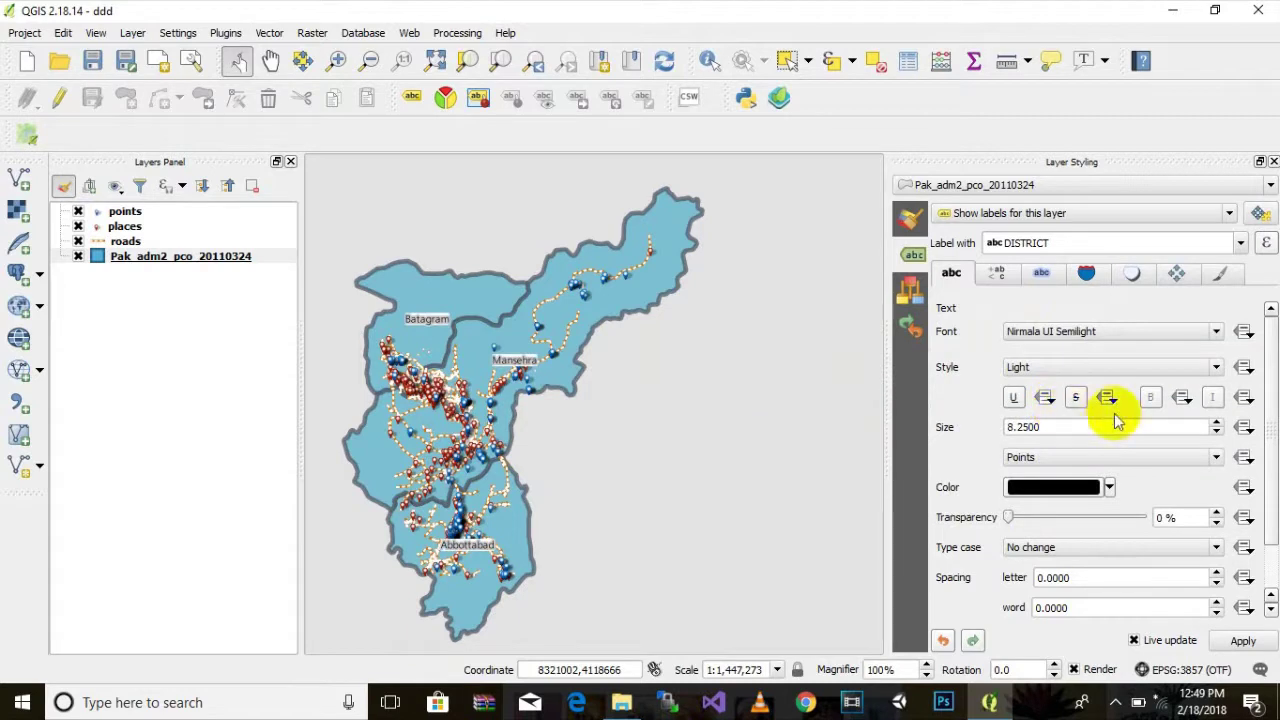
click(1015, 398)
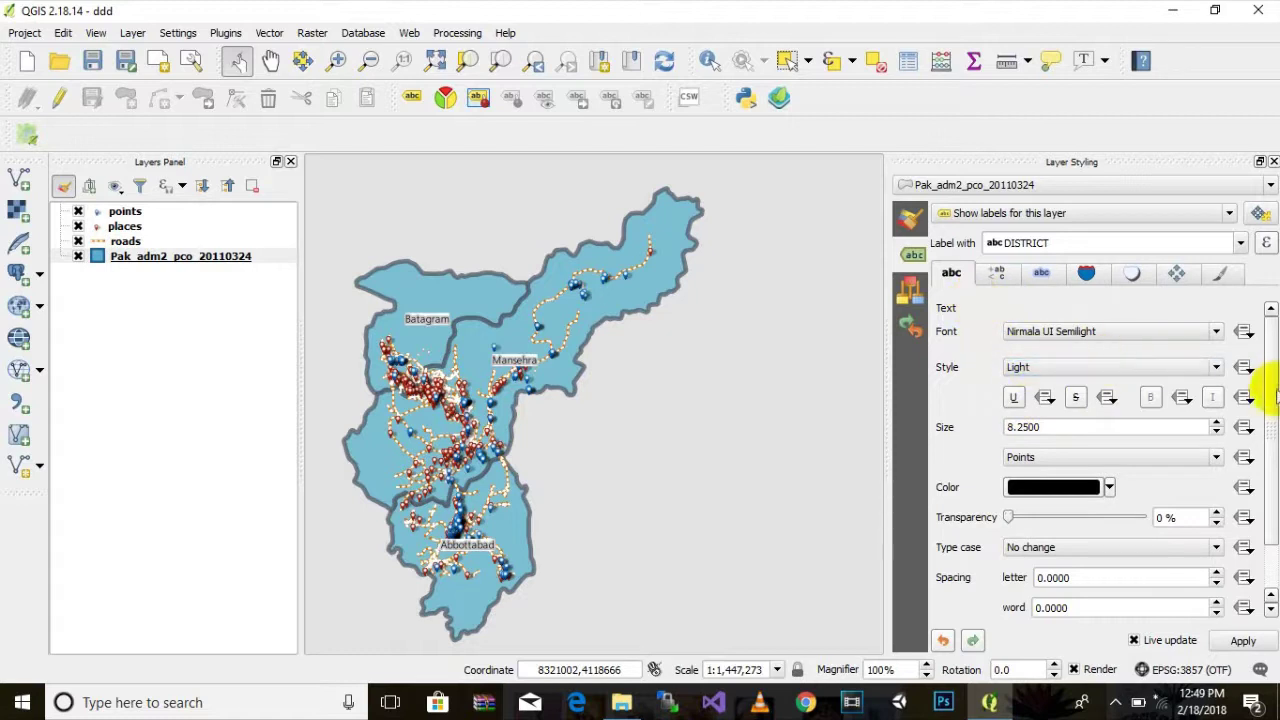
View the text colour choices for the DISTRICT labels and close them without picking a colour.
drag(1275, 398, 1276, 432)
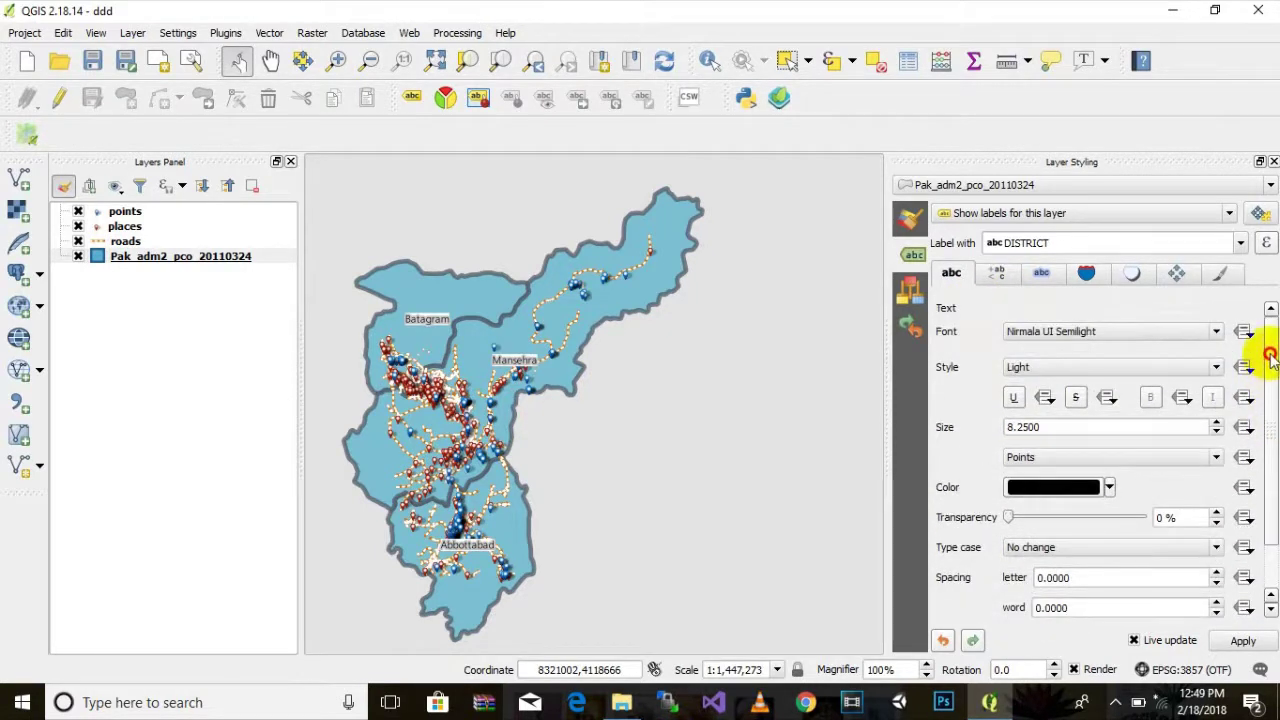
drag(1271, 366, 1262, 470)
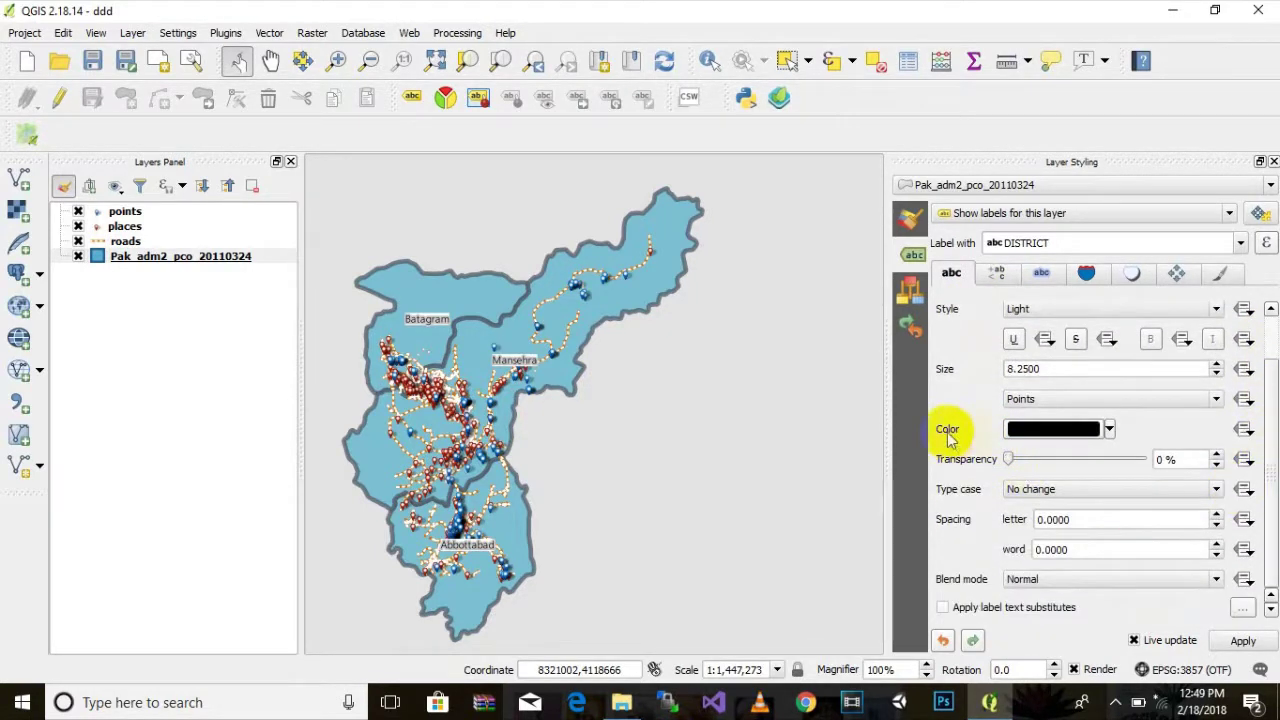
click(1108, 430)
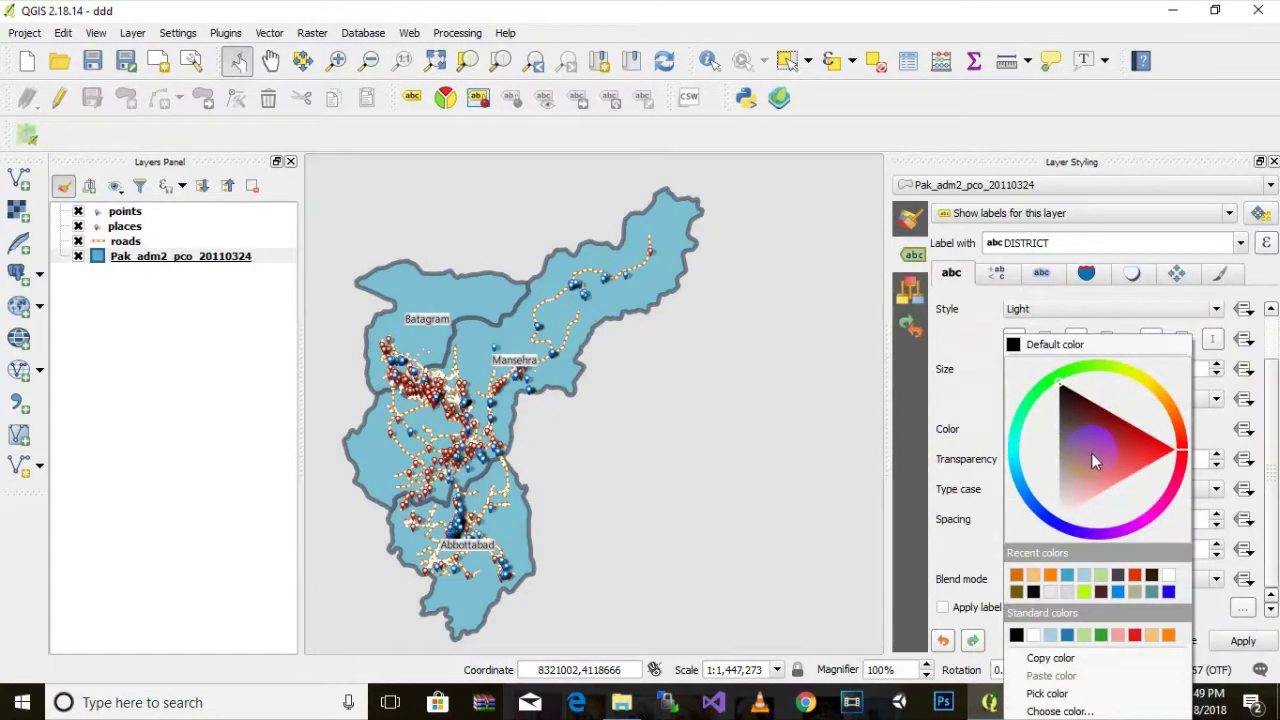
click(1270, 405)
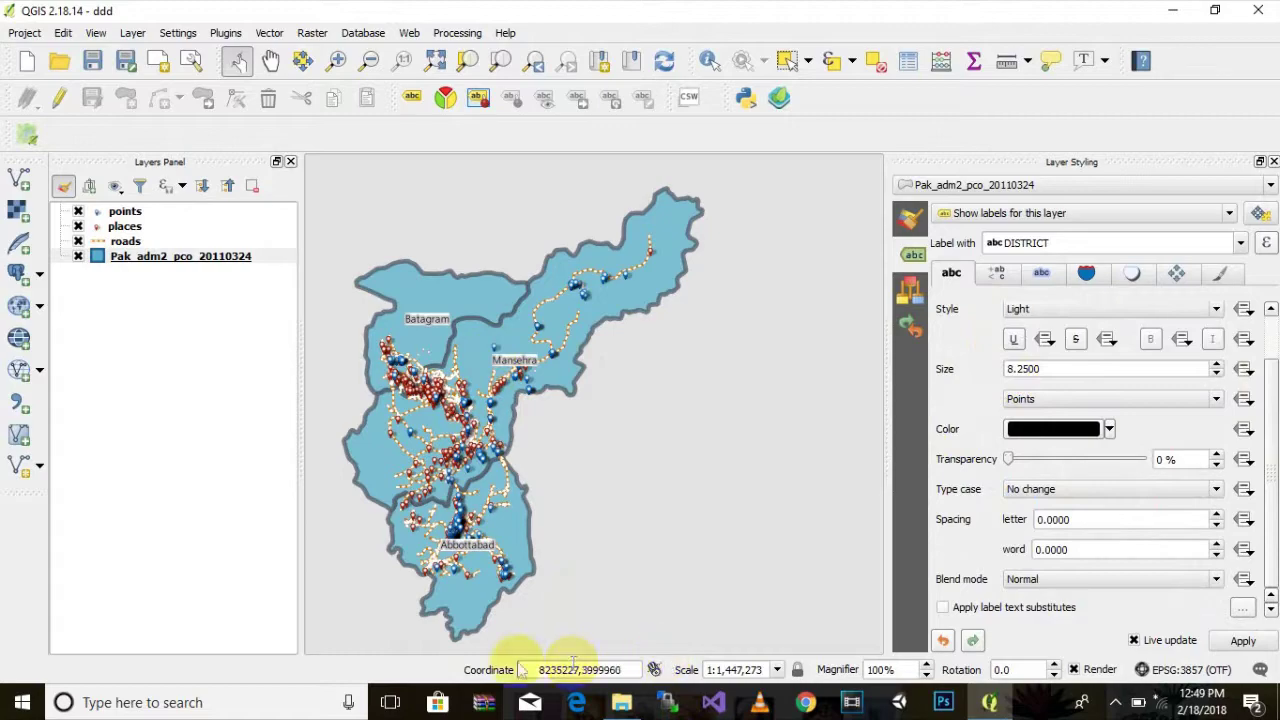
Set the DISTRICT label text size to 10.25 points and check the labels on the map at different scales.
click(1217, 365)
click(1217, 365)
click(1217, 365)
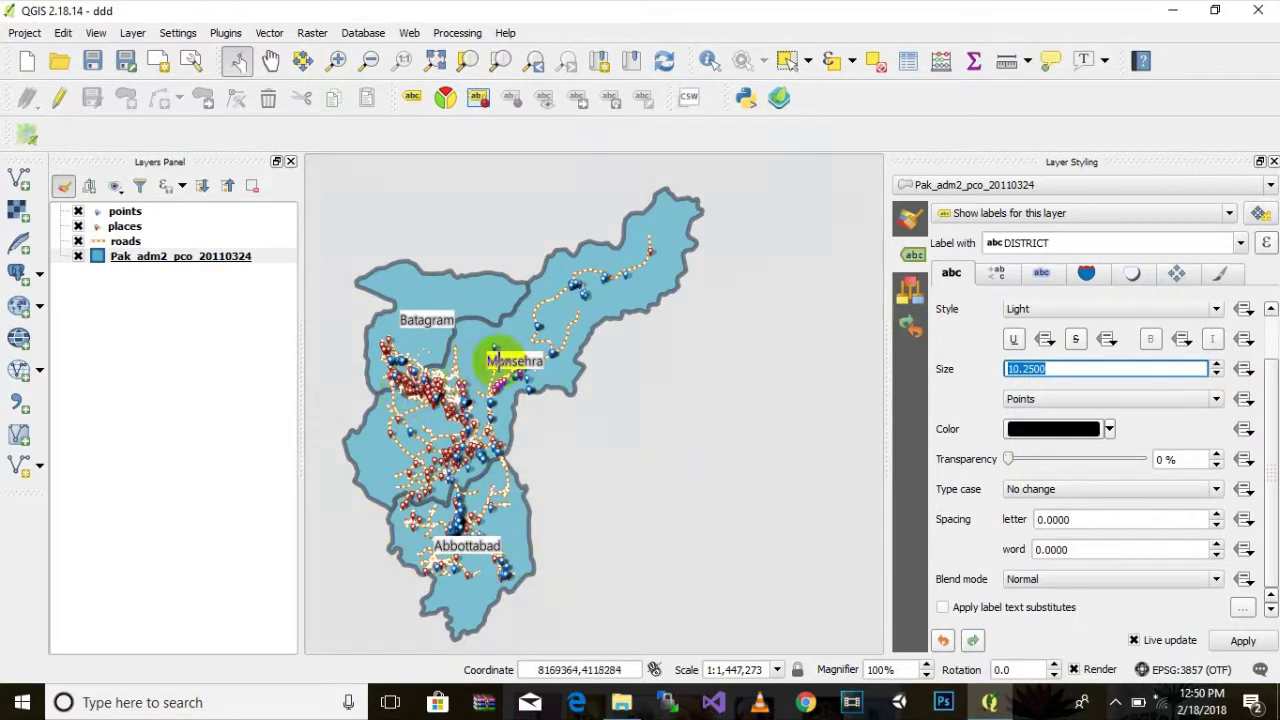
scroll(480, 368, up, 6)
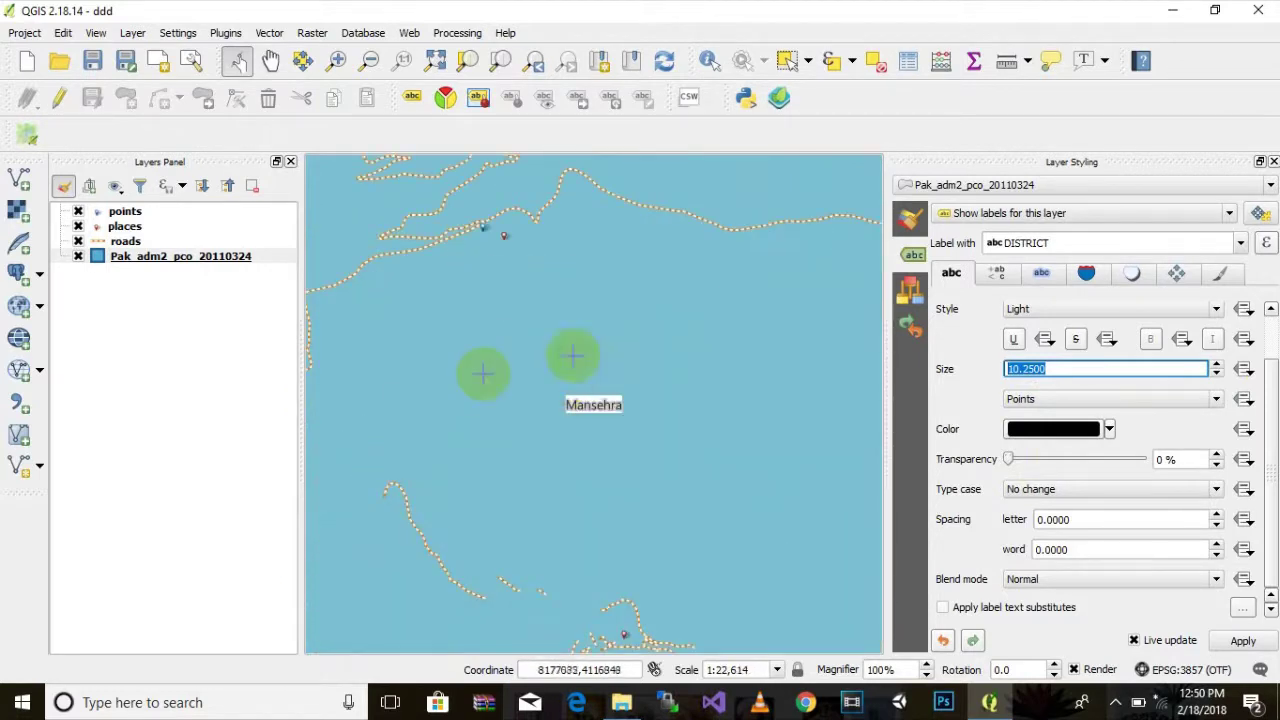
scroll(679, 418, down, 3)
scroll(681, 422, down, 3)
drag(715, 514, 632, 431)
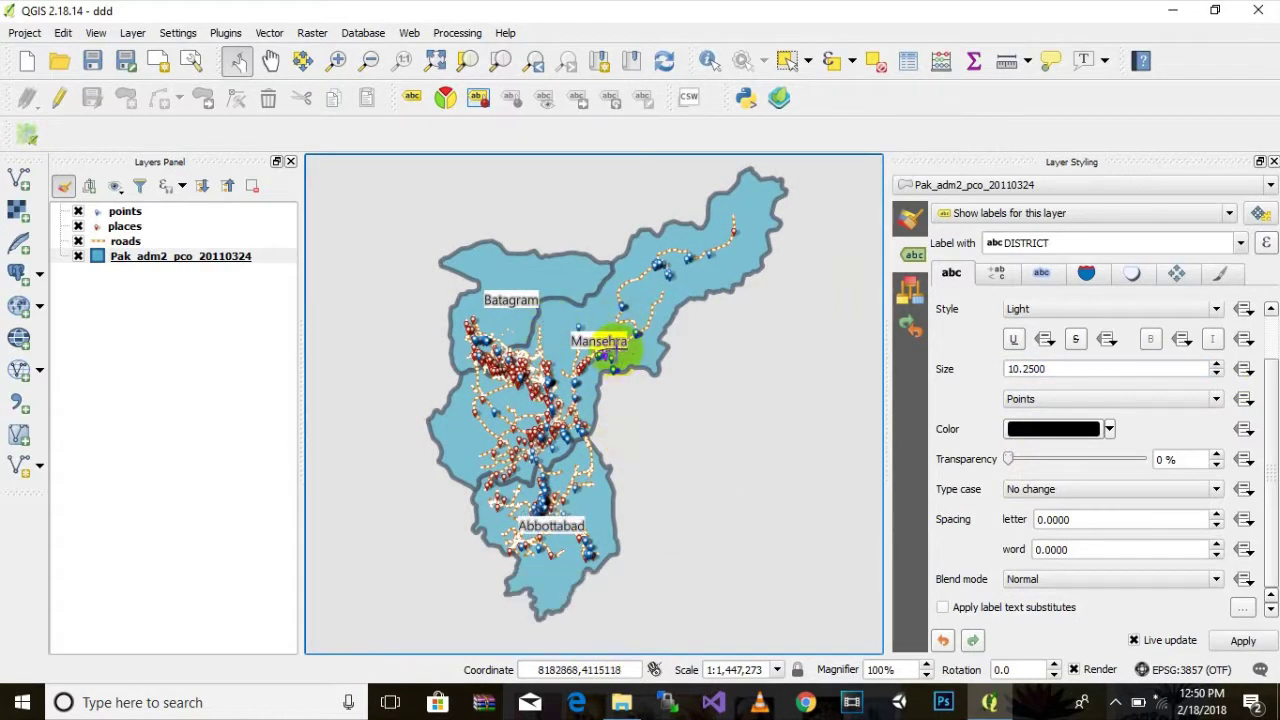
Switch the text buffer of the DISTRICT labels off and back on to compare the labels on the map.
click(1008, 273)
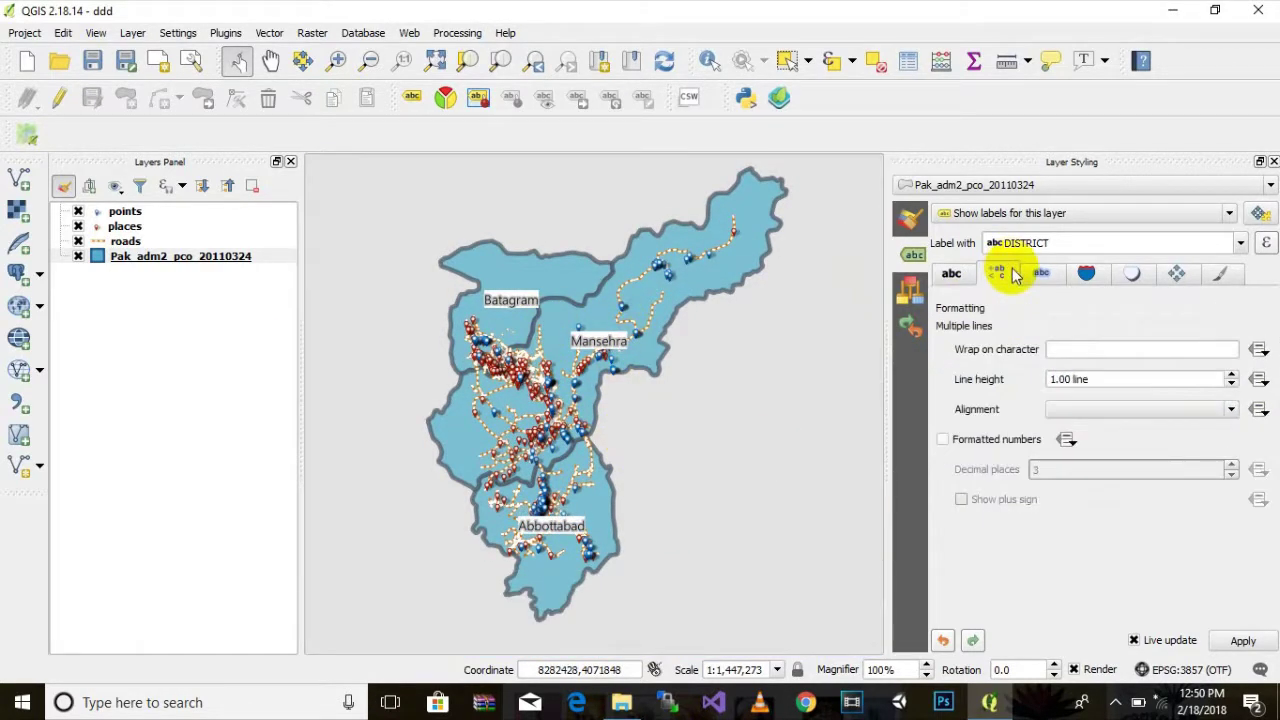
click(1042, 283)
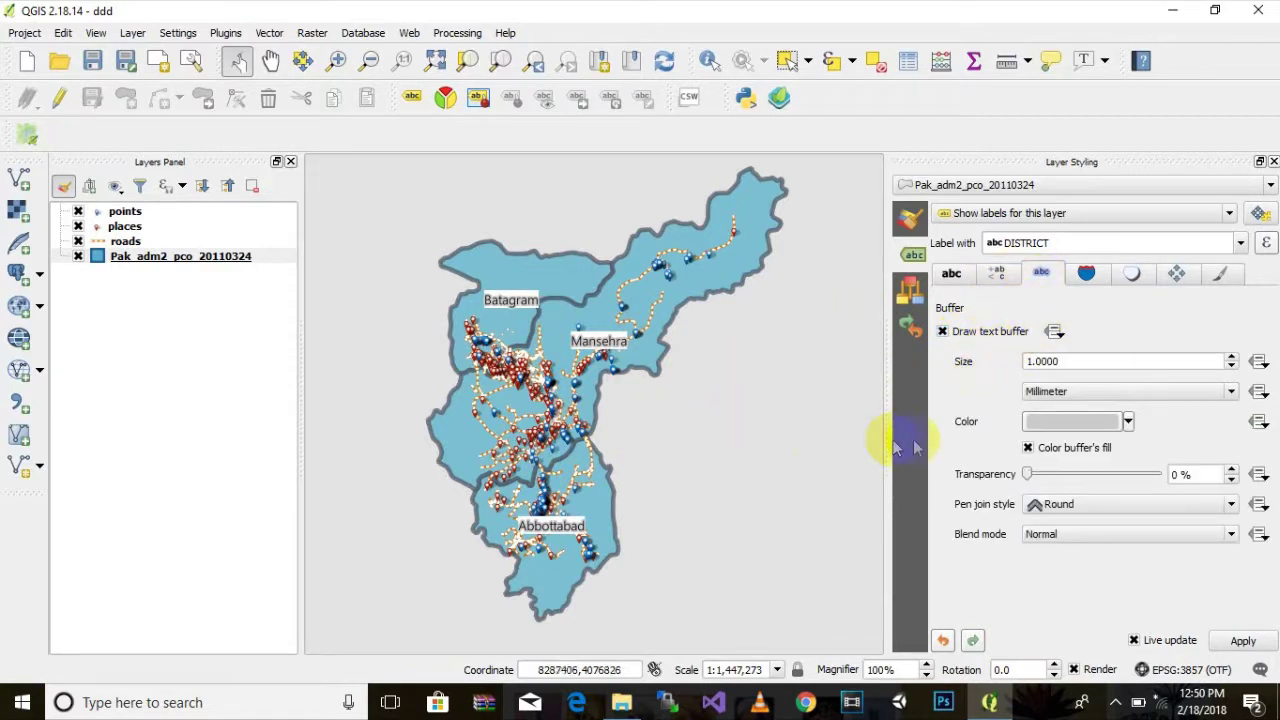
click(942, 332)
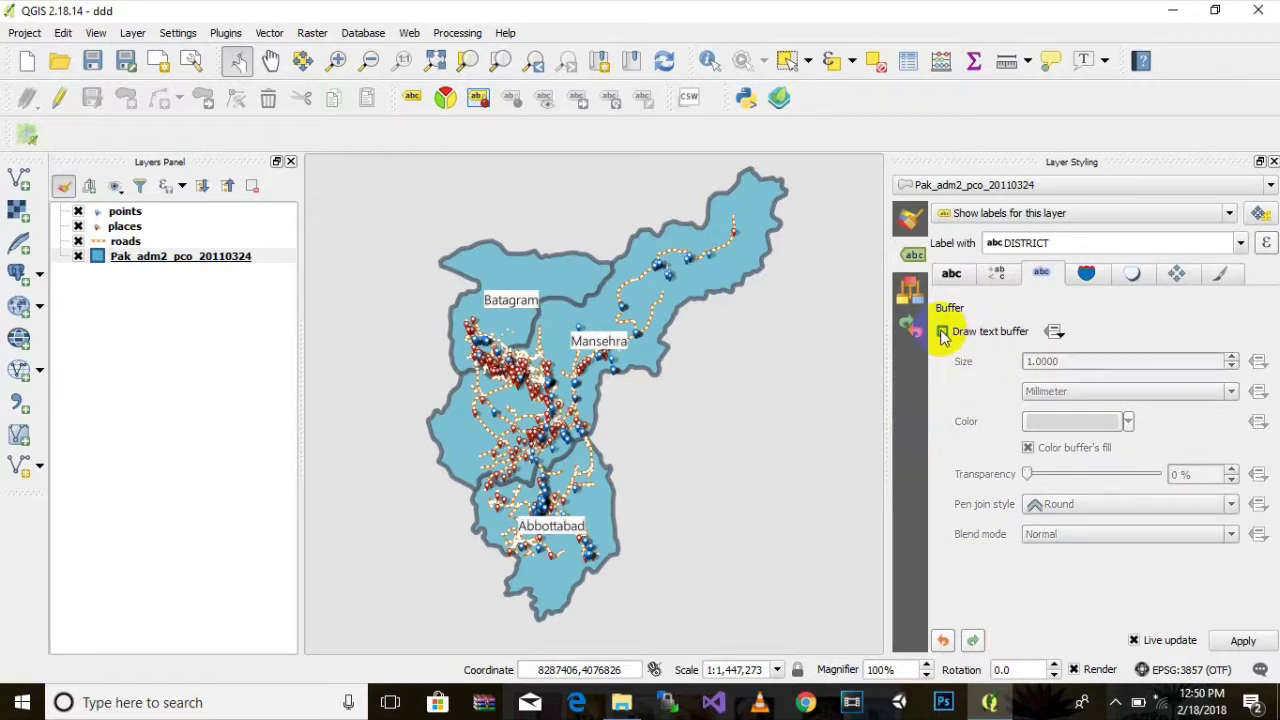
click(942, 332)
scroll(610, 333, up, 1)
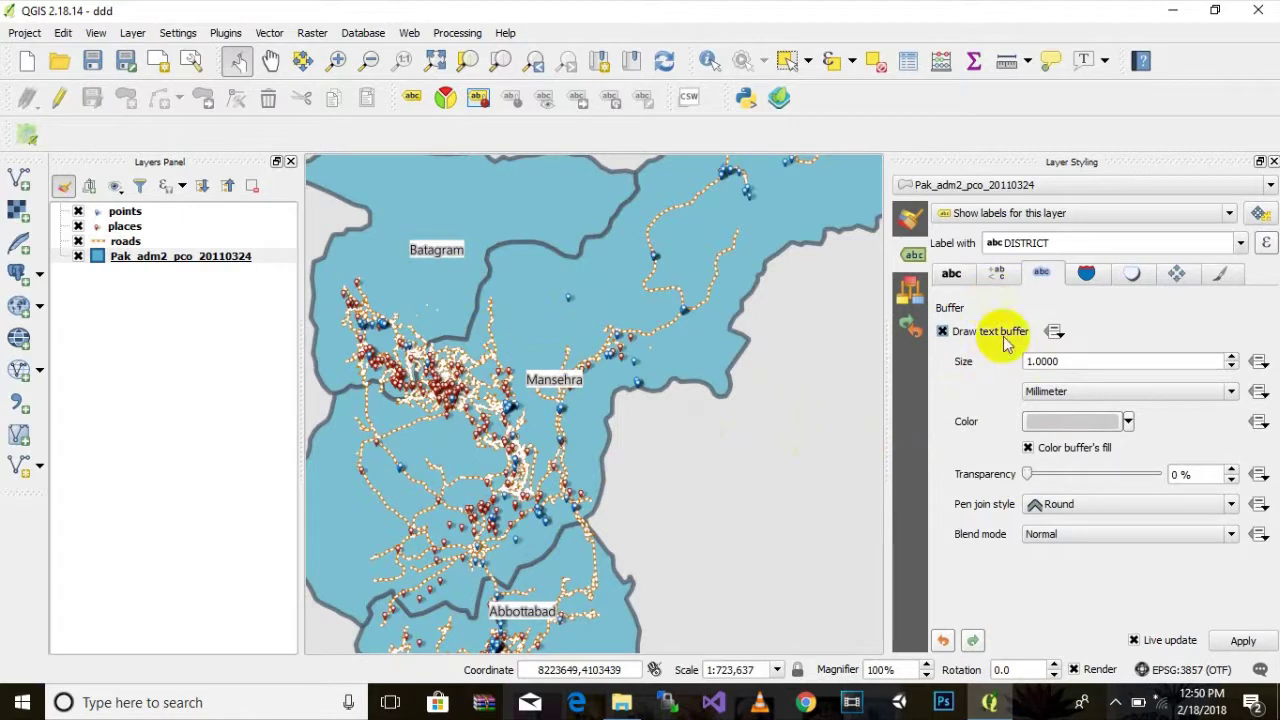
click(942, 332)
click(942, 332)
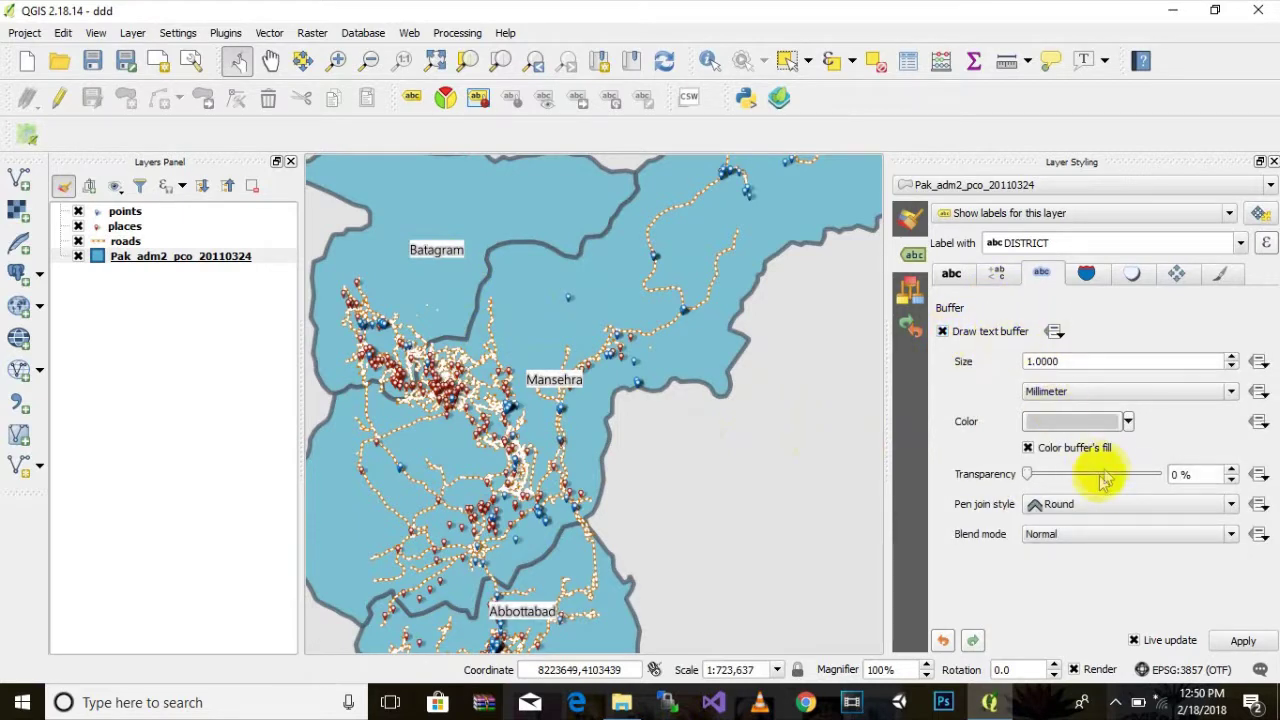
Try dark and red tones for the label text buffer, and settle on a light grey buffer colour.
click(1127, 424)
drag(1105, 423, 1106, 426)
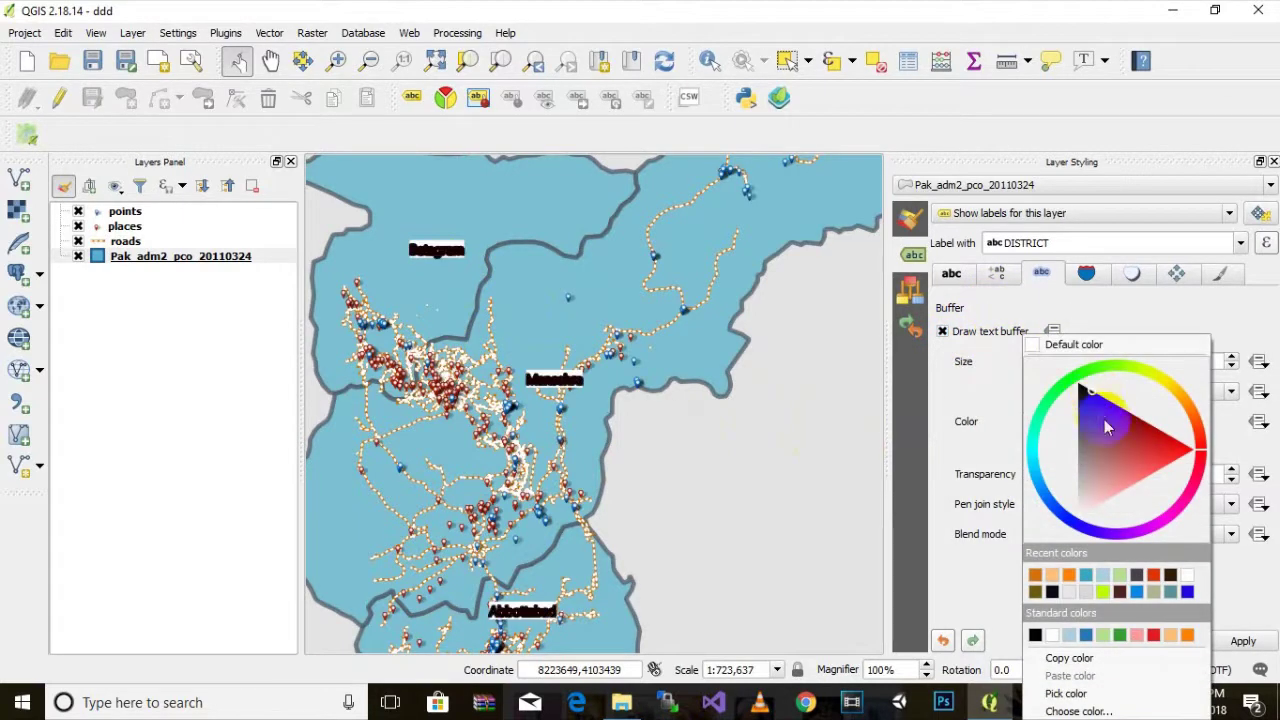
click(1101, 429)
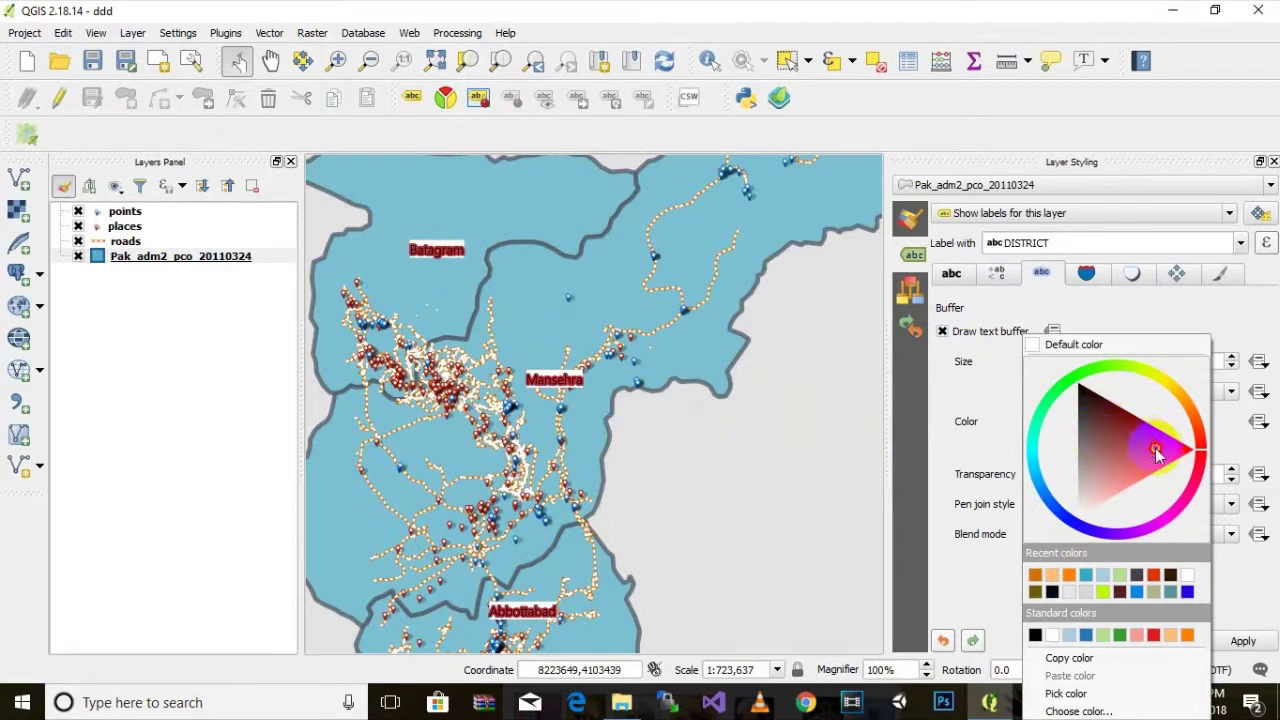
drag(1150, 462, 1137, 477)
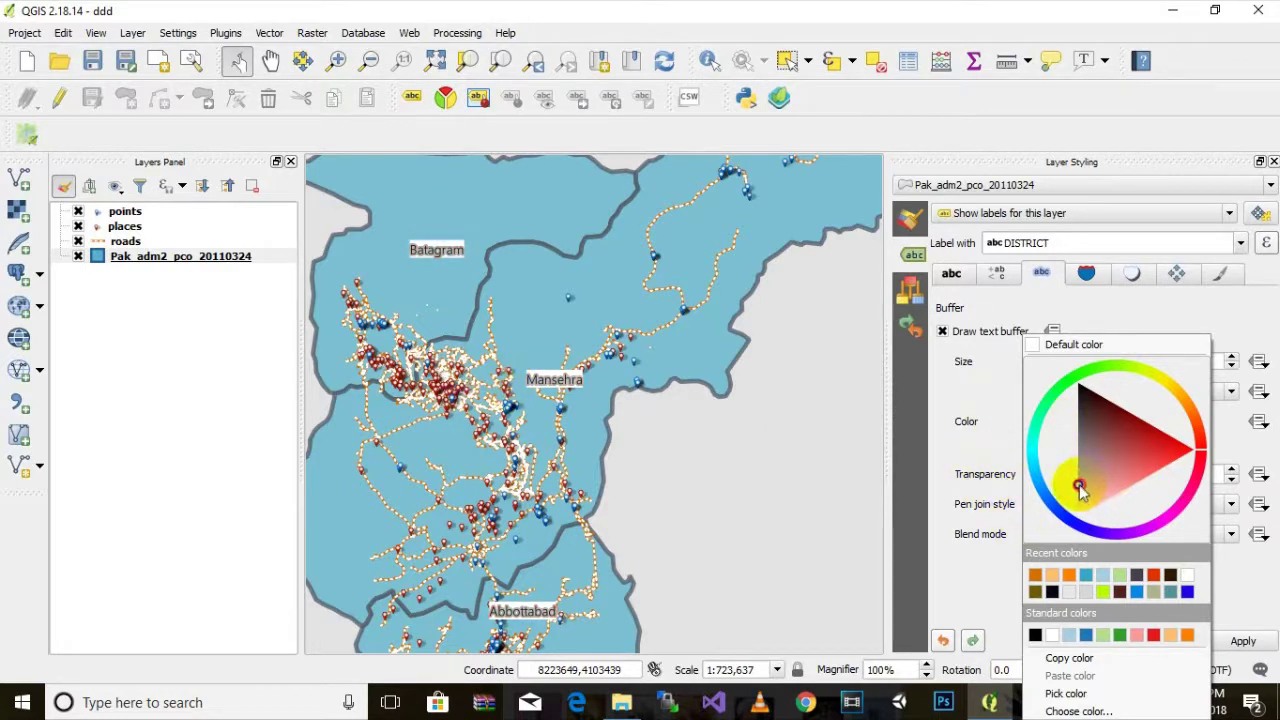
click(1178, 310)
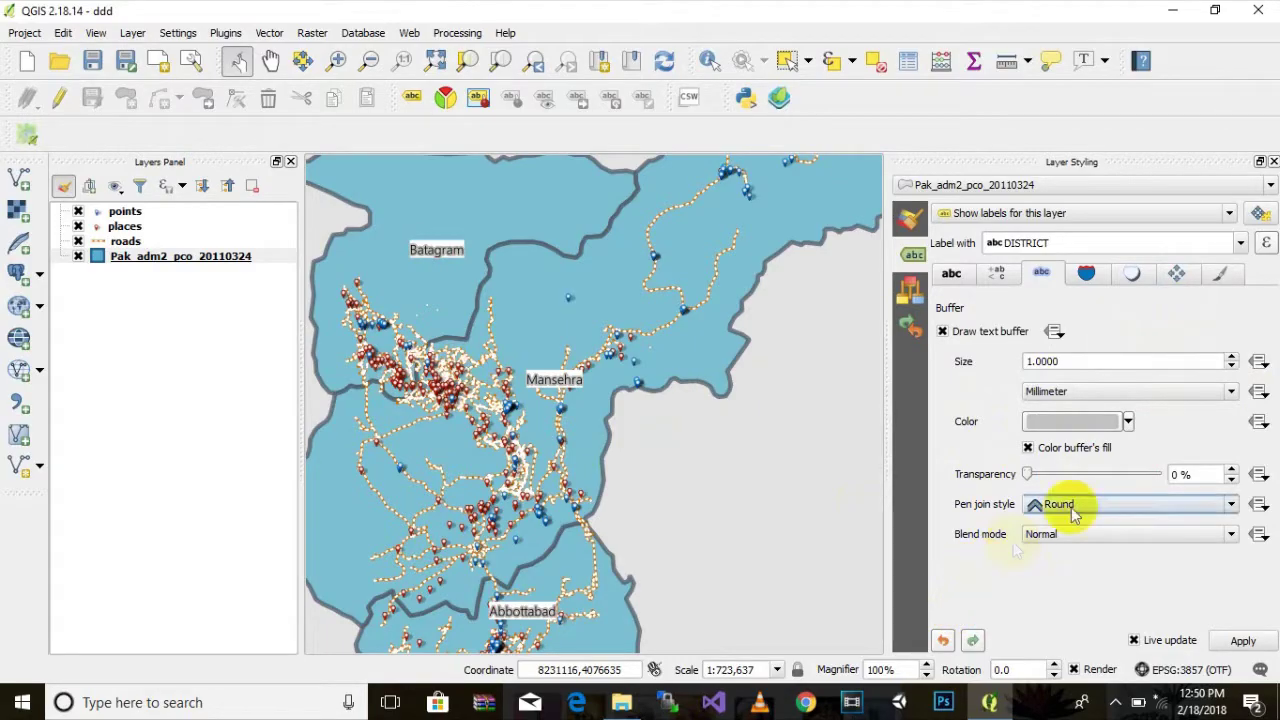
Switch the background of the DISTRICT labels off and back on to compare the labels.
click(1094, 282)
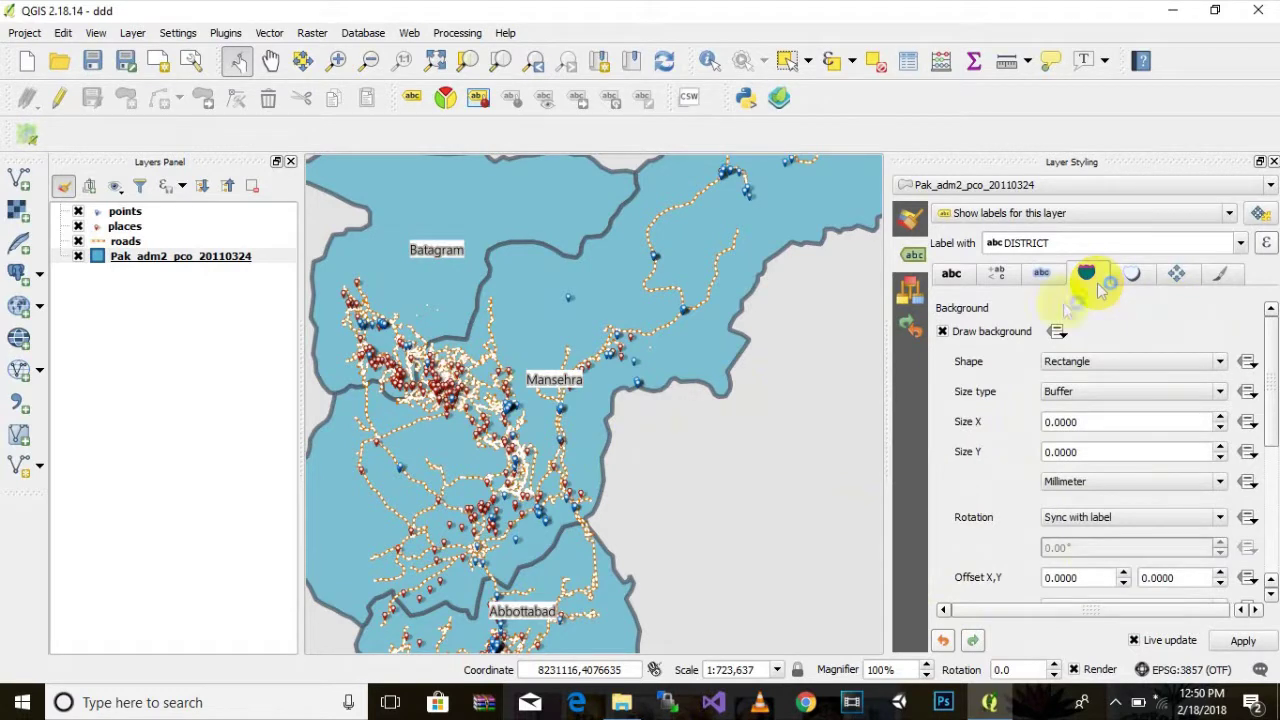
click(943, 332)
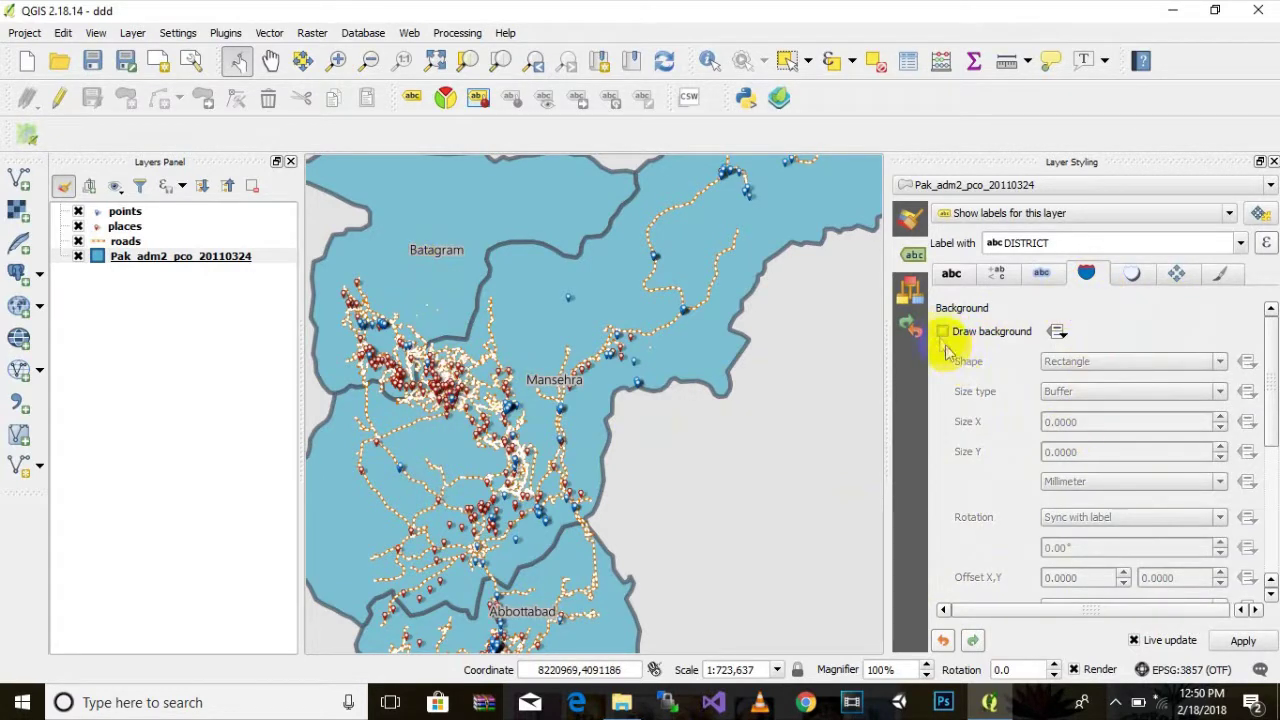
click(942, 333)
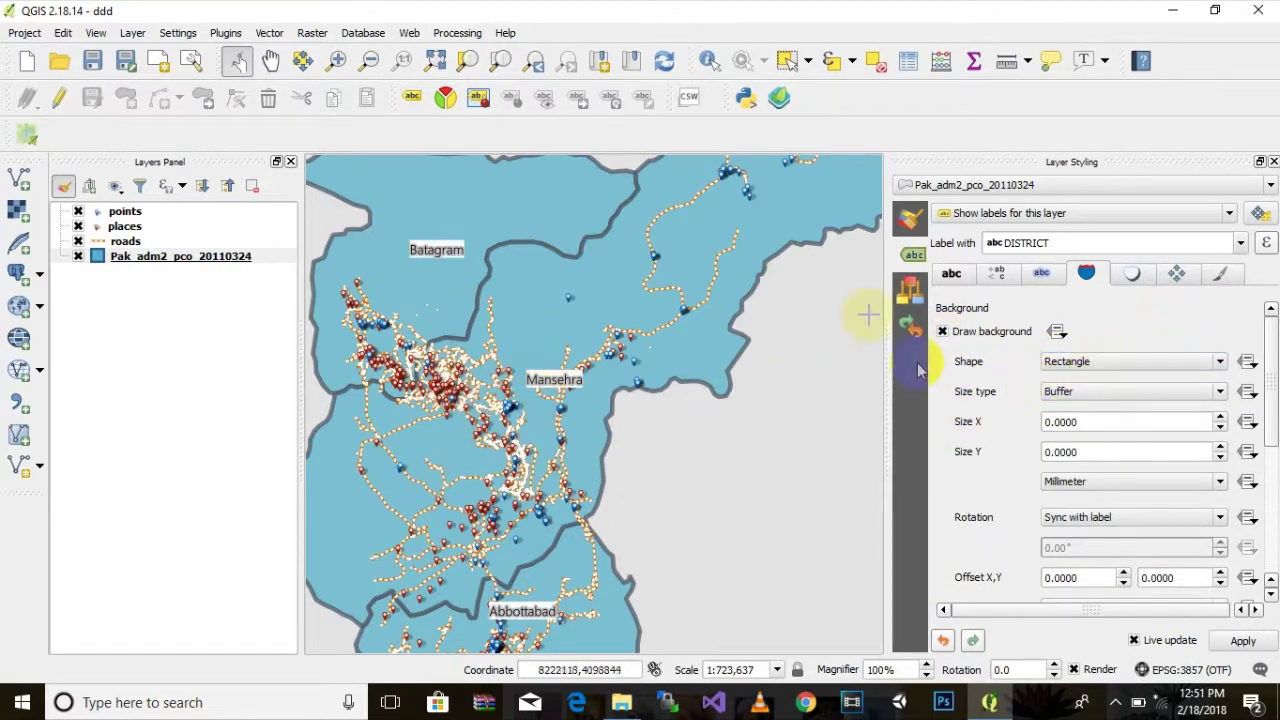
Try the Square, Ellipse and Circle background shapes on the DISTRICT labels.
click(1078, 358)
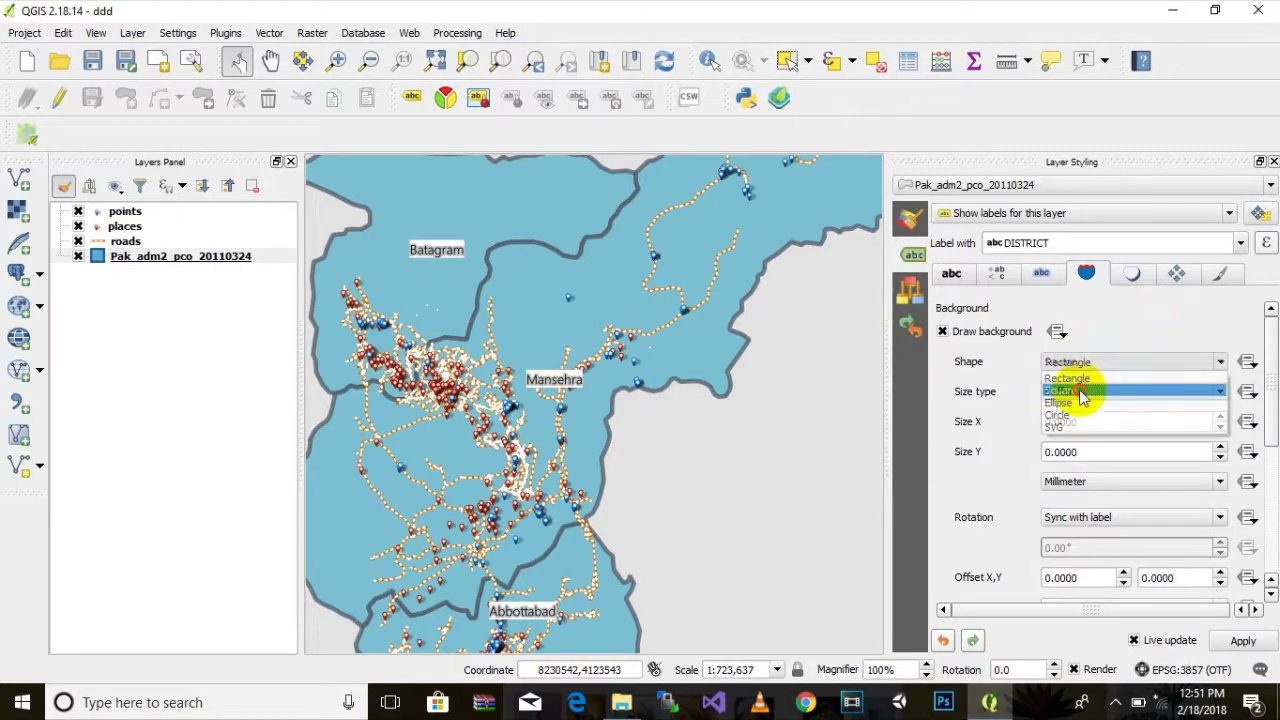
click(1078, 376)
click(1085, 360)
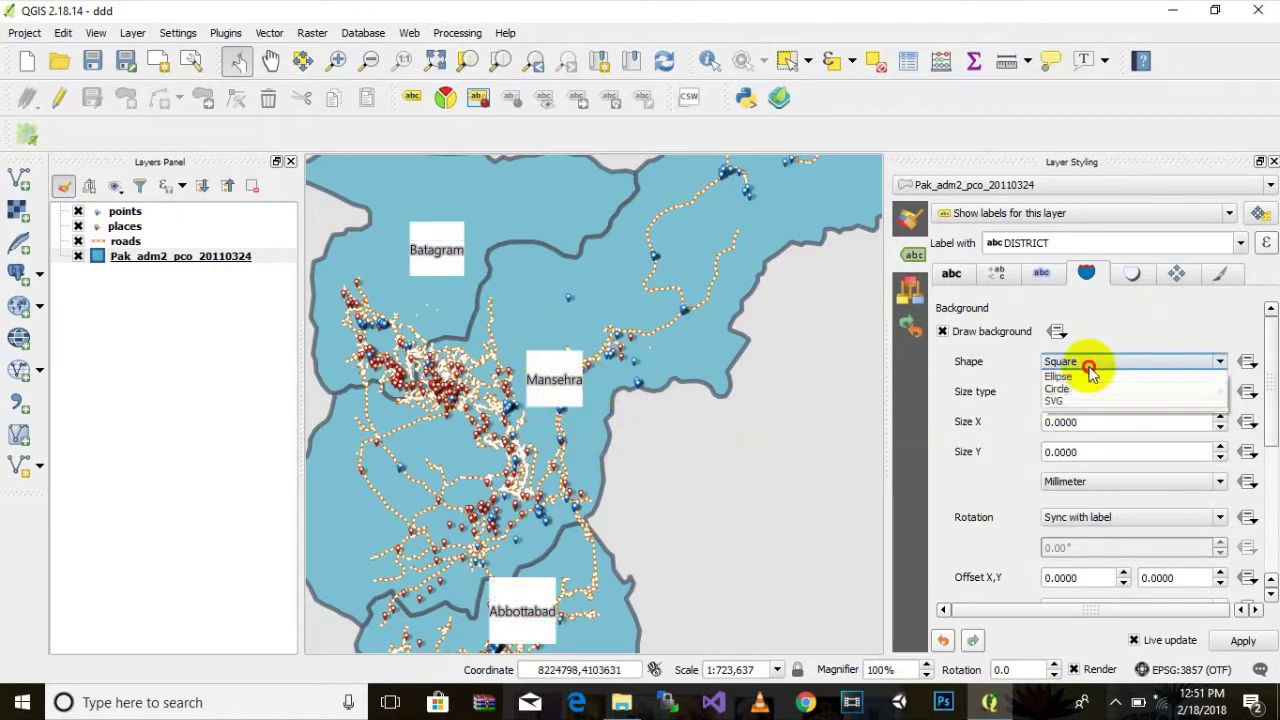
click(1088, 405)
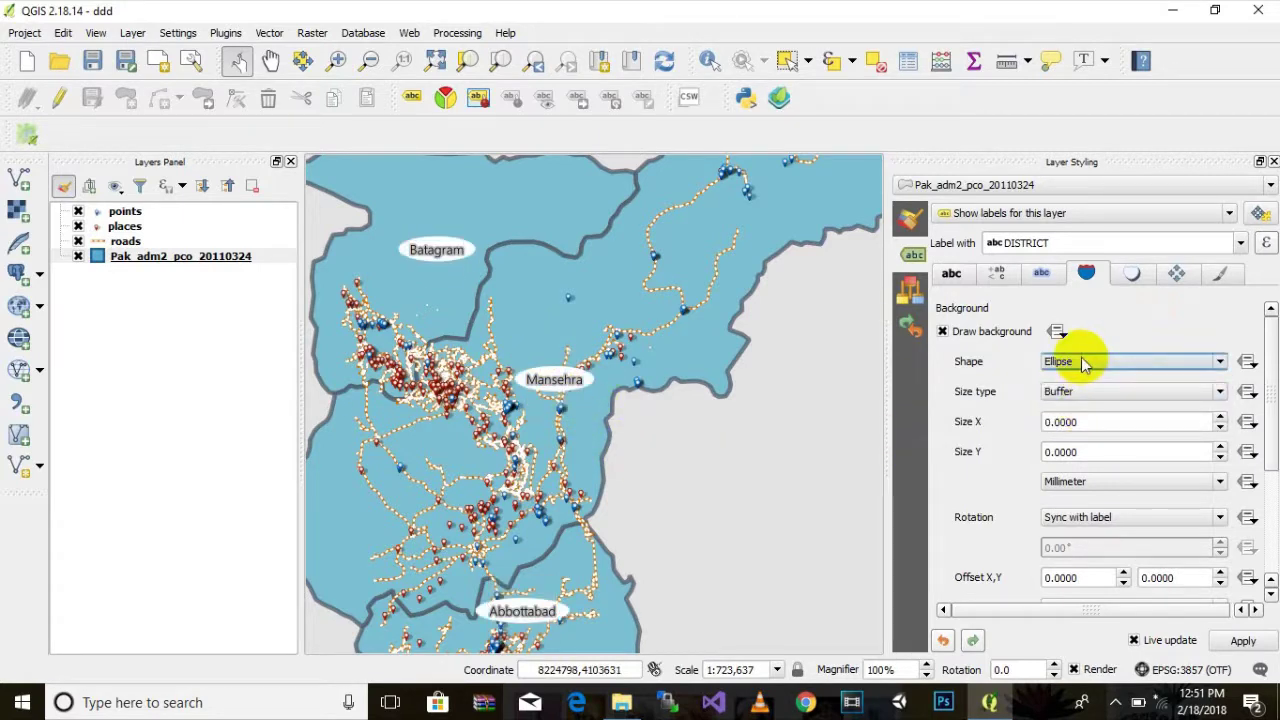
click(1086, 361)
click(1086, 414)
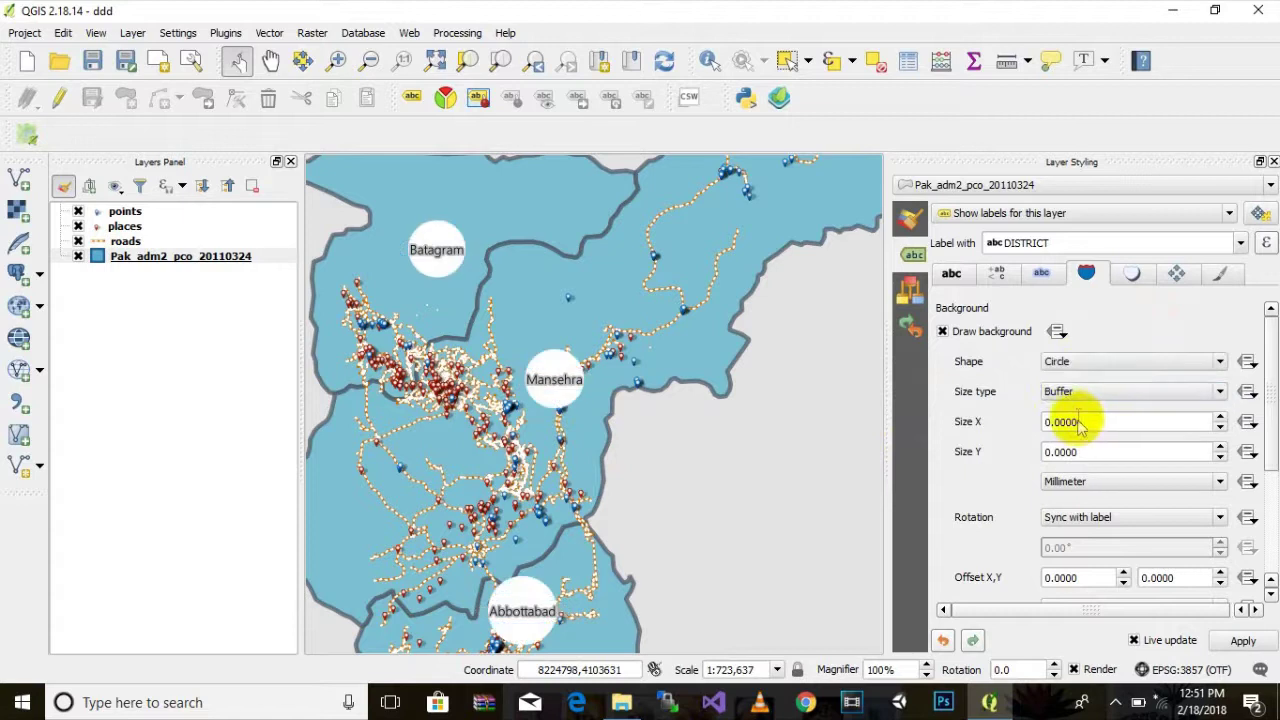
Try the SVG background shape, browse the SVG images without choosing one, and return the shape to Rectangle.
click(1076, 362)
click(1087, 426)
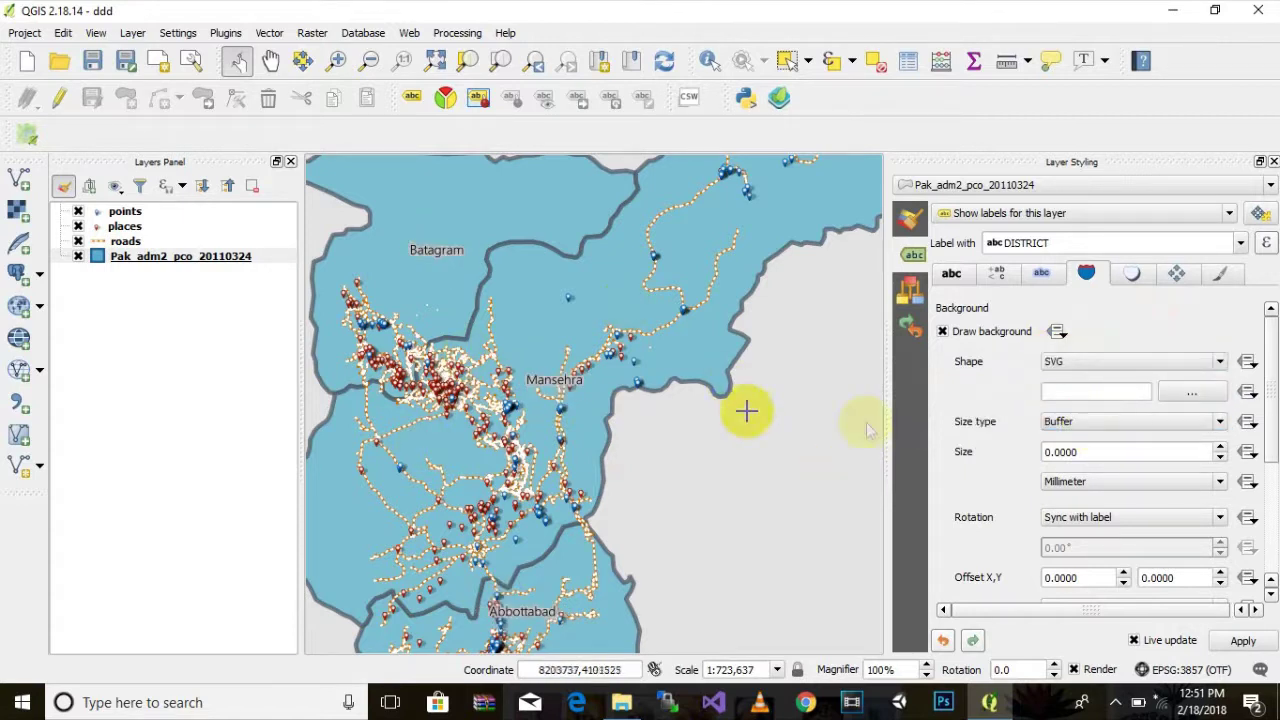
click(1180, 393)
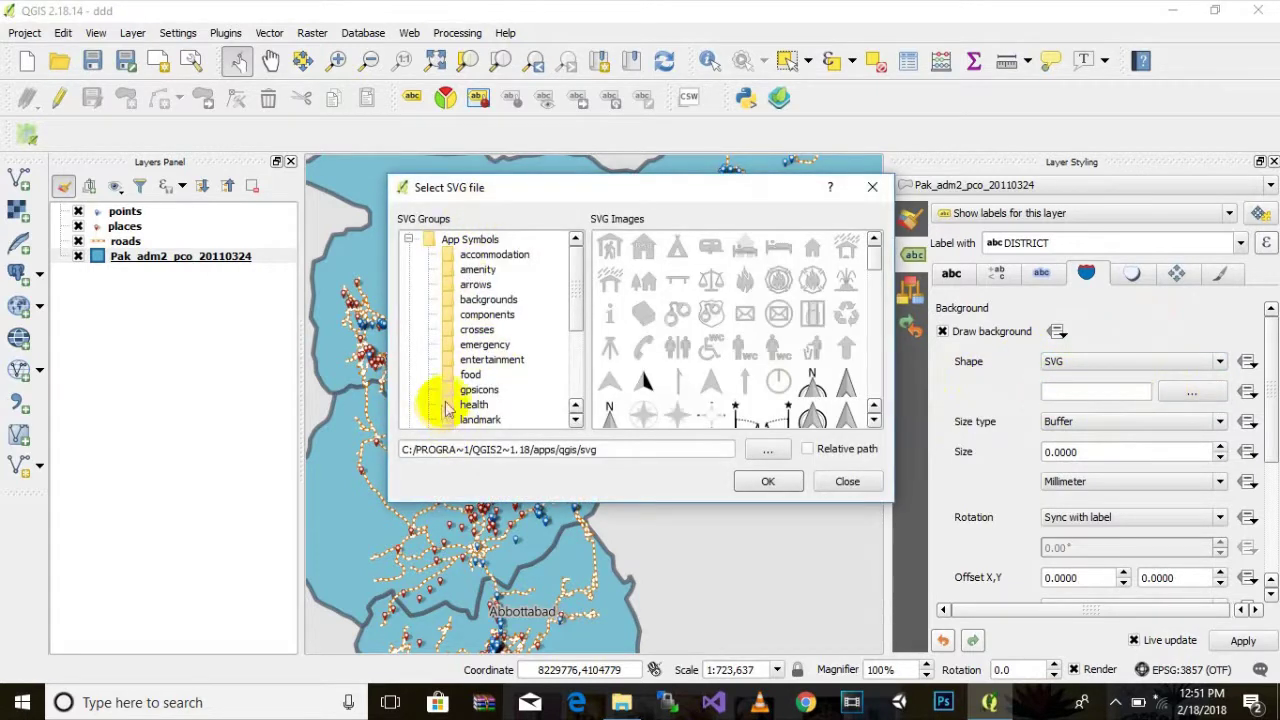
scroll(813, 392, down, 2)
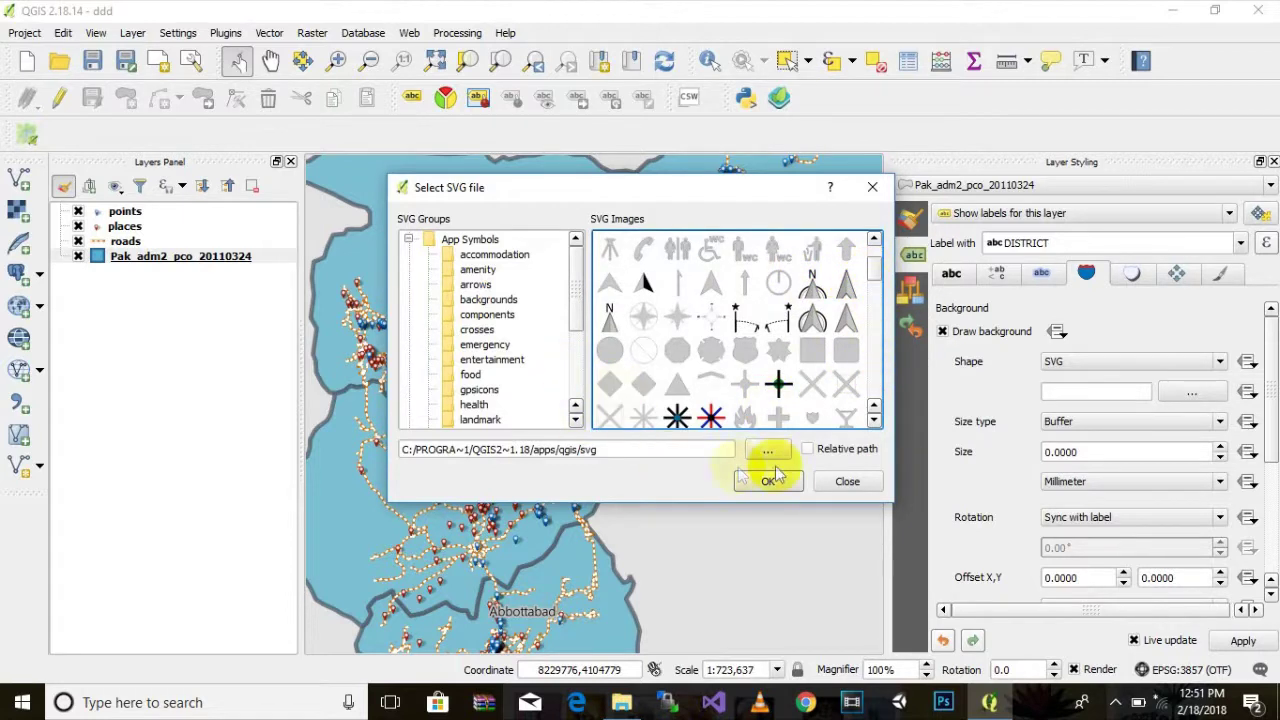
click(838, 484)
click(1090, 363)
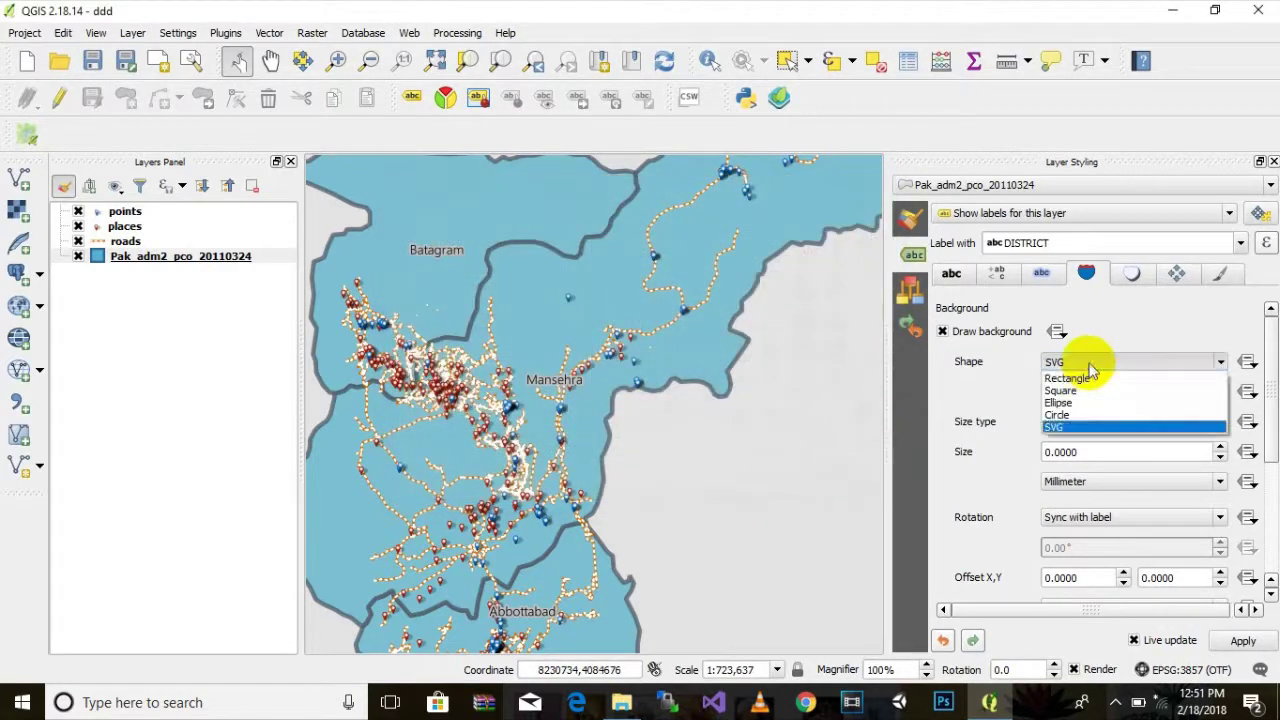
click(1092, 373)
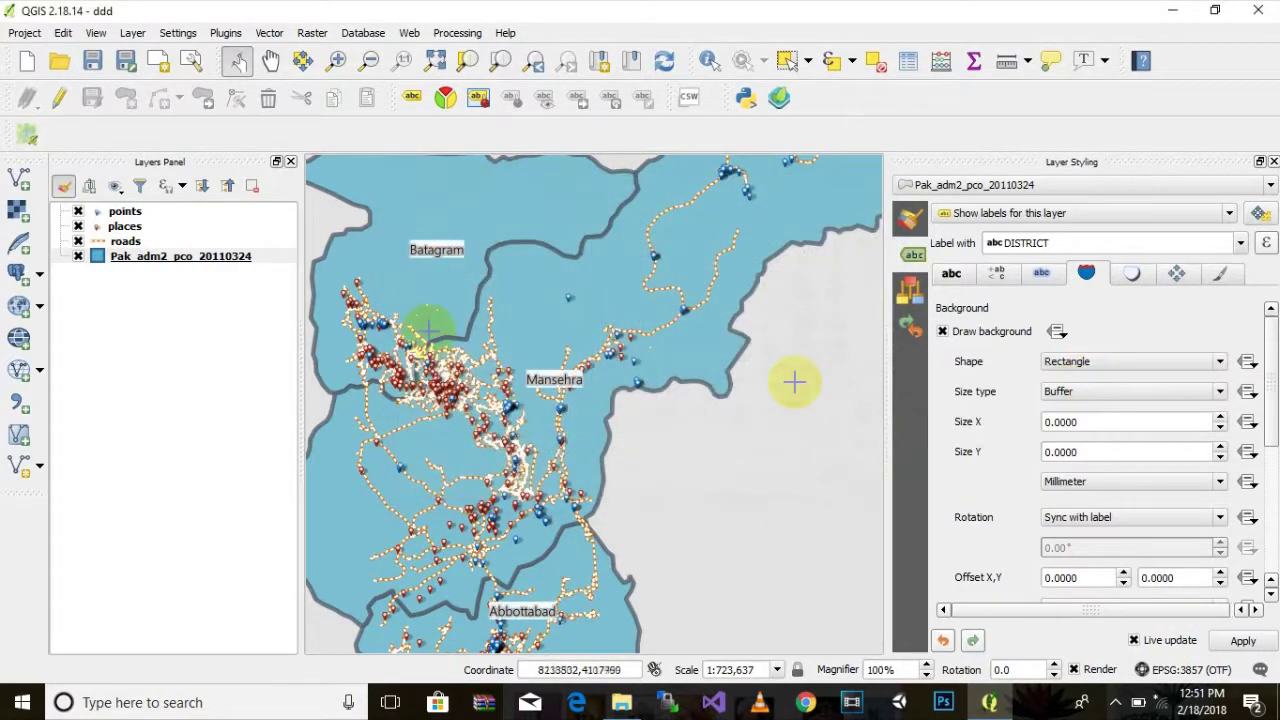
Set the label background shape to Ellipse and check the labels across the whole district layer.
click(1062, 362)
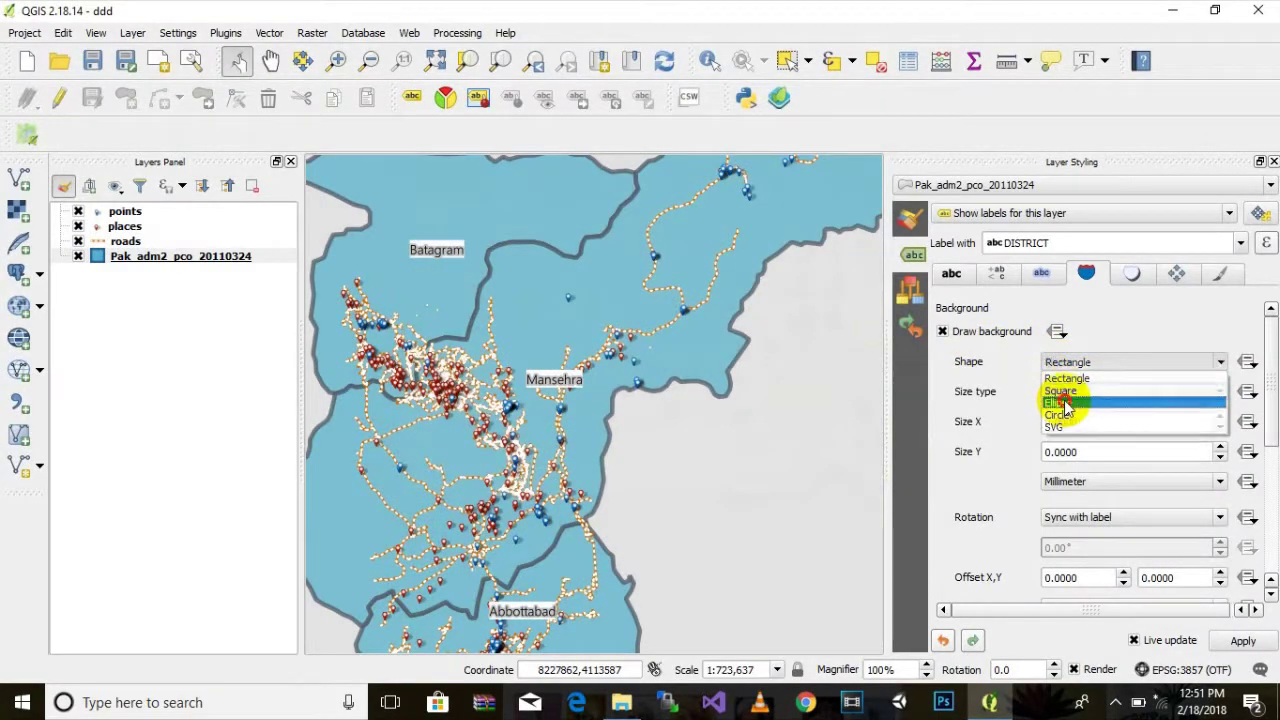
click(1058, 402)
scroll(528, 402, down, 2)
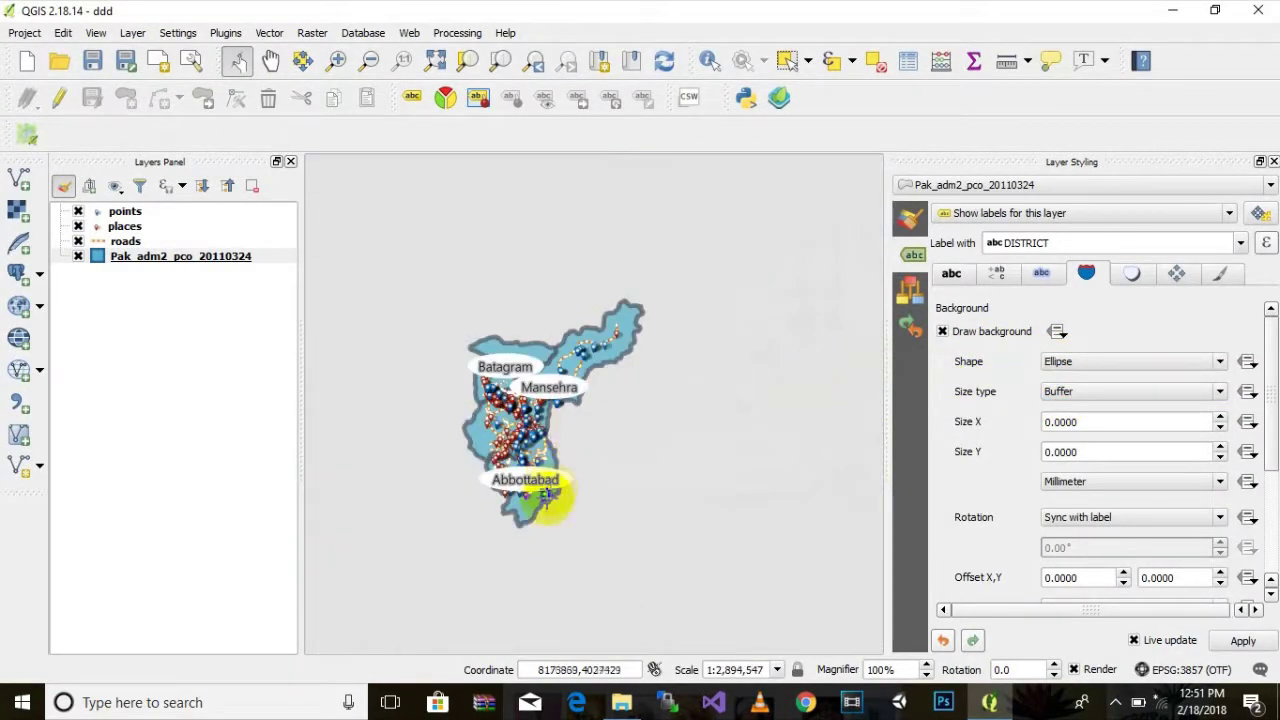
Turn on a drop shadow for the DISTRICT labels with an offset distance of 2.5 mm and check it on the map.
scroll(524, 510, up, 3)
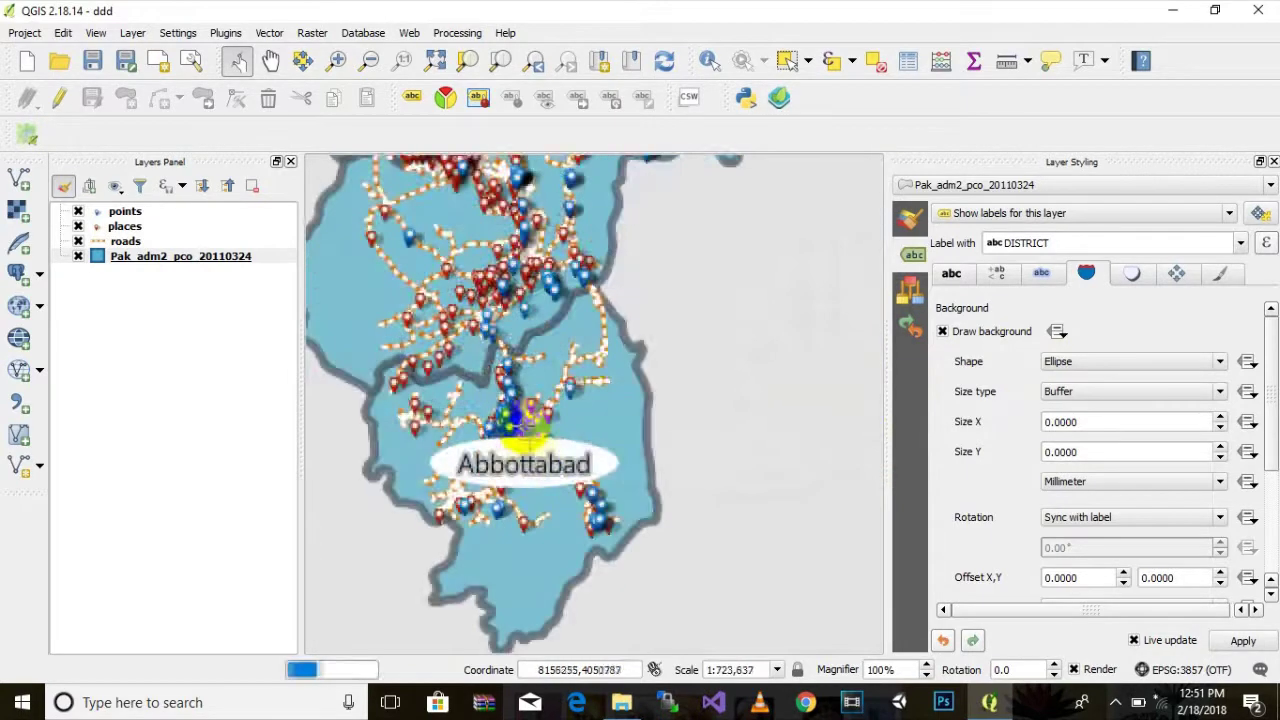
scroll(537, 420, up, 6)
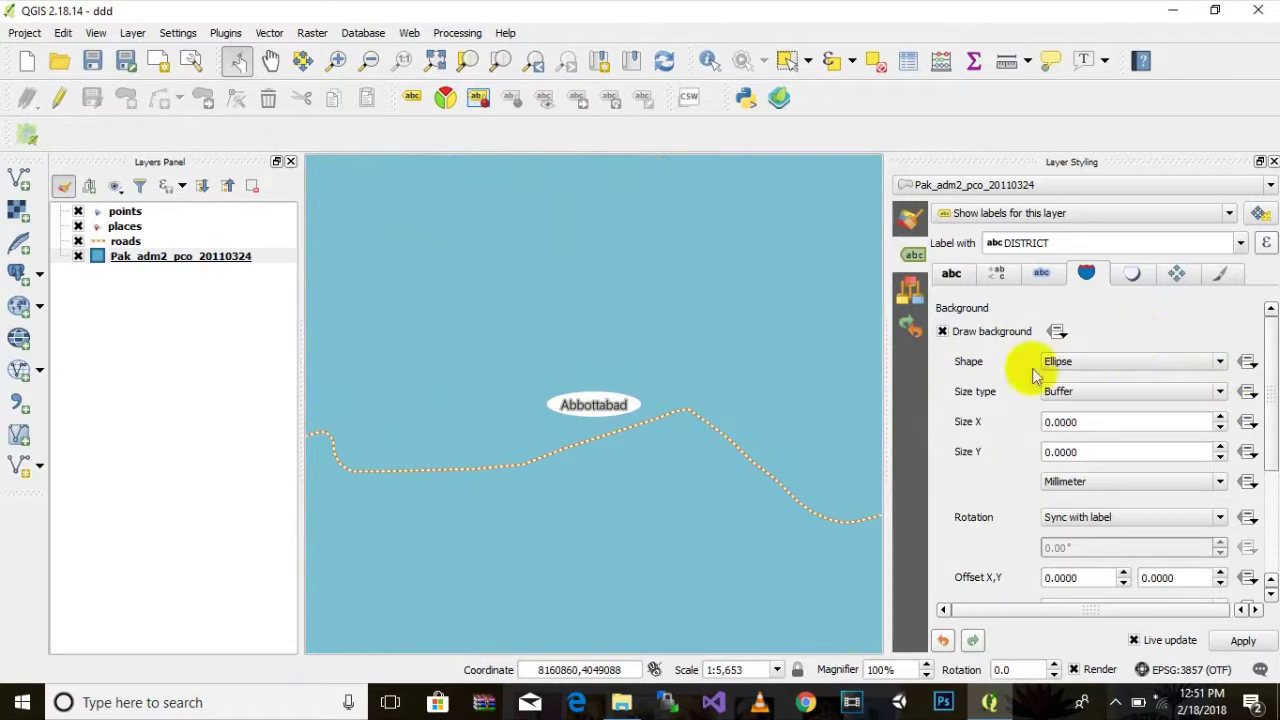
scroll(1010, 380, down, 1)
scroll(615, 390, down, 1)
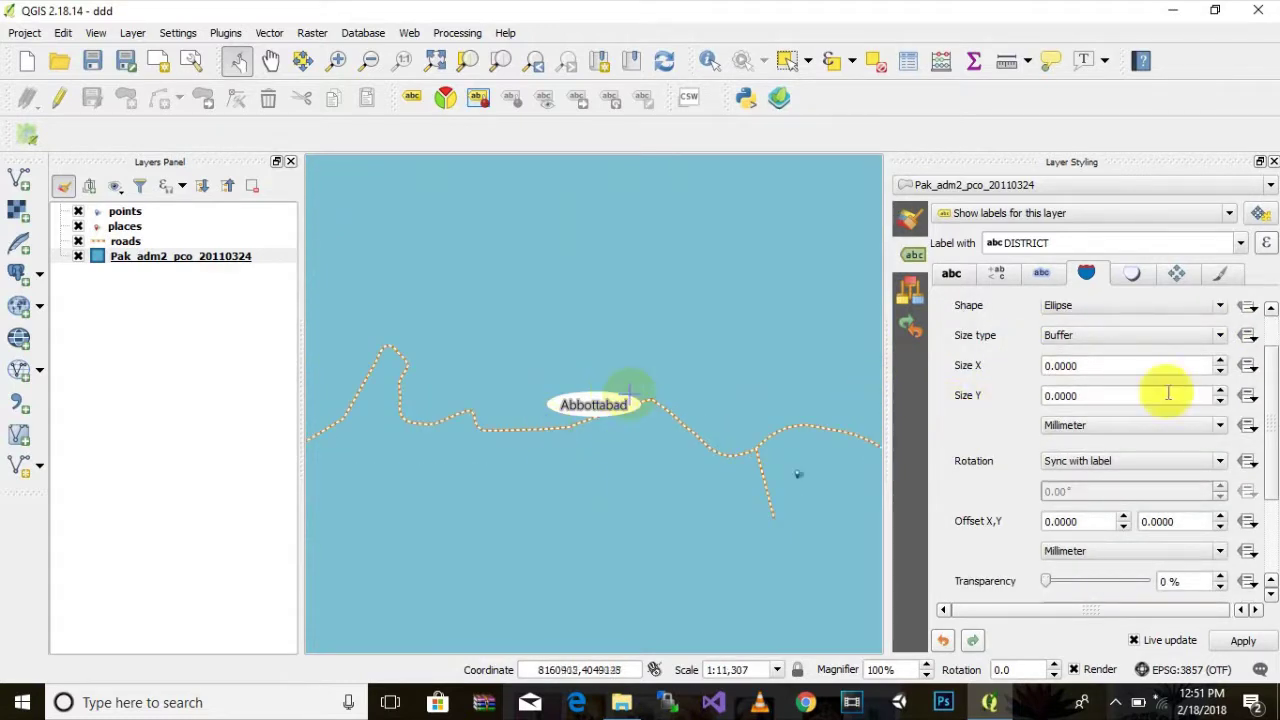
click(1131, 273)
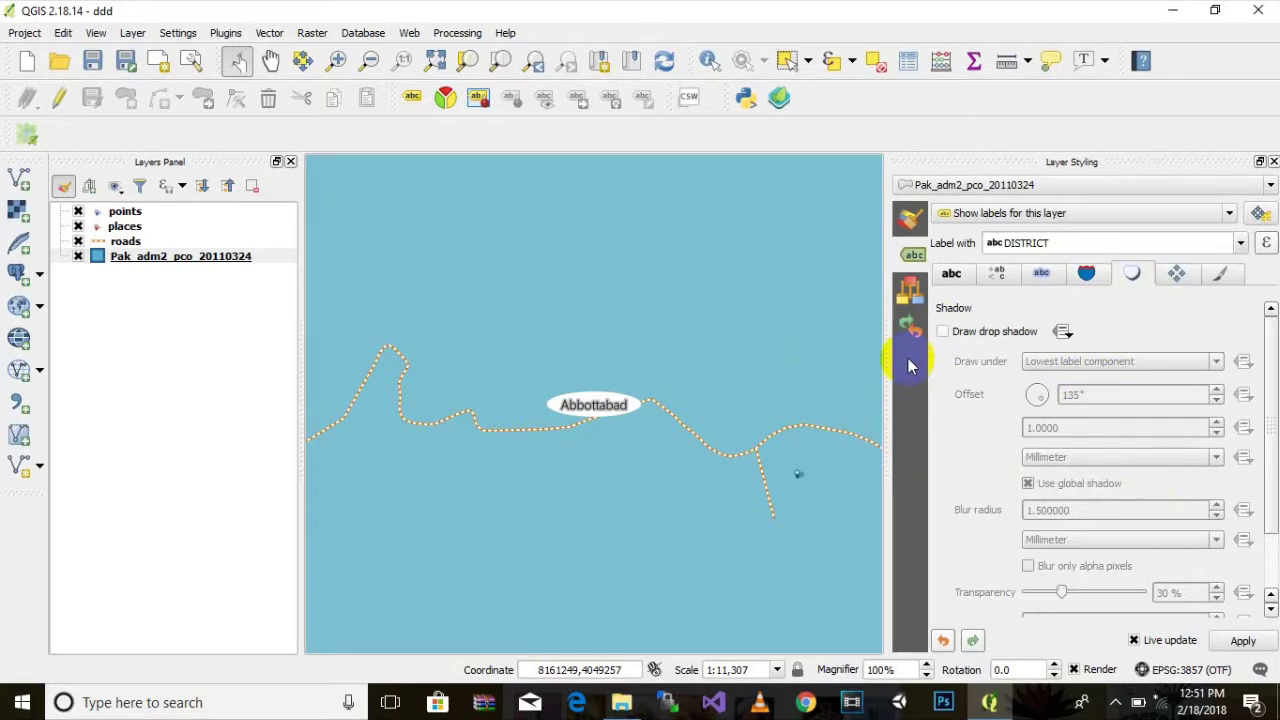
click(987, 336)
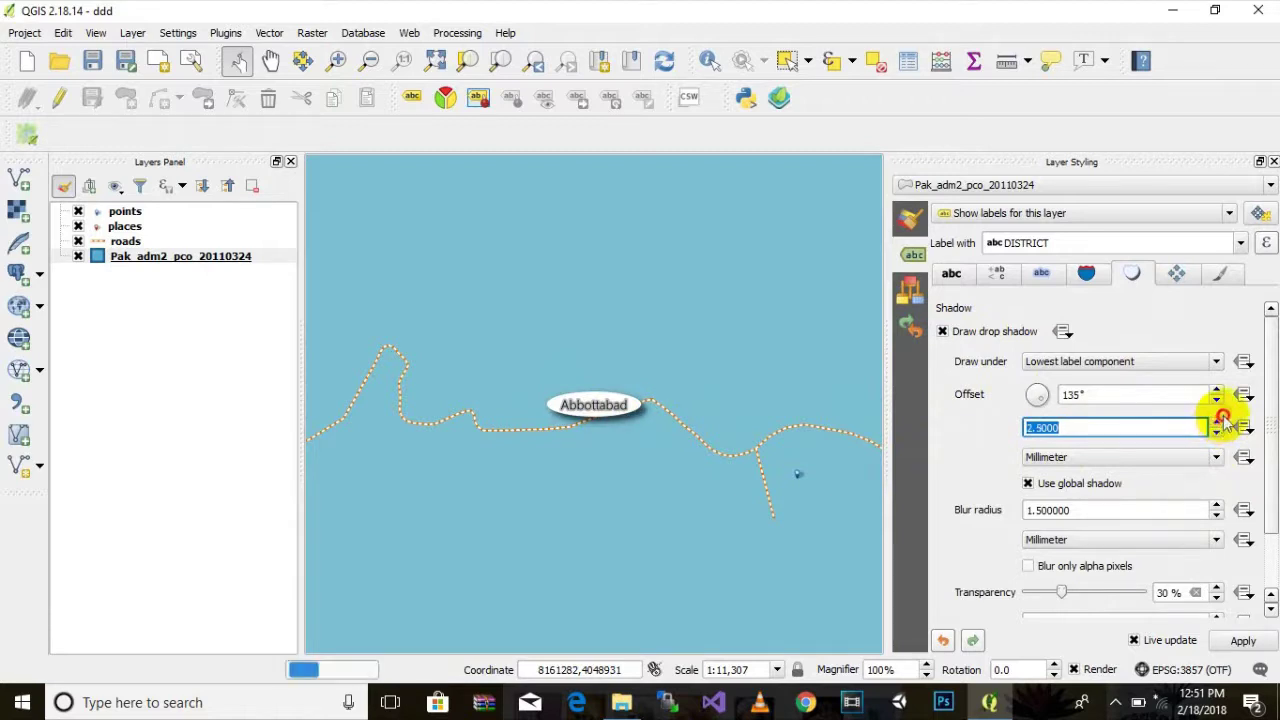
scroll(510, 400, down, 5)
scroll(792, 484, down, 1)
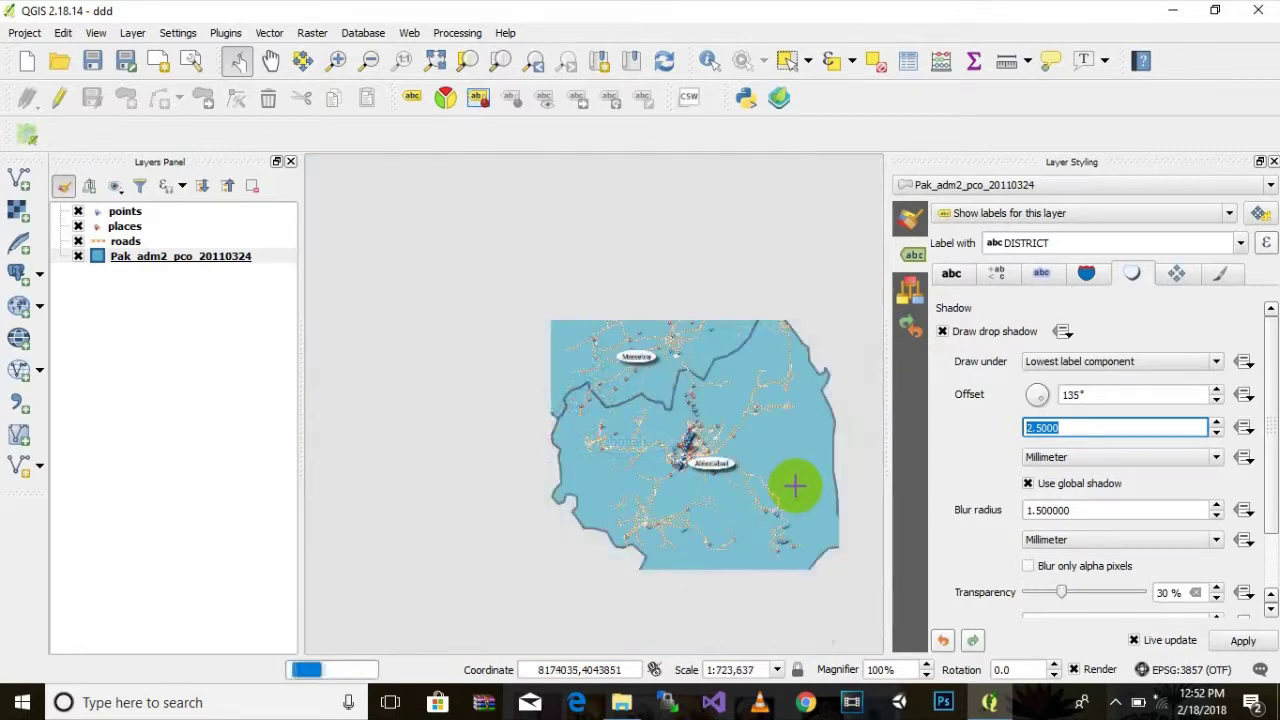
drag(819, 357, 743, 362)
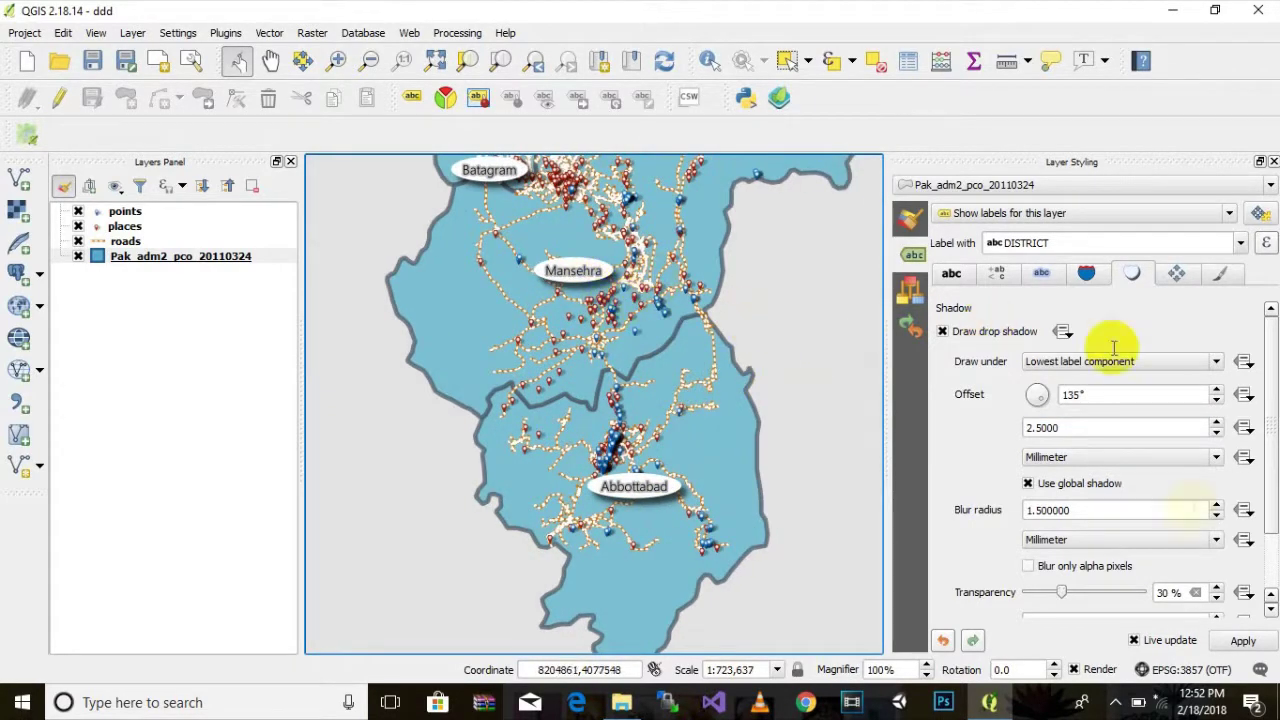
Review the placement and rendering options of the DISTRICT labels, switching scale-based visibility on and back off.
click(1176, 275)
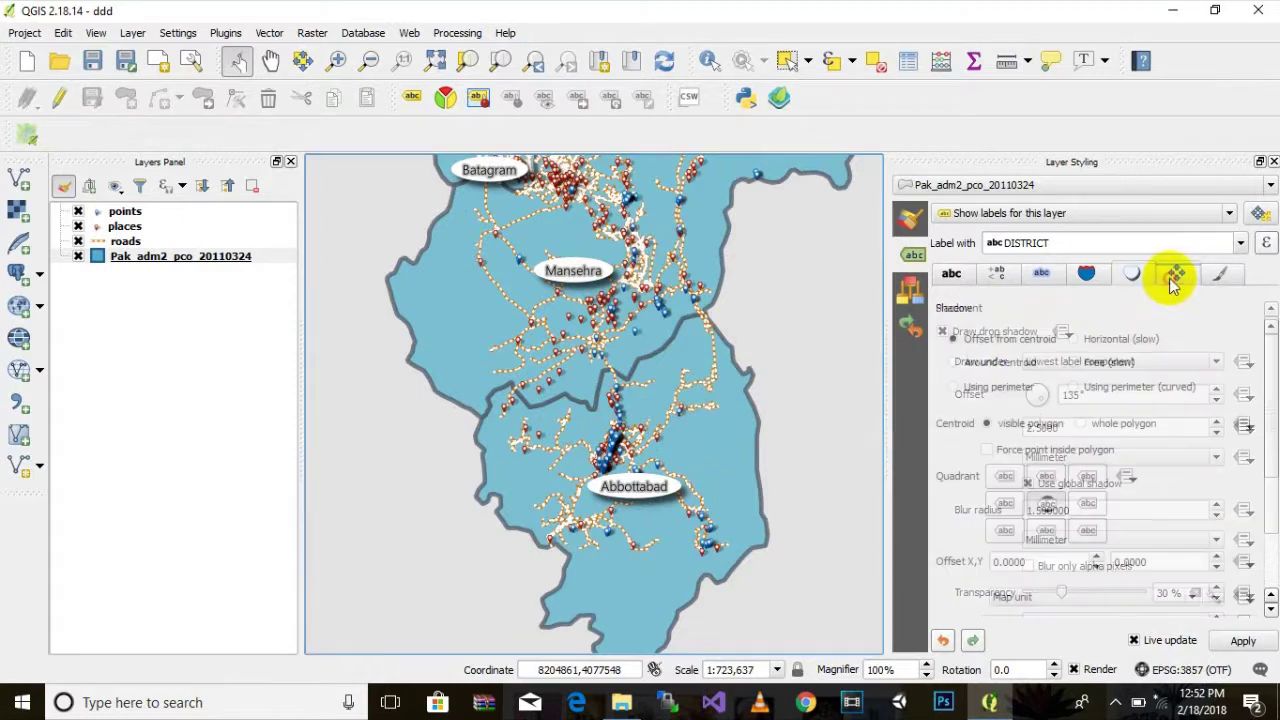
click(1220, 274)
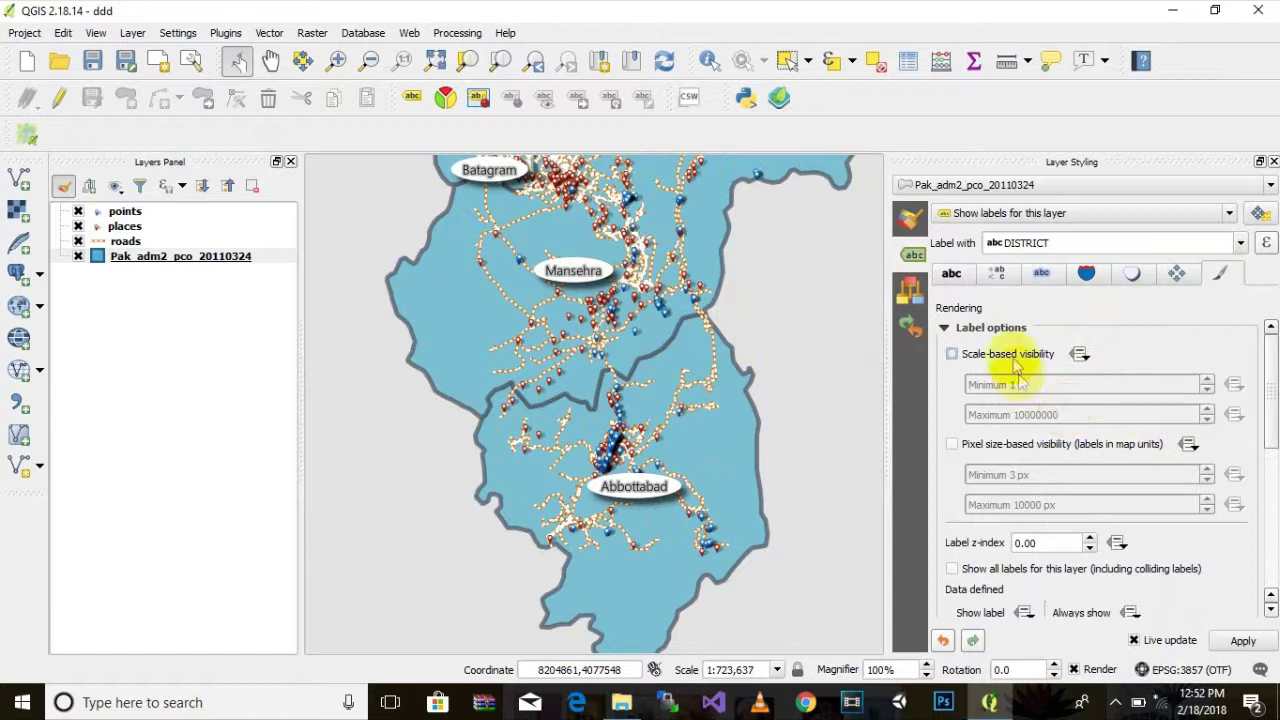
click(995, 360)
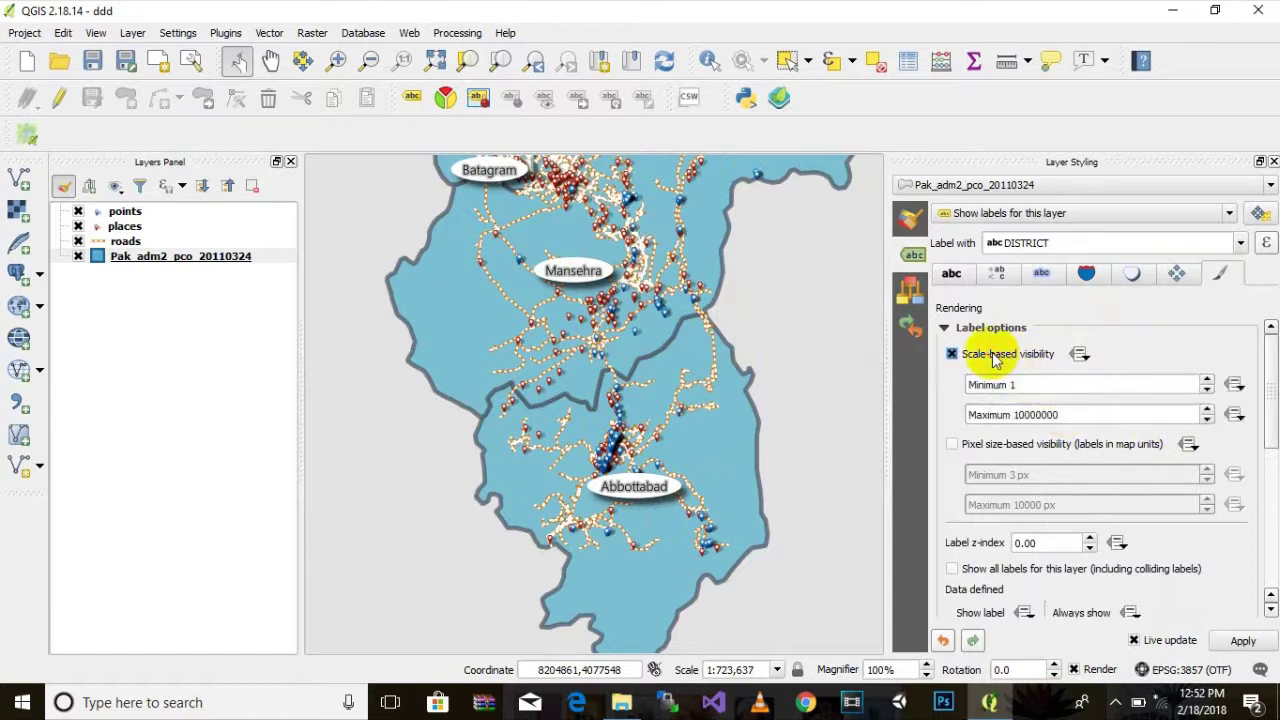
click(995, 360)
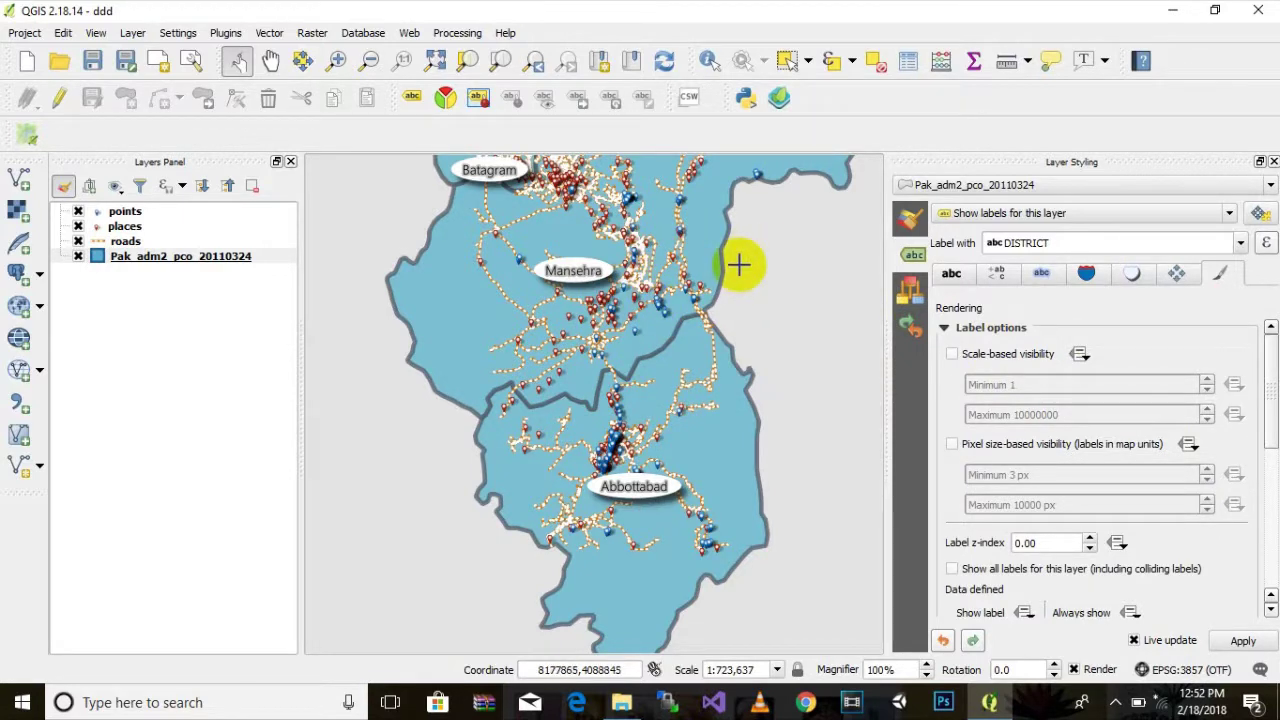
Examine how the district labels reposition on the map at close-up and full-layer scales.
drag(685, 340, 650, 396)
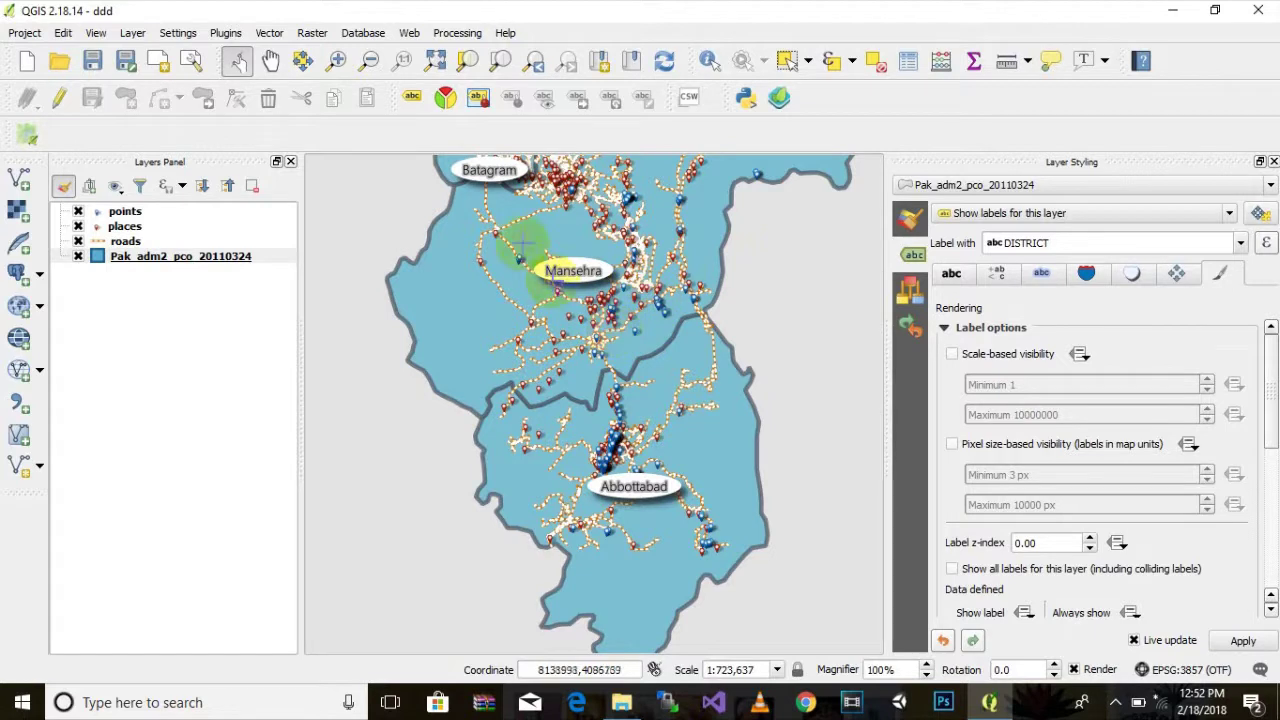
scroll(650, 360, down, 1)
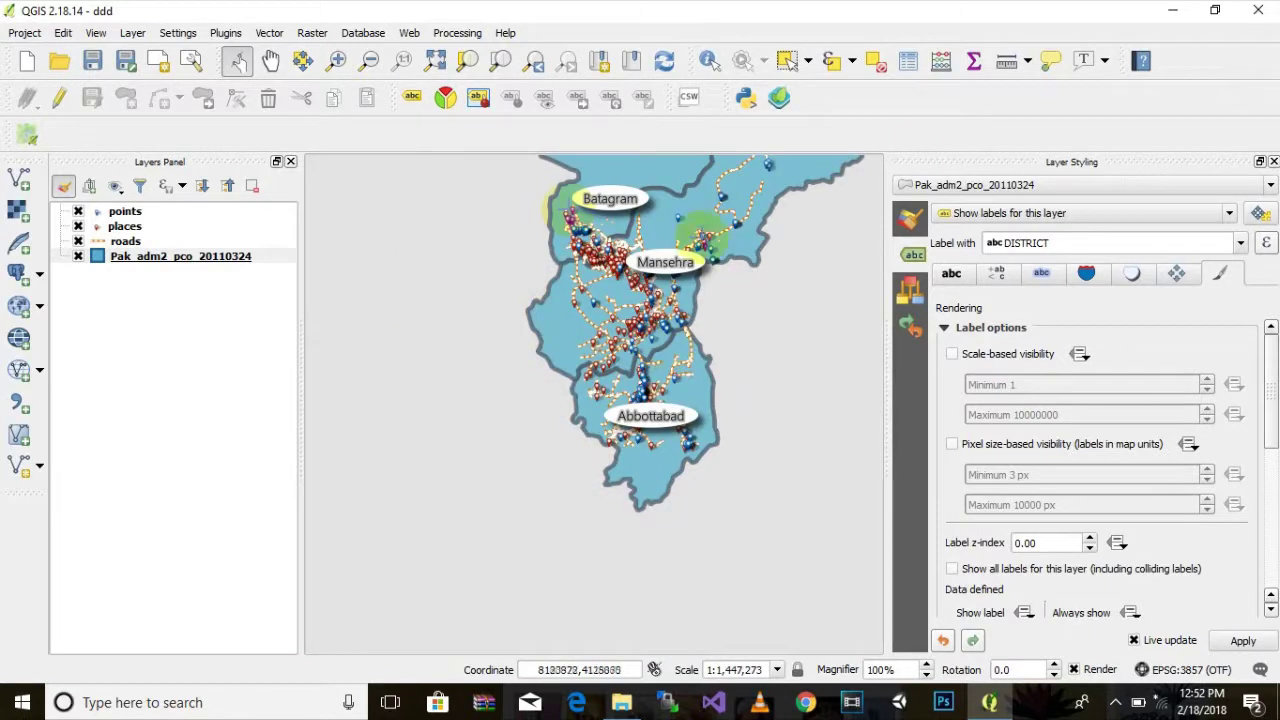
drag(760, 235, 757, 270)
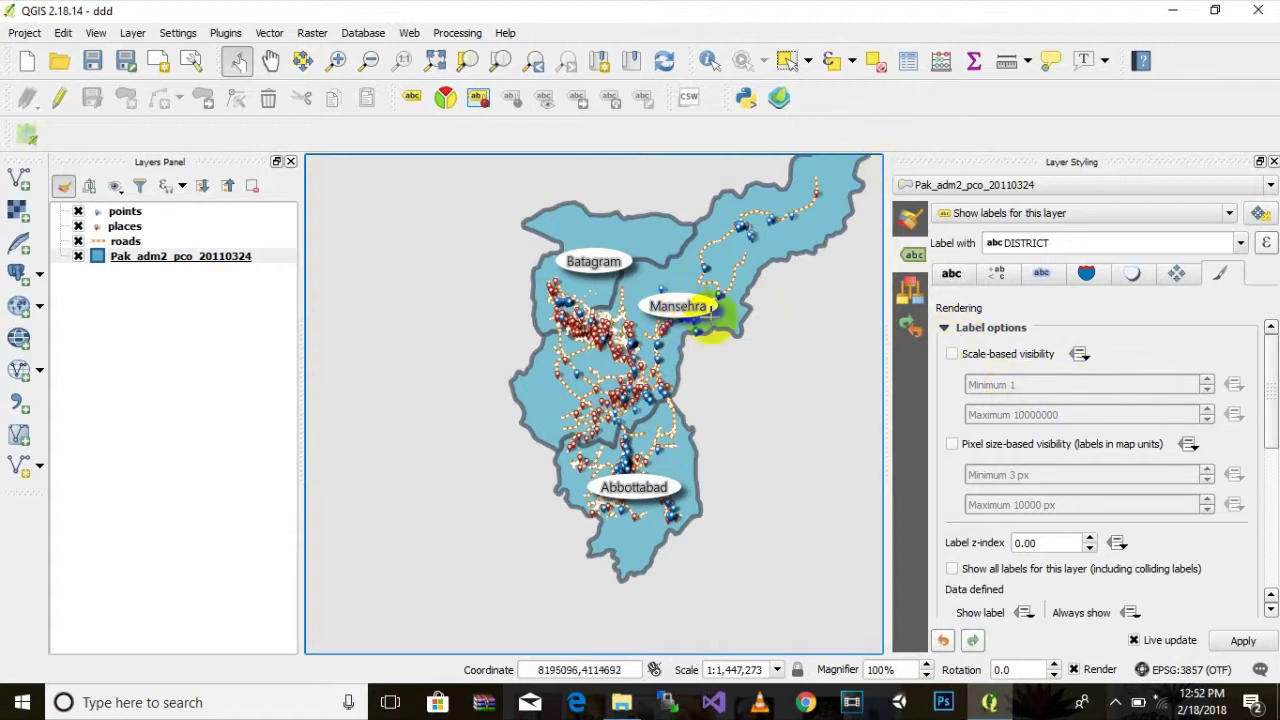
scroll(645, 346, up, 3)
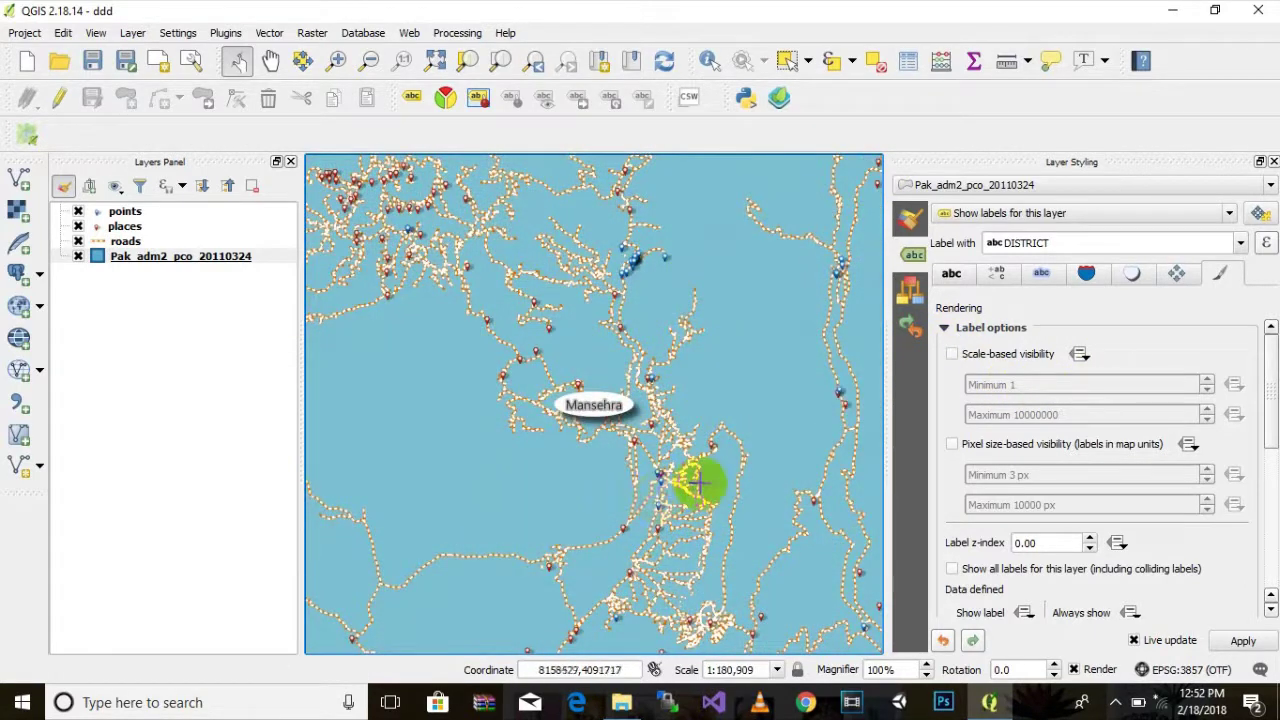
drag(697, 484, 663, 414)
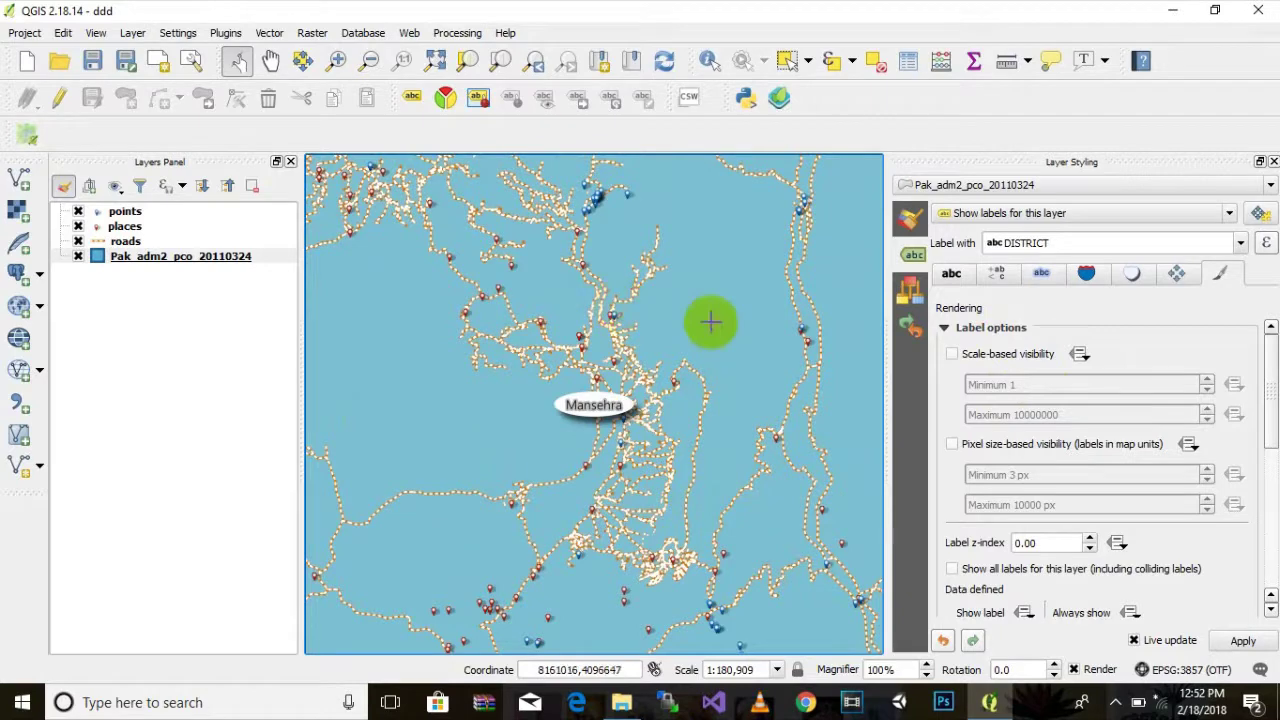
drag(711, 325, 721, 256)
drag(806, 382, 787, 270)
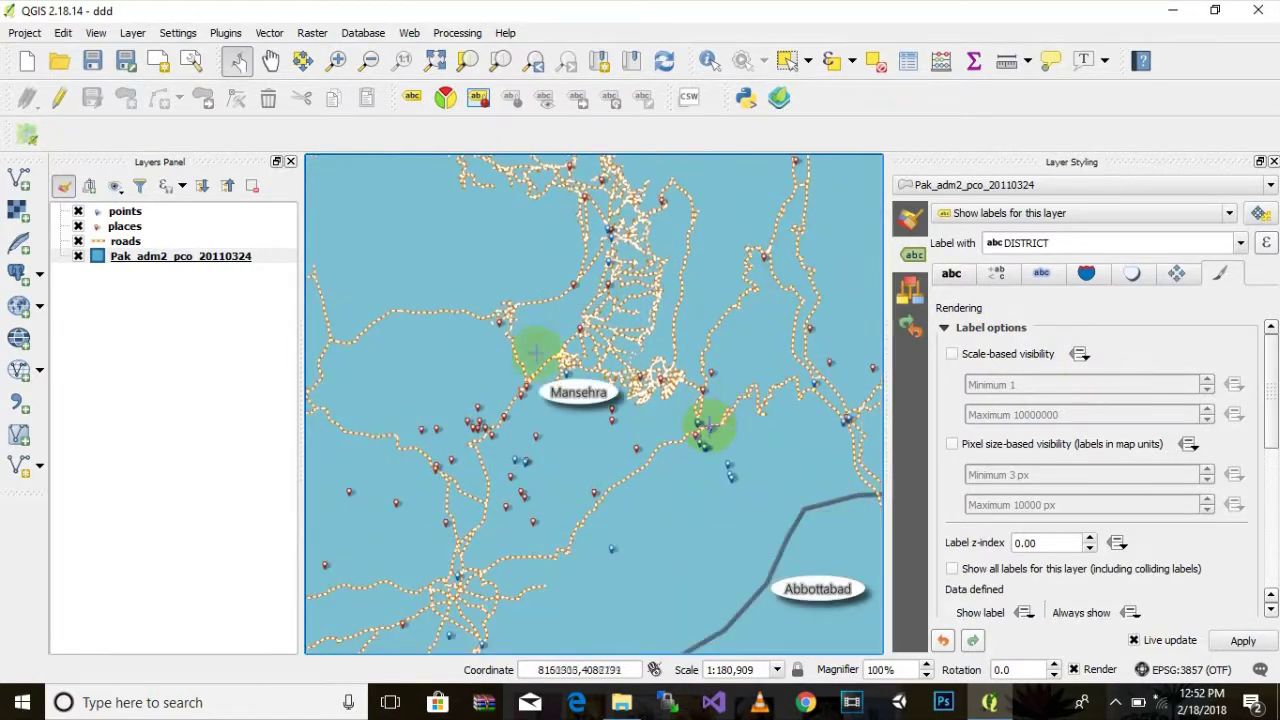
scroll(585, 436, down, 1)
scroll(700, 315, down, 1)
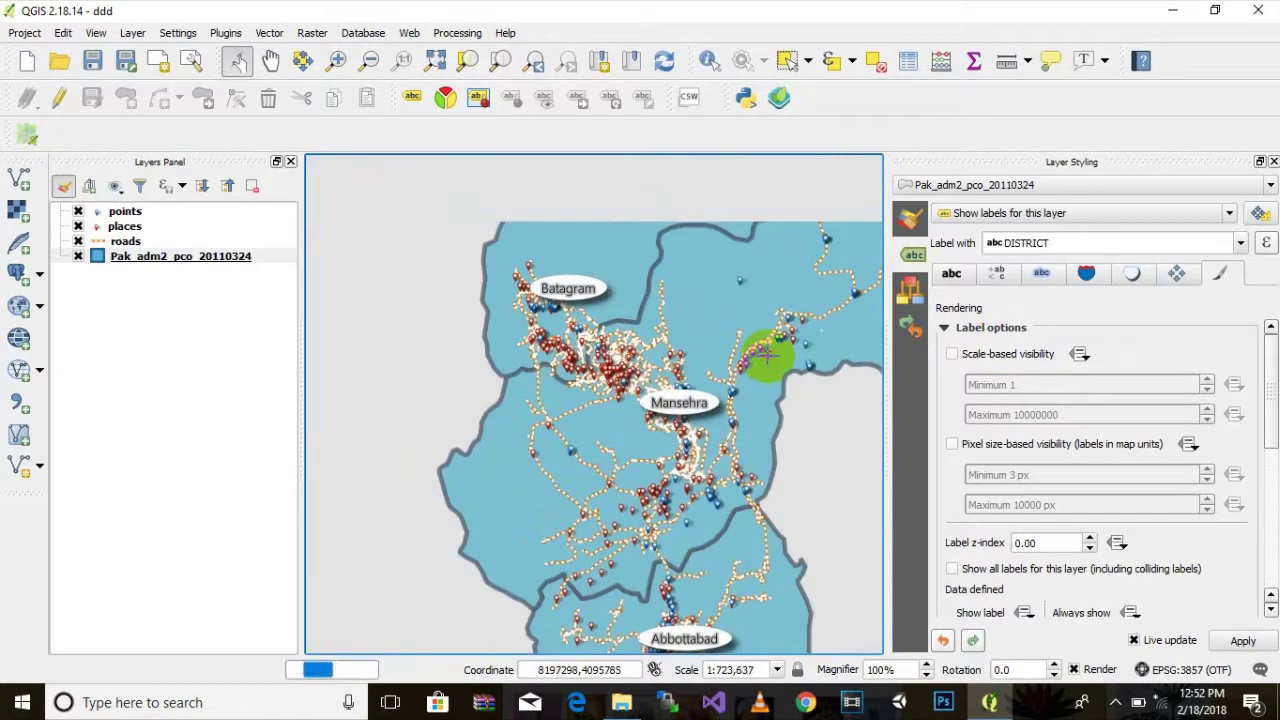
scroll(471, 286, down, 1)
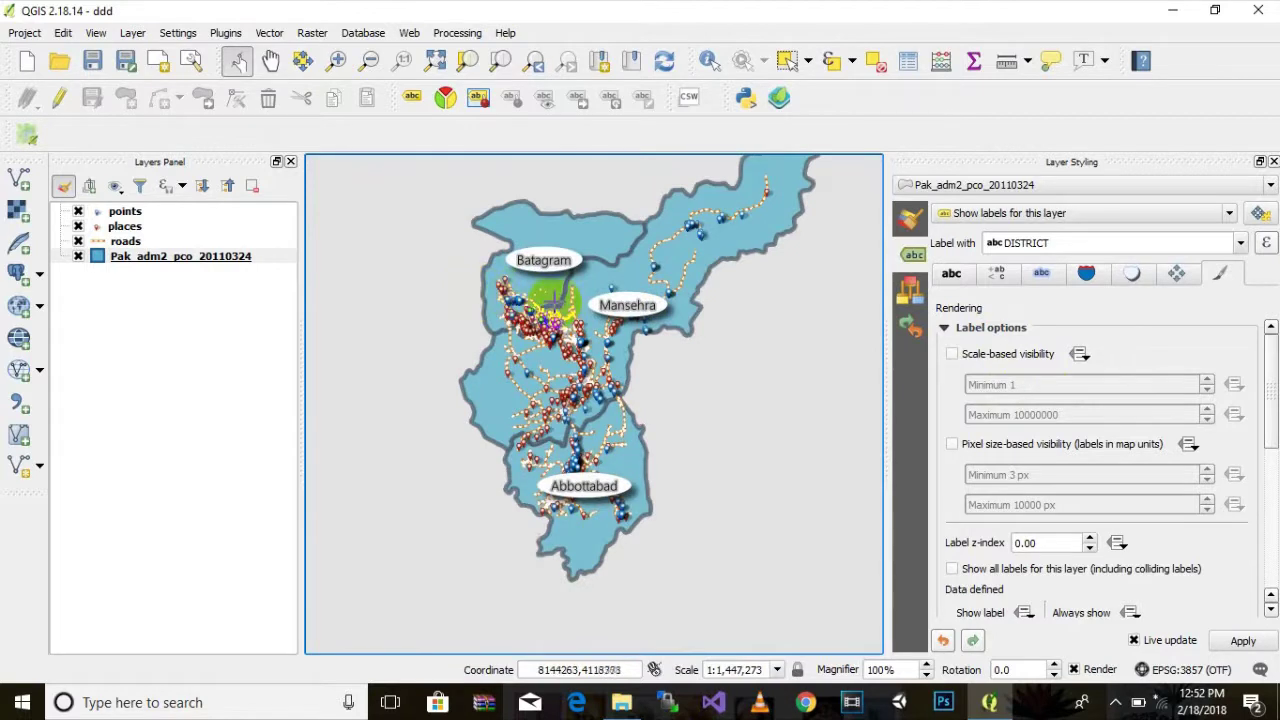
drag(766, 228, 748, 300)
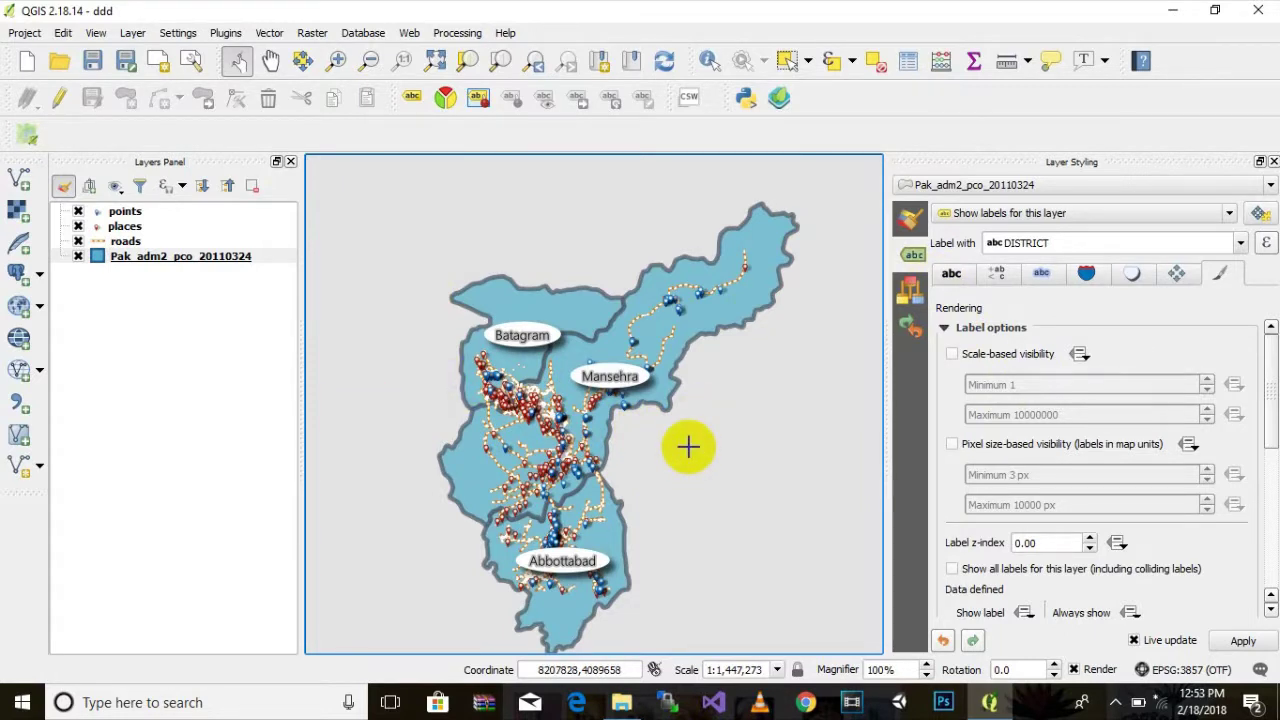
drag(688, 447, 685, 416)
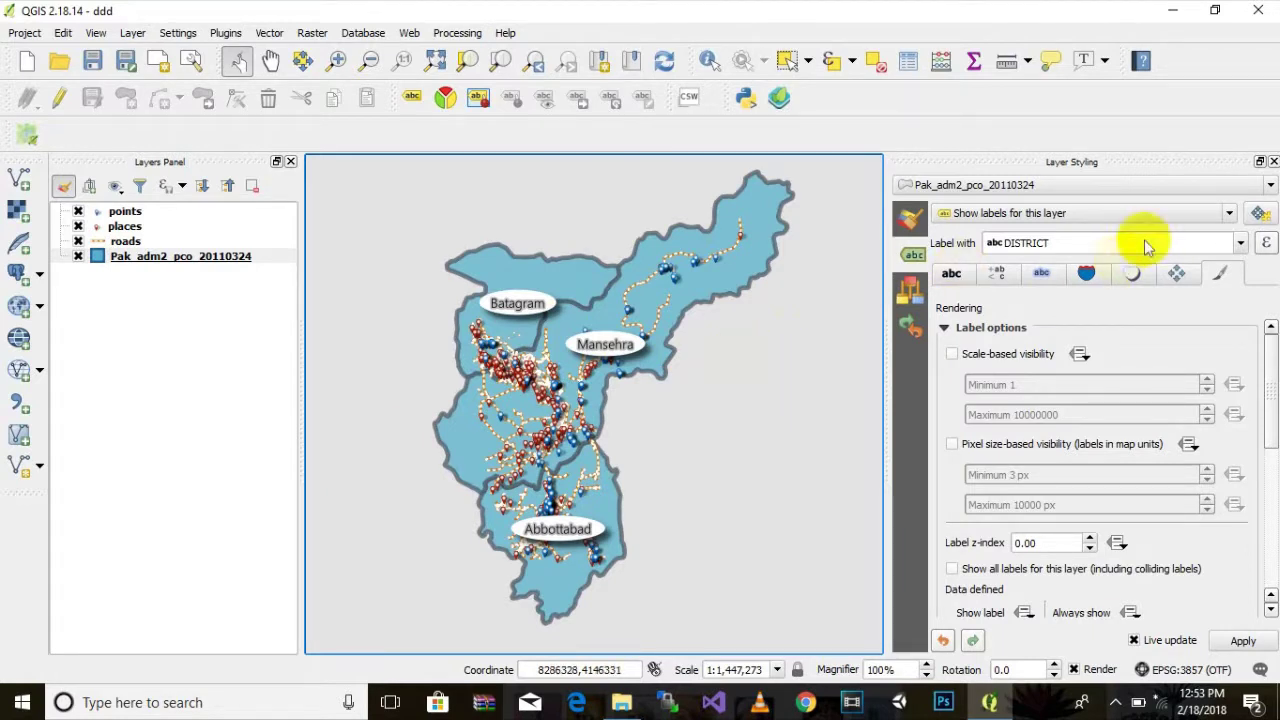
Close the layer styling settings and recenter the districts in the enlarged map view.
click(1271, 161)
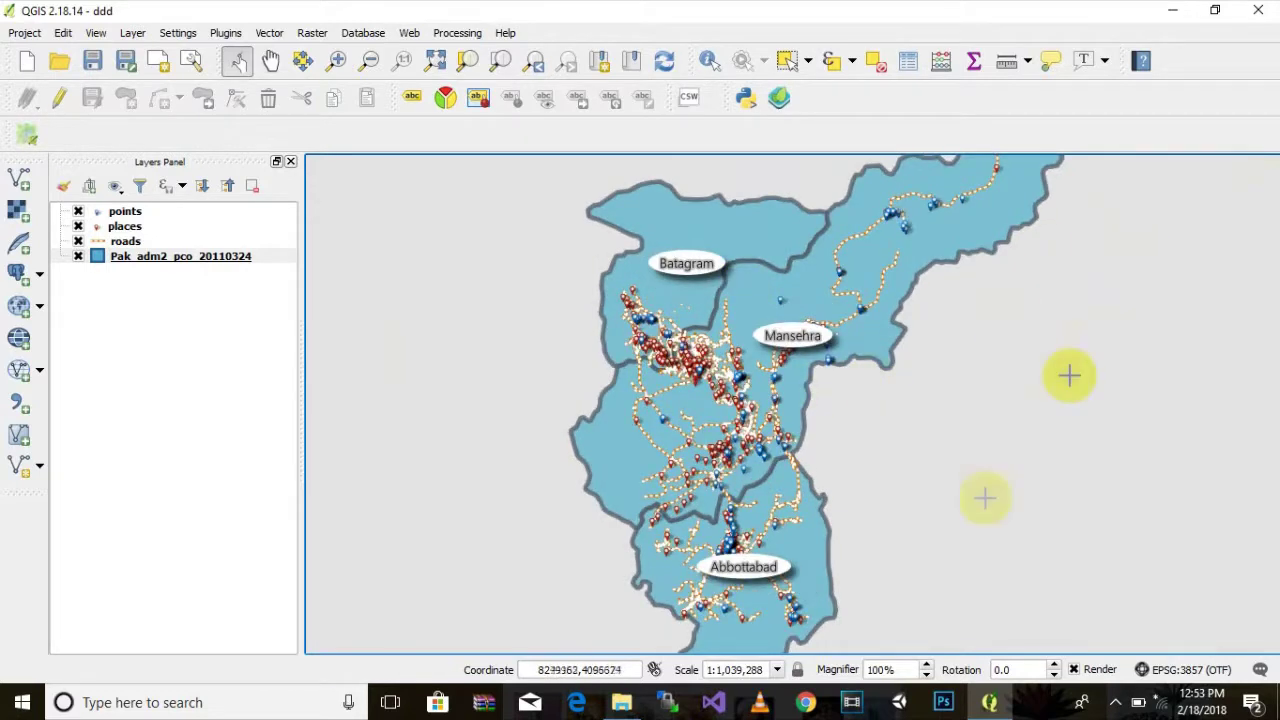
drag(433, 501, 372, 452)
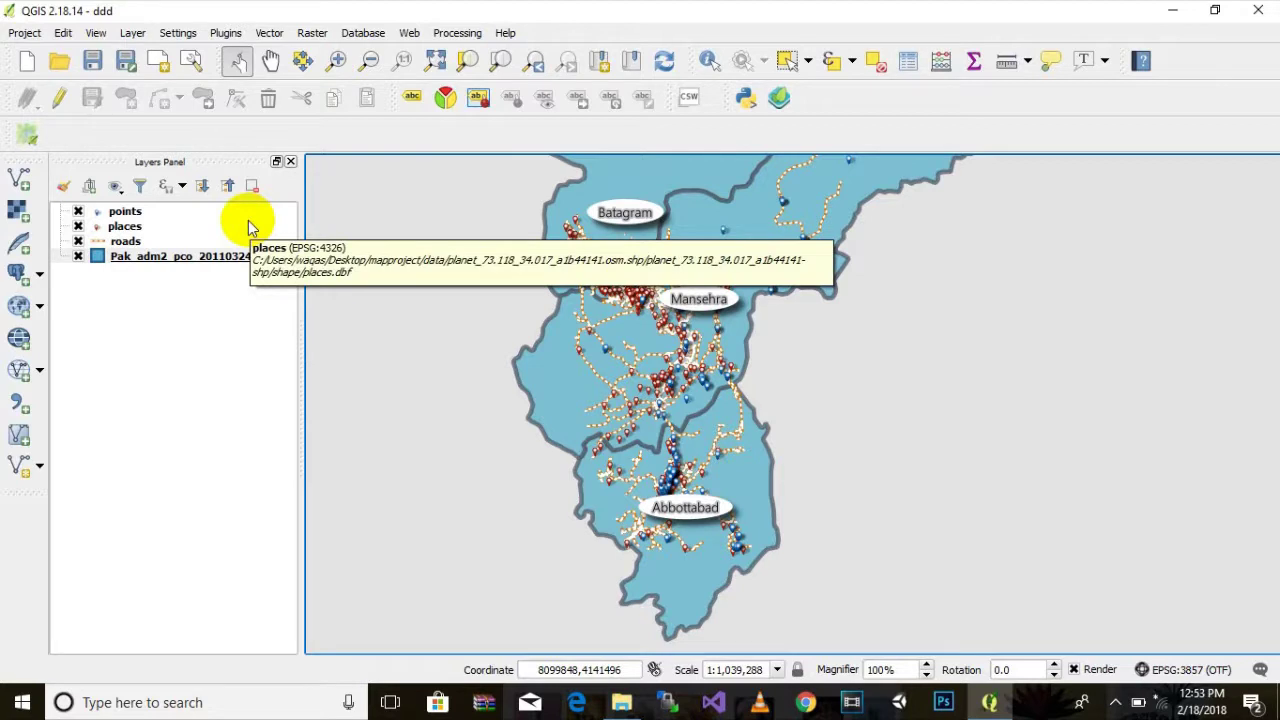
right_click(738, 6)
click(727, 8)
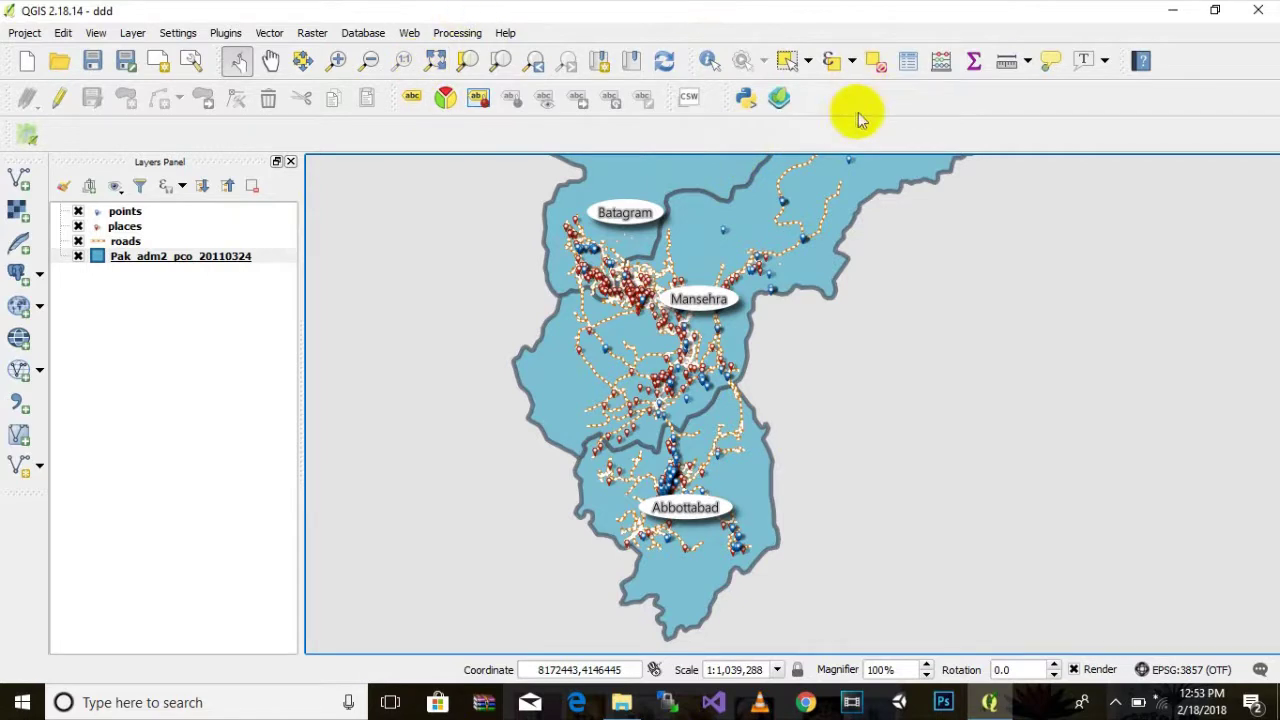
Open the web map export and set its export folder to mapproject/project/offline.
click(779, 99)
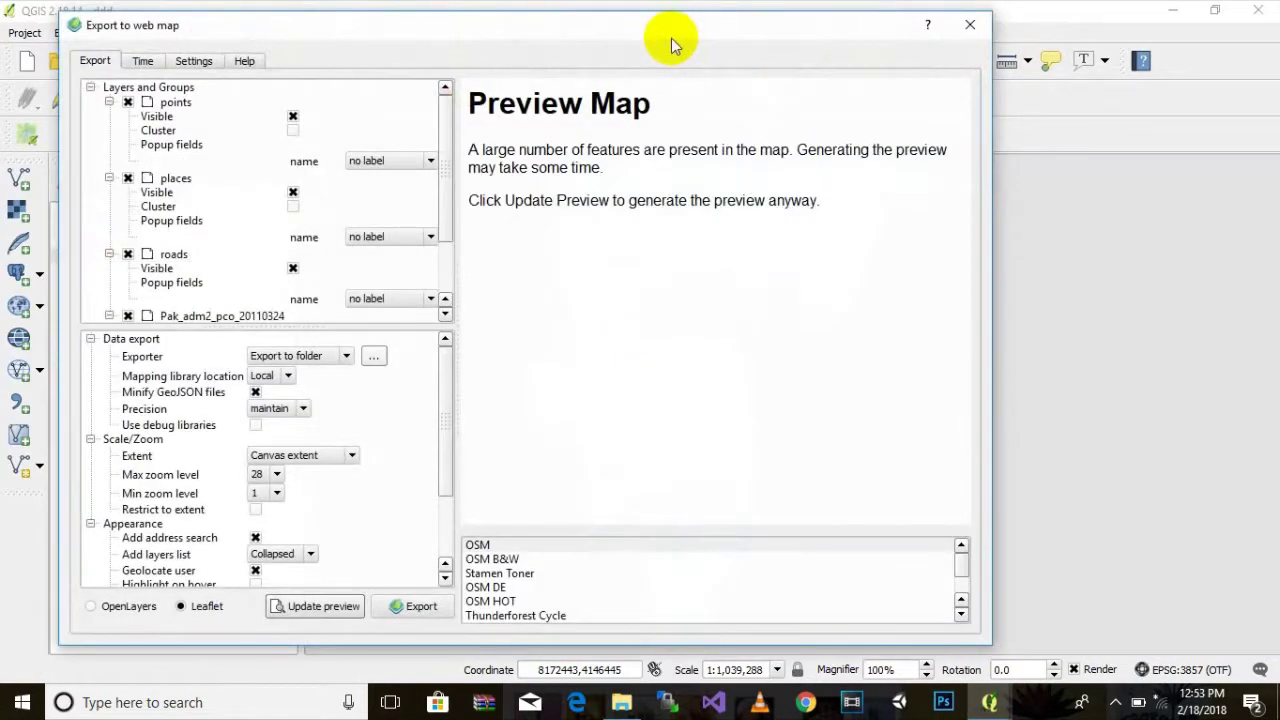
drag(675, 33, 837, 34)
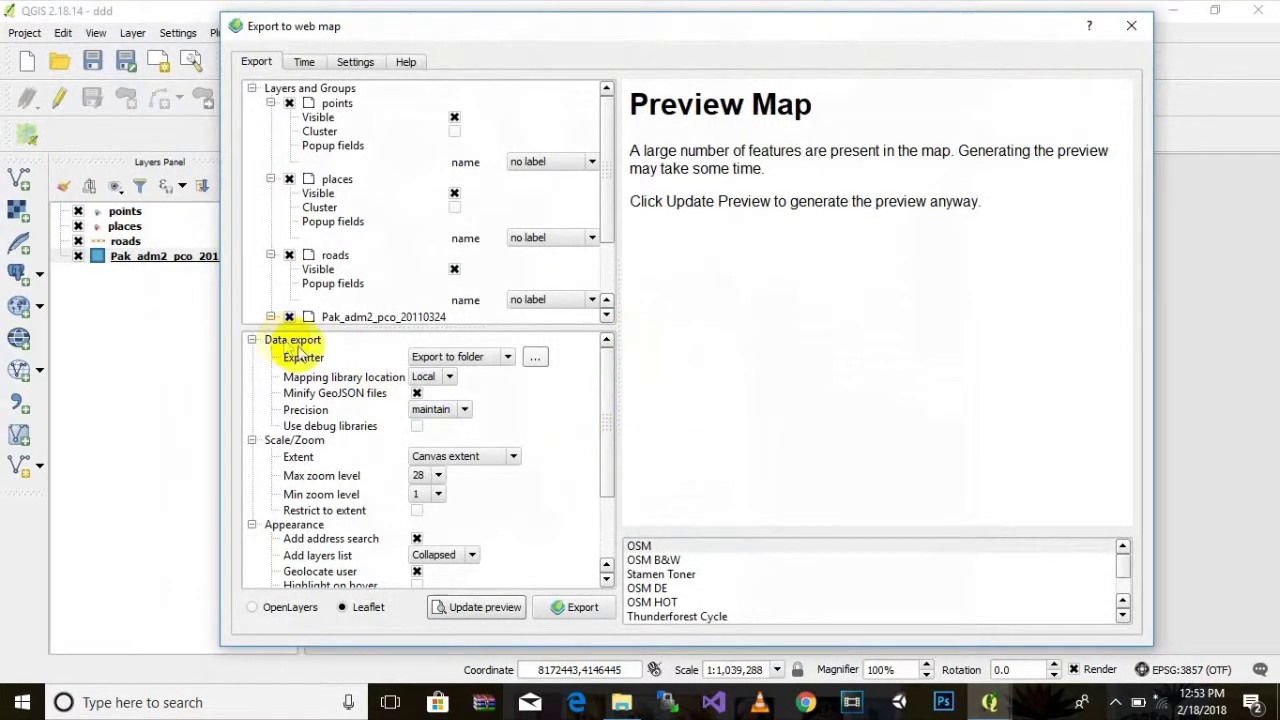
click(533, 360)
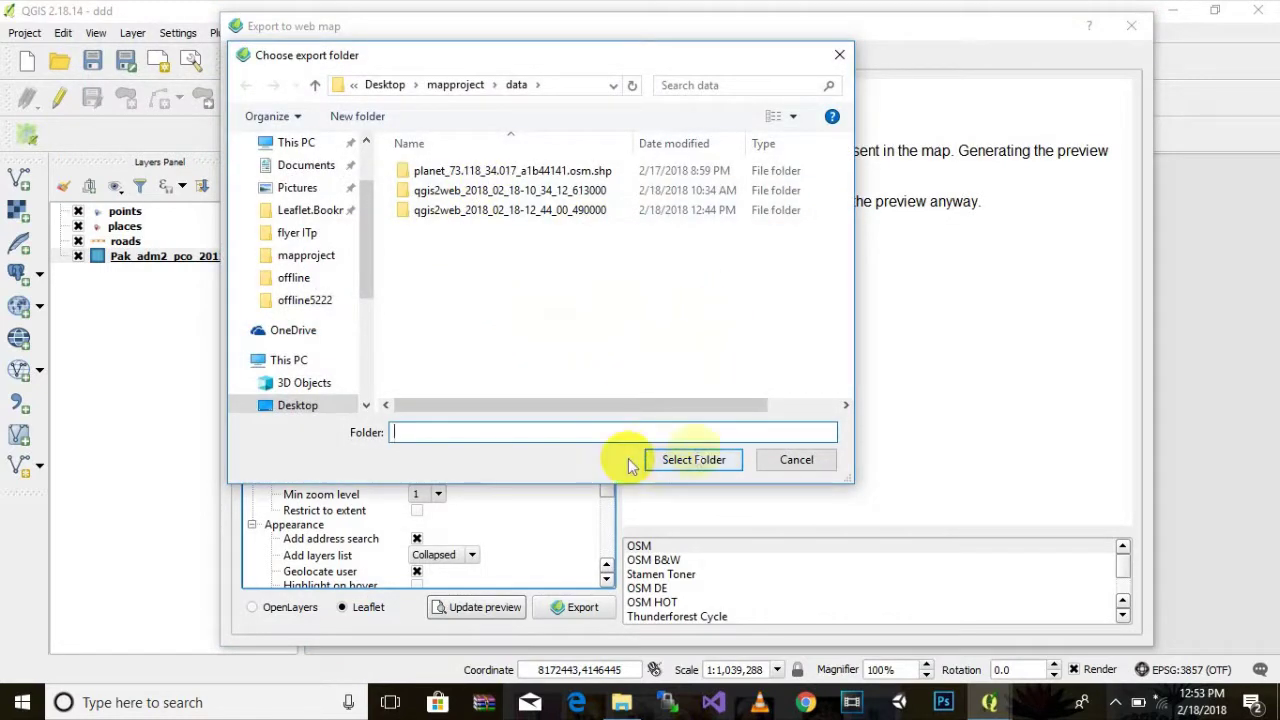
click(472, 86)
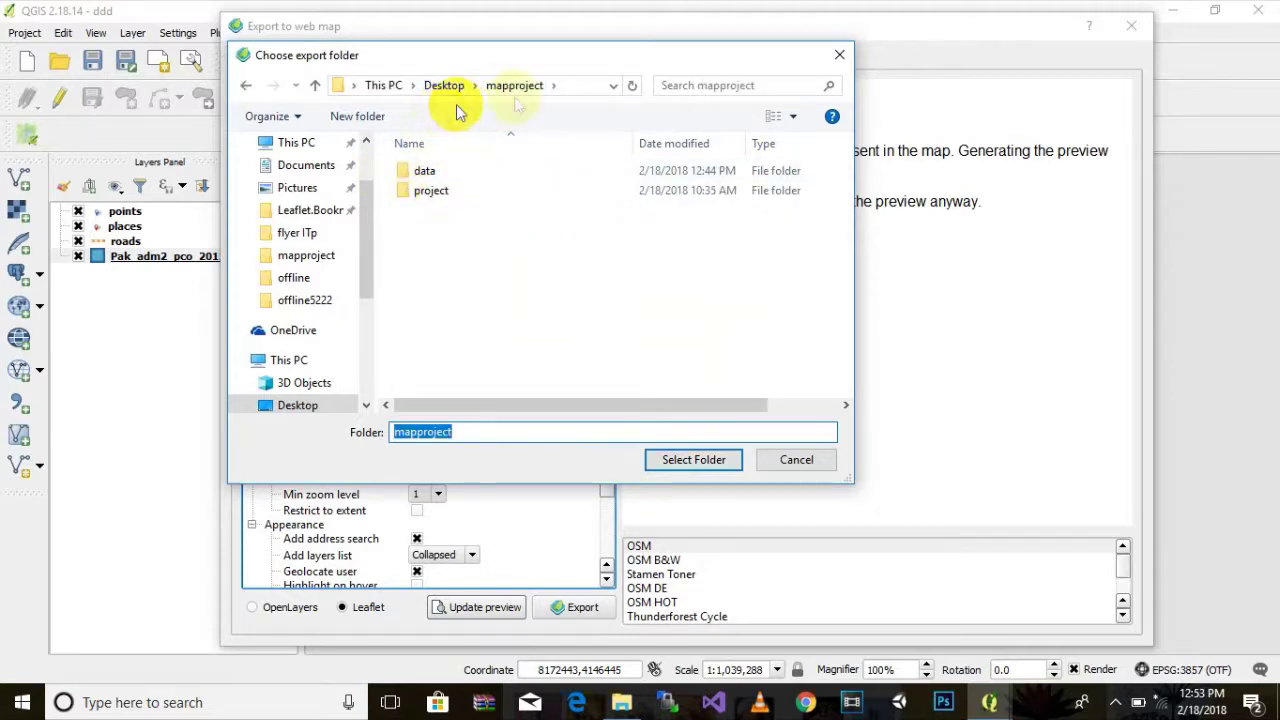
click(432, 190)
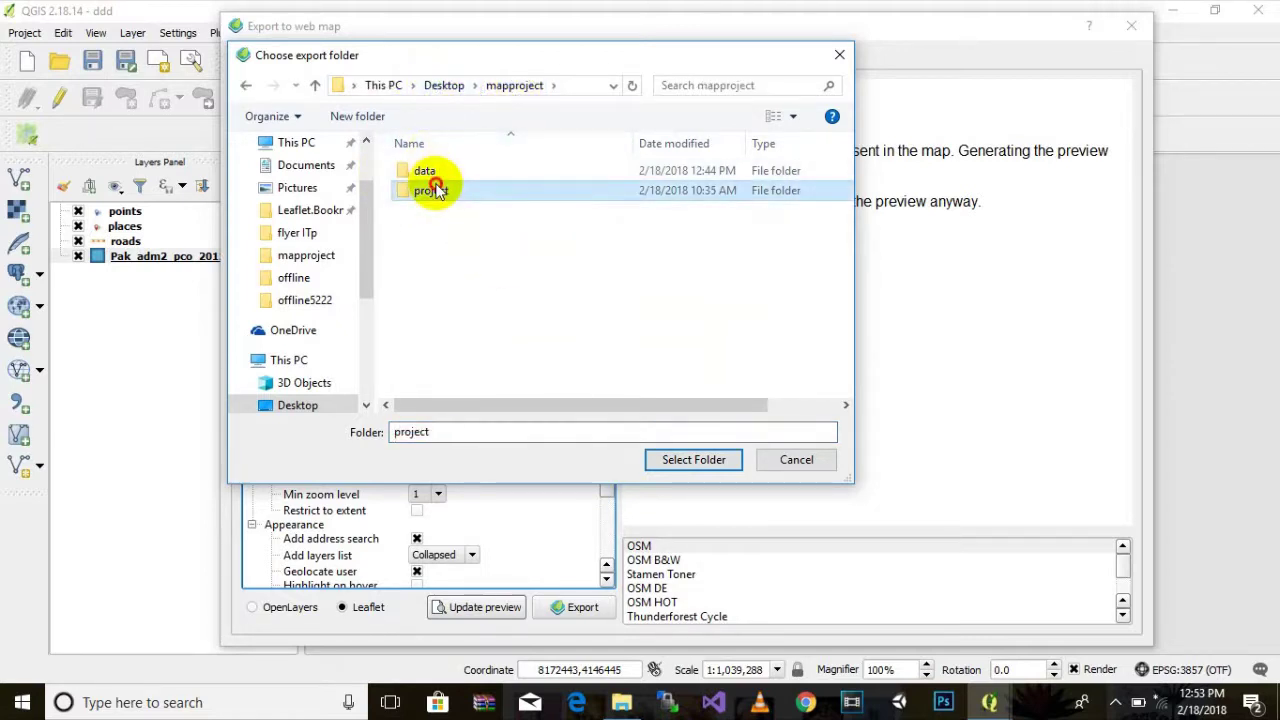
double_click(432, 190)
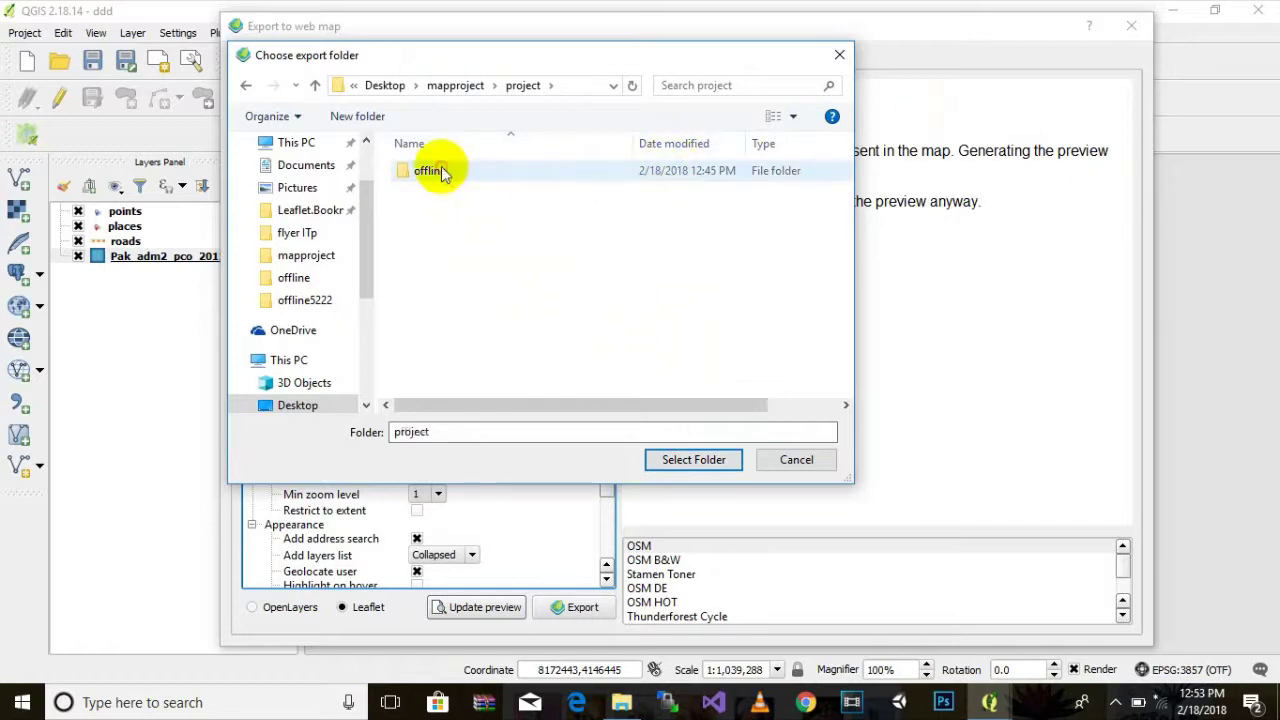
double_click(440, 171)
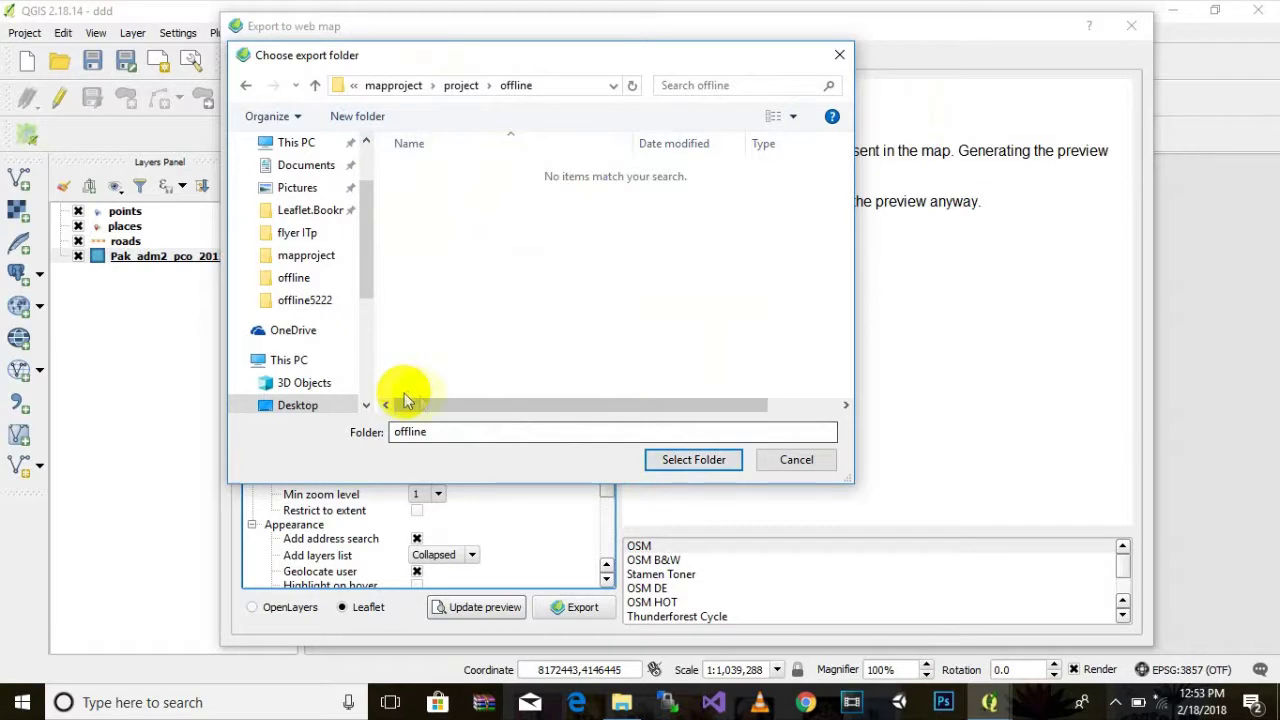
click(712, 459)
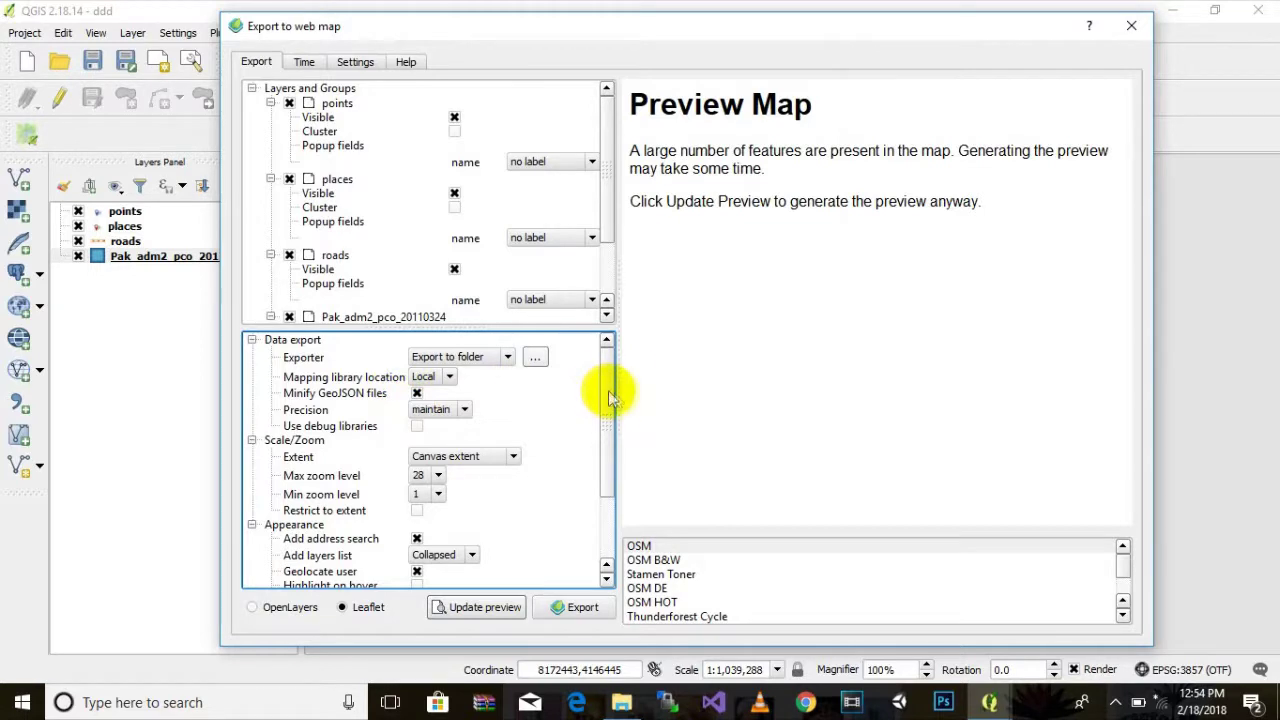
In the web map appearance options, keep the layers list Collapsed, the layer search on points: name and the measure tool on Metric.
scroll(600, 410, down, 2)
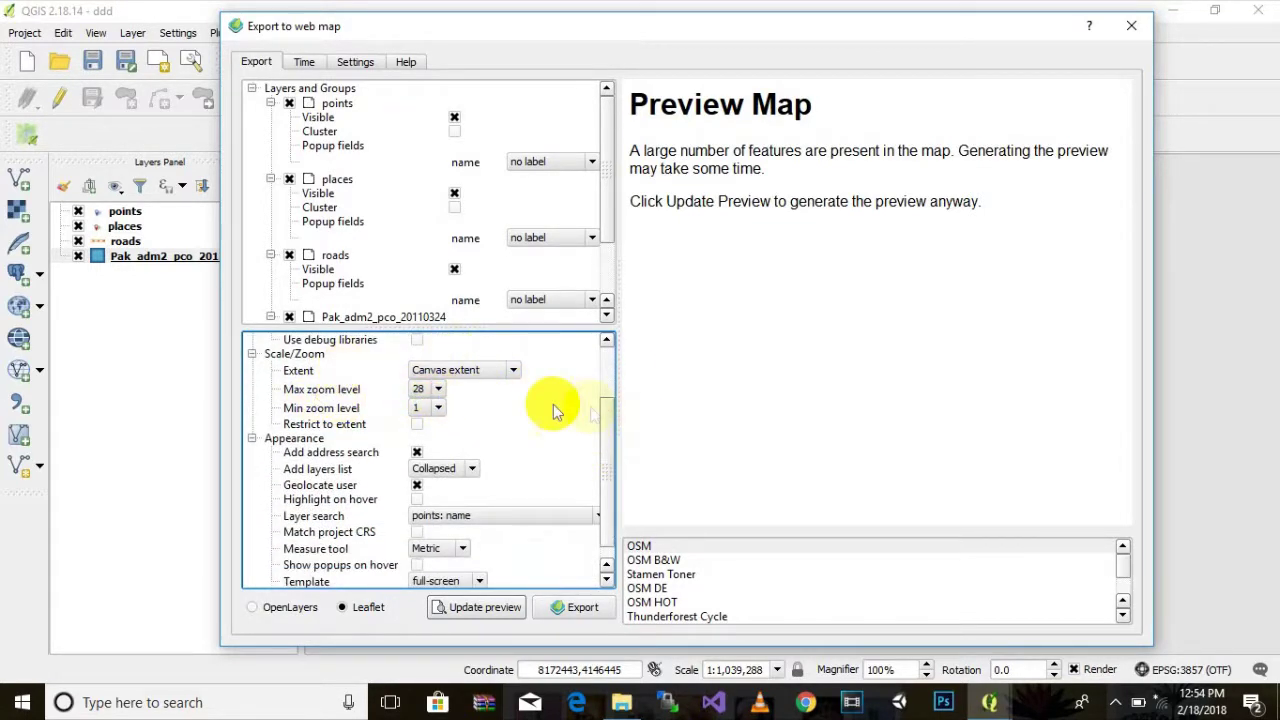
scroll(610, 418, down, 1)
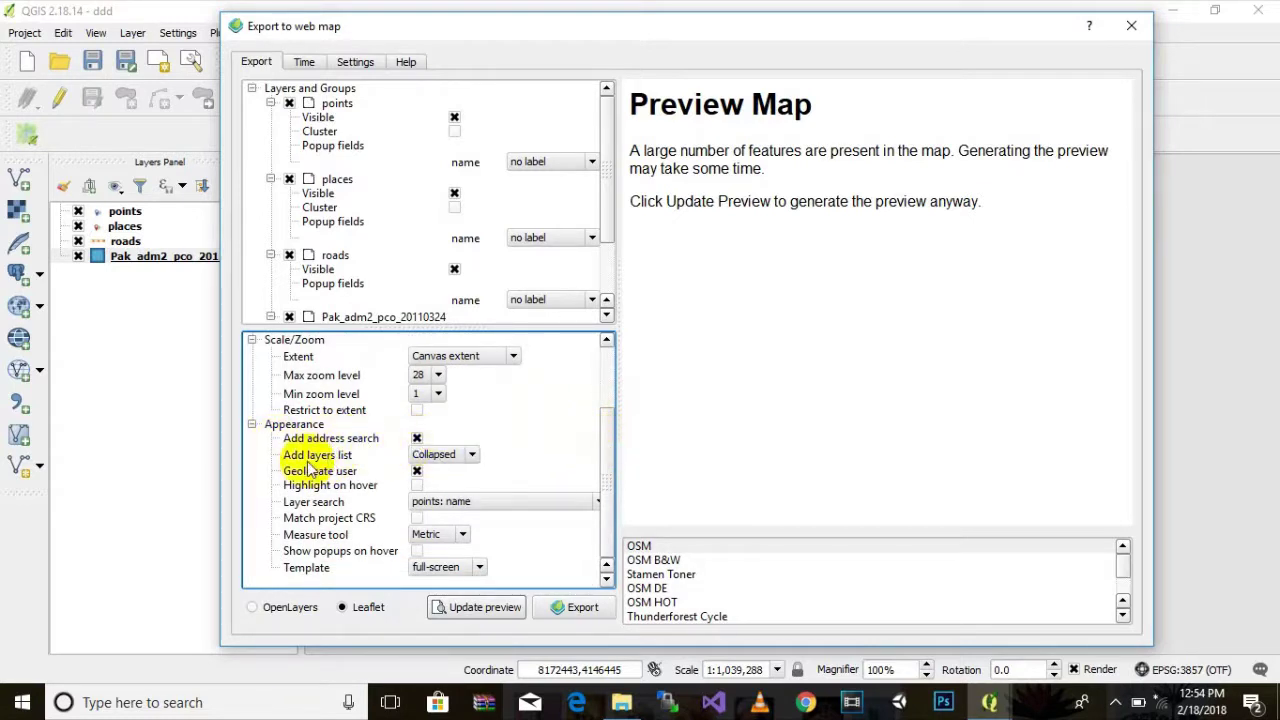
click(469, 454)
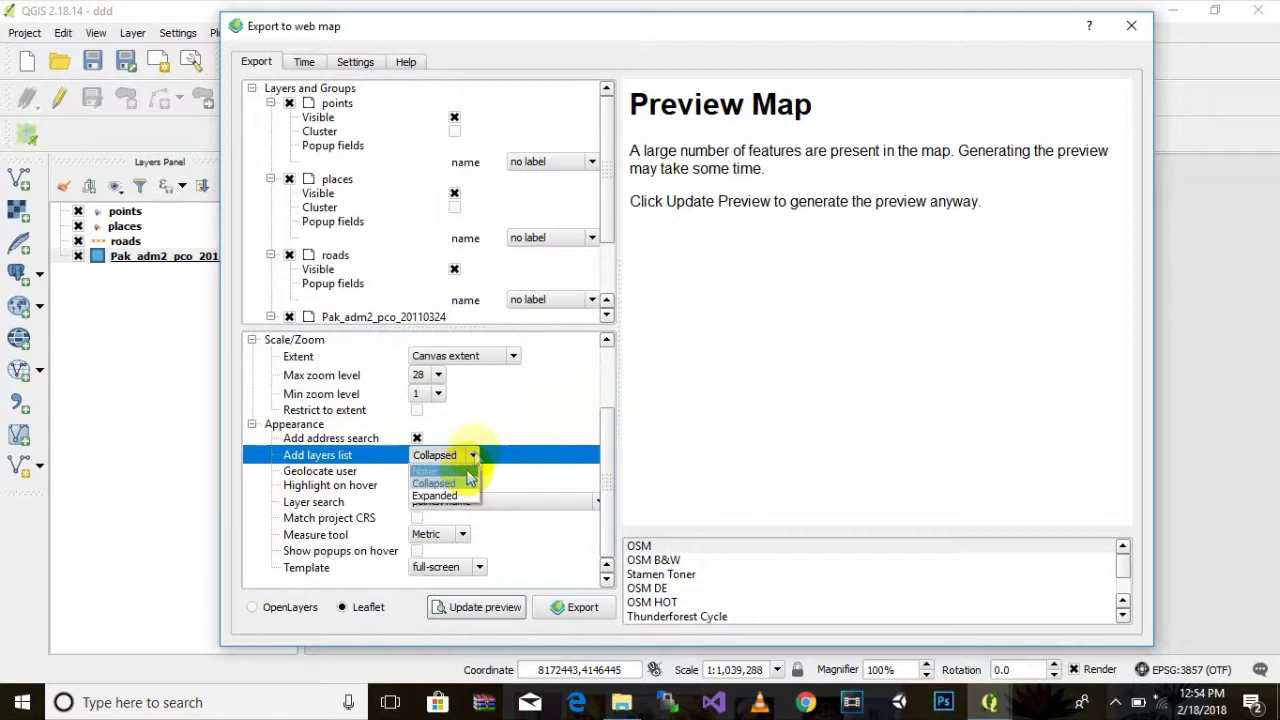
click(437, 488)
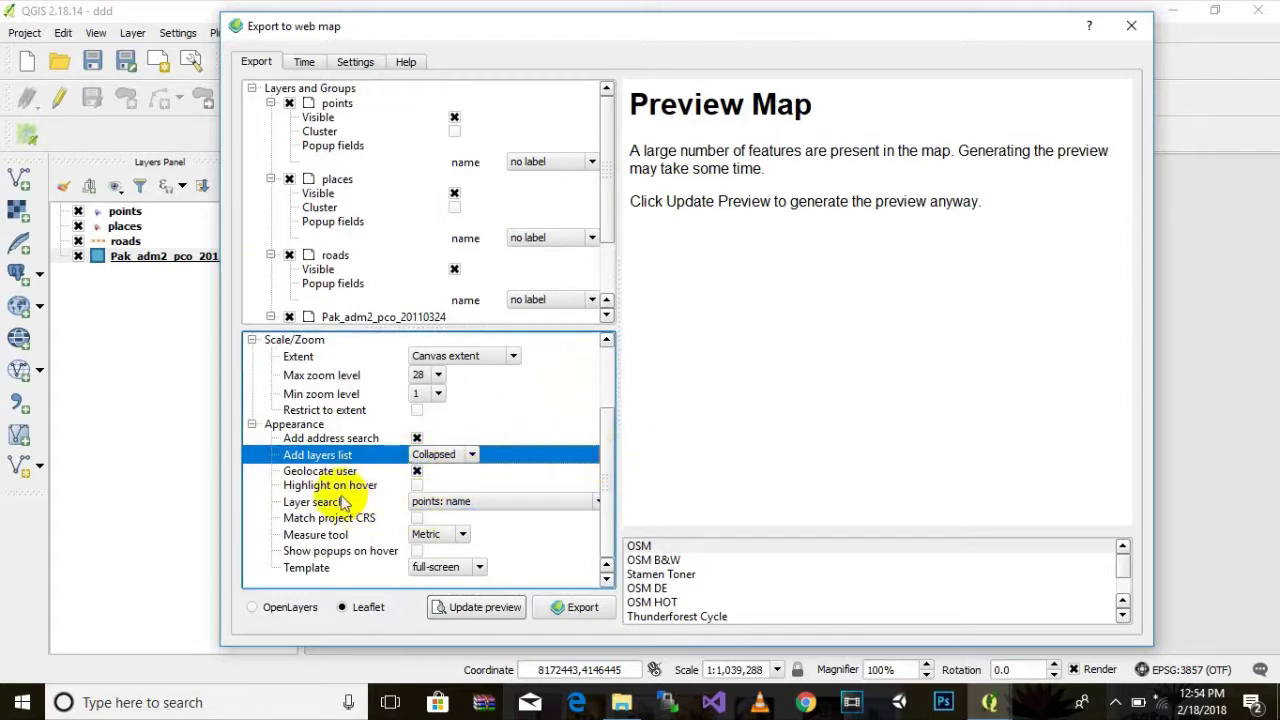
click(540, 501)
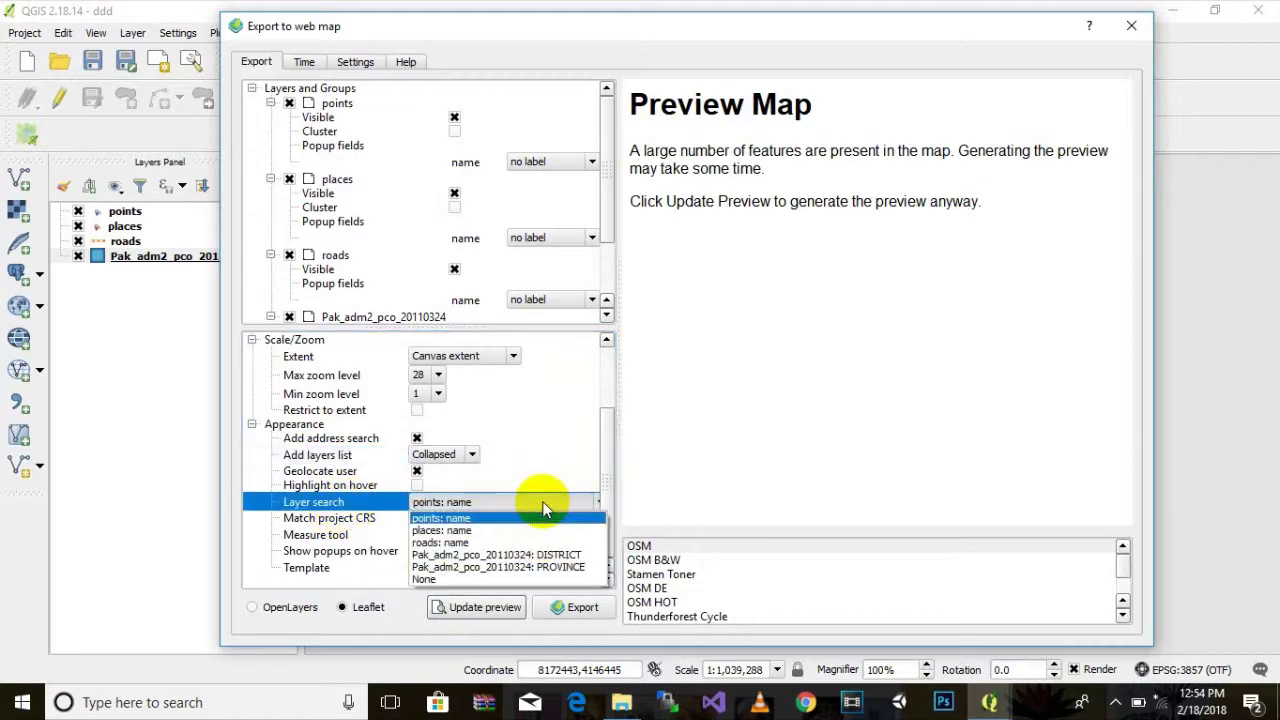
click(462, 519)
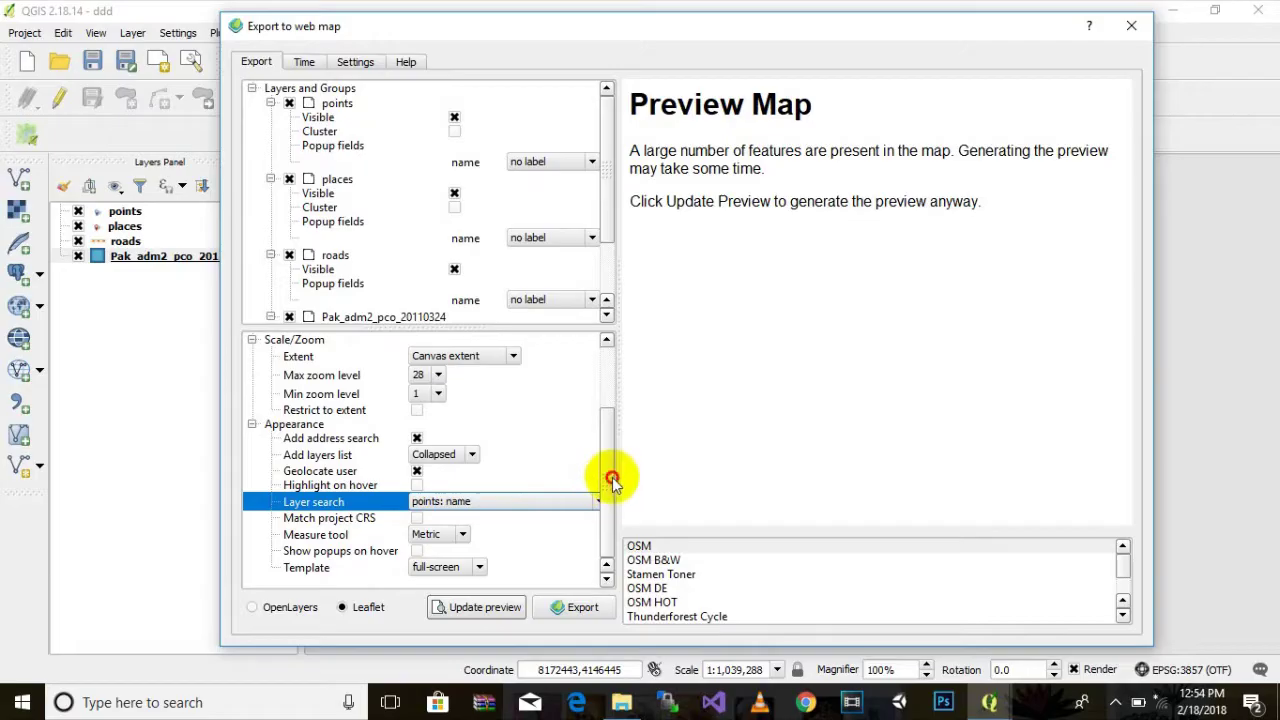
click(608, 486)
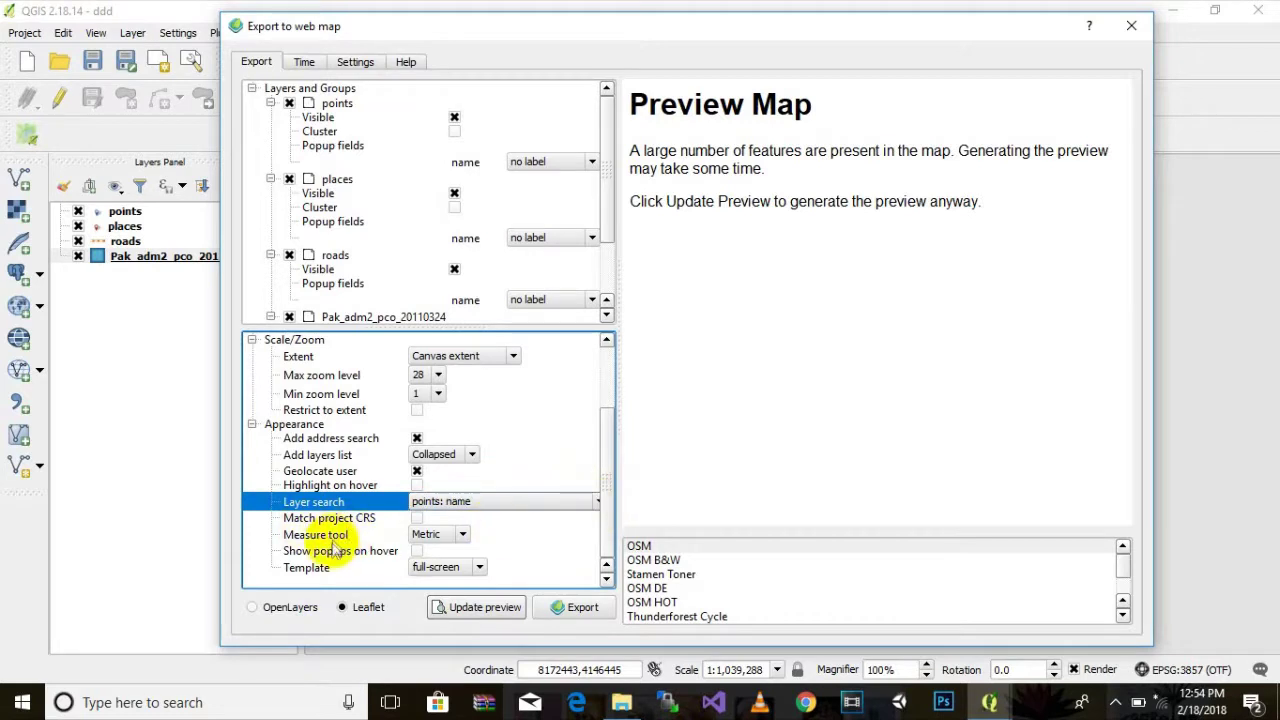
click(461, 536)
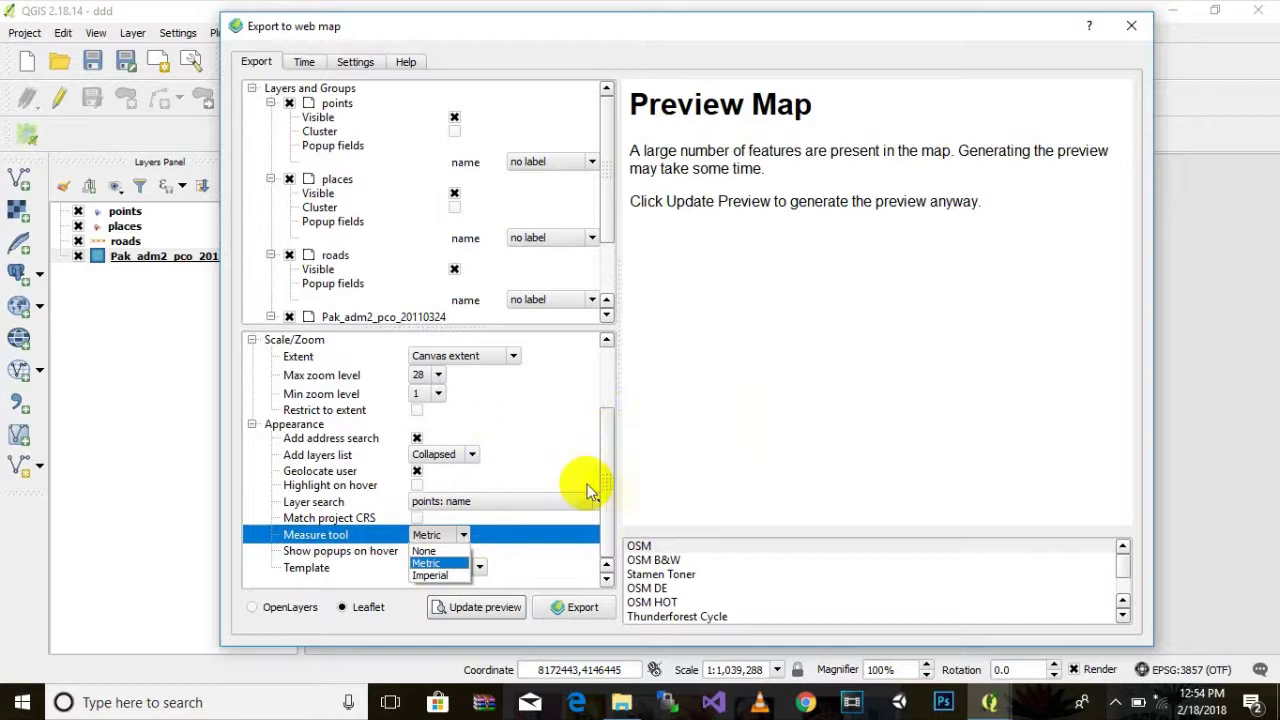
click(549, 572)
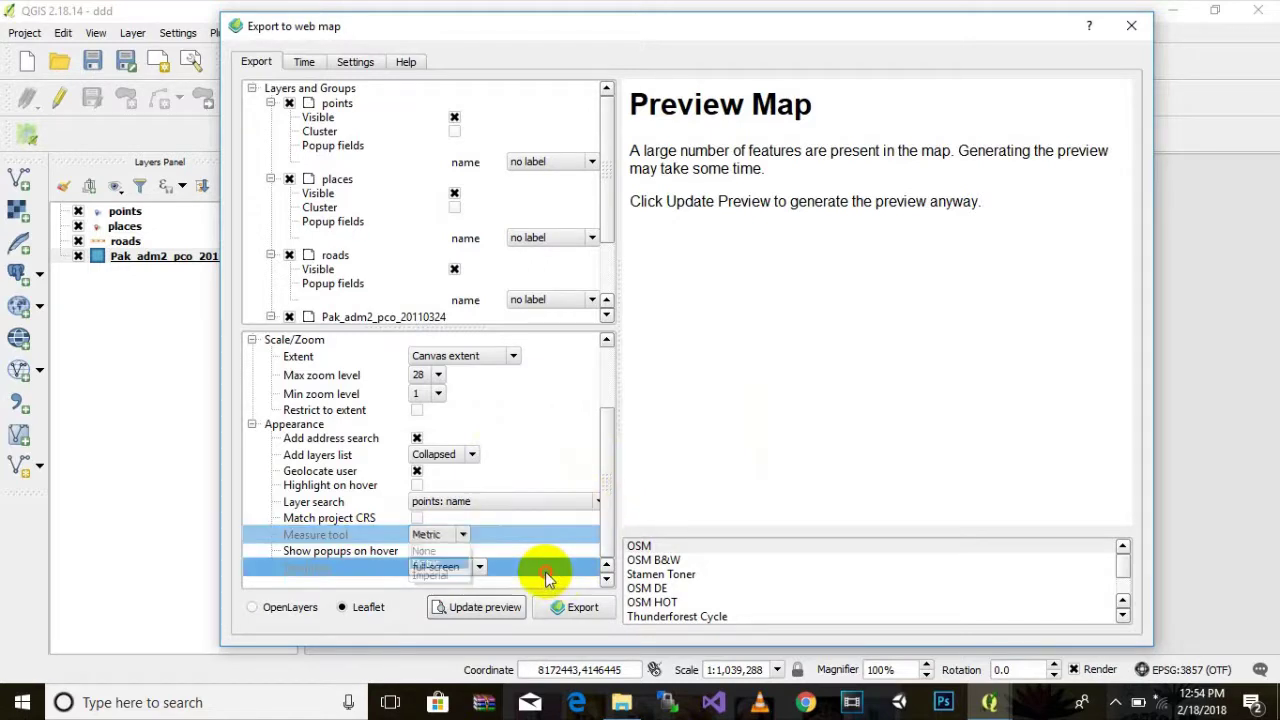
click(458, 534)
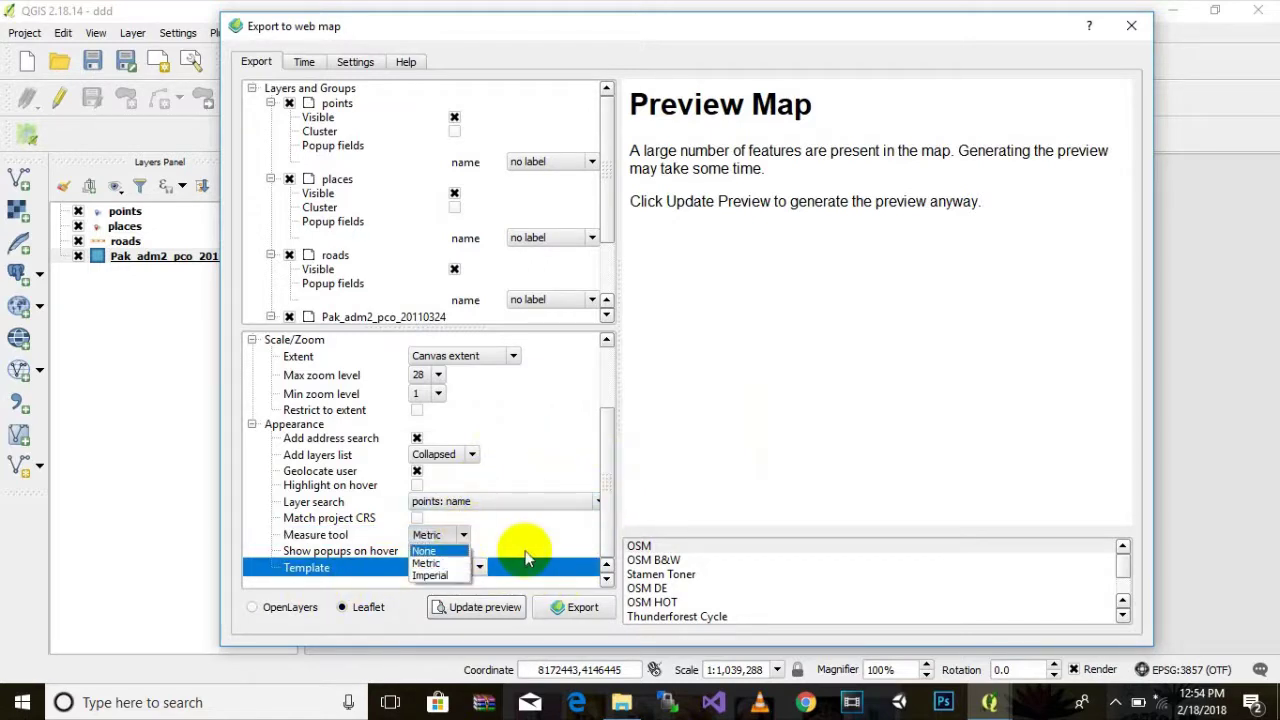
click(456, 534)
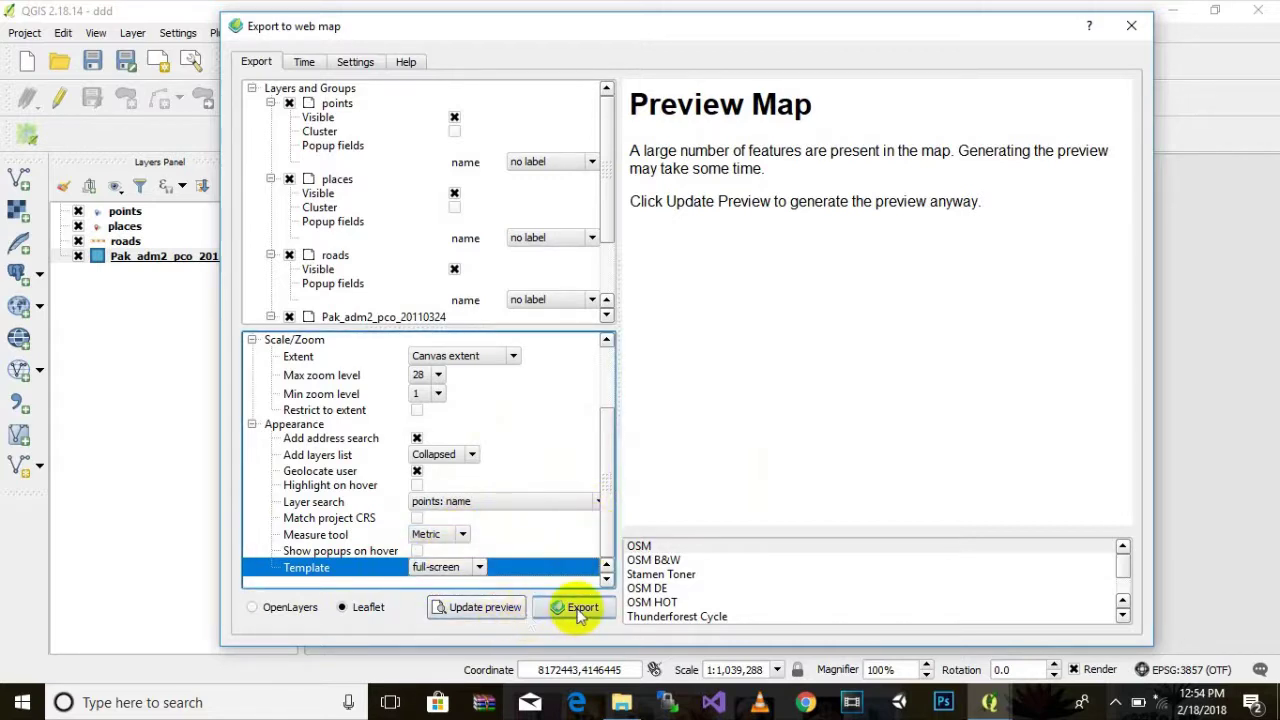
Choose OSM as the basemap and export the Leaflet web map.
click(638, 546)
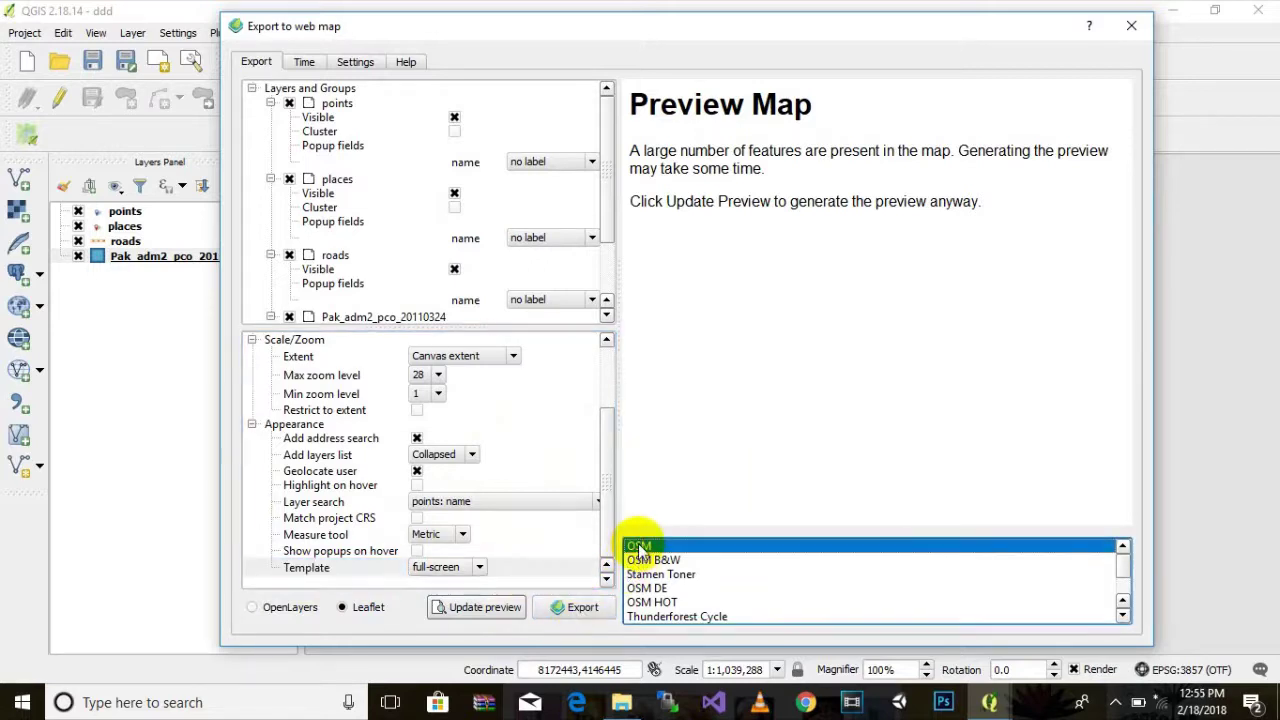
click(582, 608)
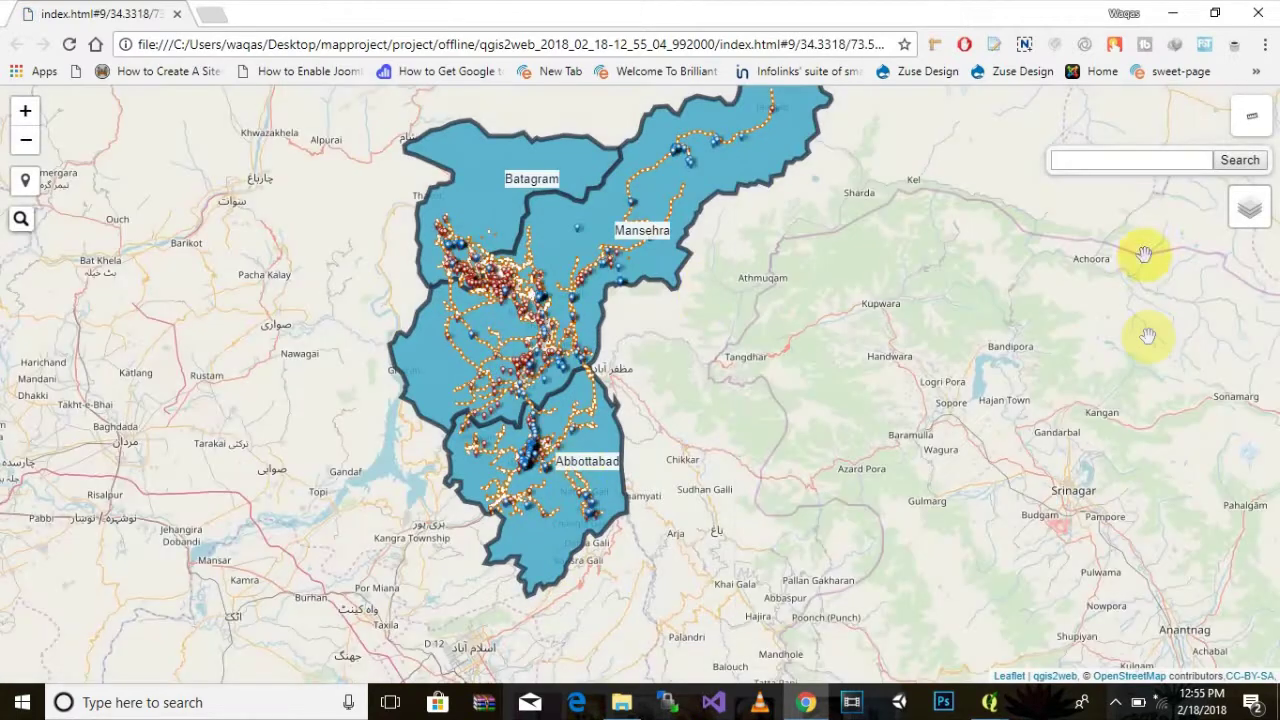
Examine the exported map around Abbottabad at close range, opening and closing a district popup.
drag(705, 251, 733, 345)
click(578, 550)
scroll(583, 515, up, 3)
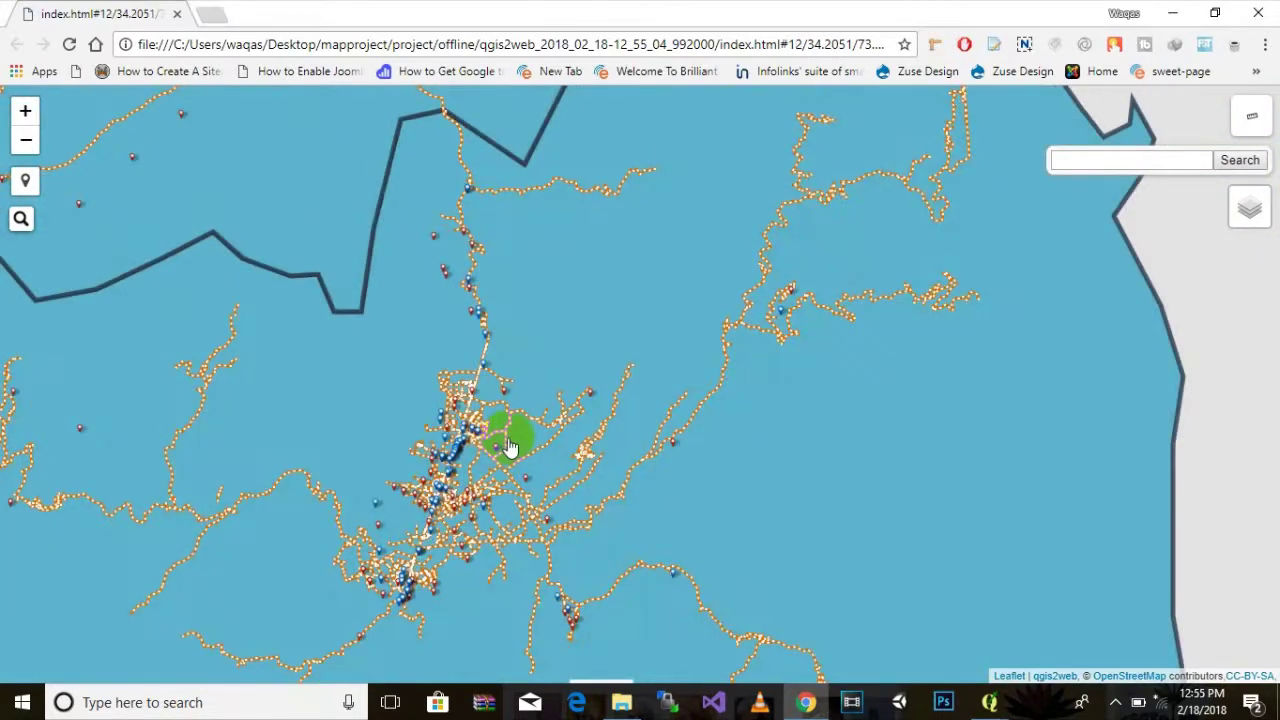
drag(578, 470, 700, 437)
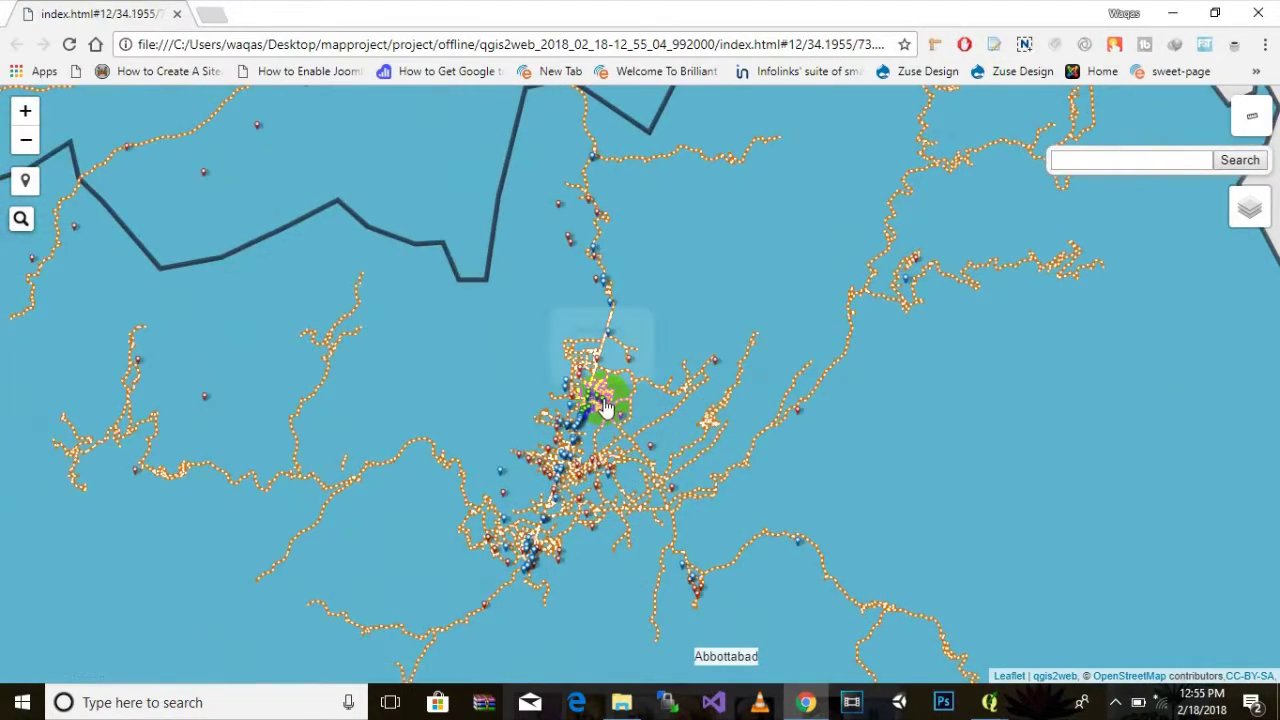
click(570, 245)
click(466, 317)
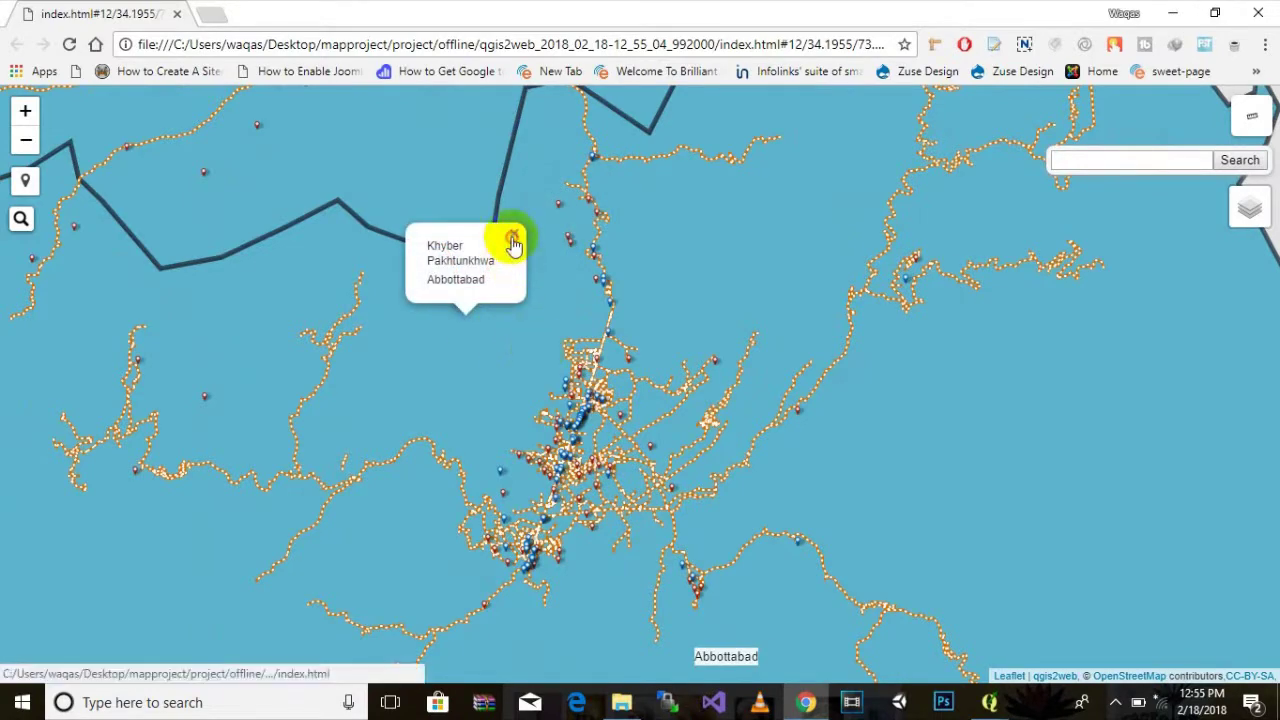
click(513, 240)
scroll(571, 371, down, 1)
scroll(645, 497, down, 1)
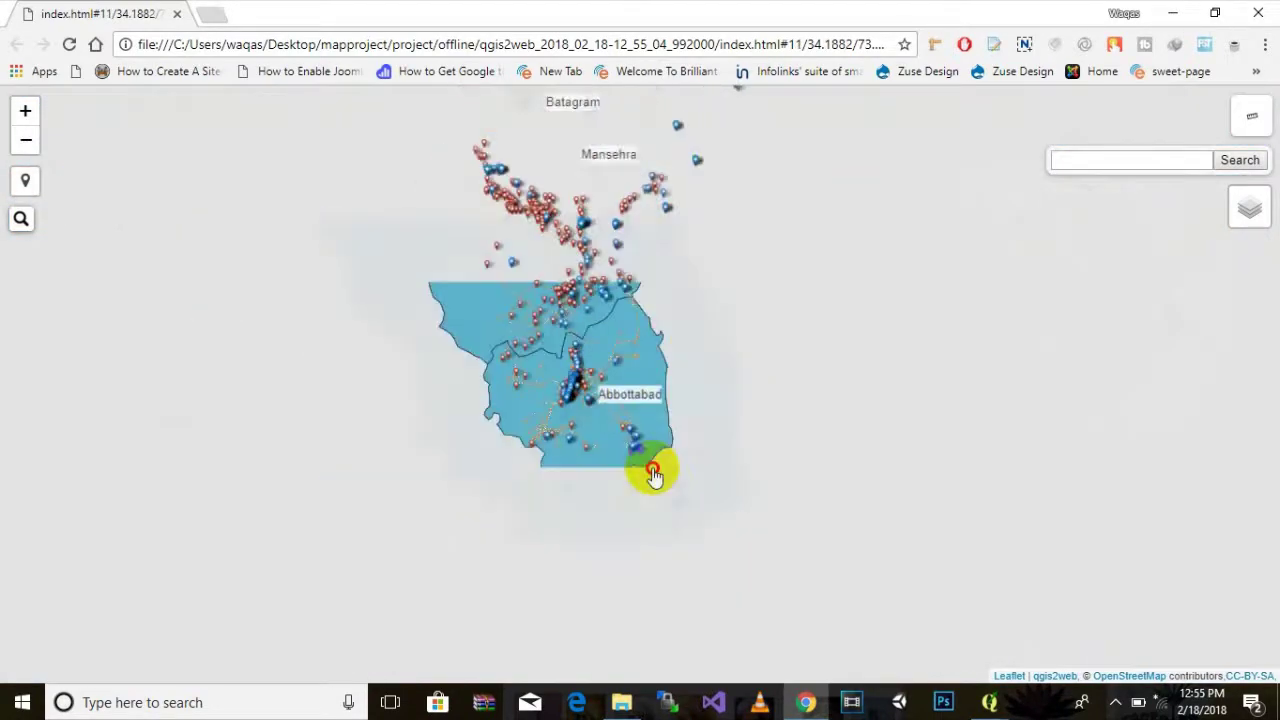
scroll(650, 470, down, 2)
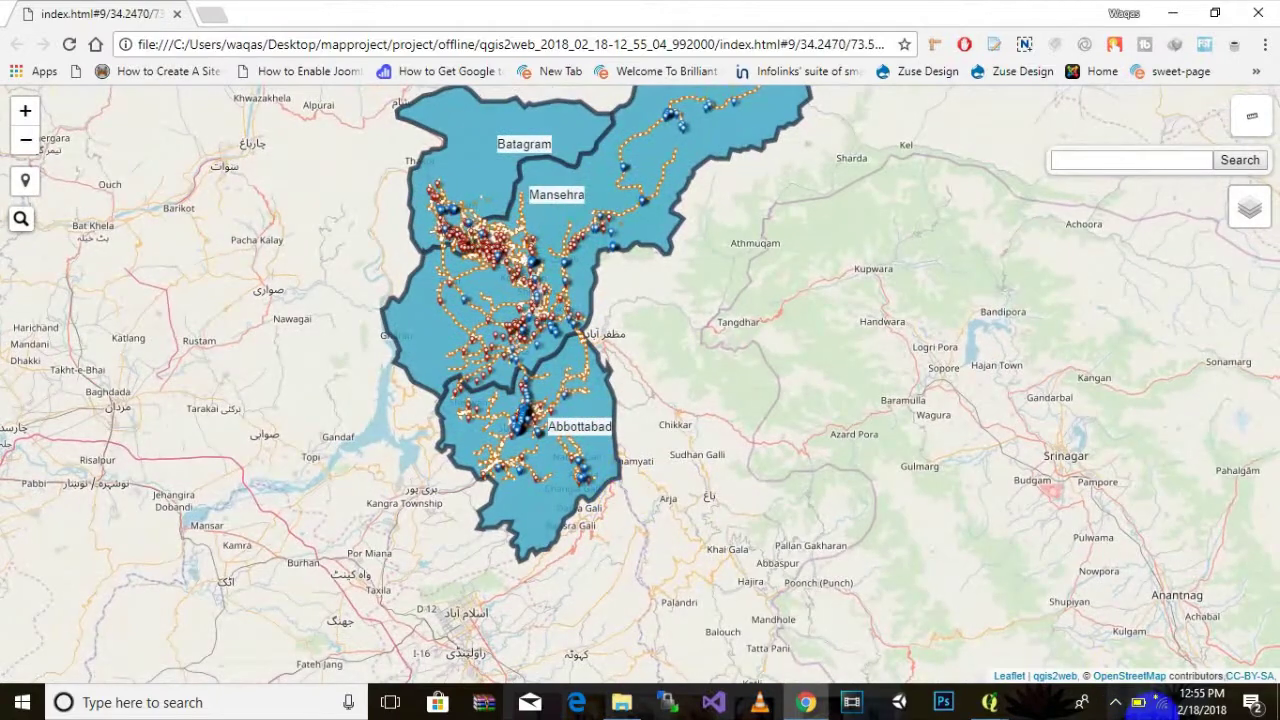
Check the exported map's measure, address search and layers controls, and search the points layer for "in", browsing the suggestions.
double_click(713, 328)
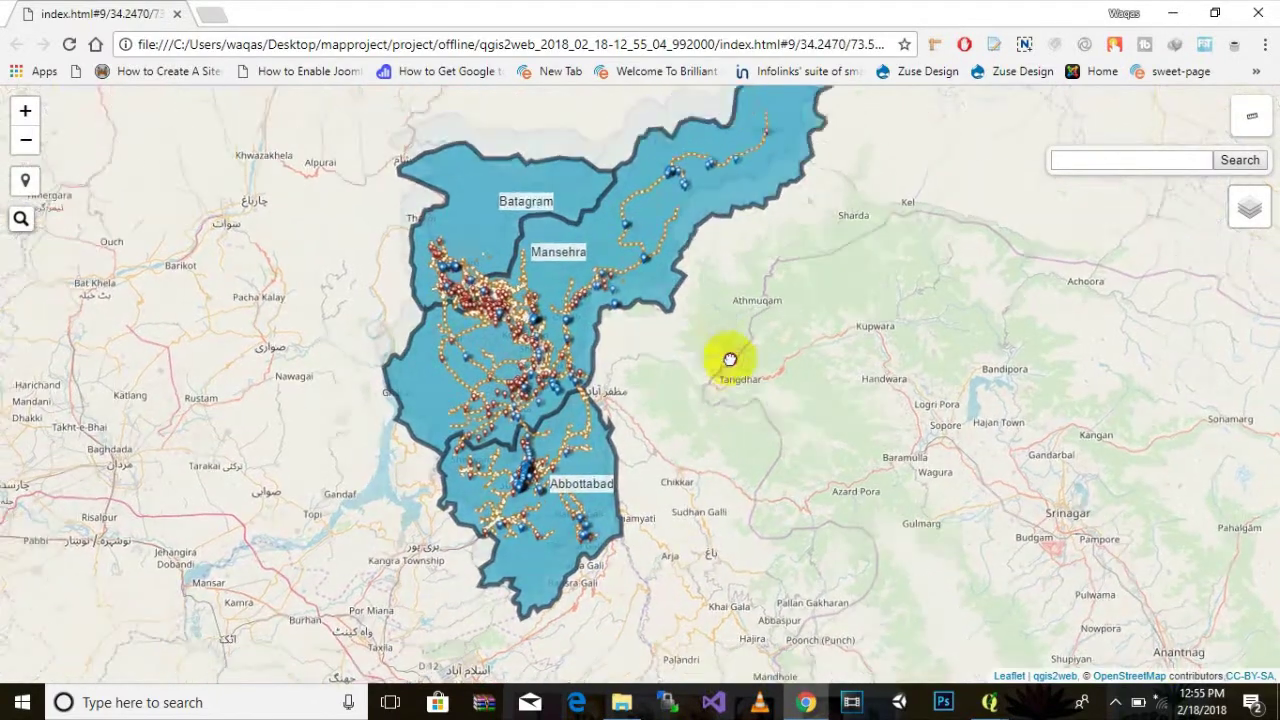
drag(730, 359, 745, 399)
drag(856, 316, 701, 395)
drag(557, 493, 656, 249)
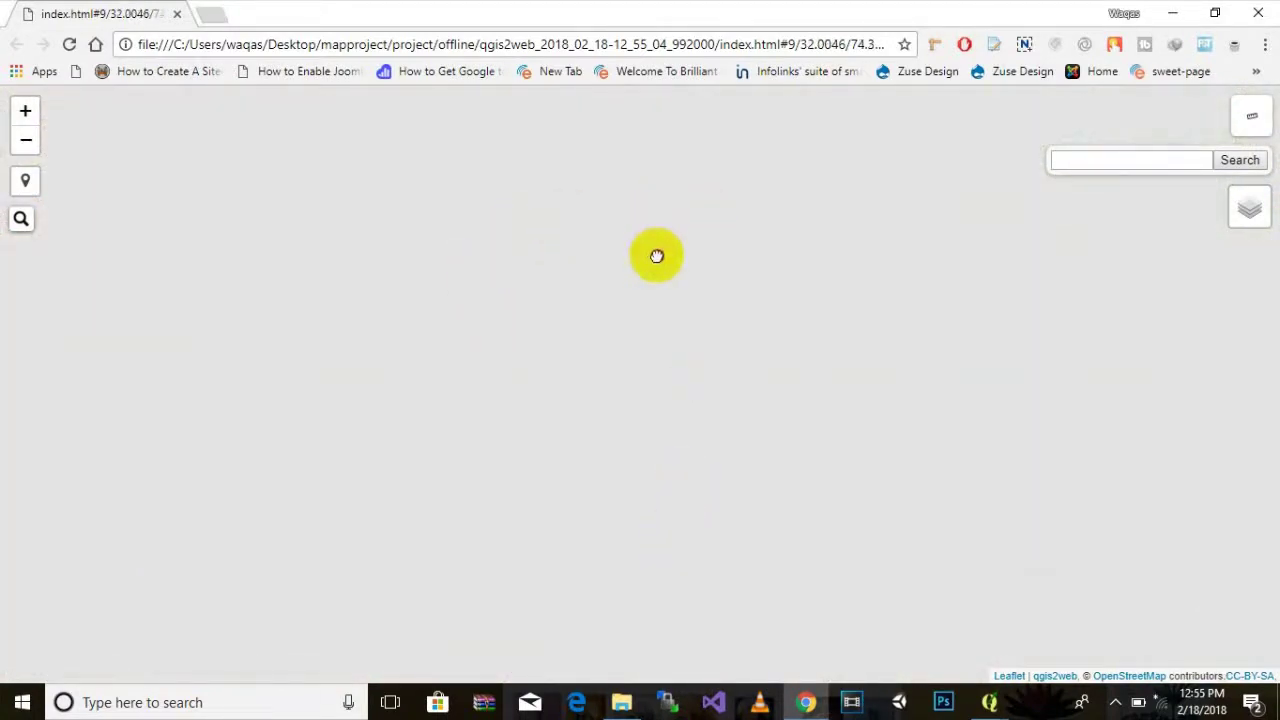
mouse_move(1262, 117)
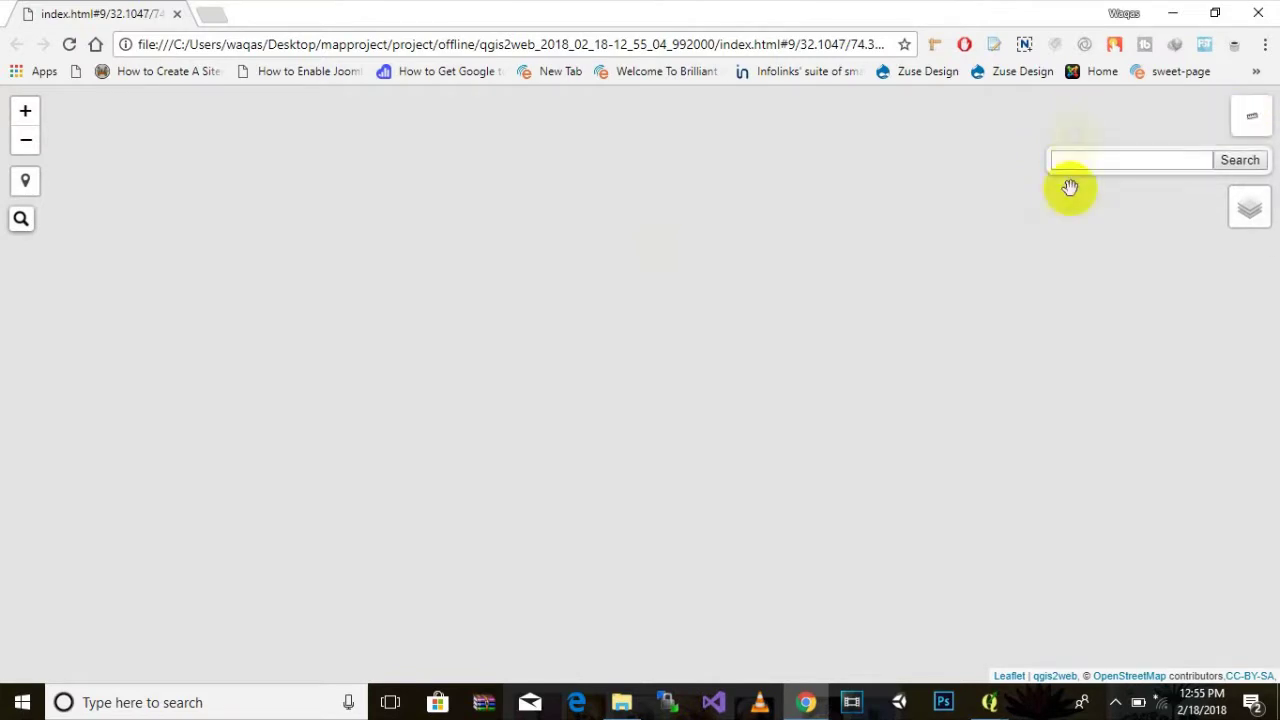
mouse_move(1251, 226)
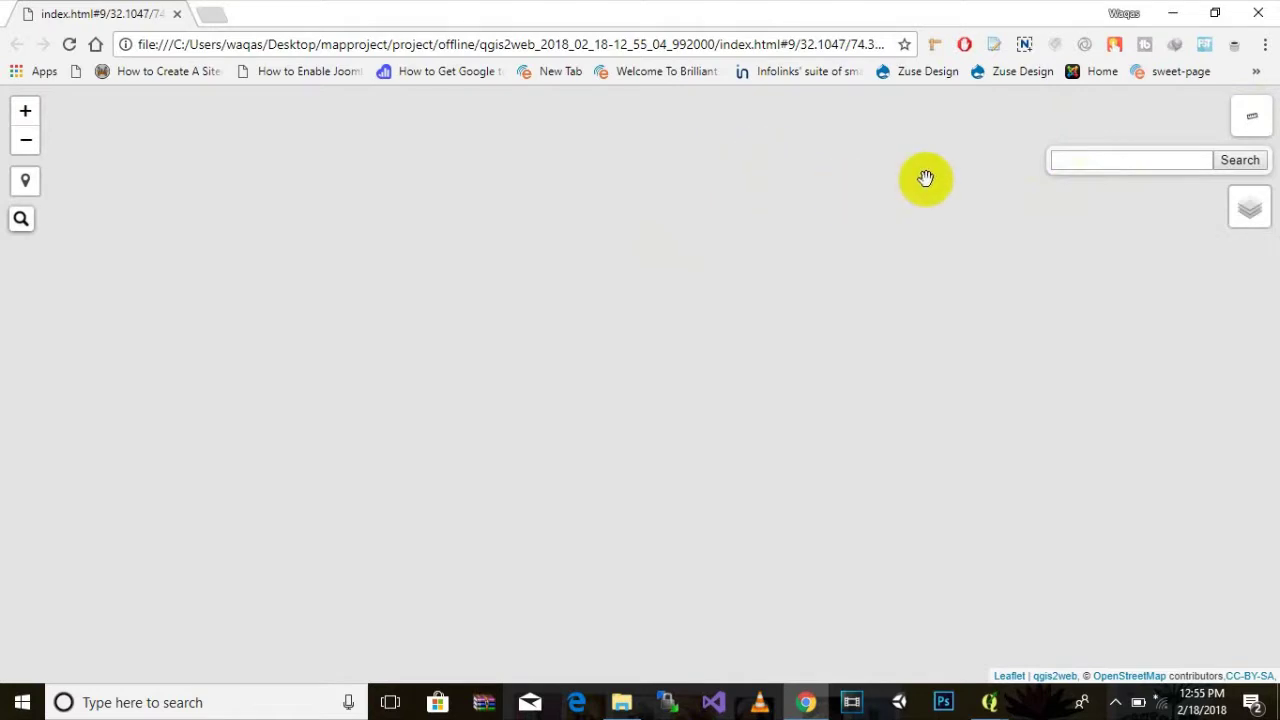
click(1090, 160)
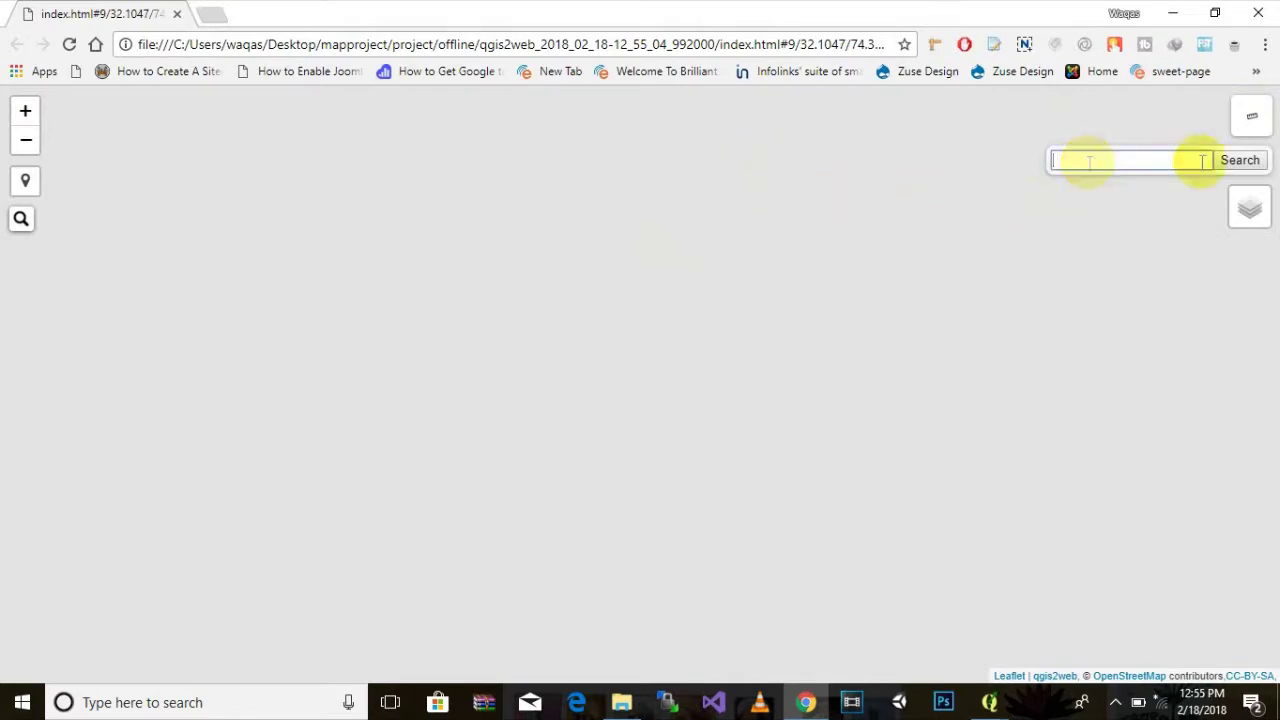
click(24, 219)
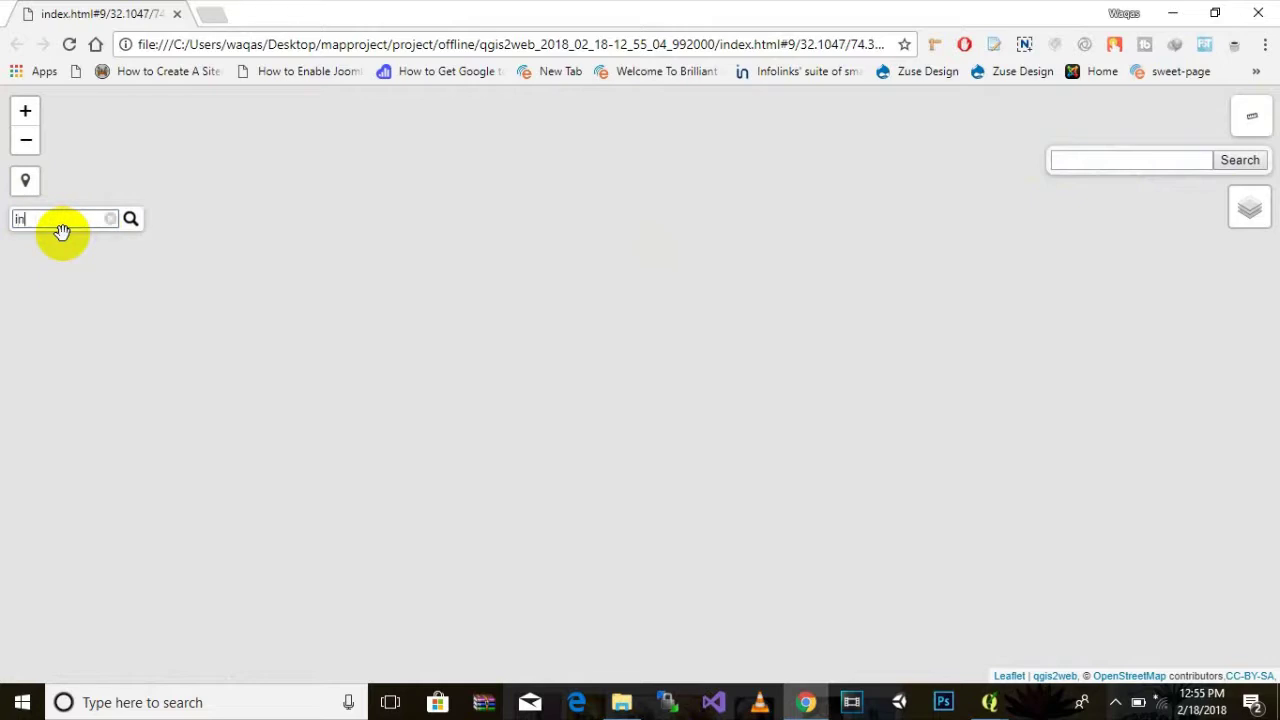
scroll(126, 300, down, 5)
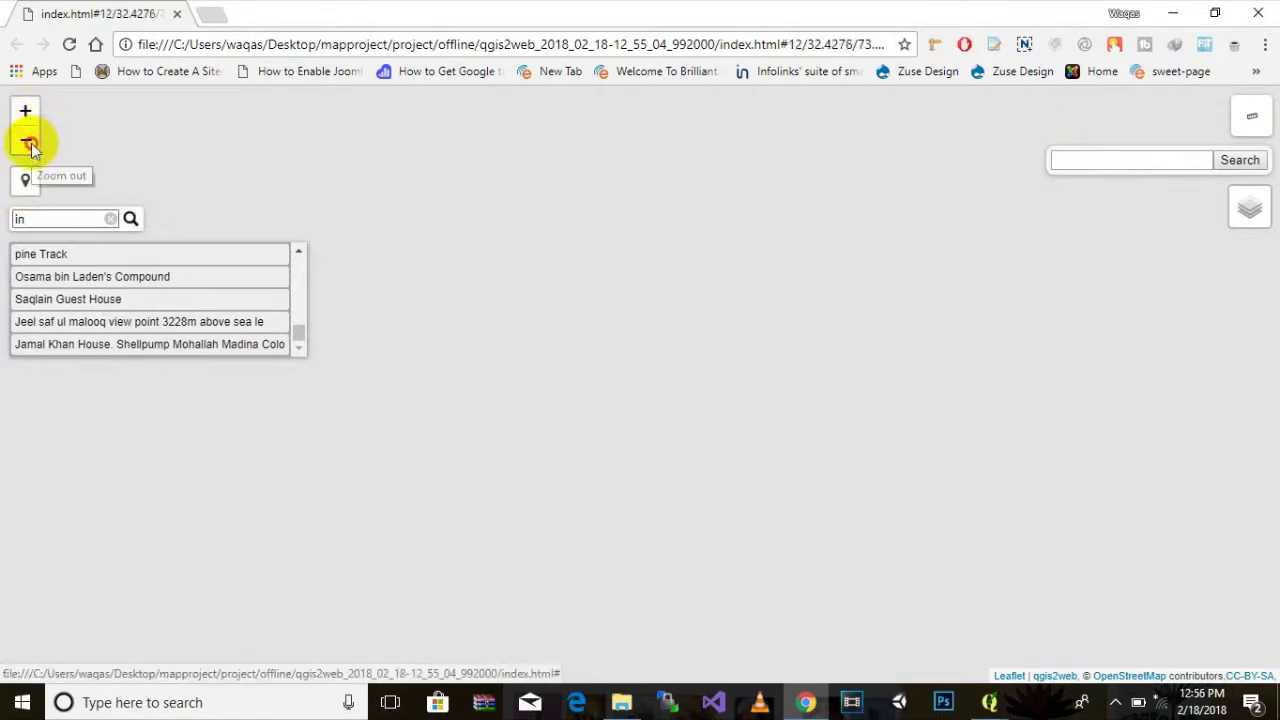
Return to the districts on the exported map and examine the roads and points around Mansehra and Abbottabad.
scroll(680, 200, down, 6)
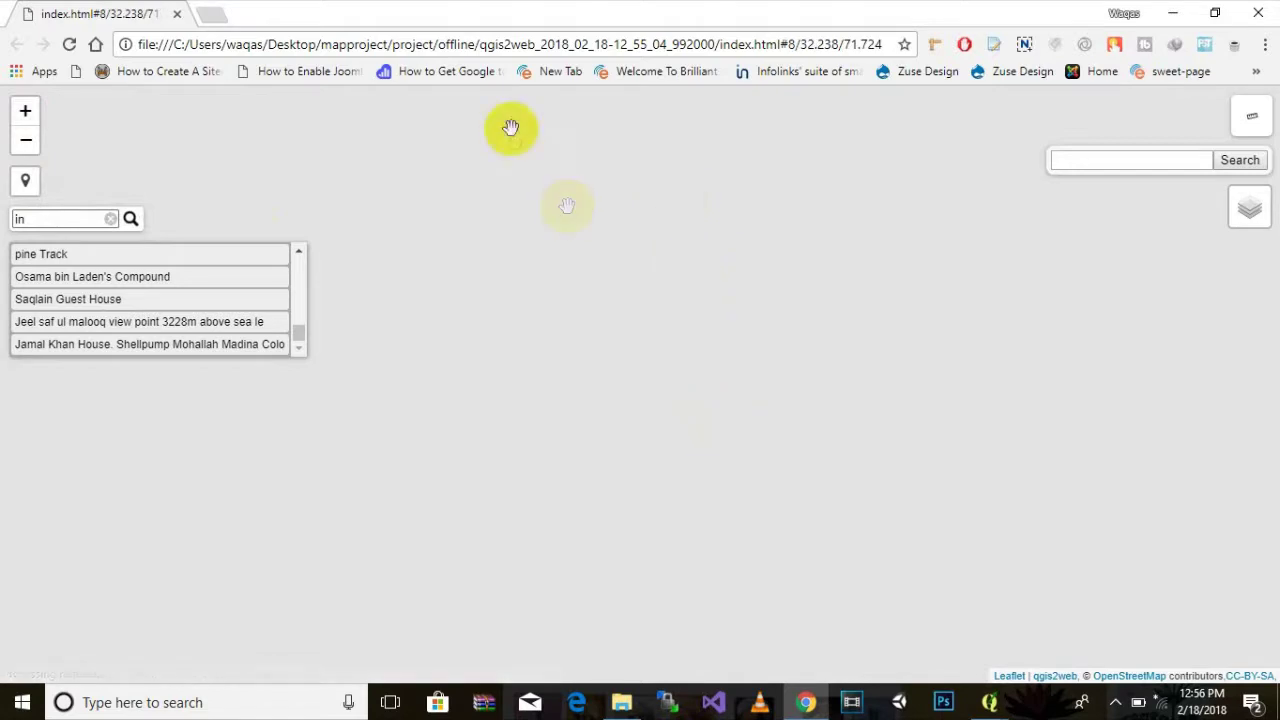
drag(520, 140, 478, 272)
scroll(745, 290, up, 3)
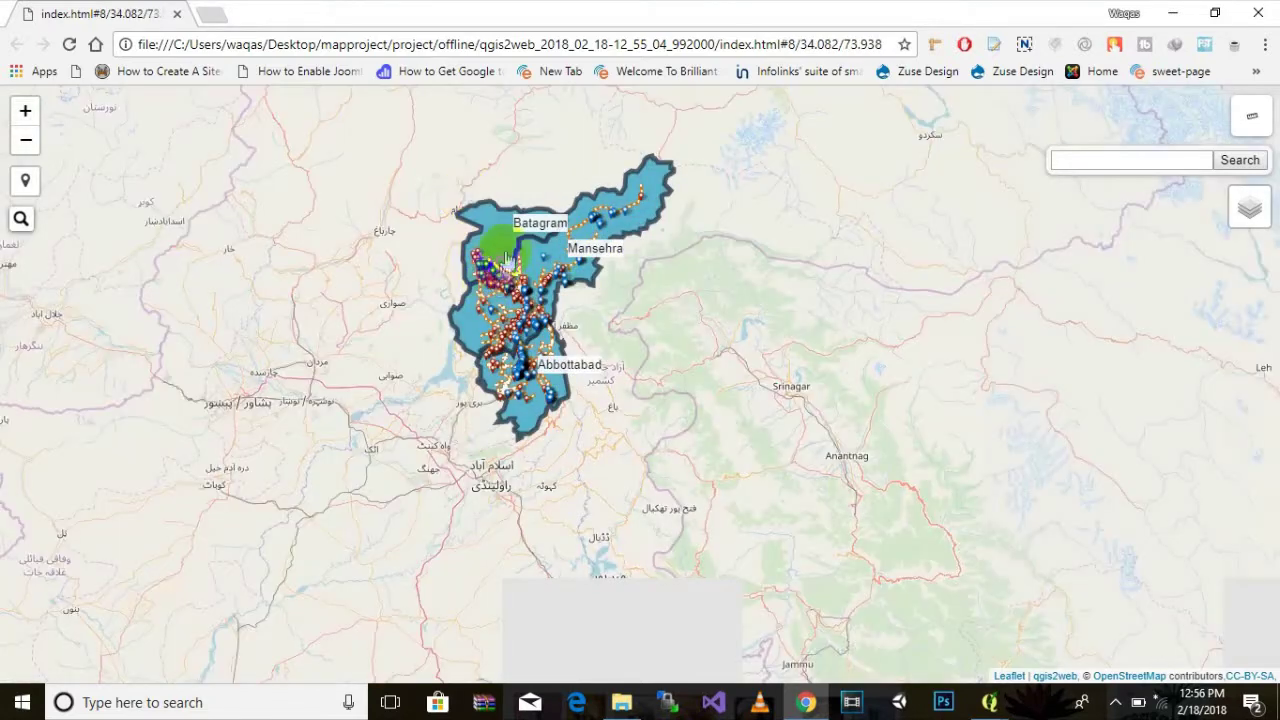
scroll(505, 266, up, 1)
drag(580, 234, 580, 280)
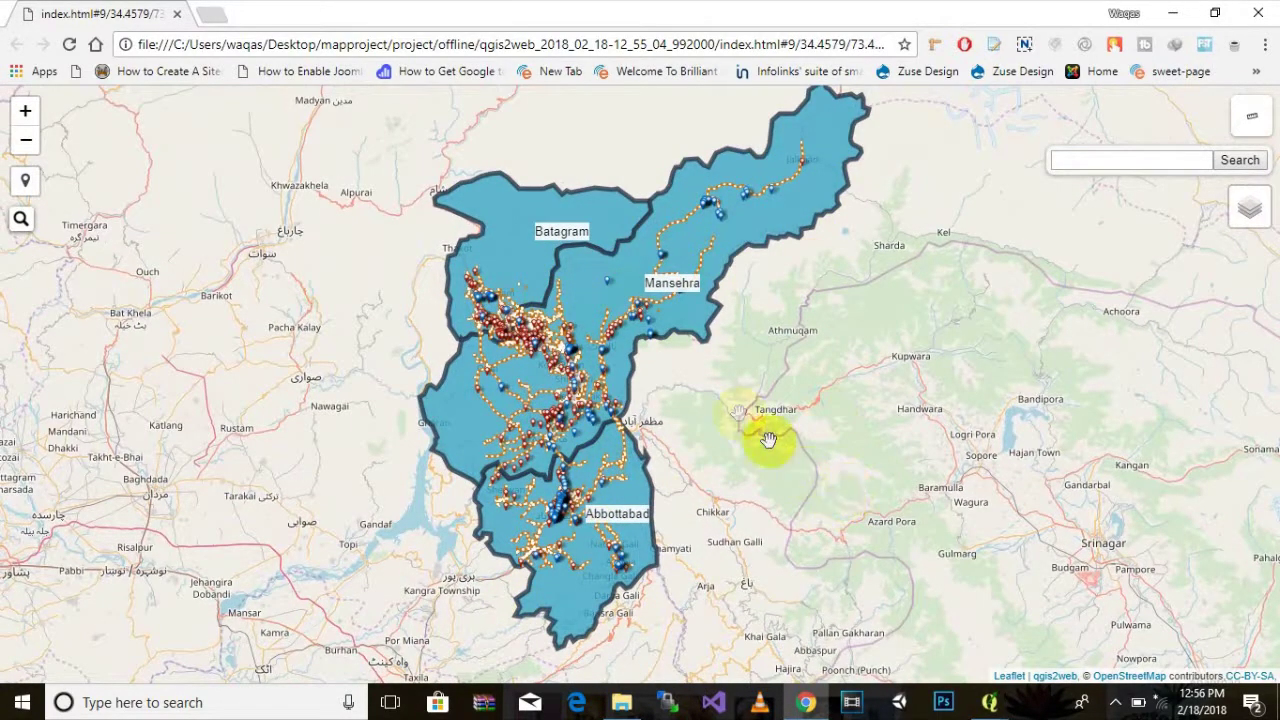
scroll(573, 556, up, 1)
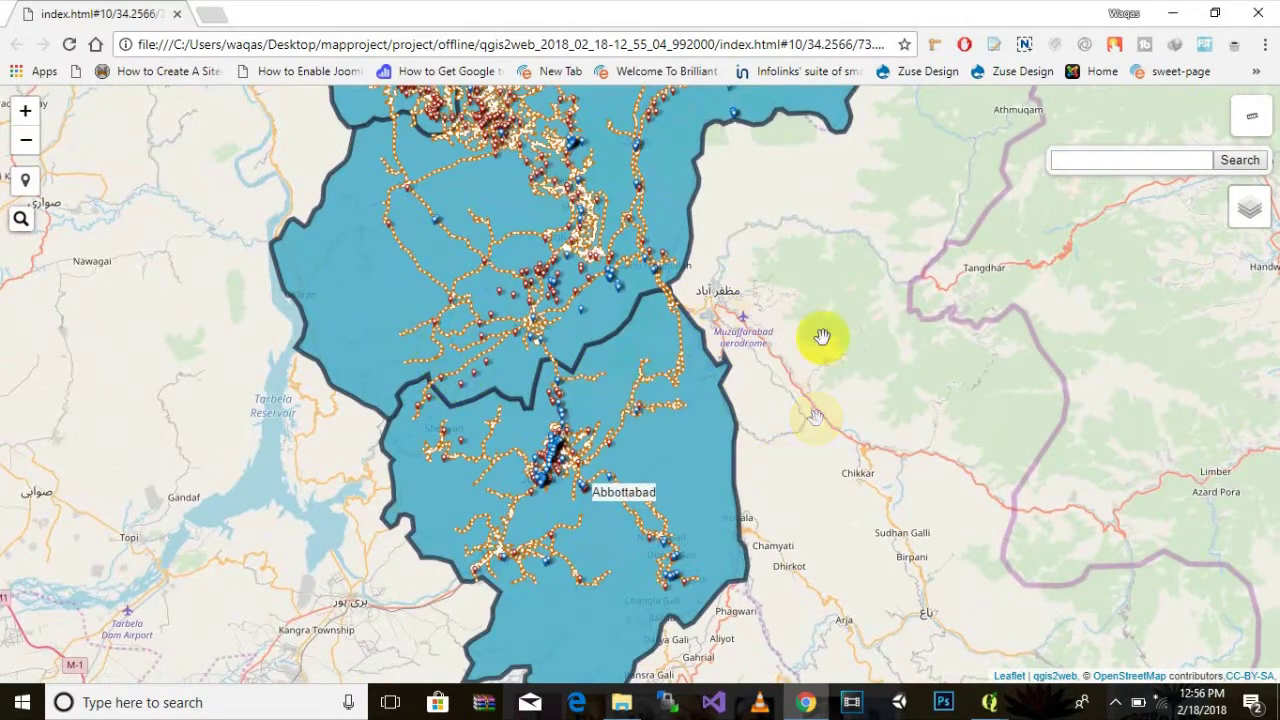
drag(533, 325, 578, 404)
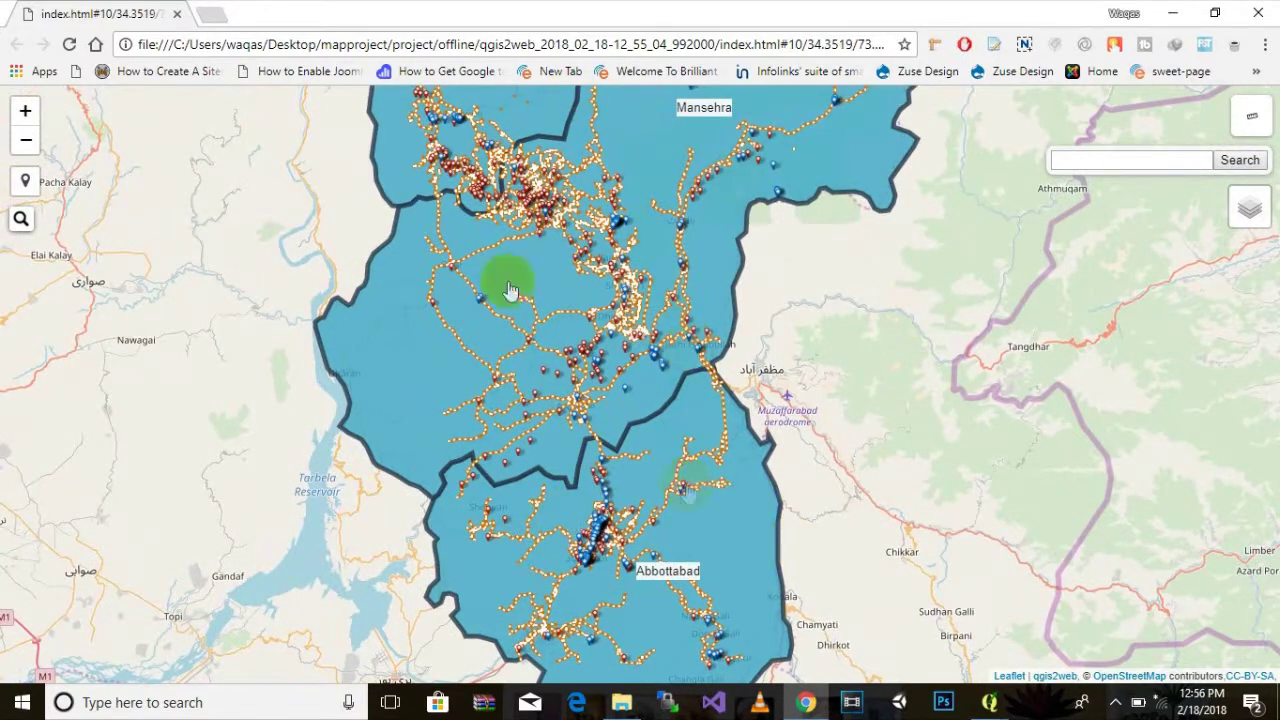
drag(663, 358, 743, 318)
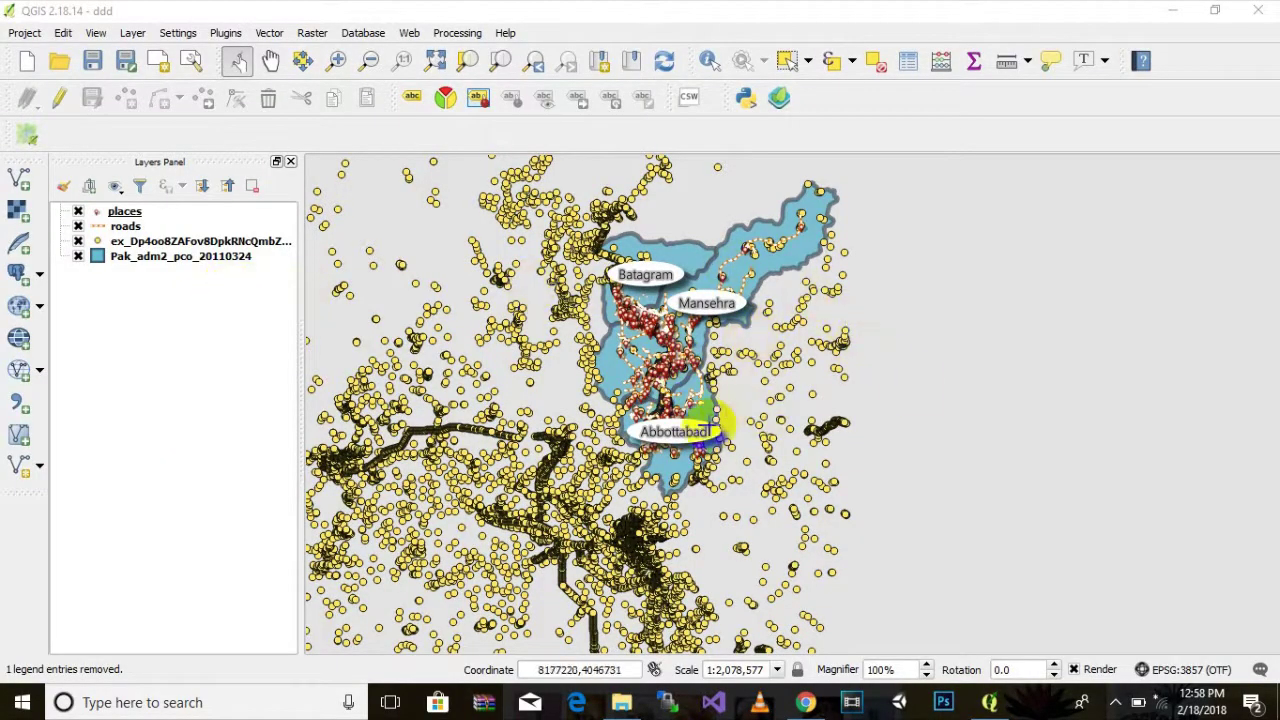
Move the ex_Dp4oo8ZAFov8DpkRNcQmbZ... point layer above places and rename it points.
click(168, 243)
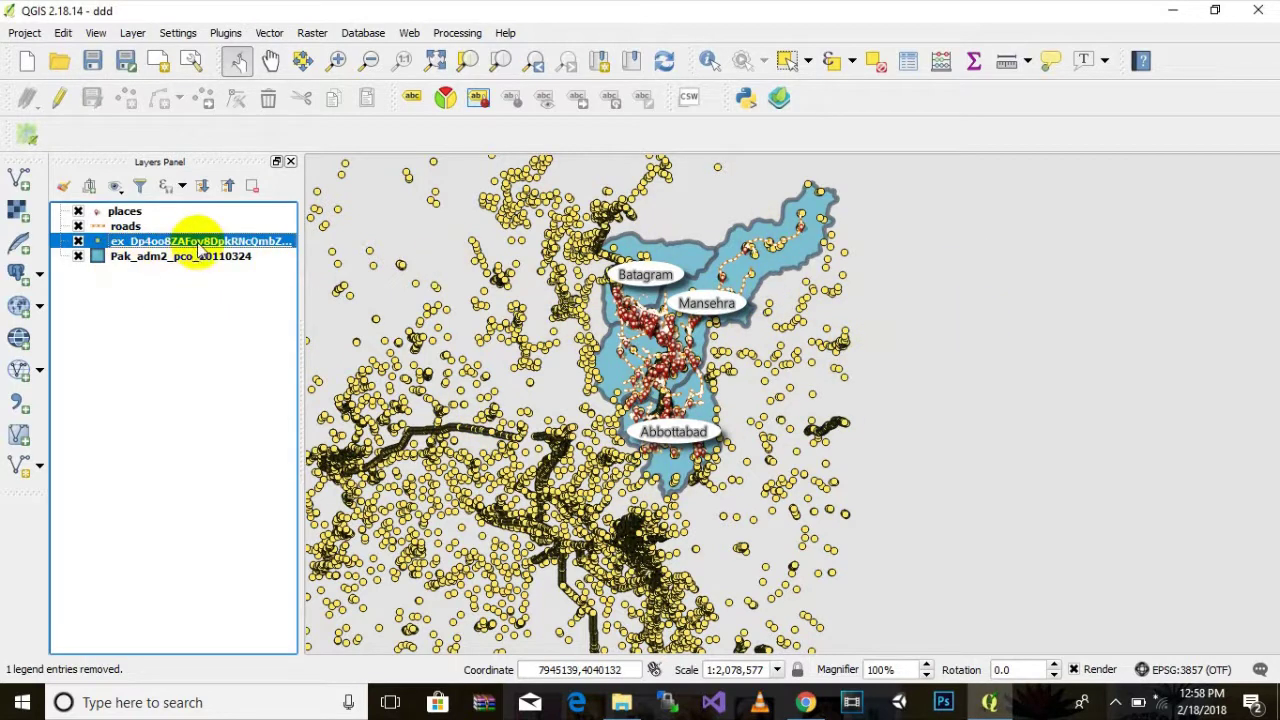
drag(200, 243, 192, 218)
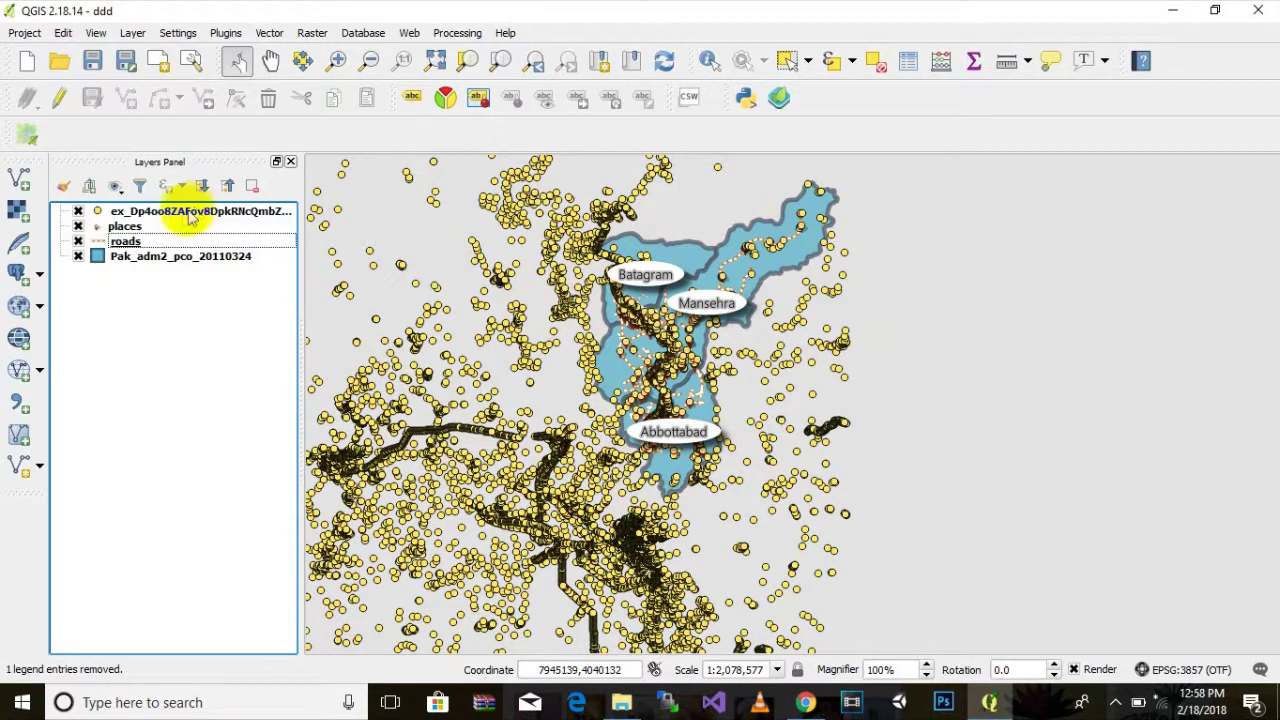
right_click(171, 217)
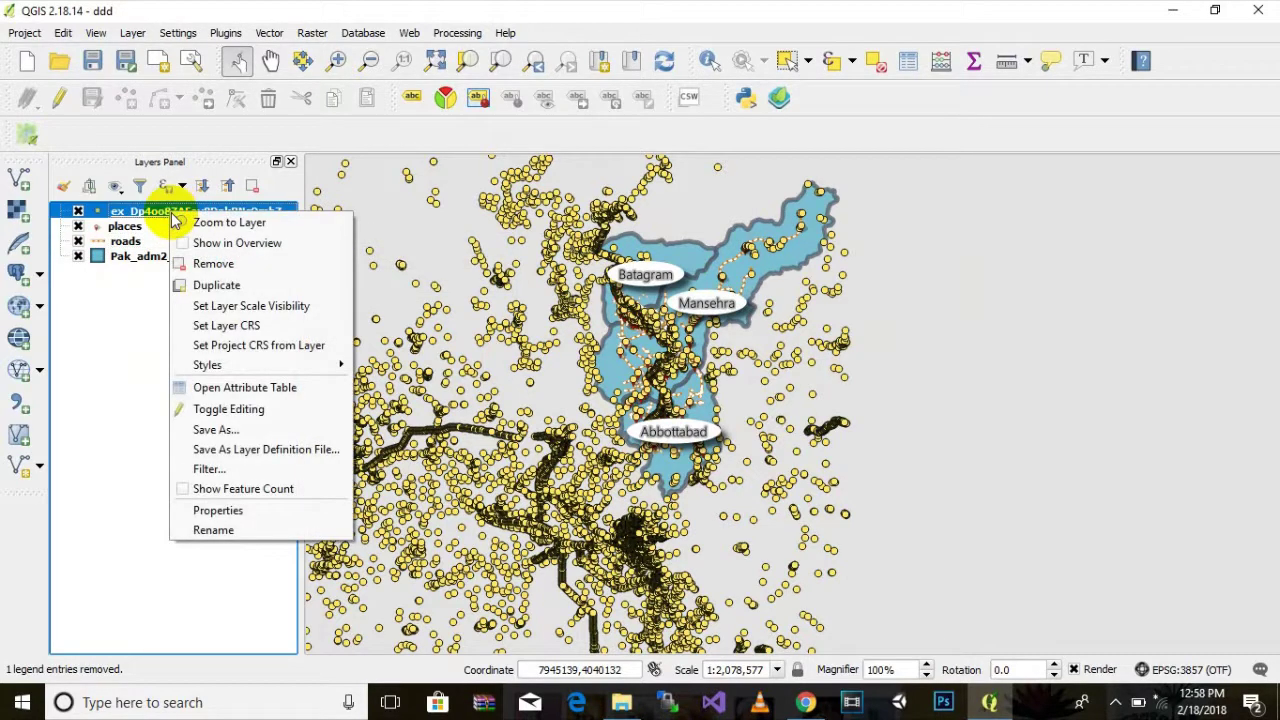
click(247, 530)
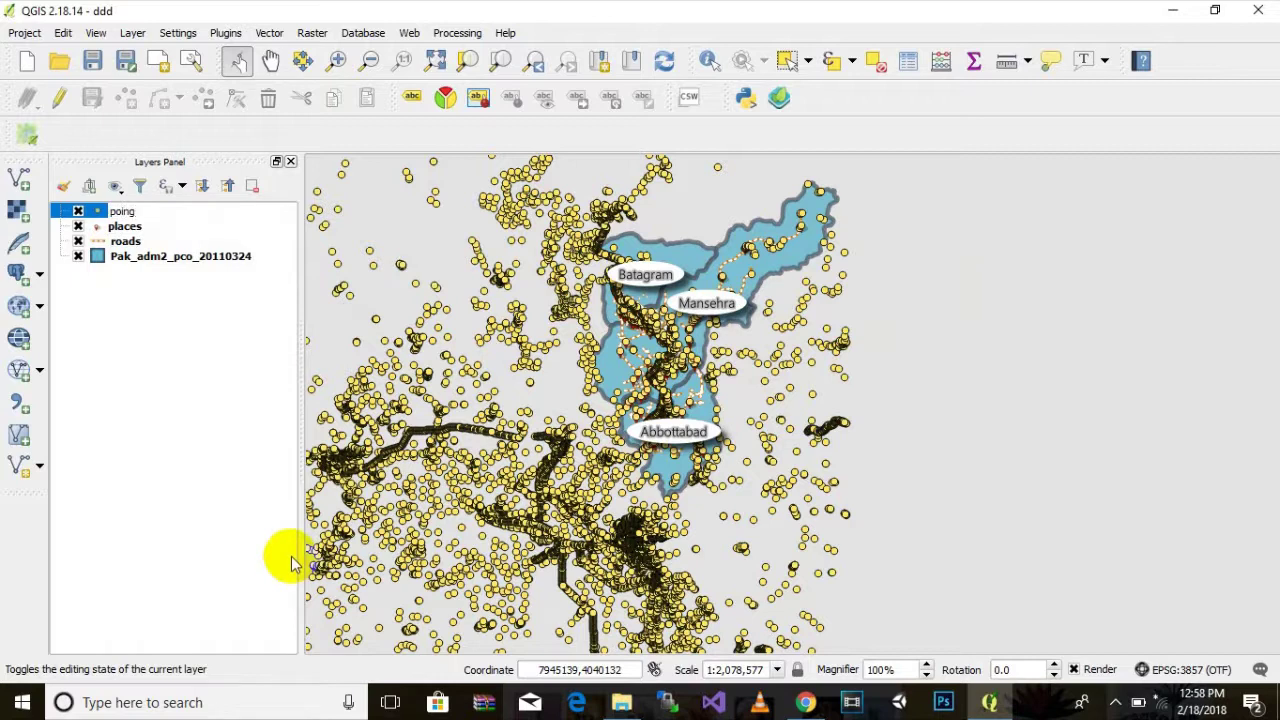
text(points)
key(Return)
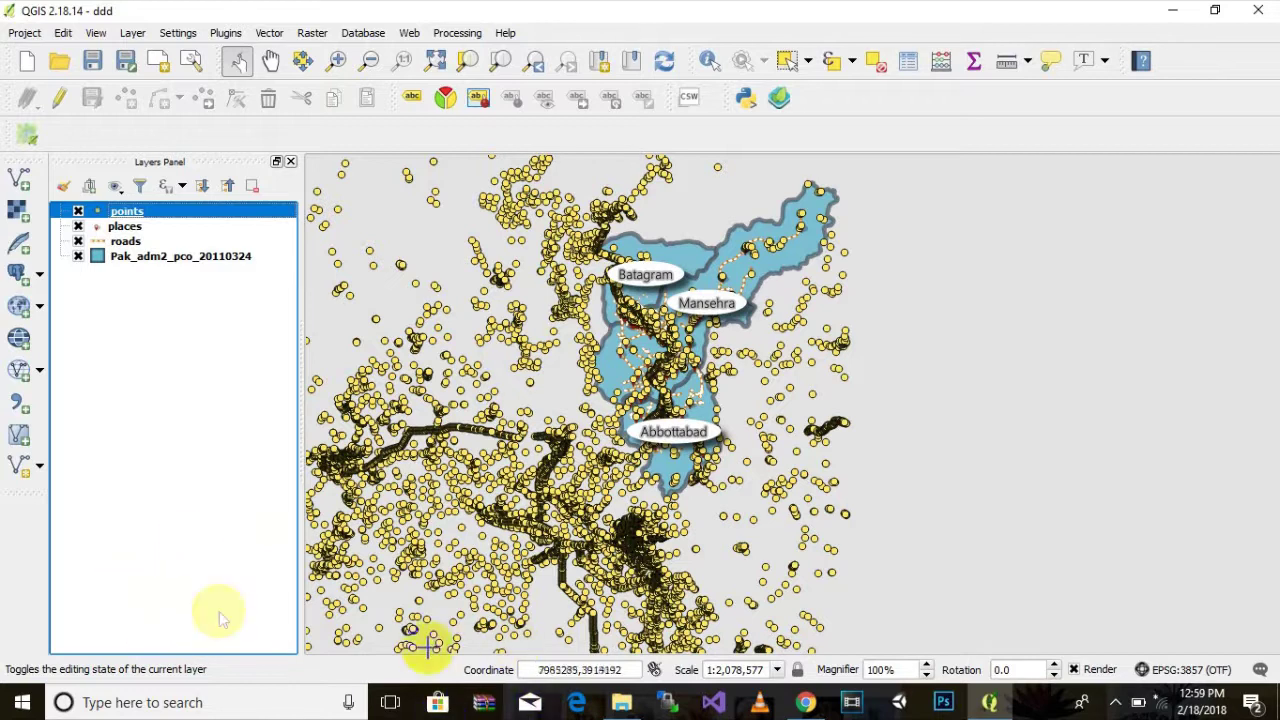
Start editing the points layer and delete the large block of points well west of the Mansehra and Abbottabad districts.
scroll(636, 294, down, 1)
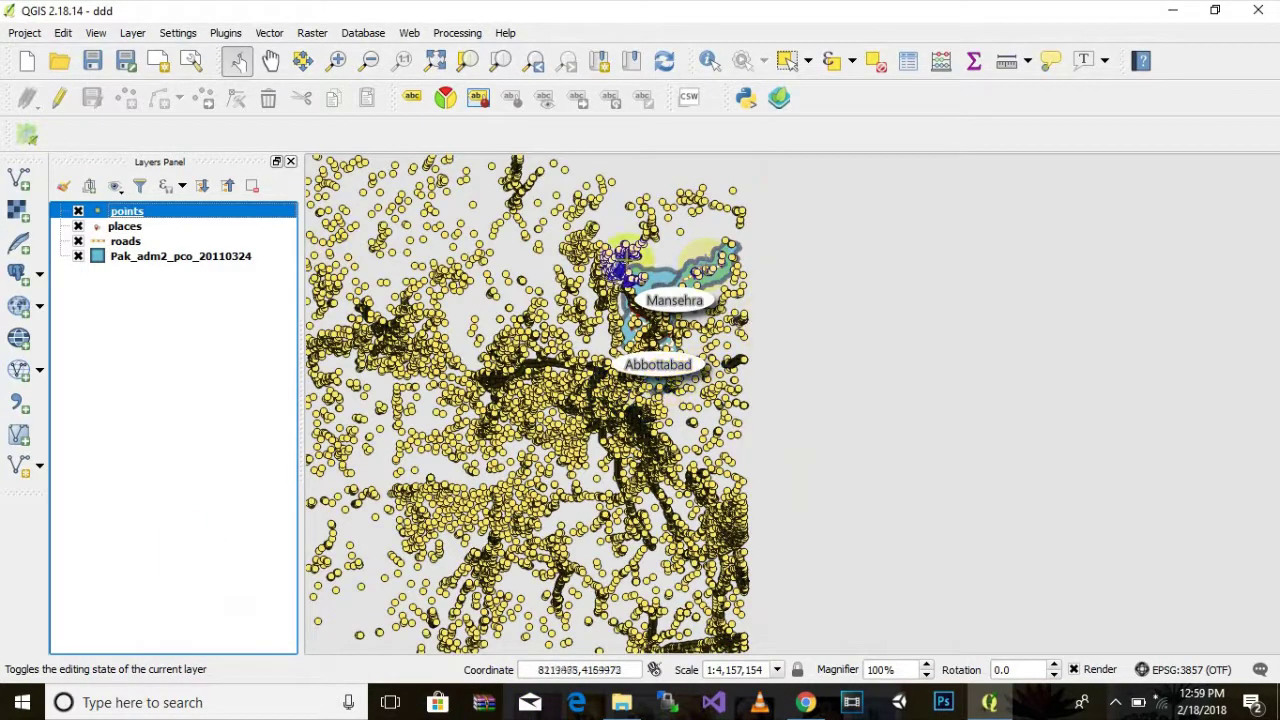
scroll(792, 334, down, 1)
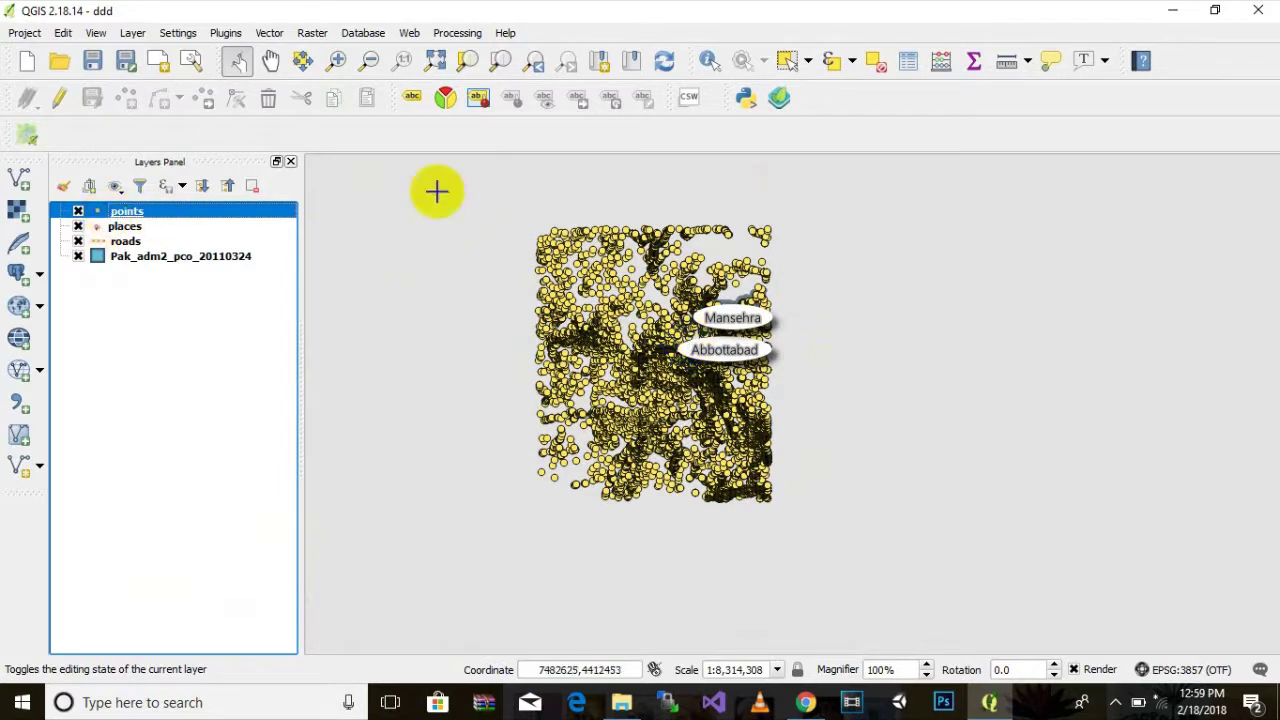
scroll(741, 249, up, 1)
click(59, 97)
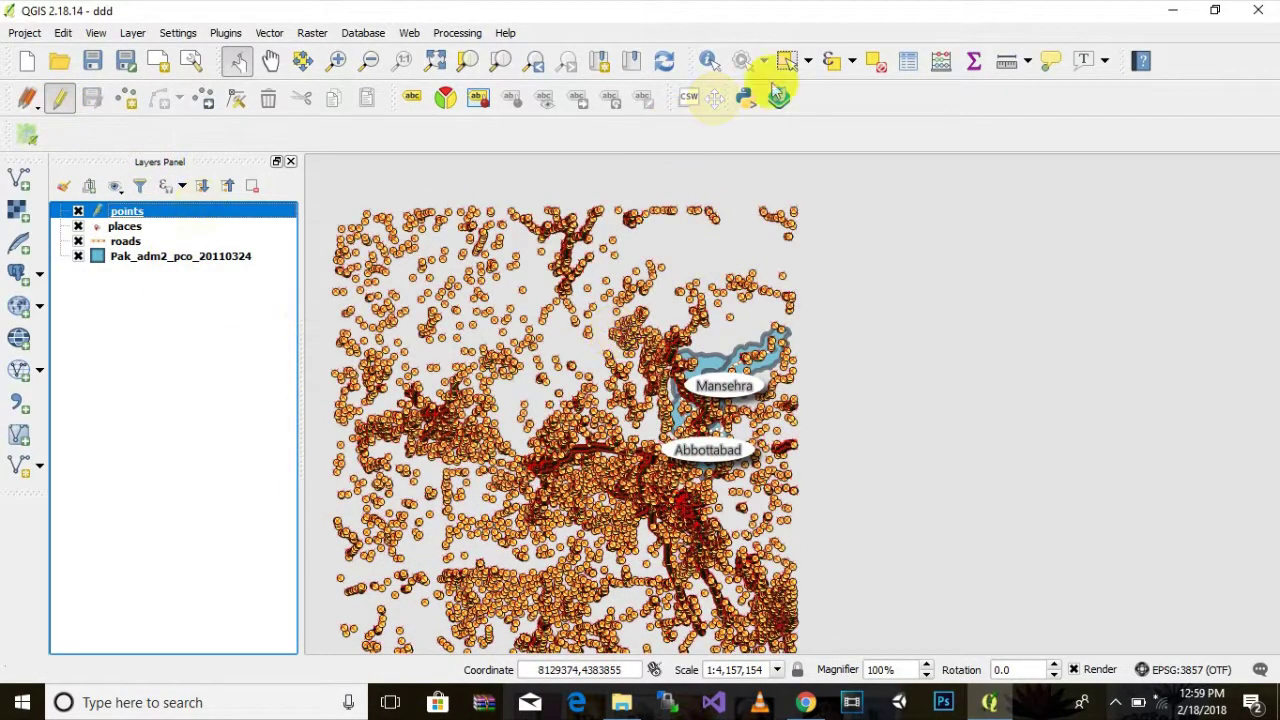
click(809, 62)
click(800, 86)
drag(597, 184, 330, 612)
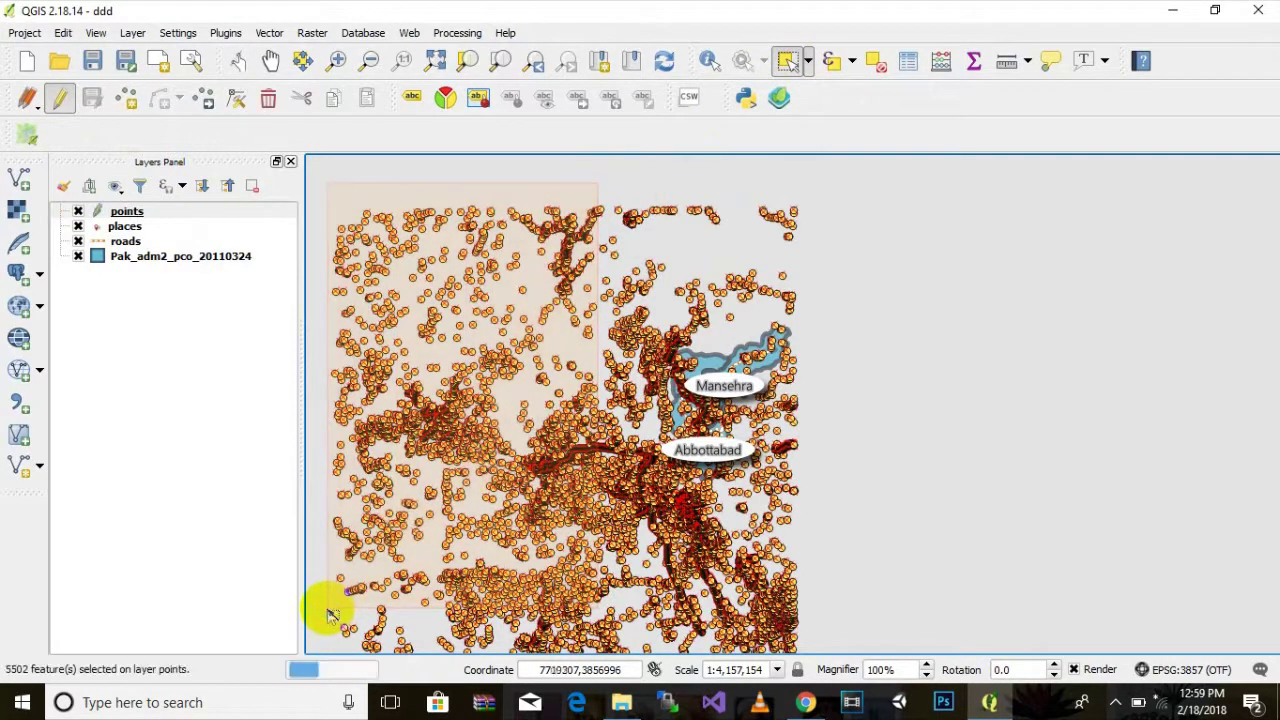
key(Delete)
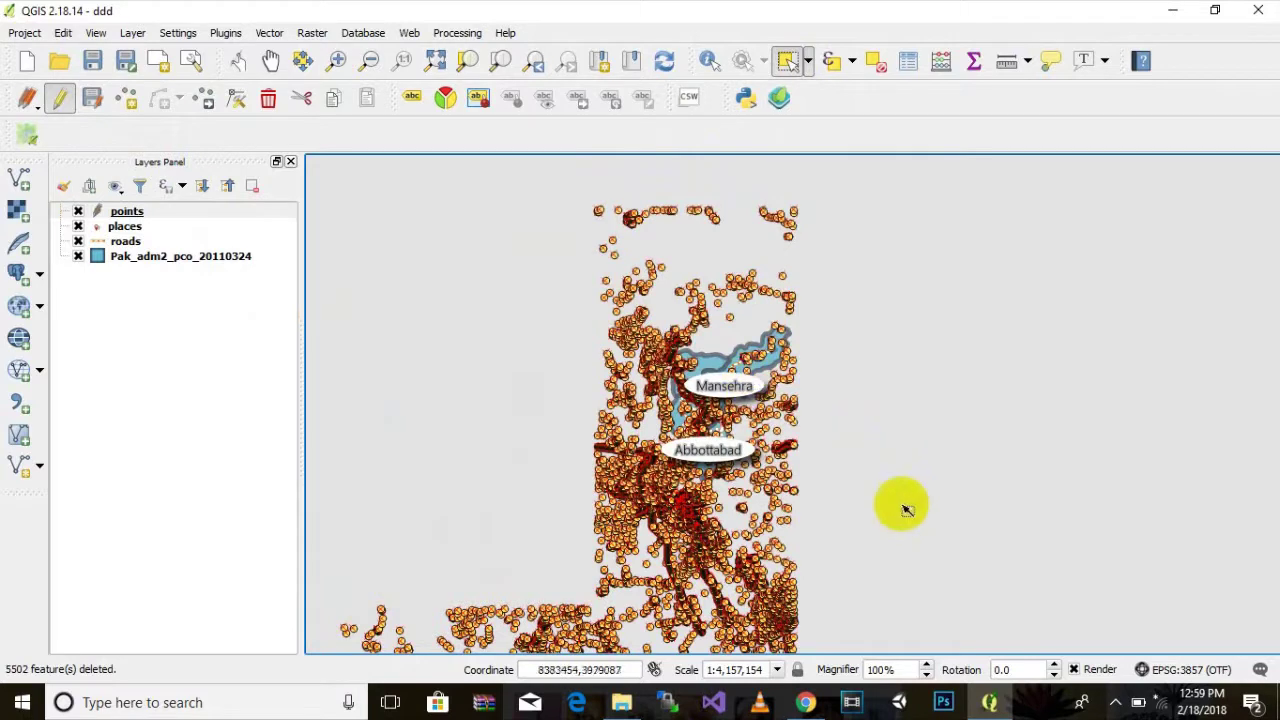
Delete the points in the areas south of Abbottabad and north of the Mansehra district.
drag(945, 565, 275, 712)
key(Delete)
drag(894, 492, 501, 622)
key(Delete)
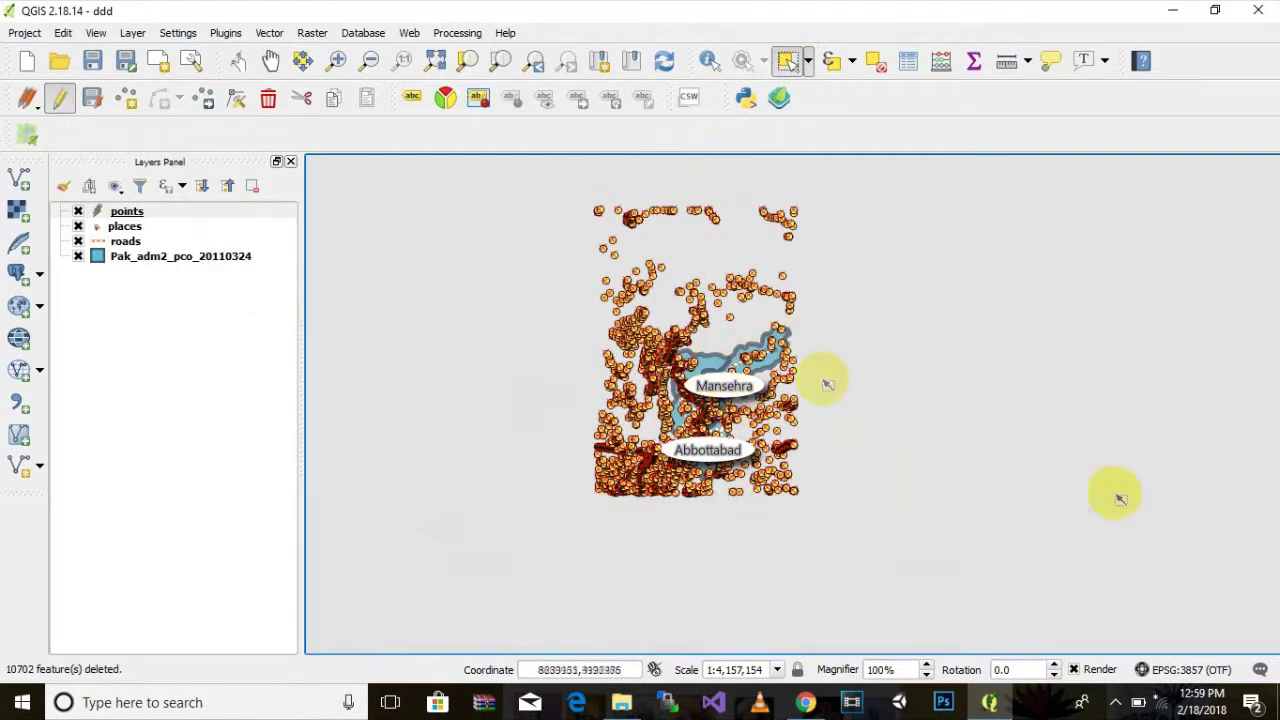
drag(822, 186, 524, 326)
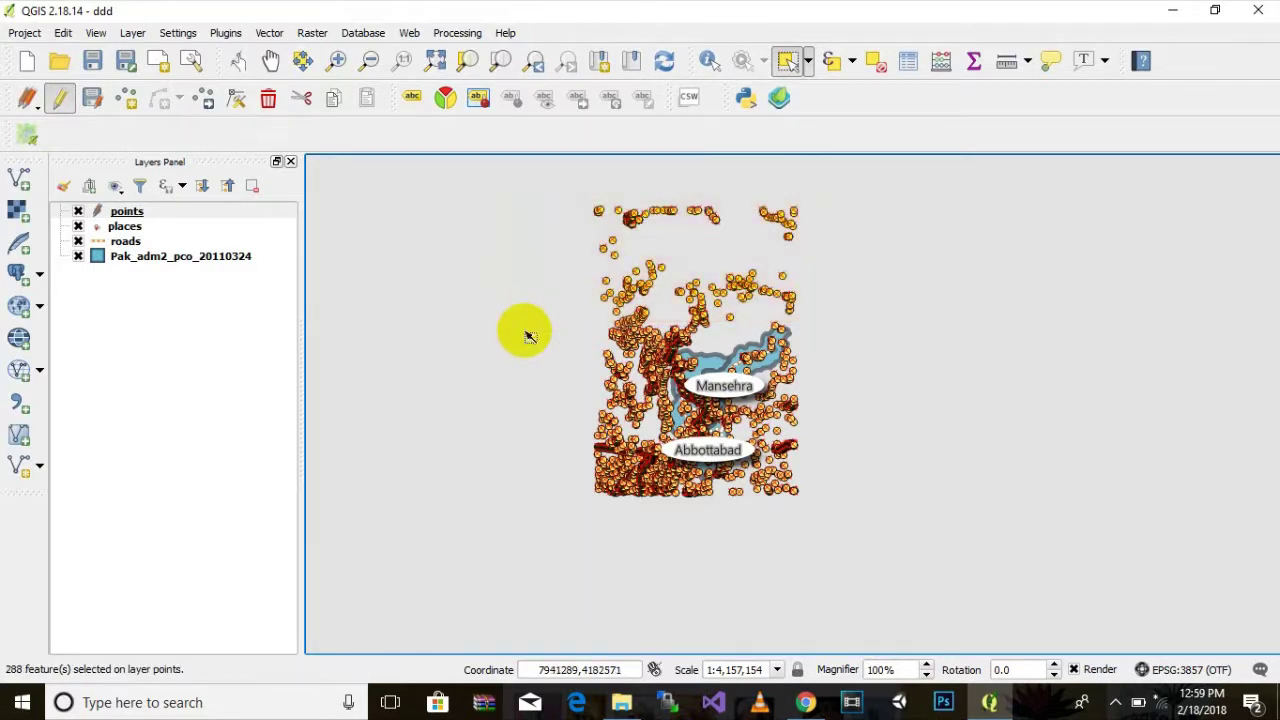
key(Delete)
Delete the leftover band of points far south of the districts.
scroll(760, 525, up, 1)
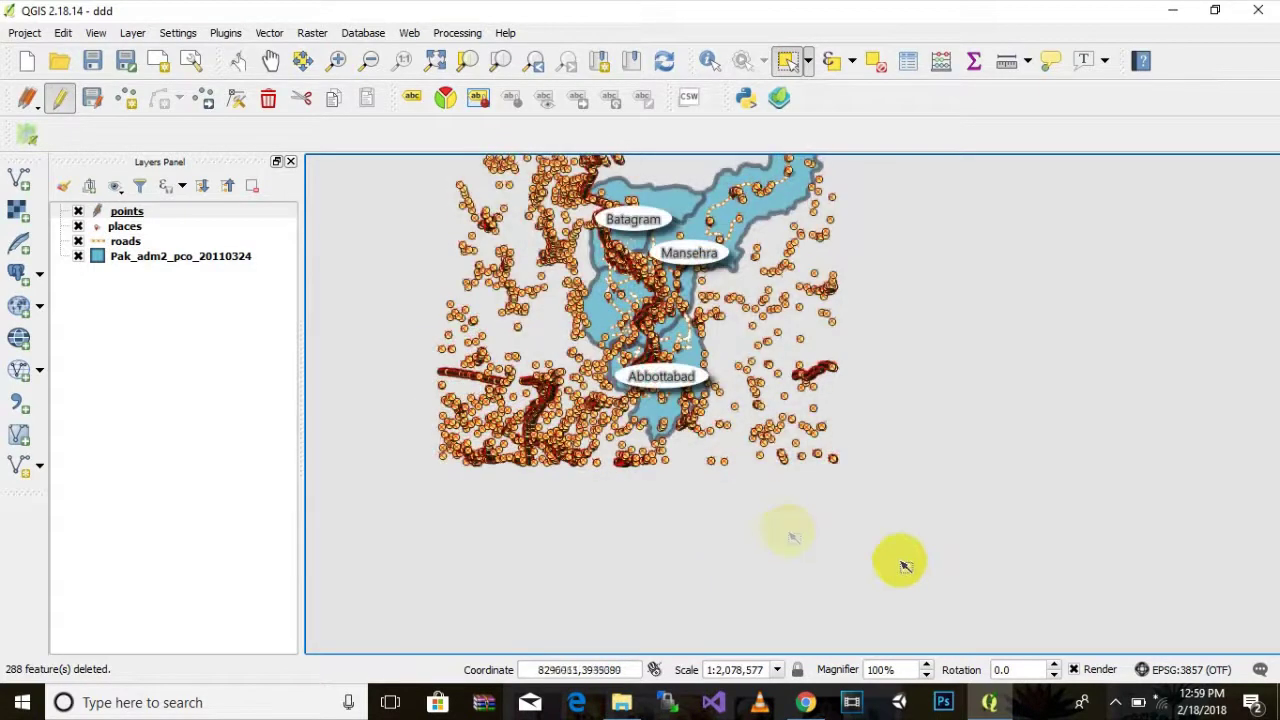
scroll(950, 518, down, 3)
drag(982, 553, 731, 605)
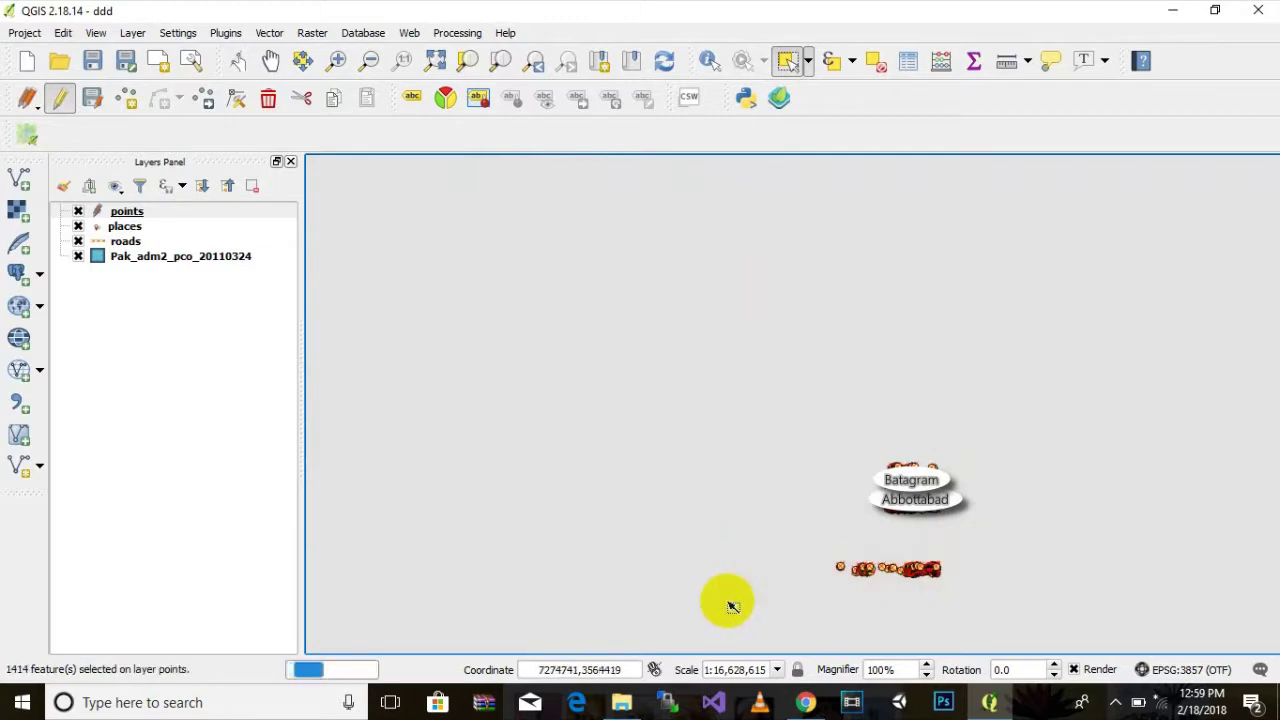
Delete the points lying west and north of the Batagram district.
scroll(990, 485, up, 2)
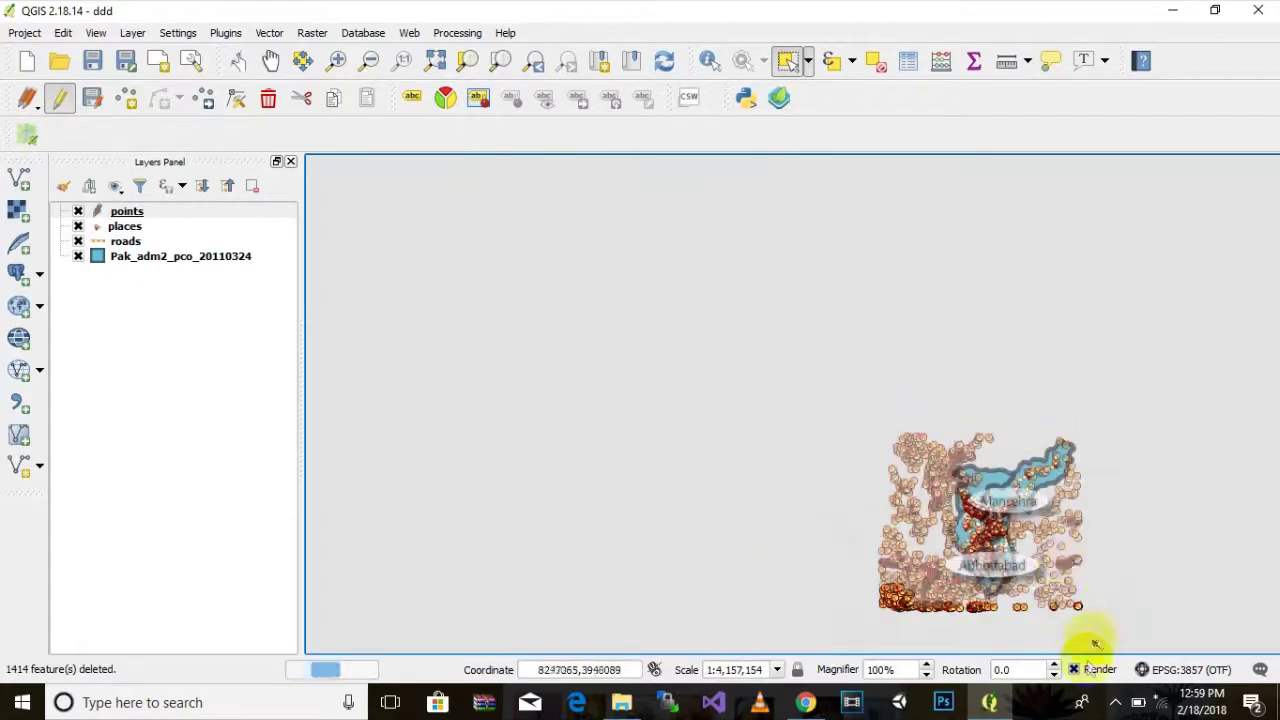
click(1070, 552)
drag(1099, 553, 726, 386)
scroll(496, 292, up, 1)
drag(499, 246, 669, 485)
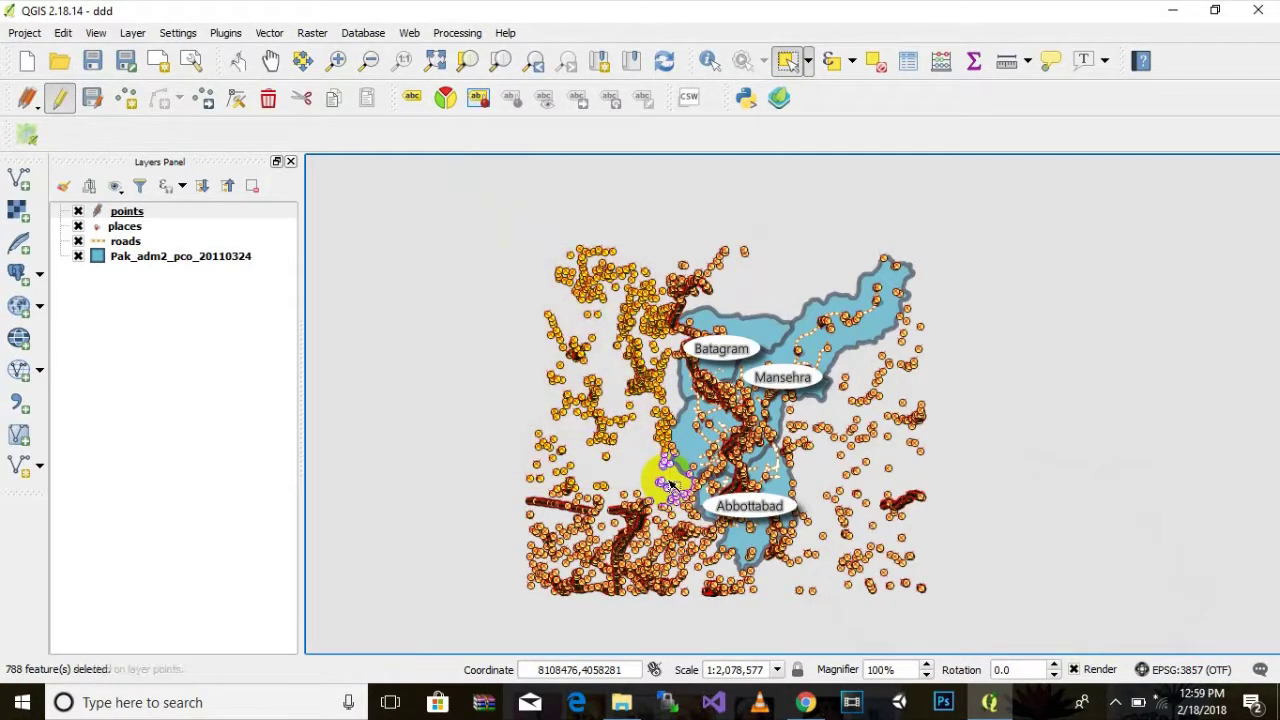
key(Delete)
drag(827, 201, 591, 306)
key(Delete)
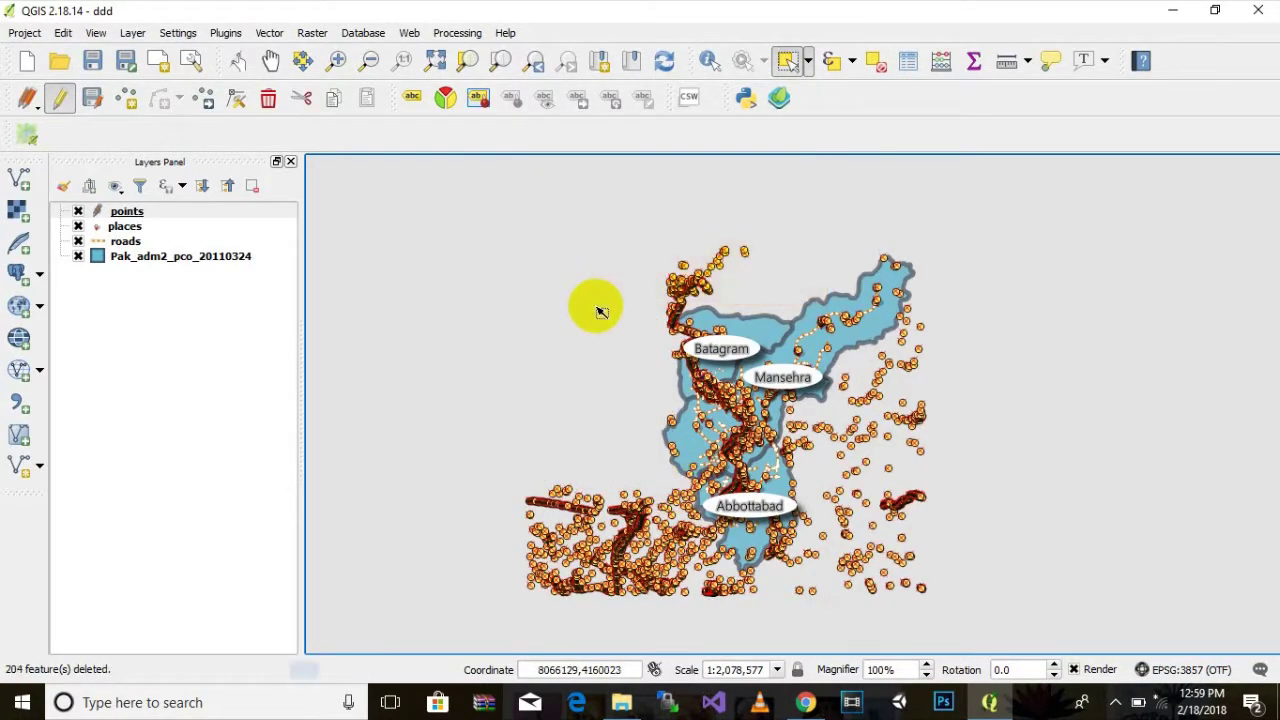
Delete the scattered points east of Abbottabad and southeast of Mansehra in successive area selections.
drag(986, 317, 871, 625)
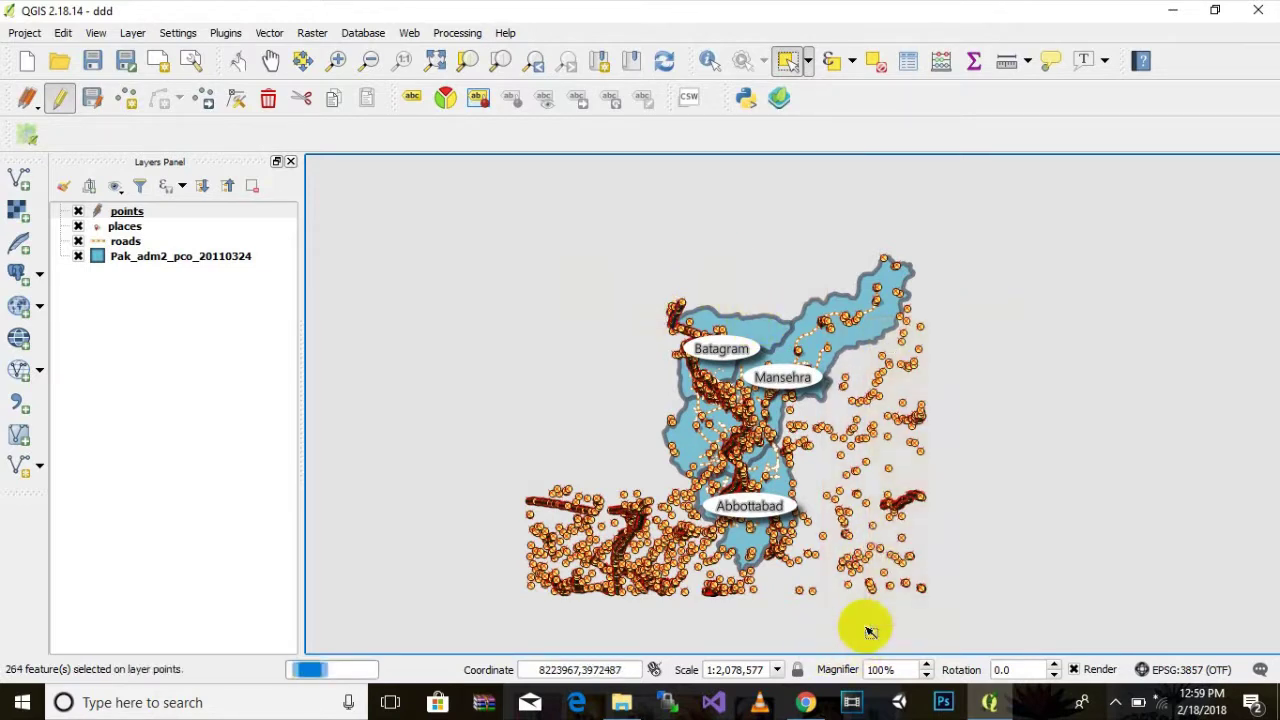
key(Delete)
drag(918, 360, 836, 612)
key(Delete)
drag(857, 405, 803, 611)
key(Delete)
Delete the stray points along Abbottabad's eastern and southeastern edges.
drag(782, 418, 803, 440)
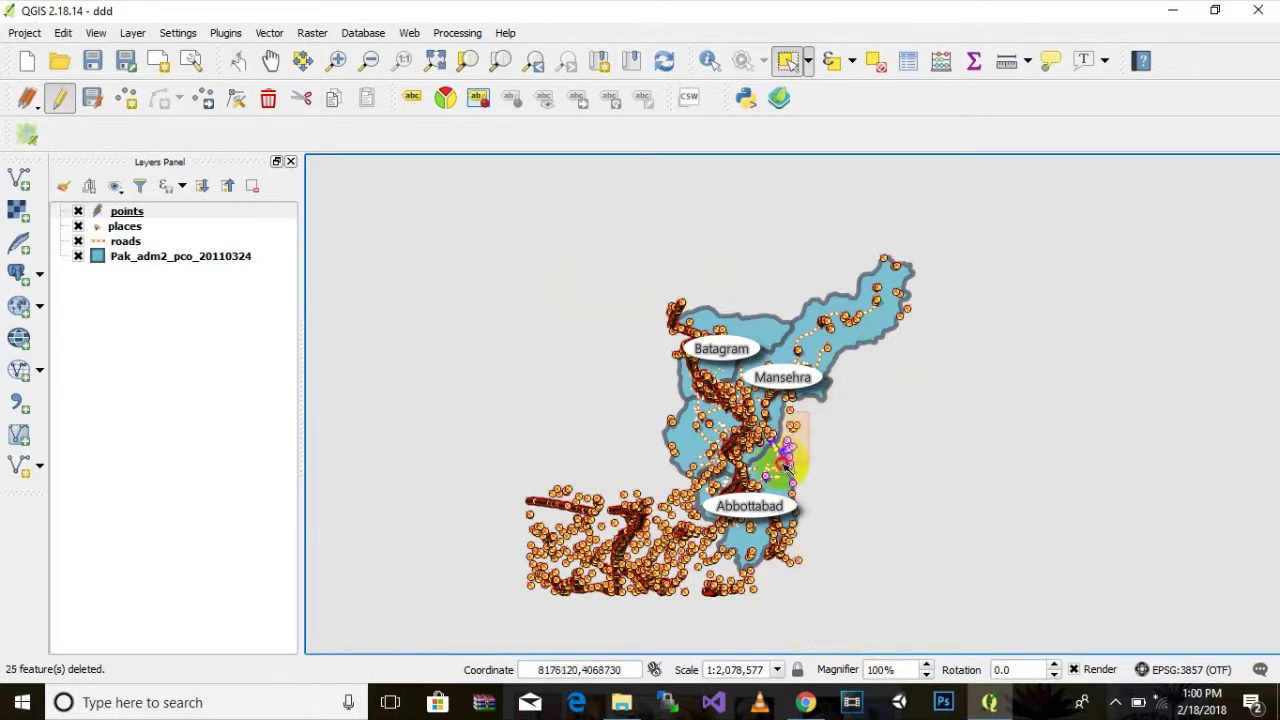
key(Delete)
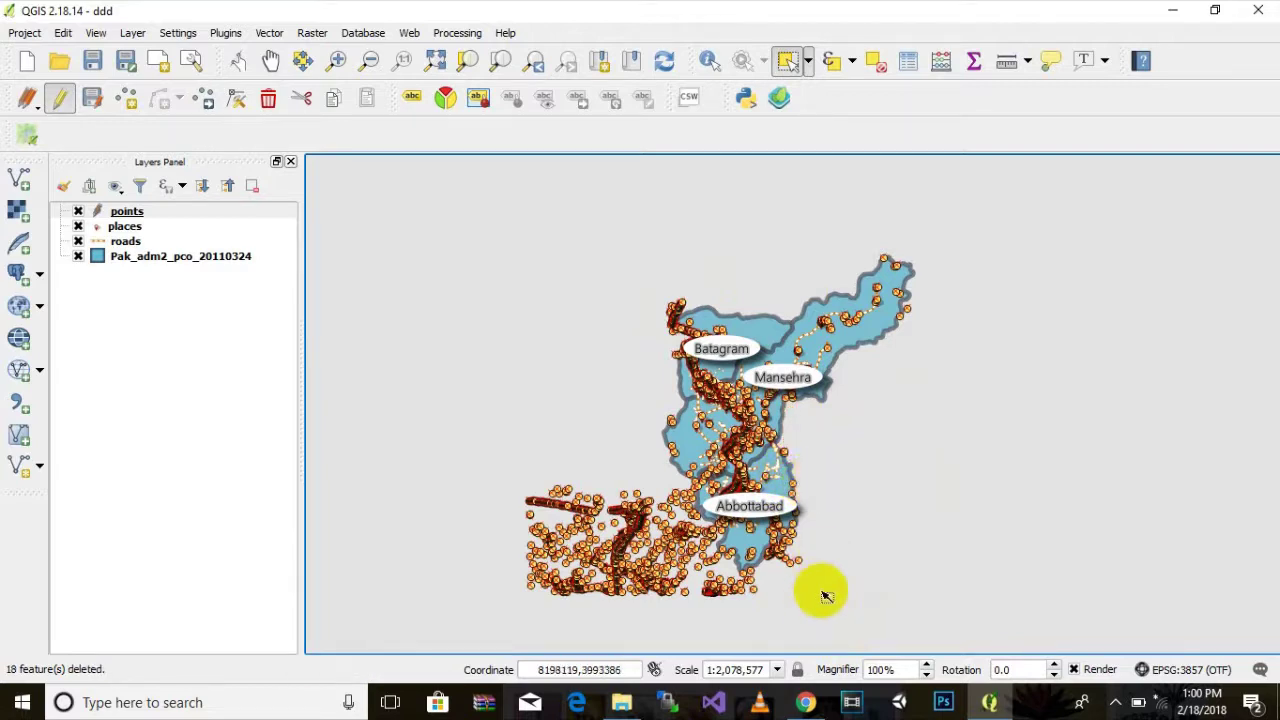
drag(821, 588, 751, 541)
key(Delete)
click(828, 551)
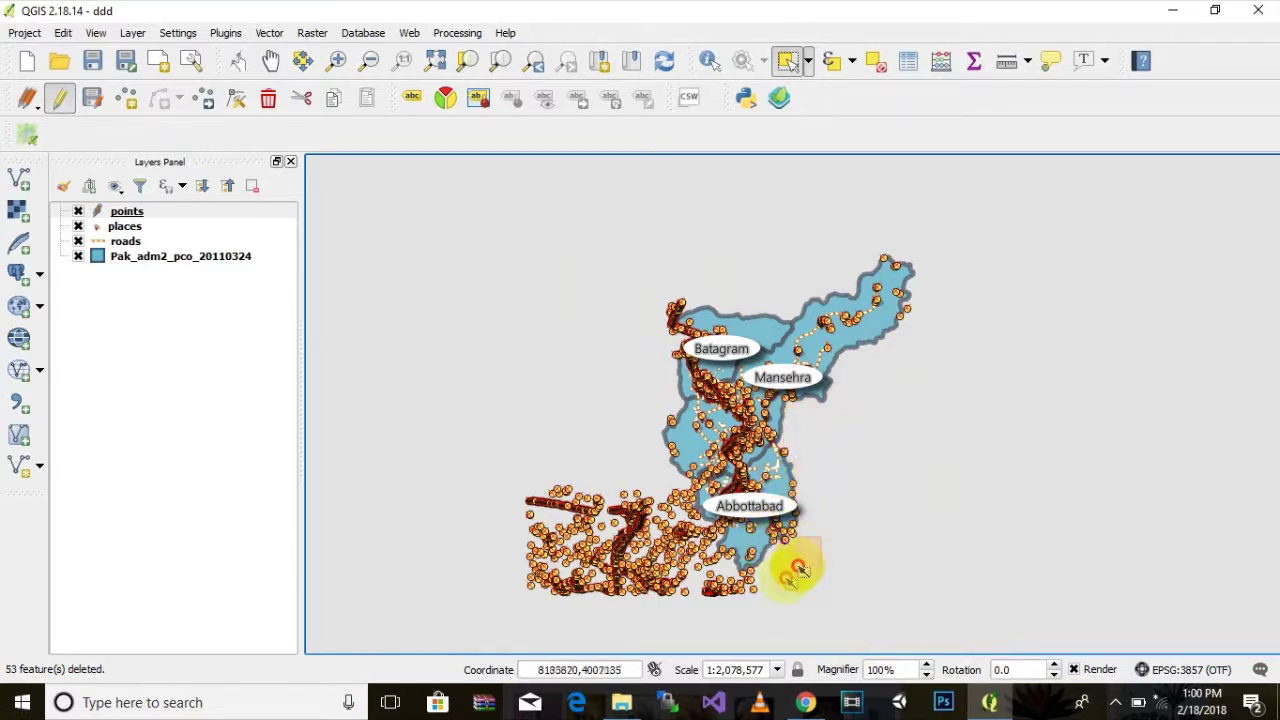
Delete the points west and southwest of Abbottabad up to the district boundary.
drag(757, 614, 486, 524)
key(Delete)
key(Delete)
drag(500, 463, 680, 566)
key(Delete)
drag(643, 481, 703, 541)
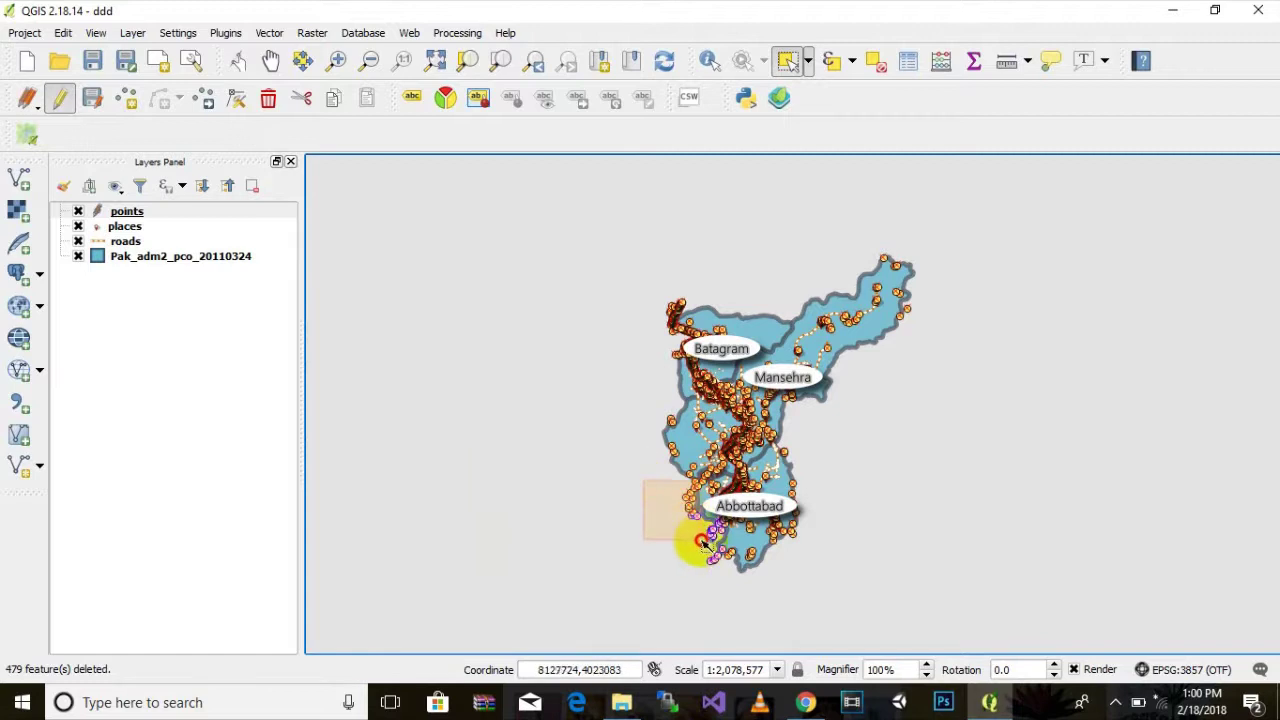
drag(657, 503, 723, 583)
key(Delete)
Remove the places layer from the project.
scroll(803, 587, up, 1)
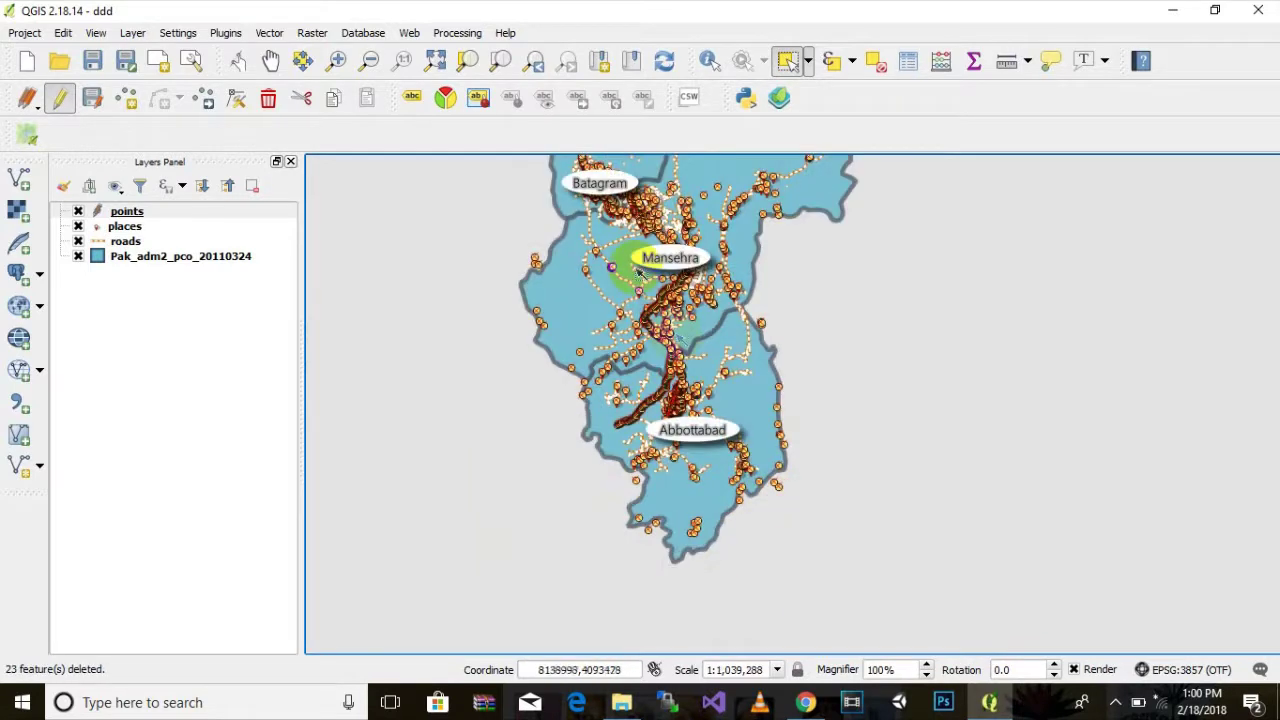
scroll(770, 275, up, 1)
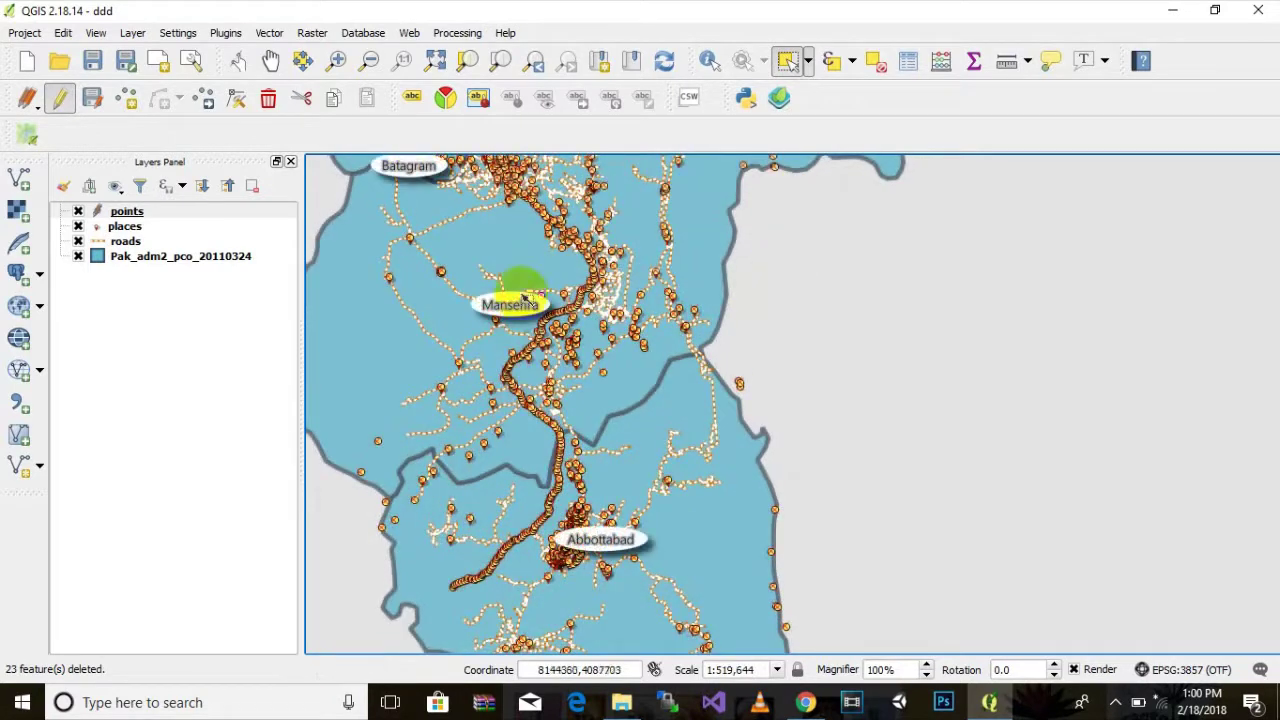
click(125, 226)
scroll(807, 367, down, 1)
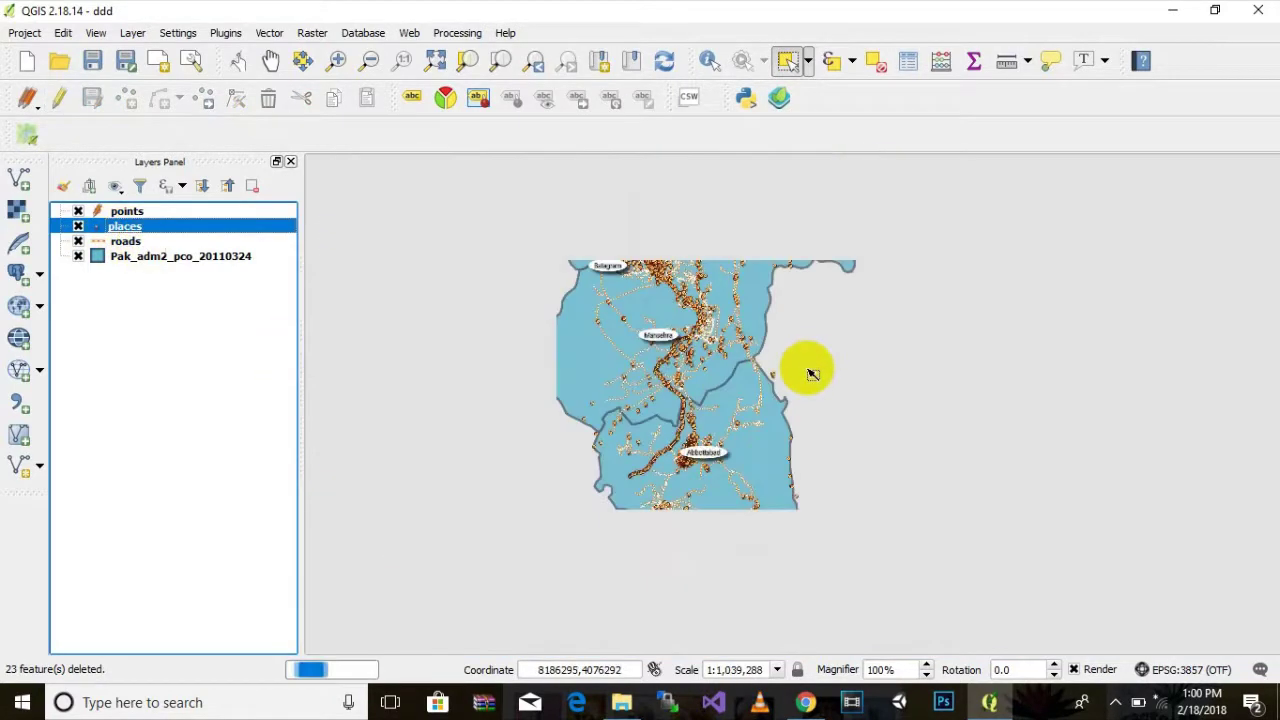
drag(736, 240, 687, 318)
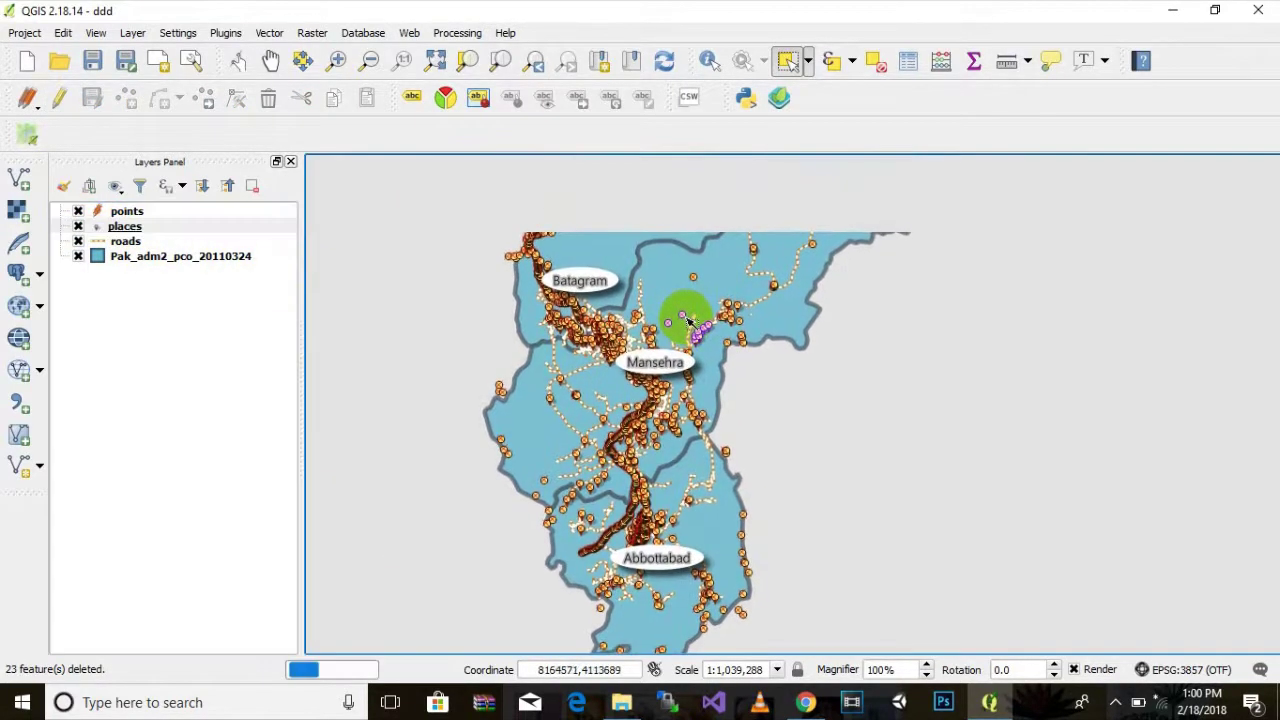
drag(948, 285, 860, 419)
drag(645, 450, 823, 329)
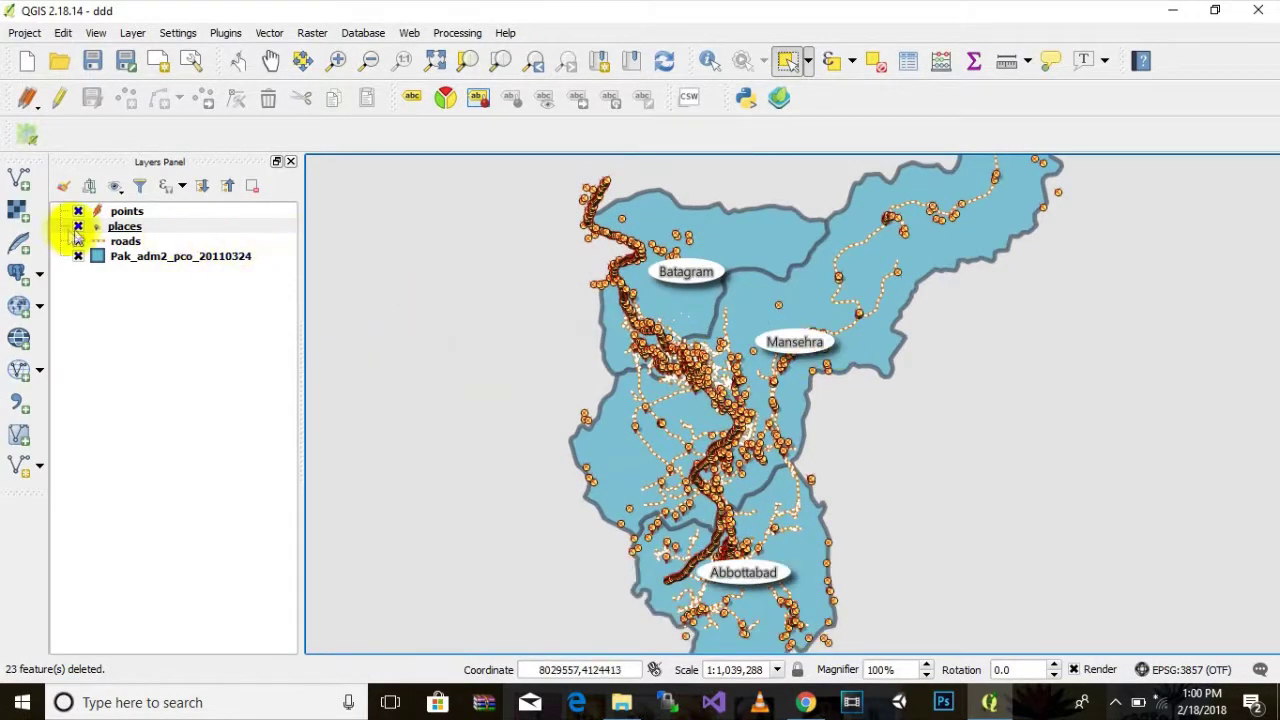
right_click(112, 236)
click(150, 279)
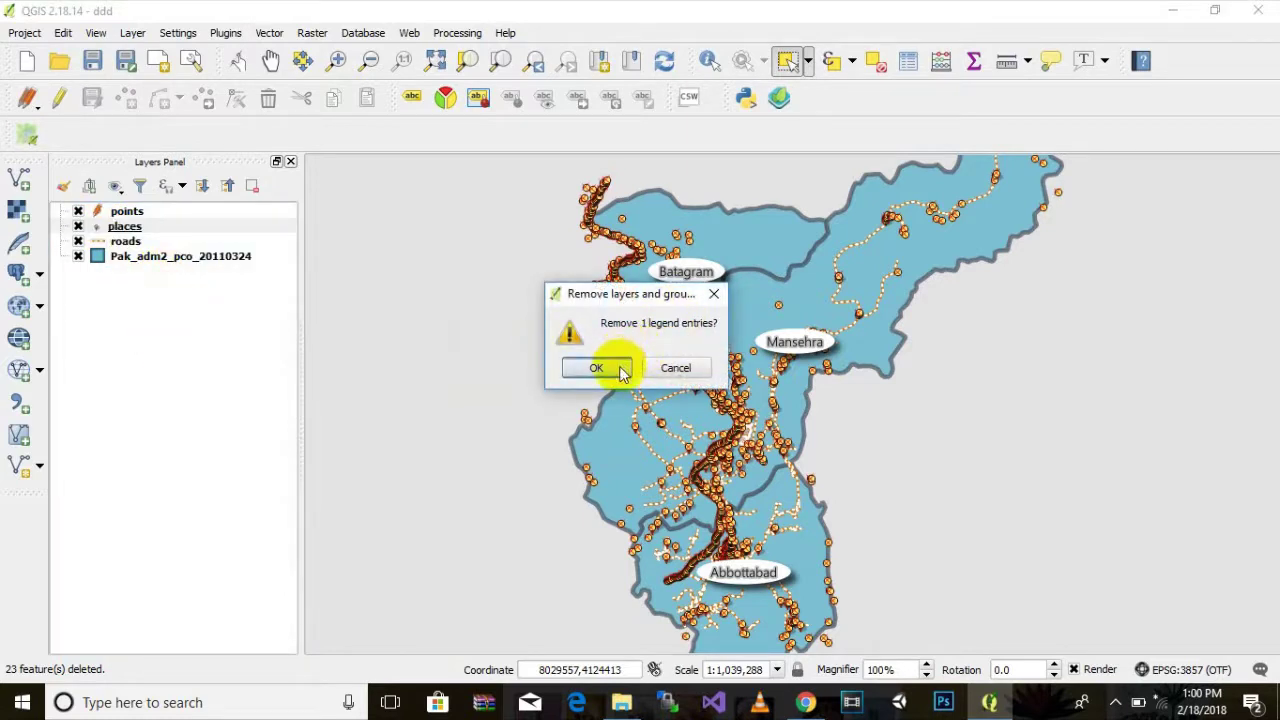
click(597, 368)
Delete the stray point outside Mansehra's northeastern boundary and the cluster beyond Batagram's northwestern corner.
drag(994, 514, 896, 434)
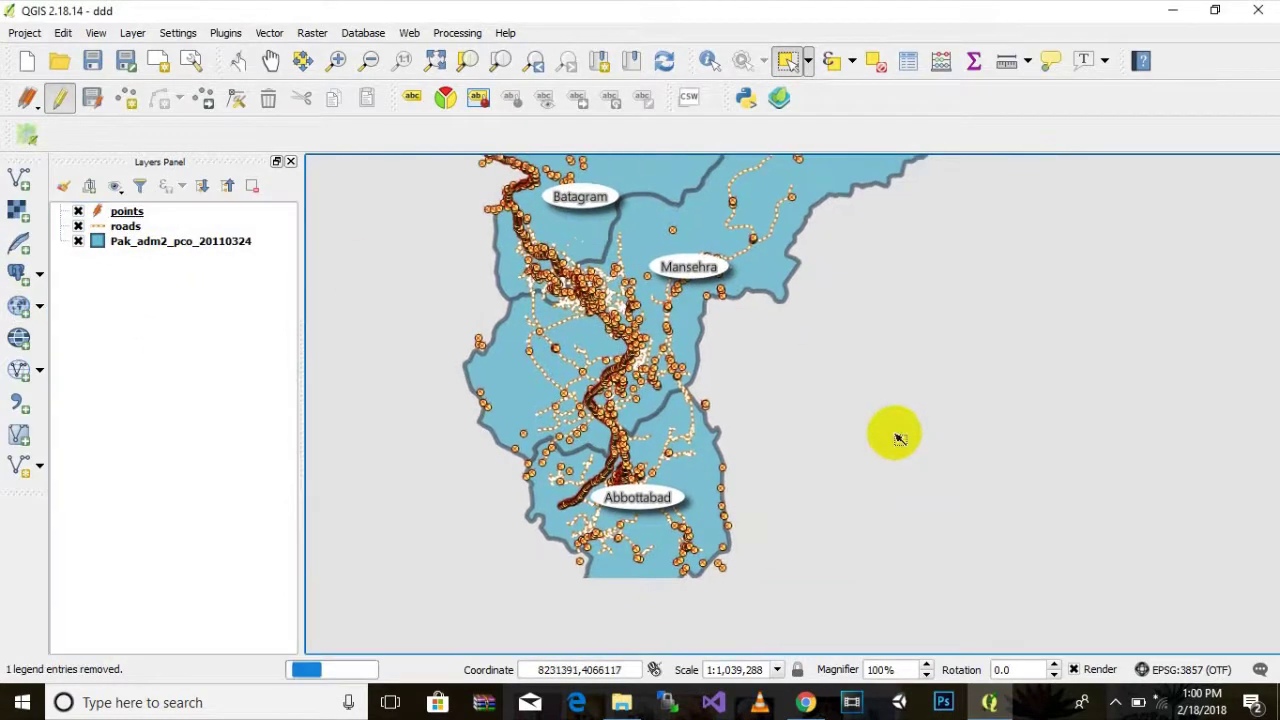
drag(879, 317, 820, 437)
drag(1013, 274, 991, 314)
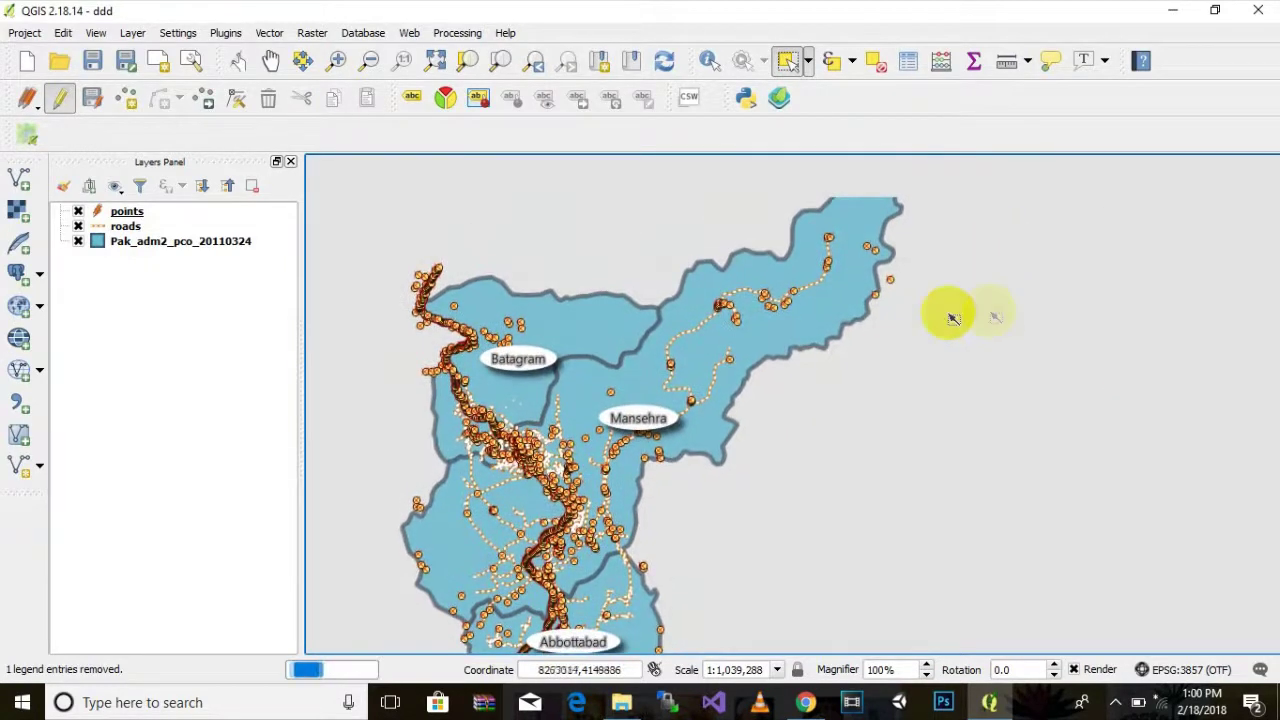
drag(926, 275, 894, 317)
key(Delete)
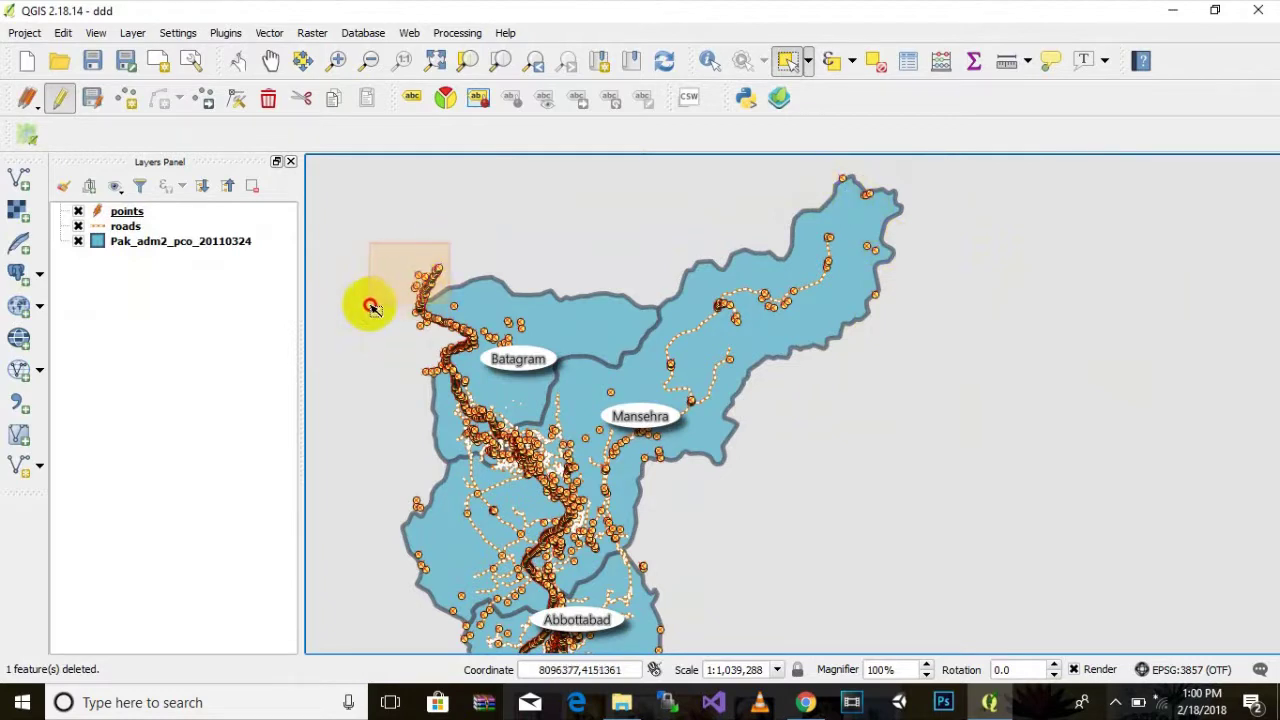
key(Delete)
Delete the remaining points outside Batagram's western boundary.
drag(356, 295, 452, 388)
key(Delete)
key(Delete)
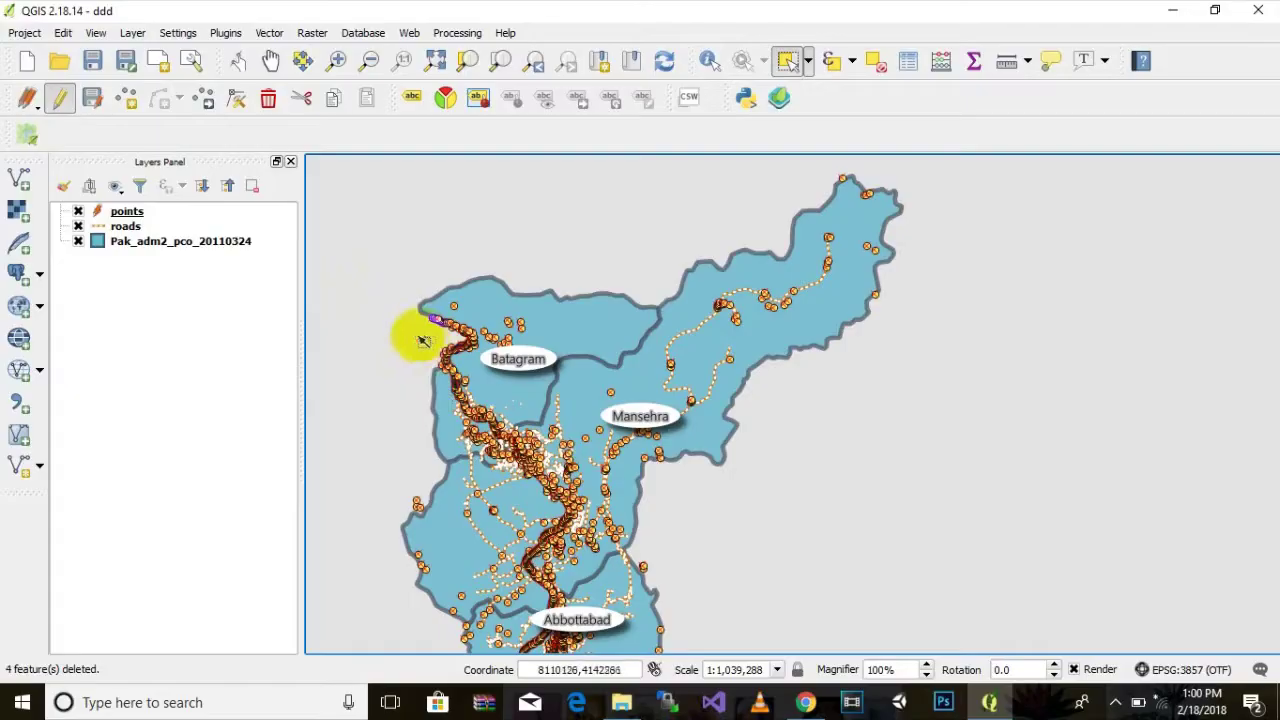
key(Delete)
drag(307, 387, 456, 452)
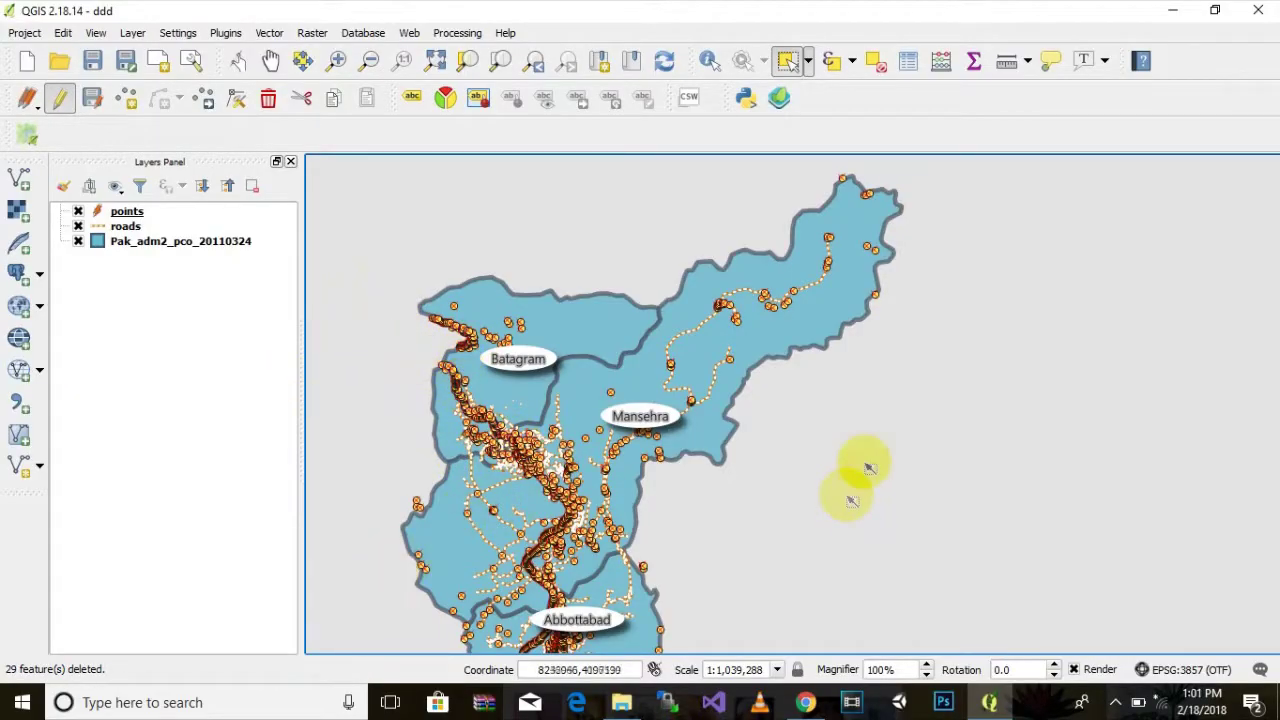
Examine the remaining points and roads around Abbottabad at close range.
scroll(845, 500, down, 1)
drag(837, 543, 823, 449)
scroll(680, 500, up, 2)
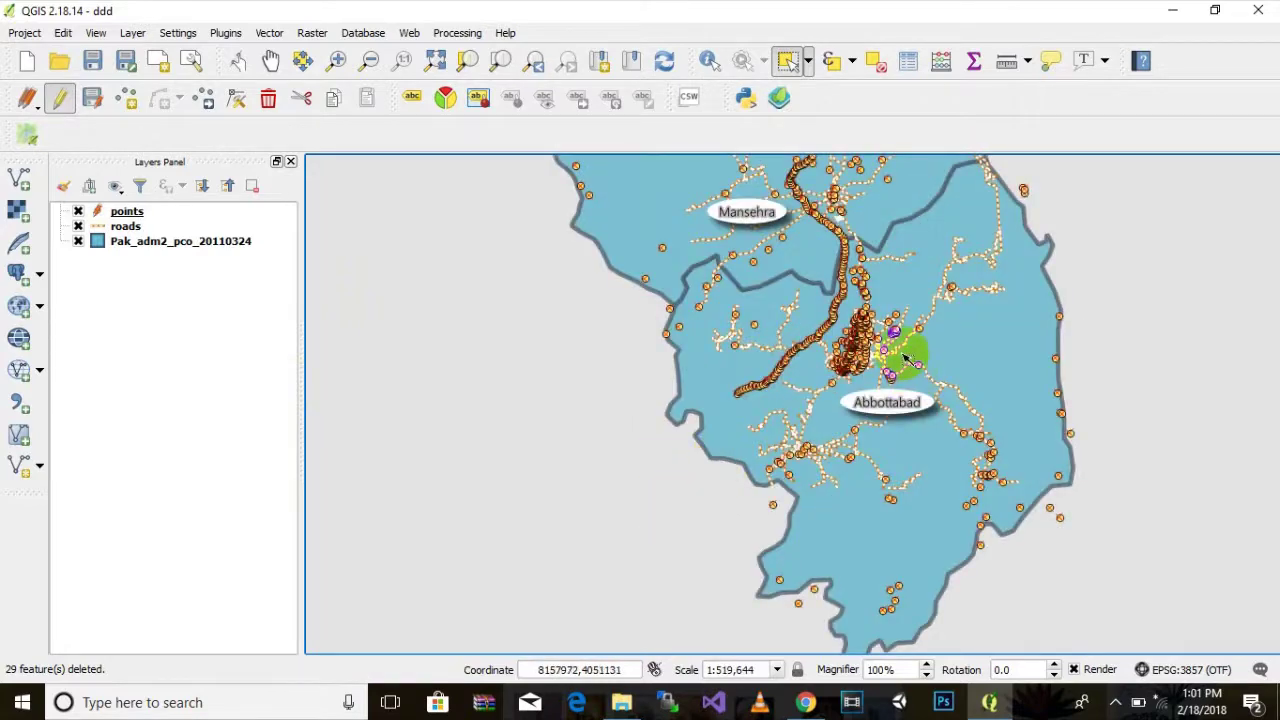
scroll(905, 355, up, 2)
scroll(785, 343, up, 2)
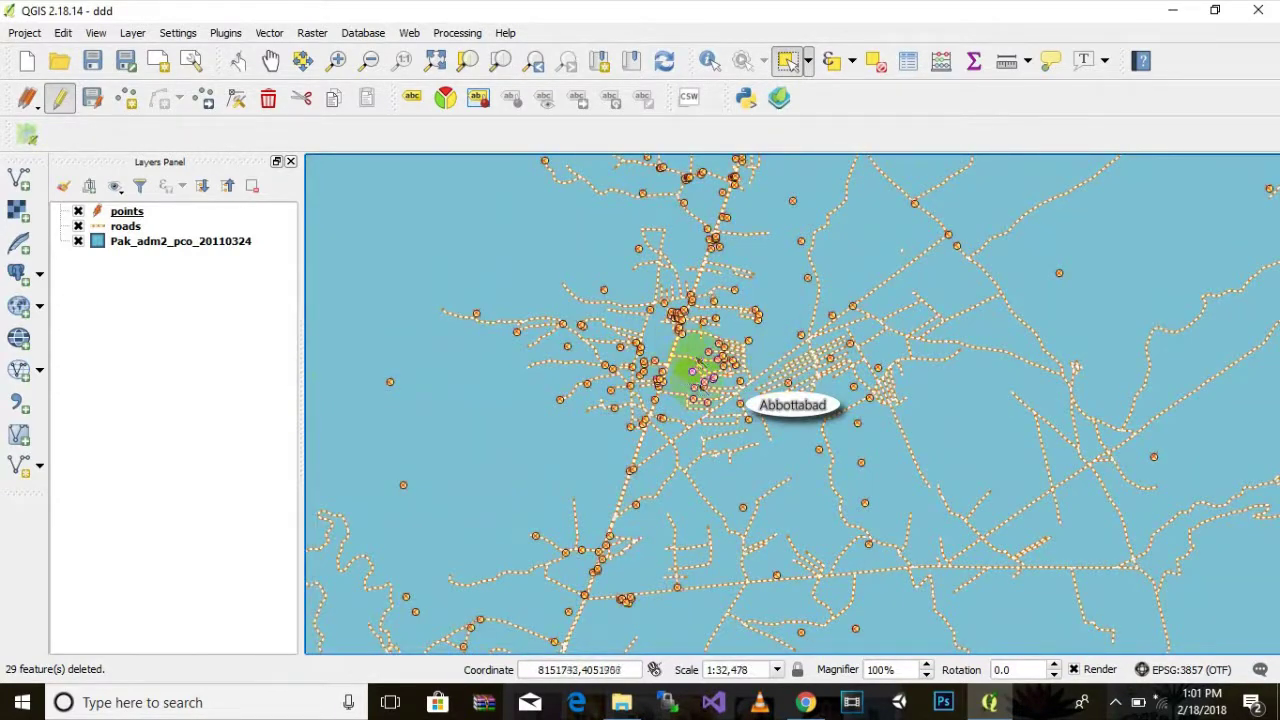
Delete the stray points on Abbottabad's eastern and southwestern edges and those just outside Mansehra's western boundary.
scroll(692, 370, down, 2)
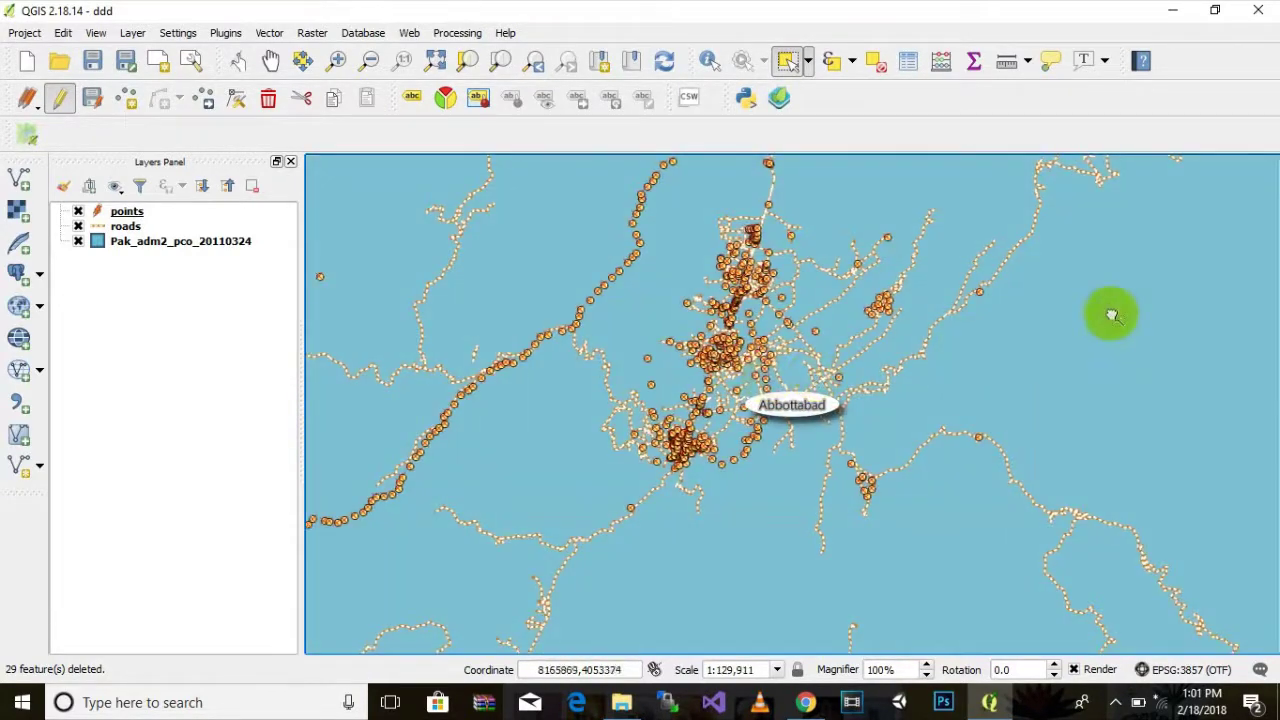
scroll(1014, 323, down, 3)
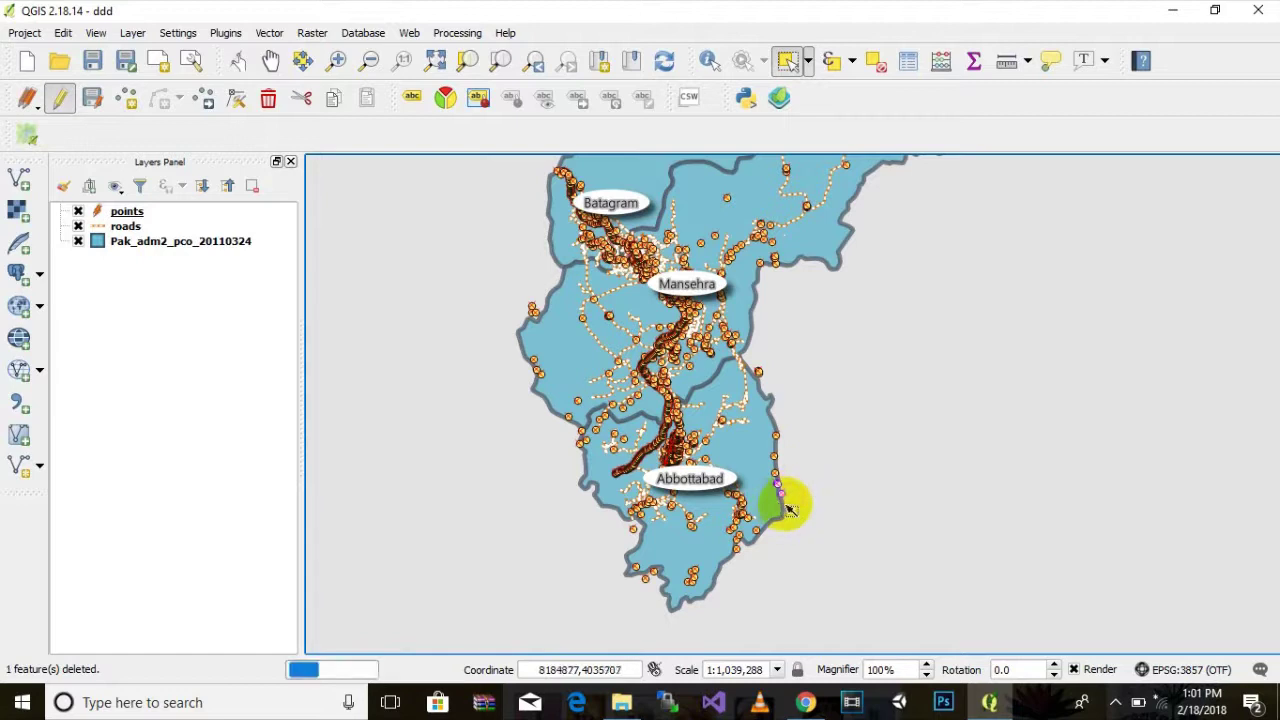
key(Delete)
click(637, 606)
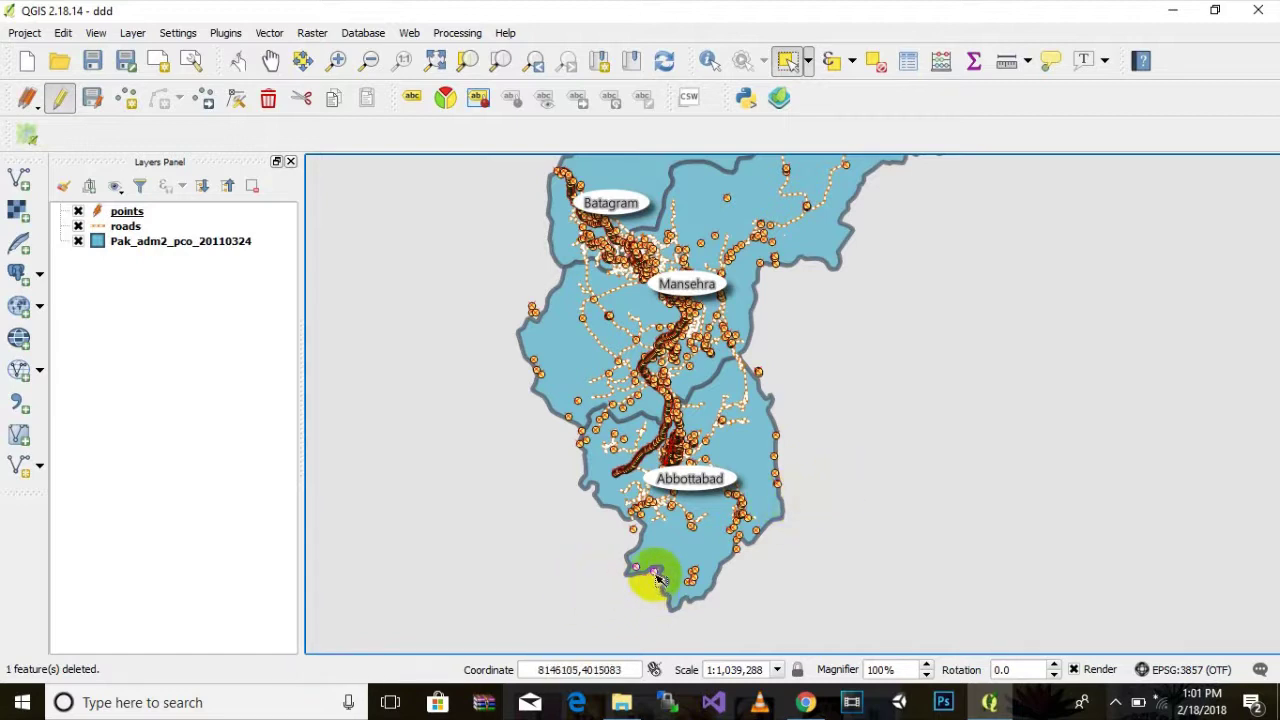
drag(503, 298, 537, 313)
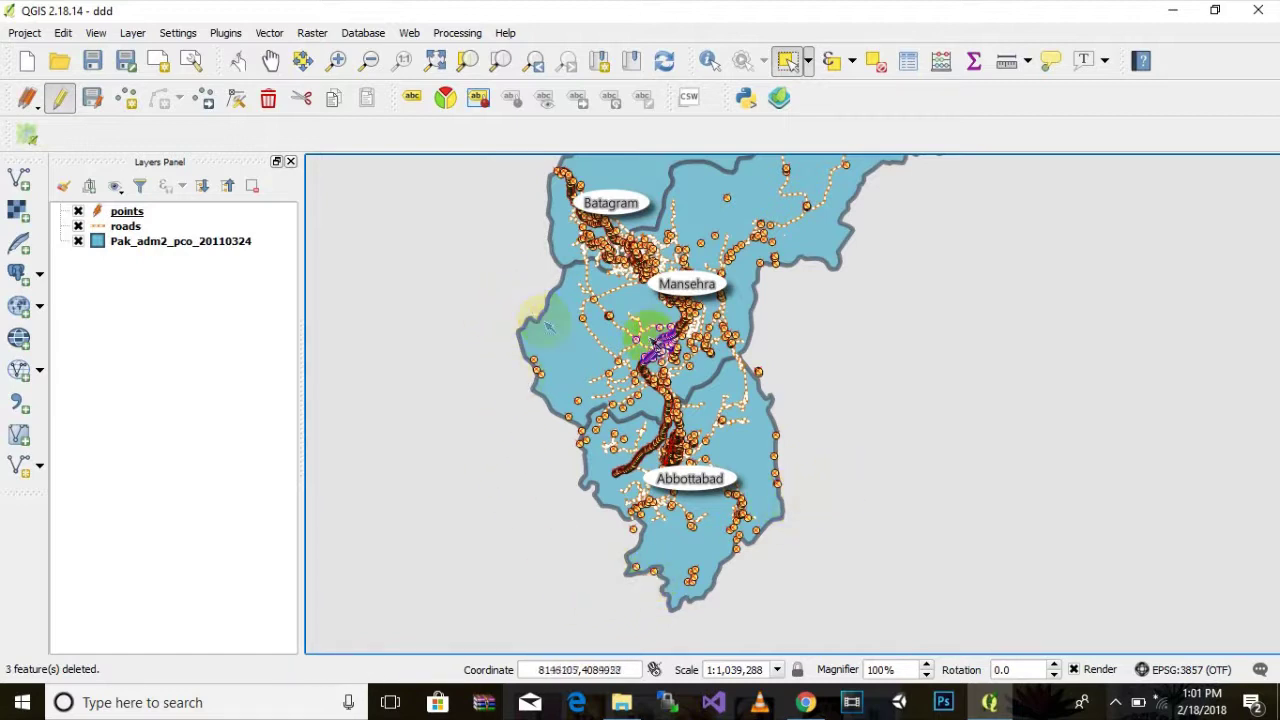
Save the points layer edits, end its editing session and save the project.
scroll(837, 331, up, 1)
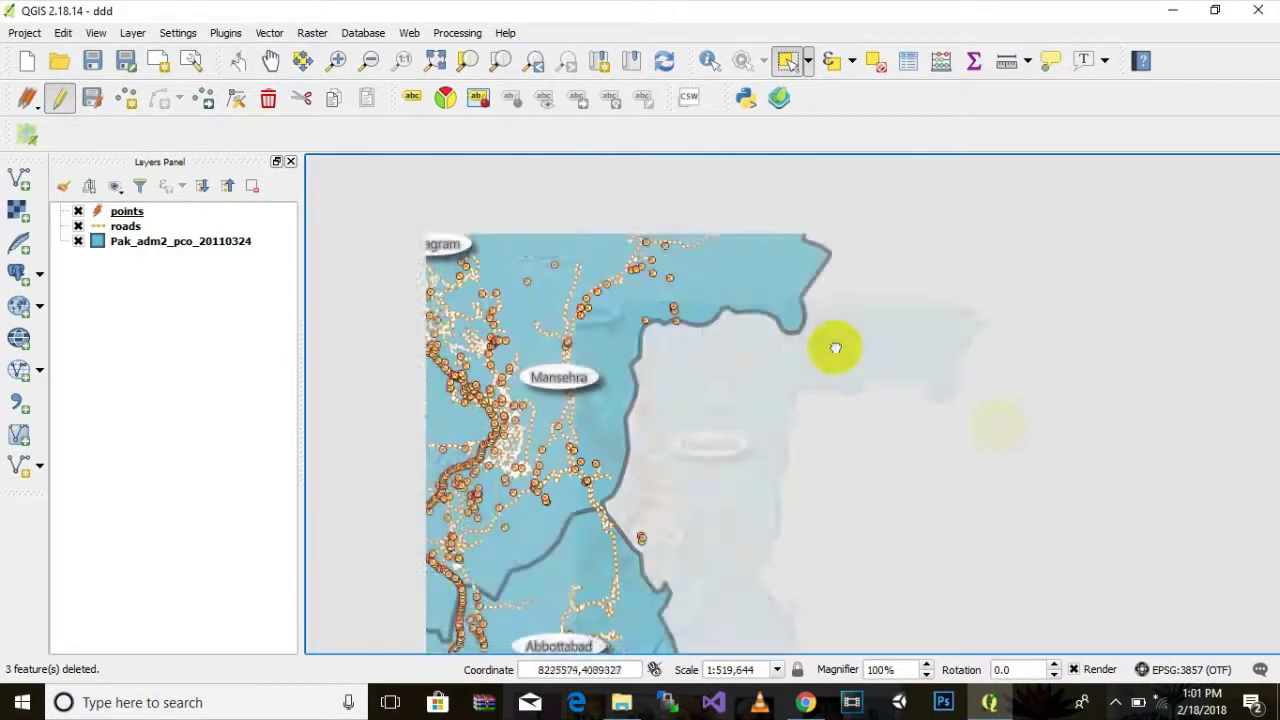
scroll(835, 347, down, 2)
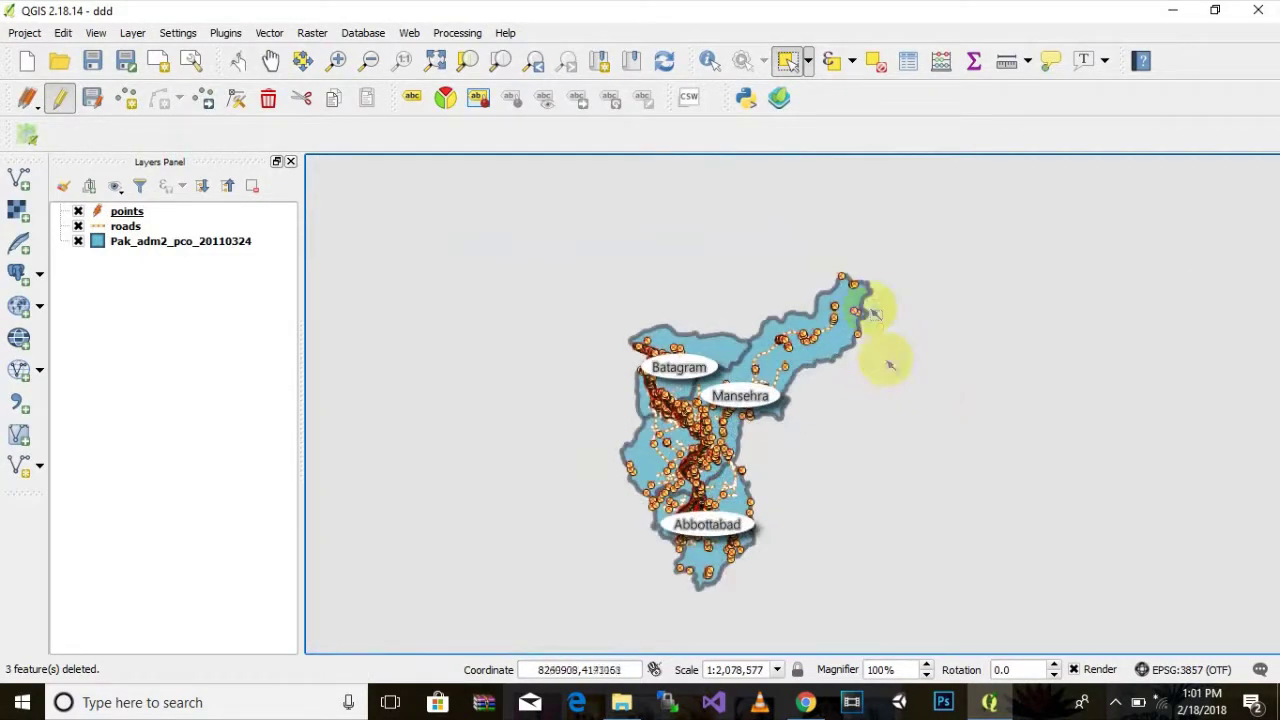
scroll(806, 492, up, 1)
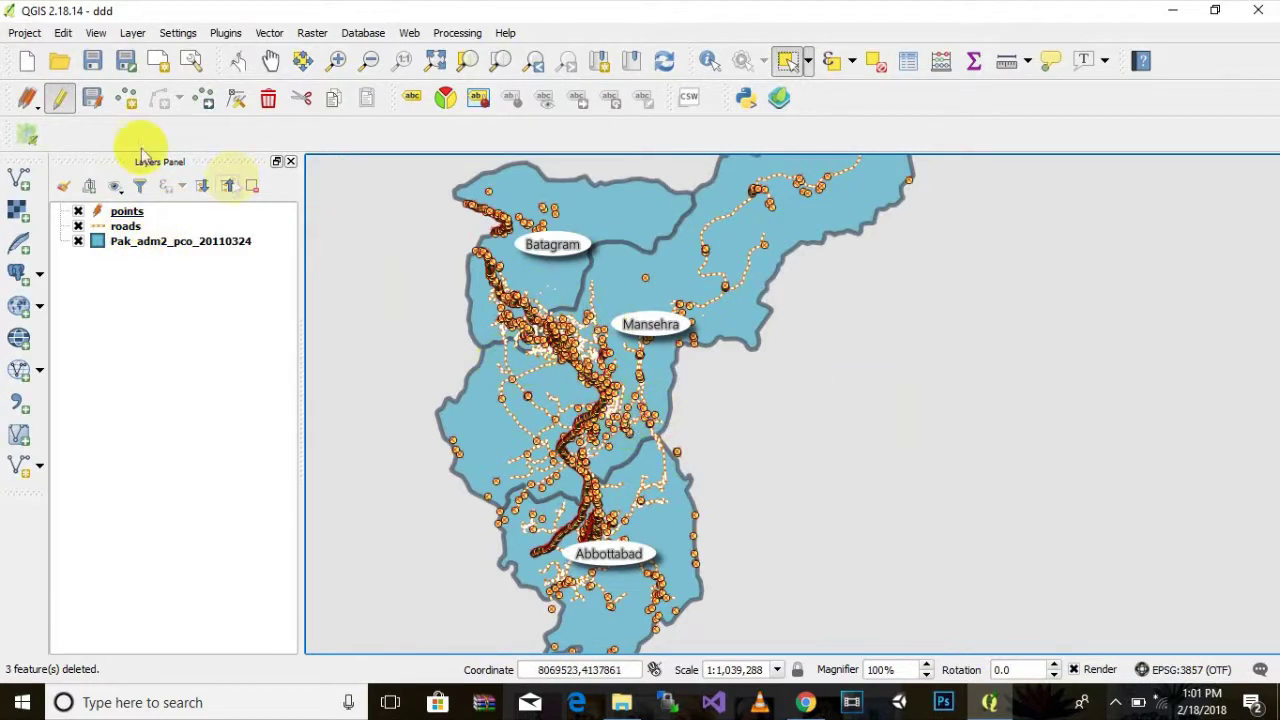
click(62, 107)
click(553, 359)
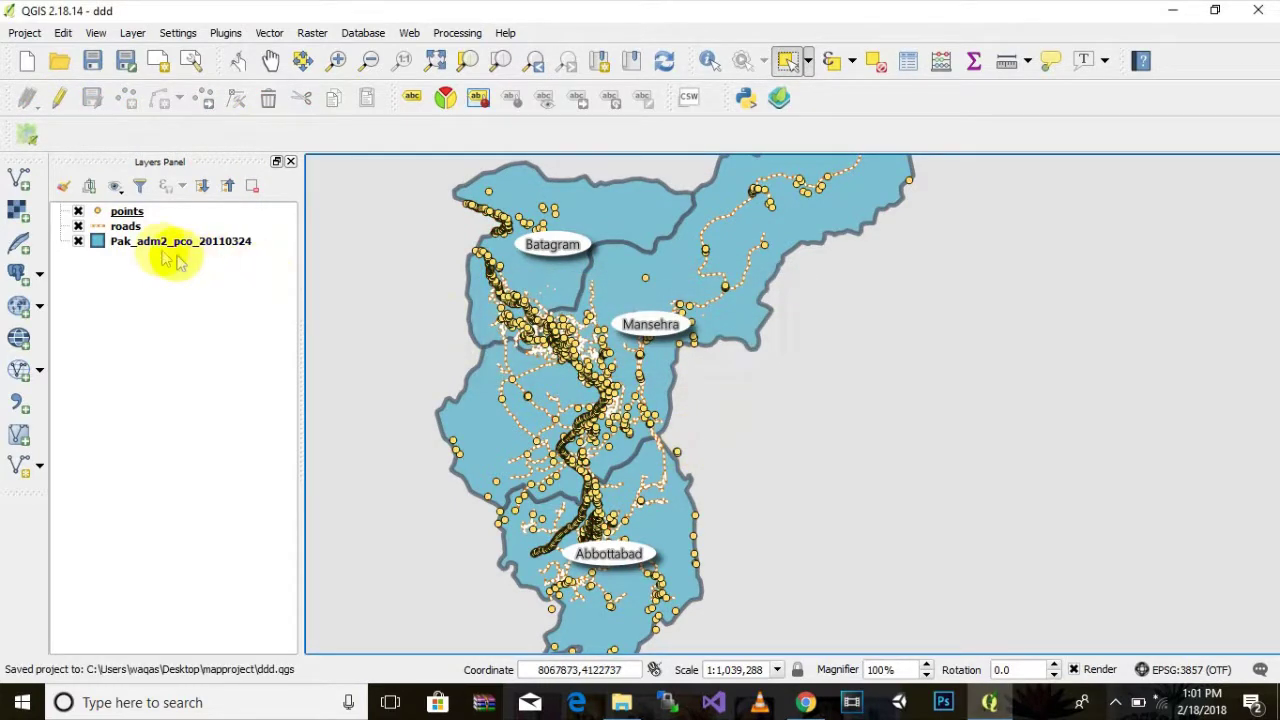
Open the points layer's attribute table and sort its records by the name field in ascending order.
right_click(126, 211)
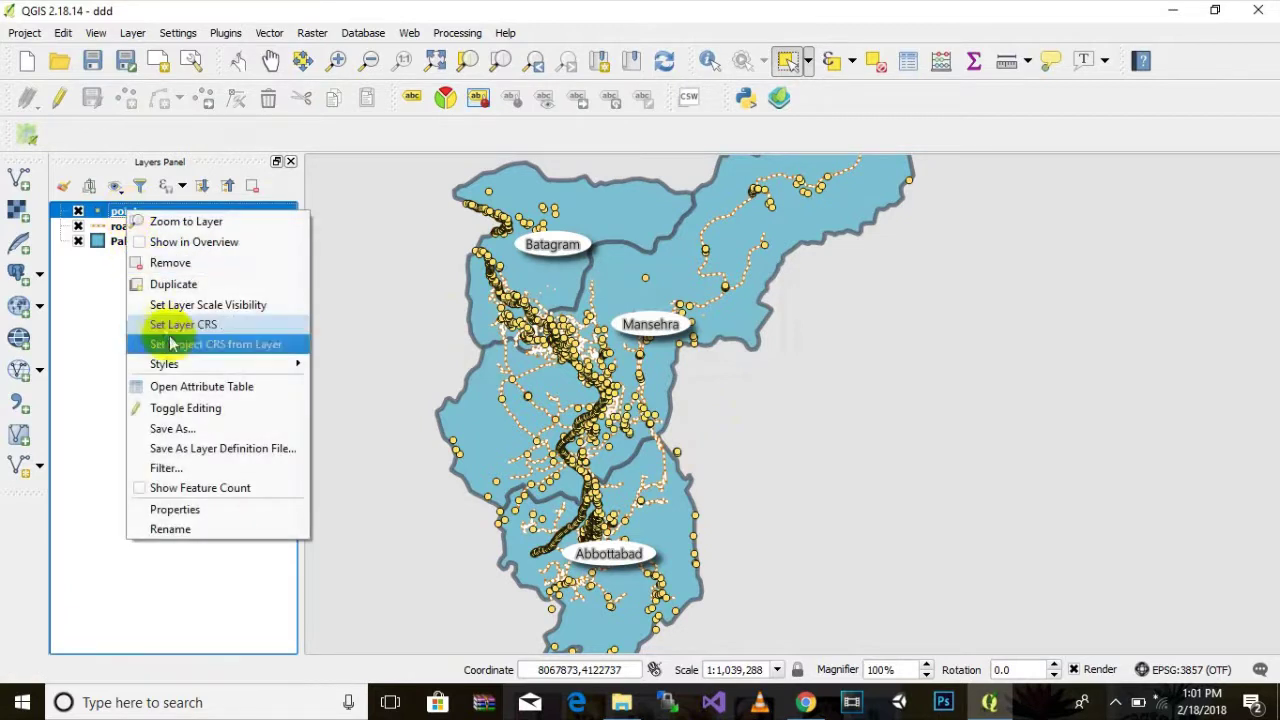
click(193, 387)
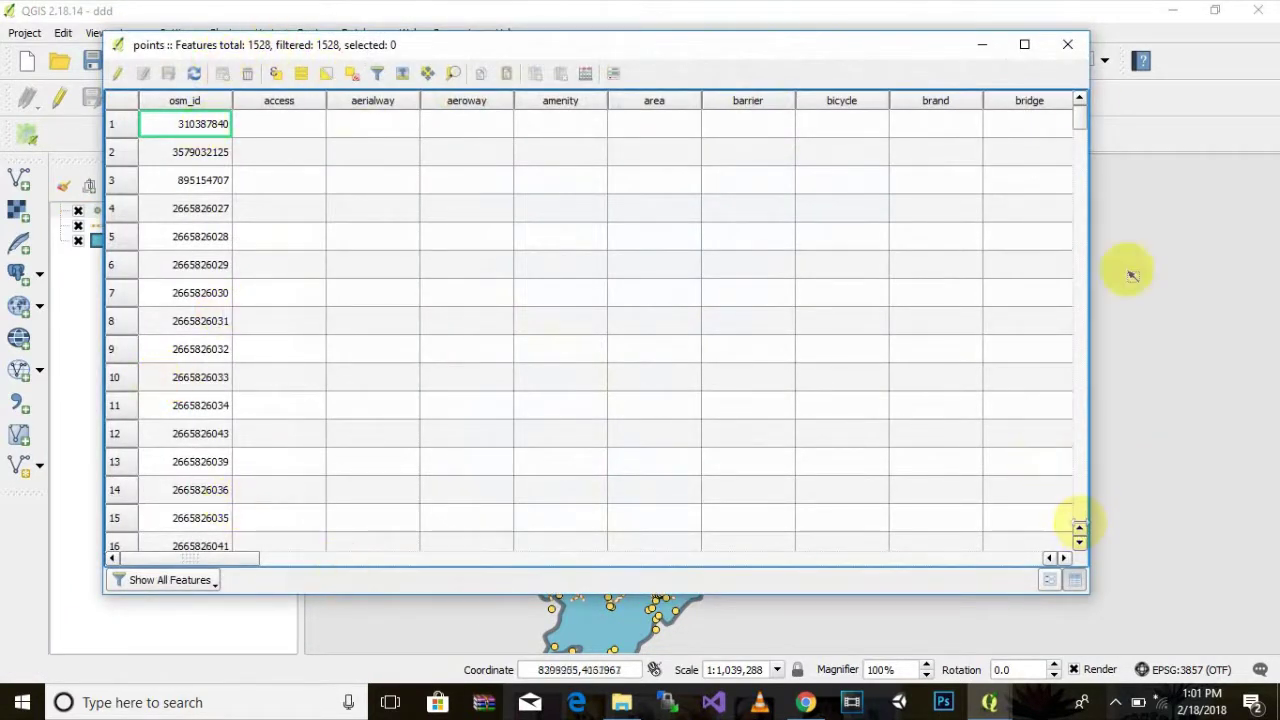
drag(1080, 112, 1076, 515)
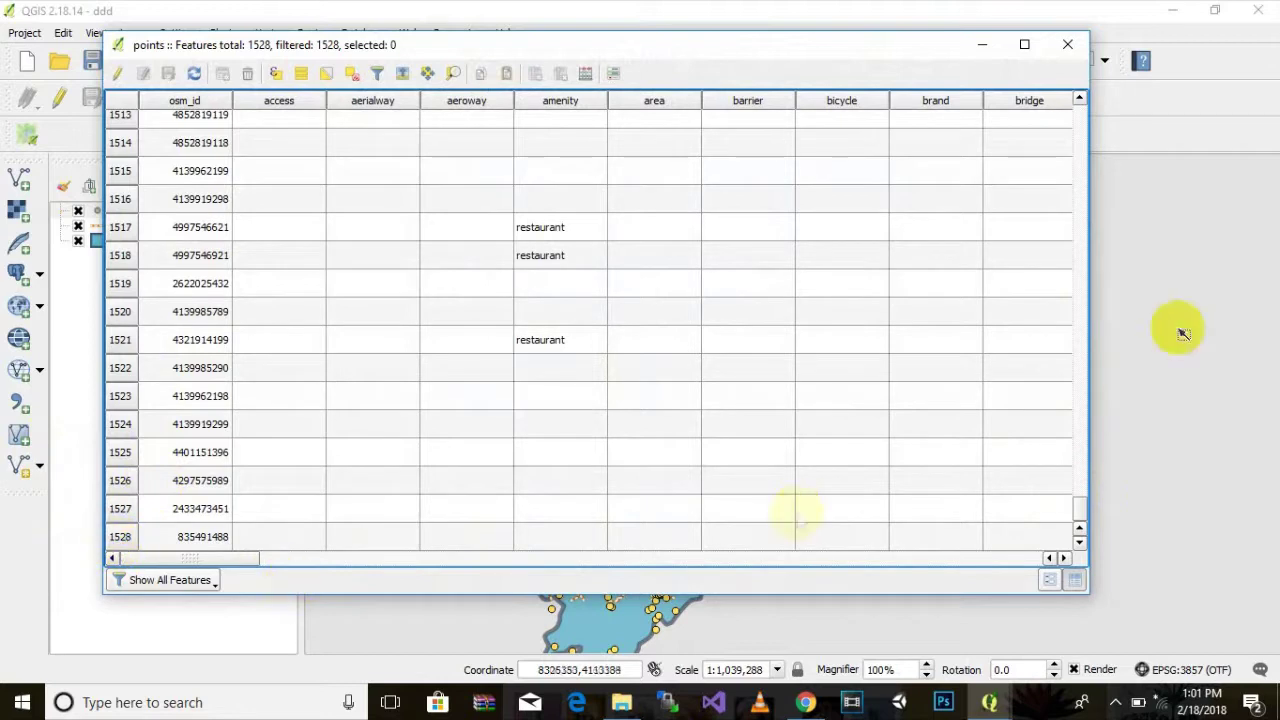
drag(1080, 520, 1086, 109)
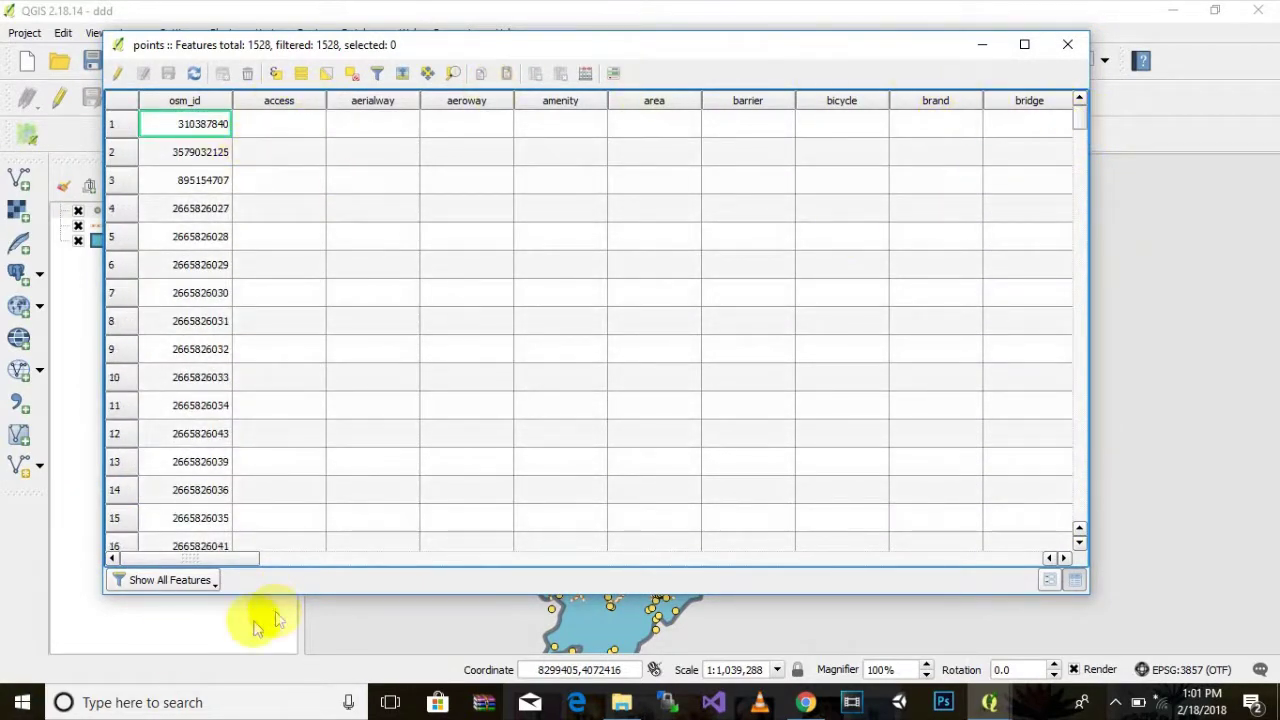
drag(220, 560, 618, 557)
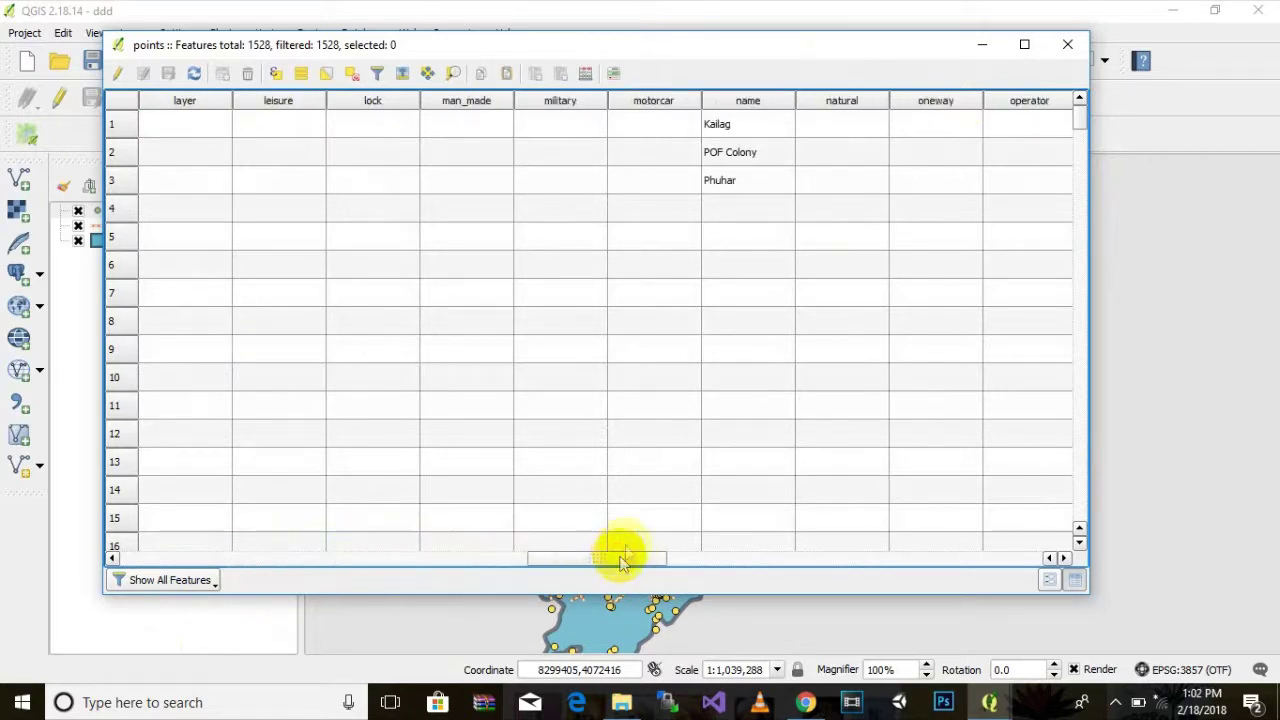
click(743, 101)
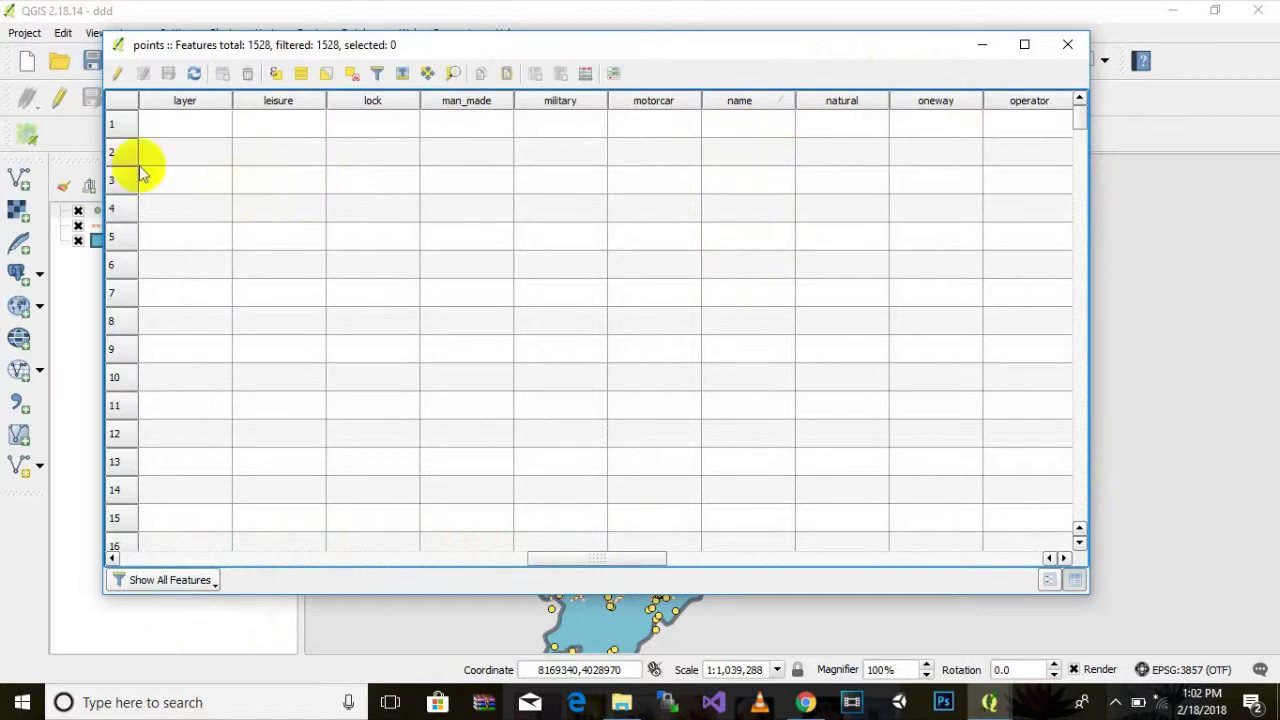
Enable editing on the points layer and delete all records with an empty name, rows 1 through 902.
click(117, 75)
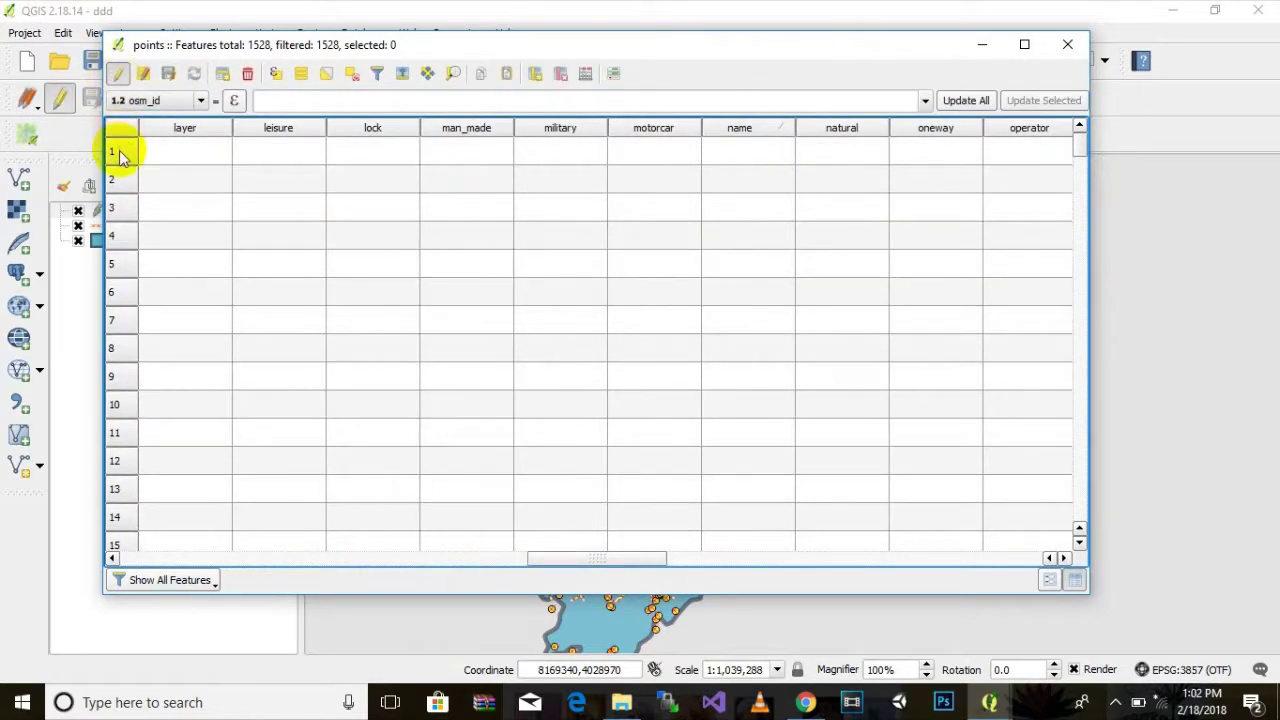
click(118, 153)
scroll(878, 264, down, 4)
scroll(881, 266, down, 20)
scroll(886, 270, down, 20)
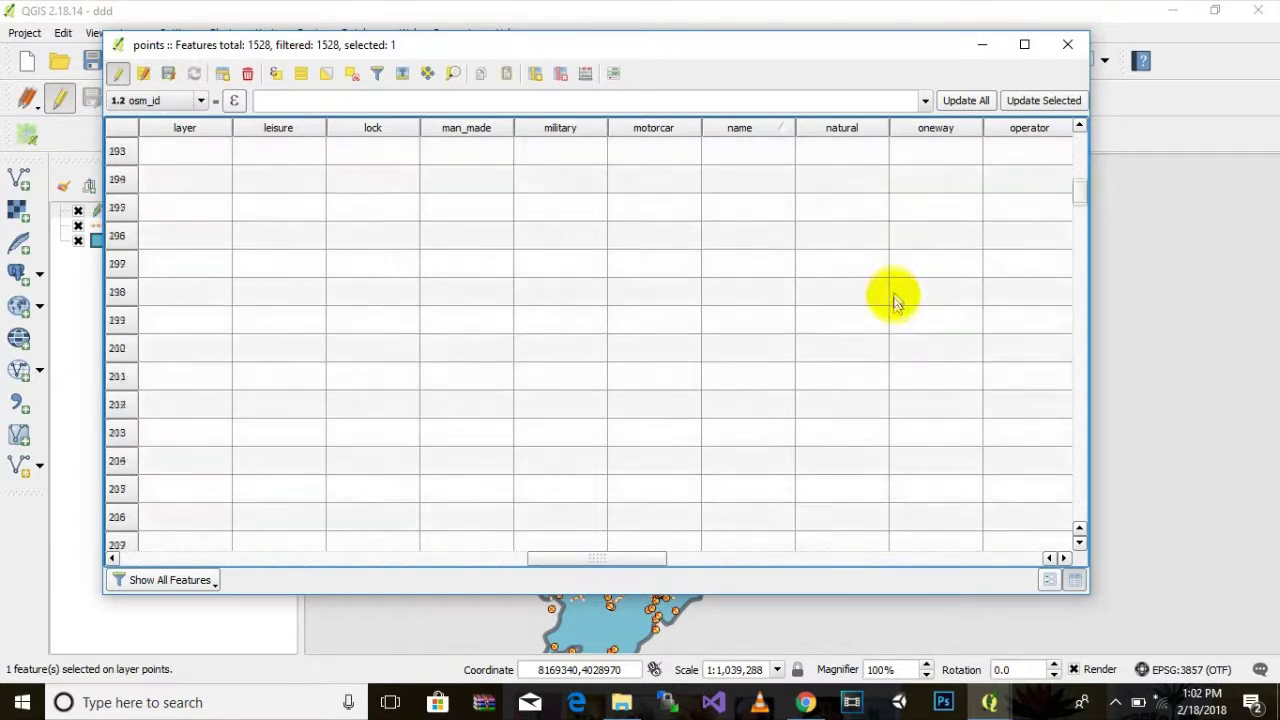
scroll(918, 306, down, 20)
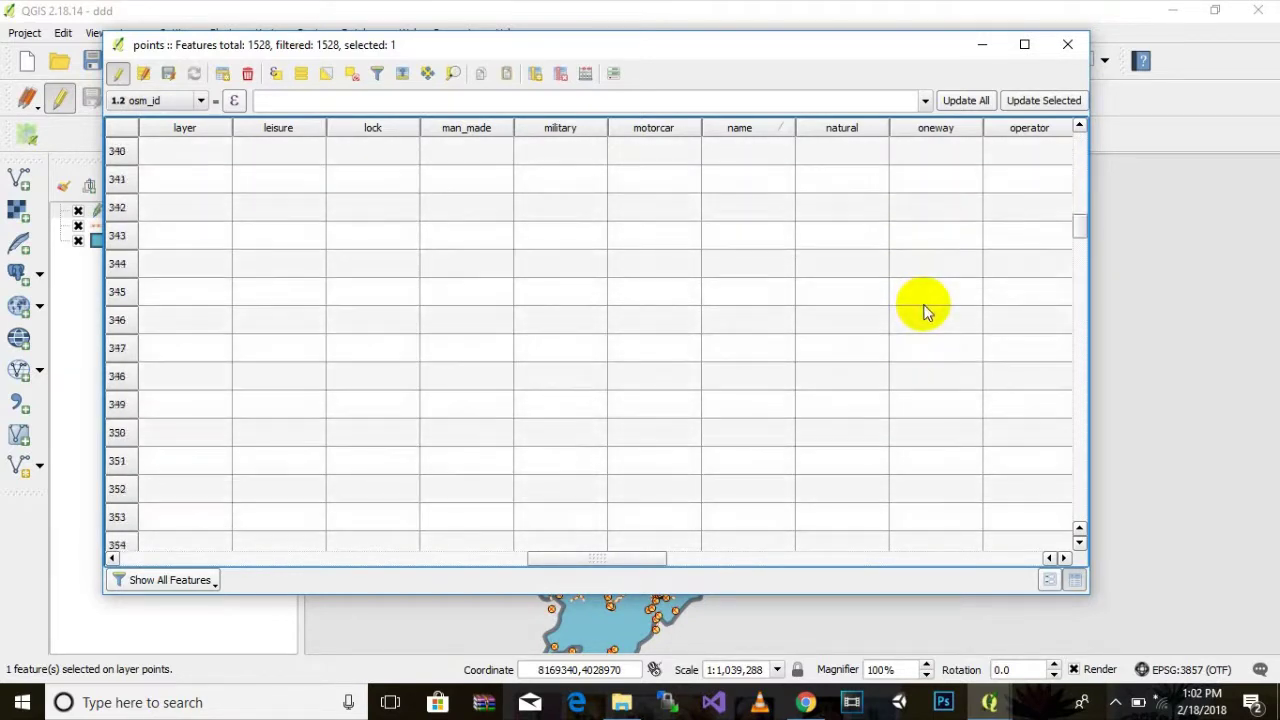
scroll(928, 313, down, 20)
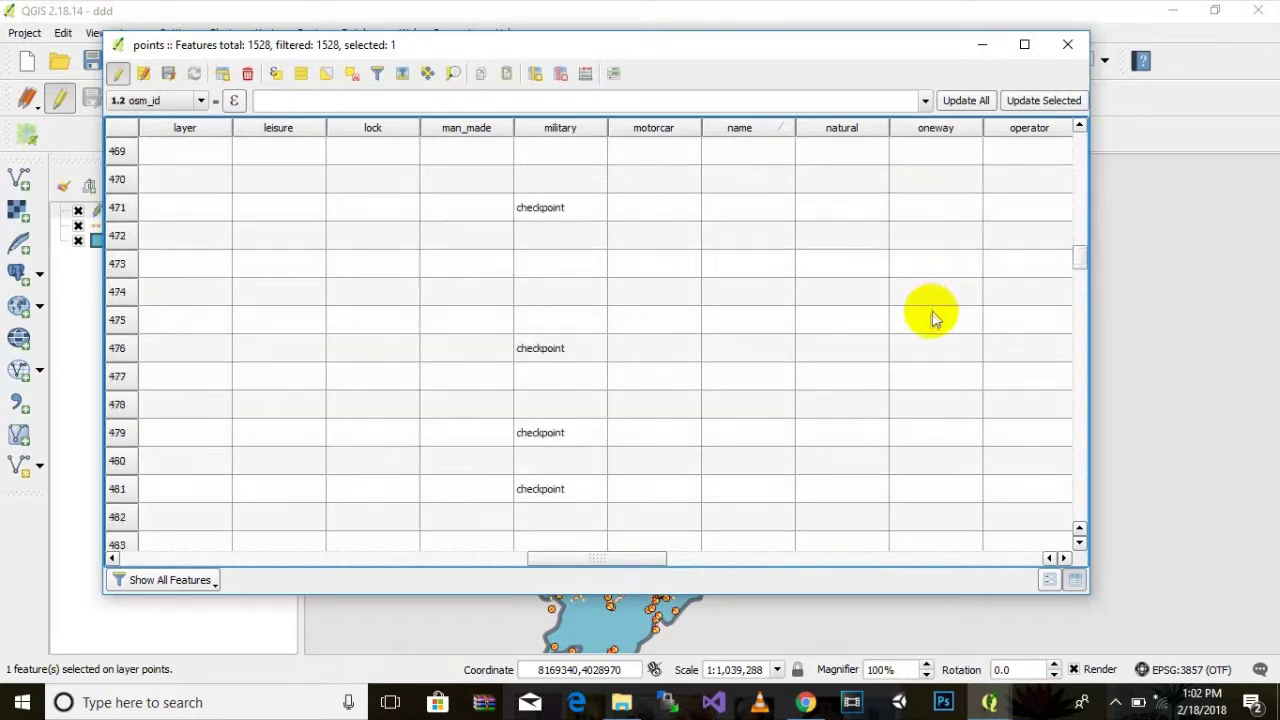
scroll(928, 318, down, 20)
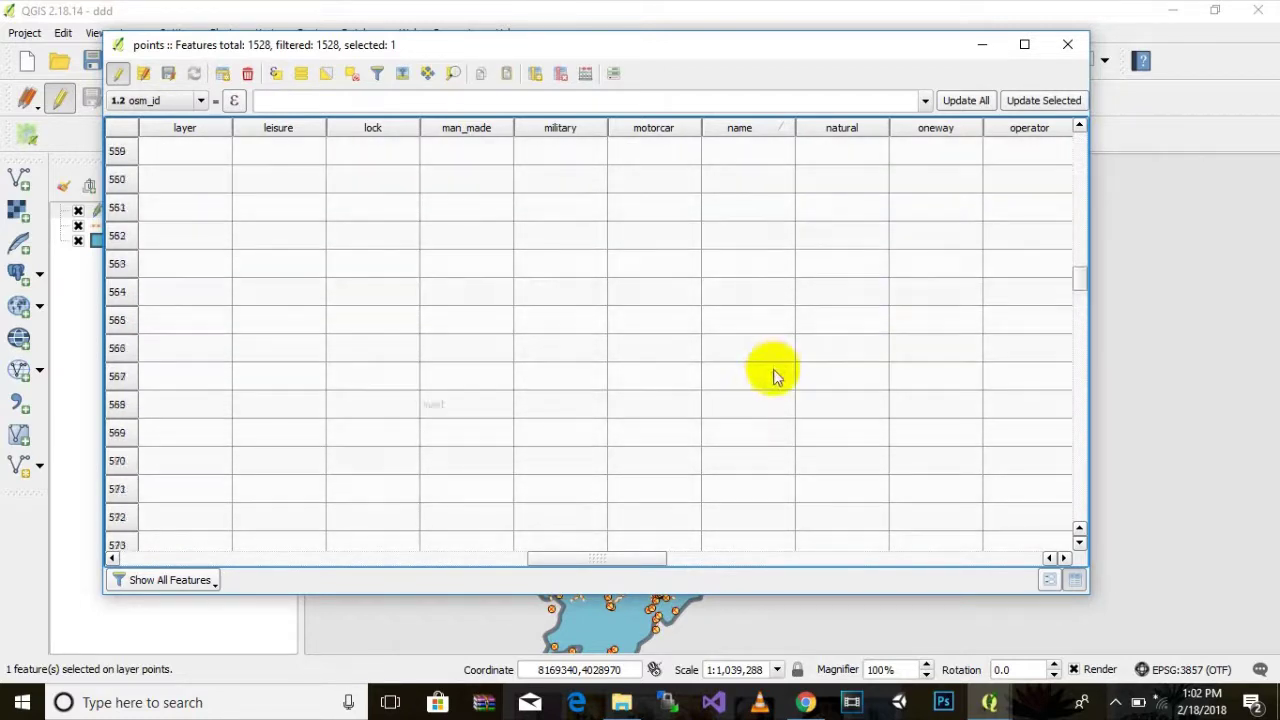
scroll(793, 378, down, 20)
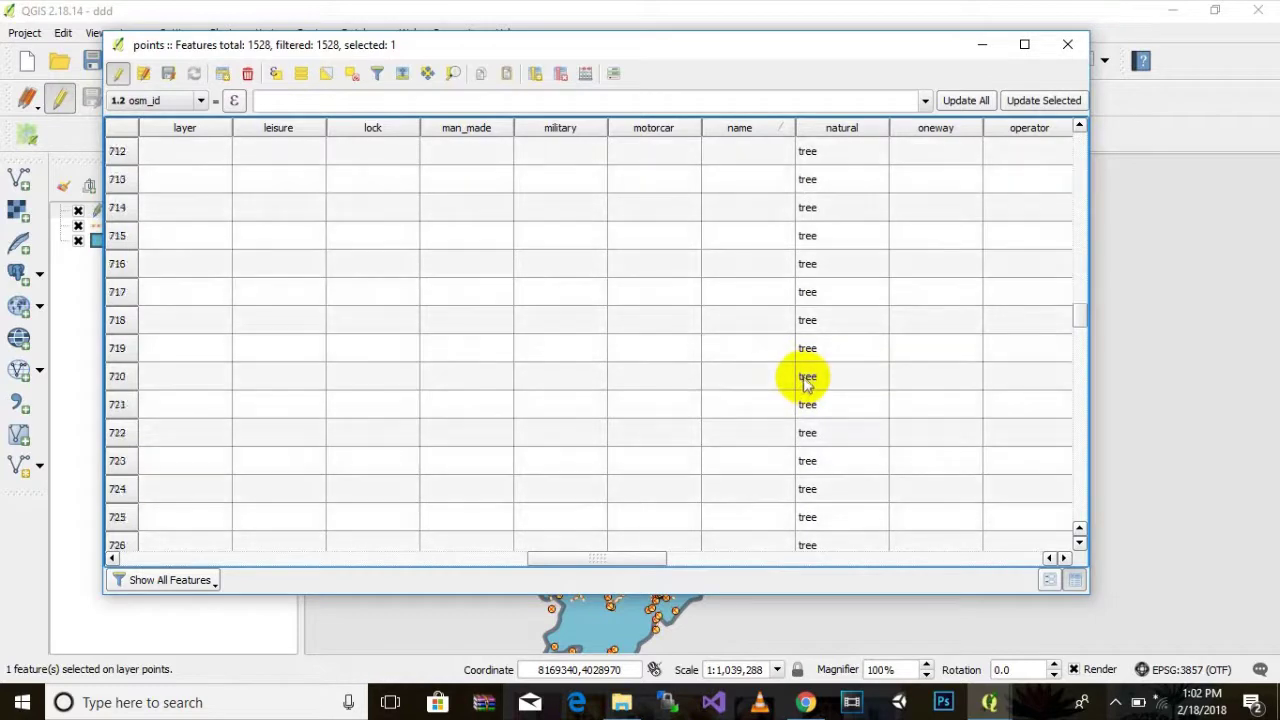
scroll(806, 385, down, 8)
scroll(799, 385, down, 20)
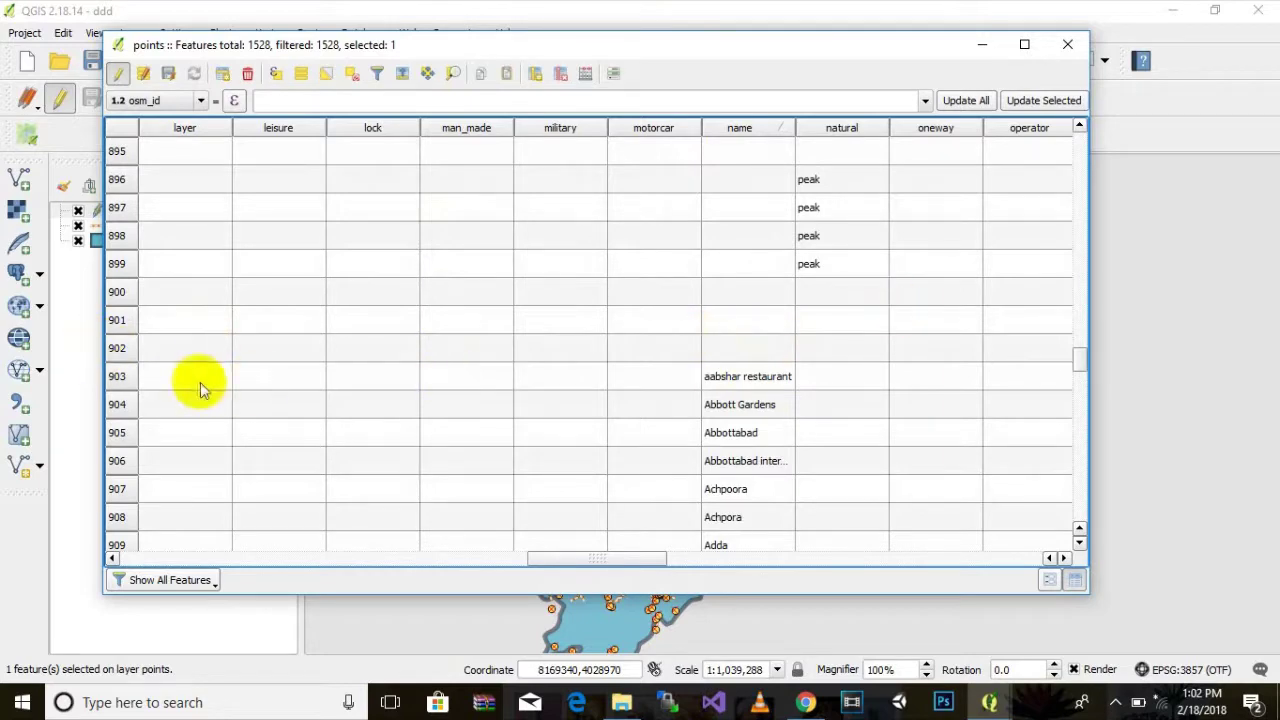
shift+click(120, 347)
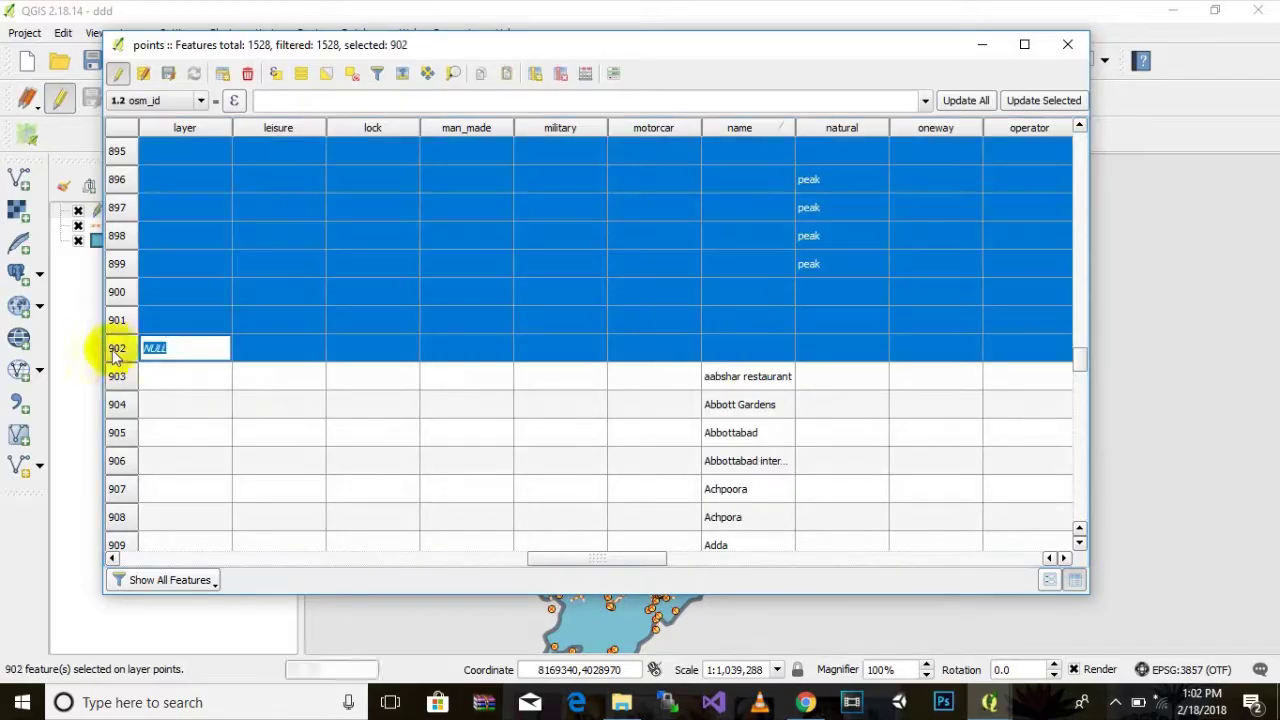
click(248, 76)
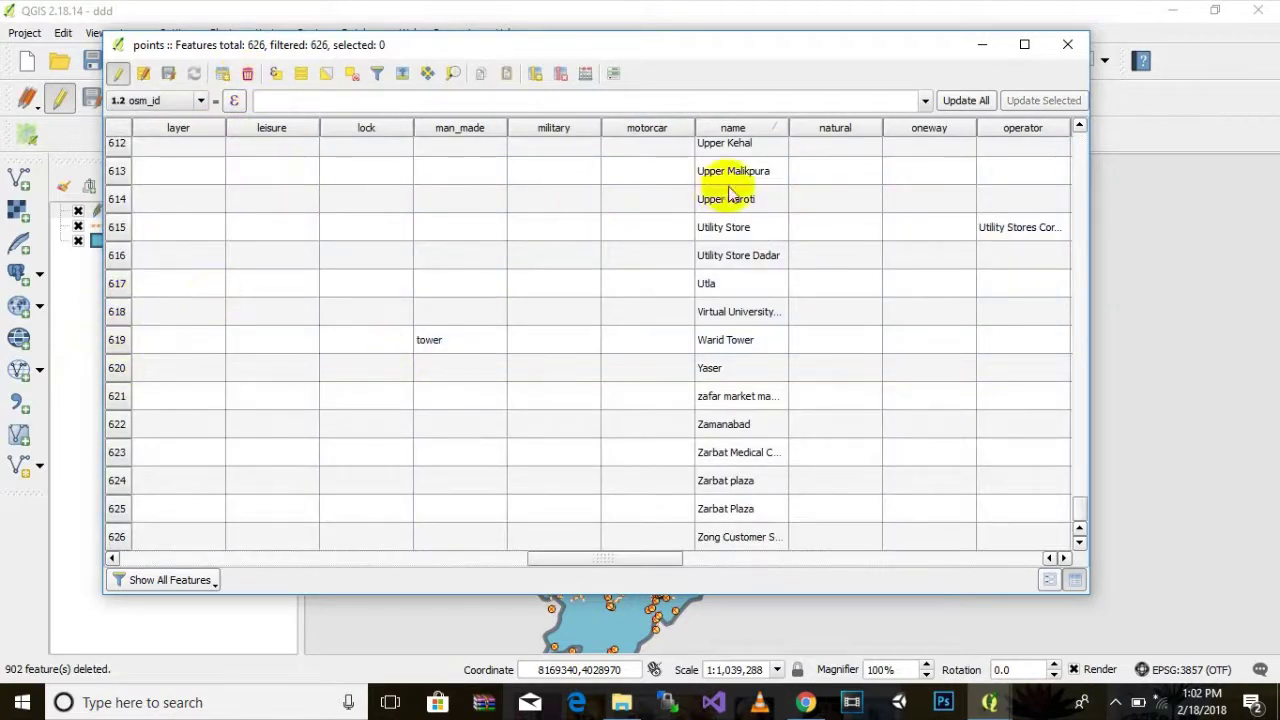
Delete the five records with garbled names between Tune Hotel and ubl, rows 603 through 607.
scroll(729, 186, up, 3)
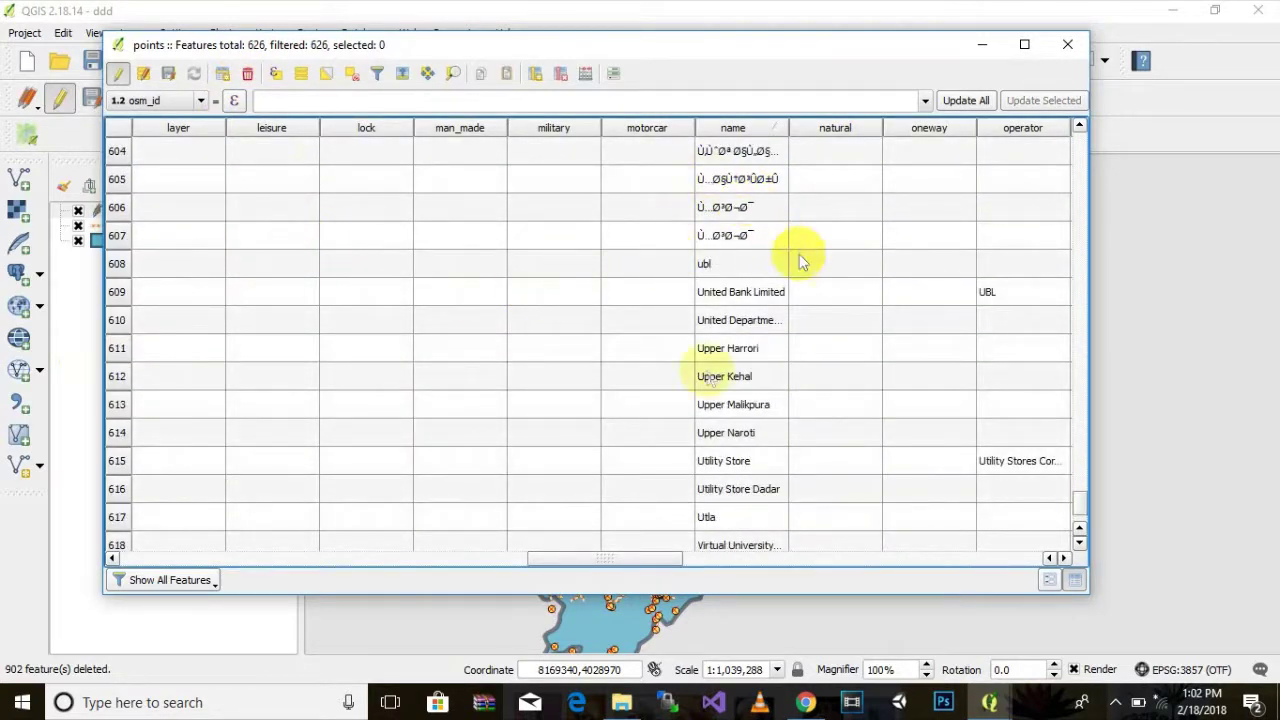
scroll(700, 370, up, 4)
scroll(700, 370, up, 2)
scroll(700, 365, down, 7)
scroll(703, 360, up, 3)
click(724, 294)
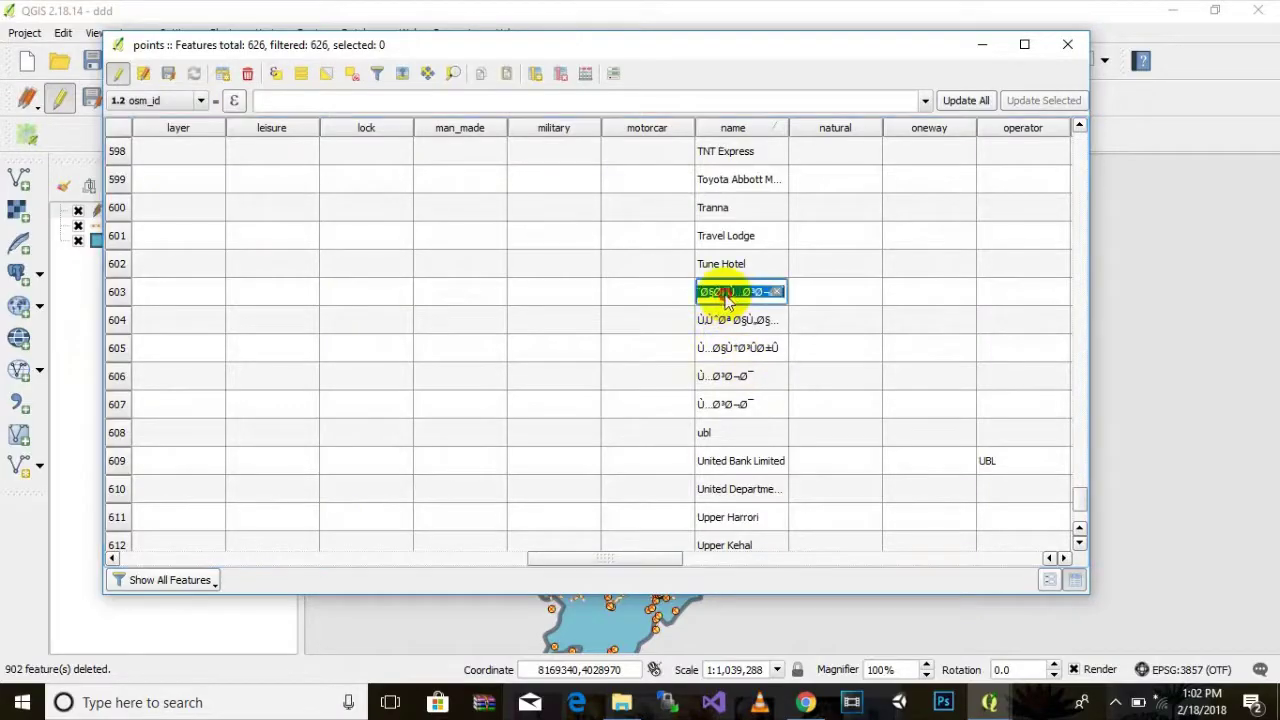
click(762, 323)
click(620, 350)
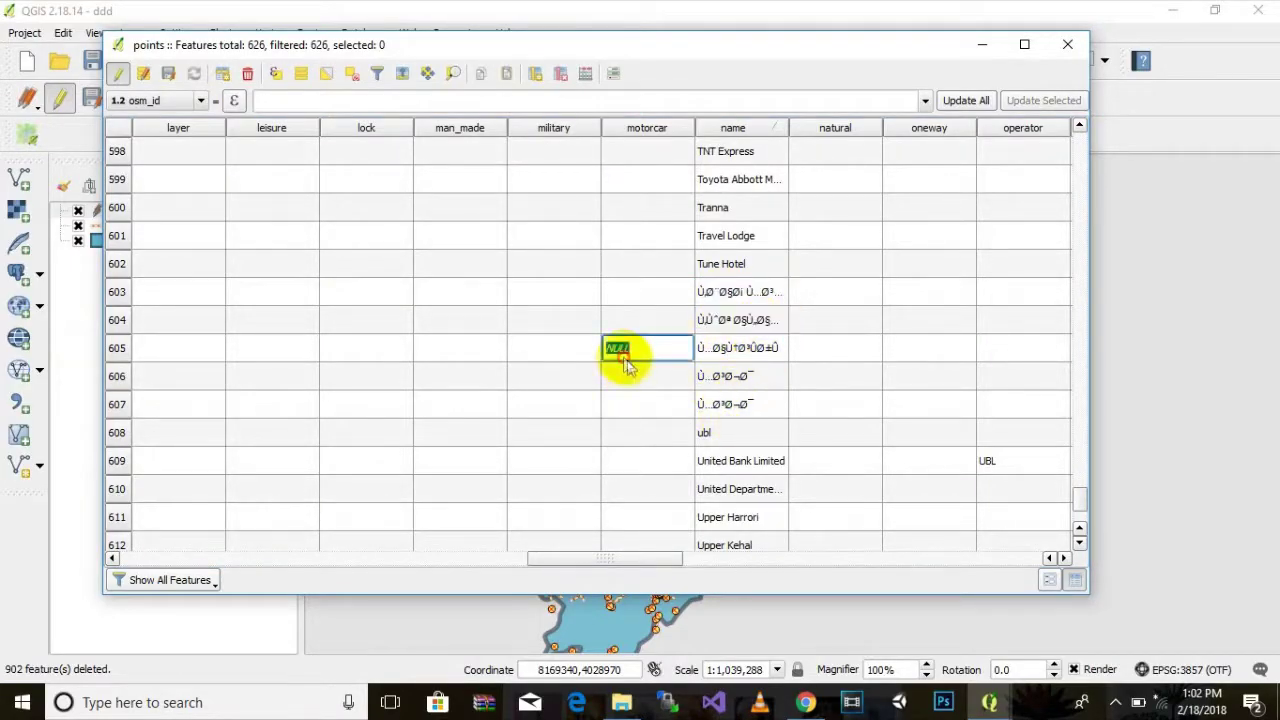
click(116, 294)
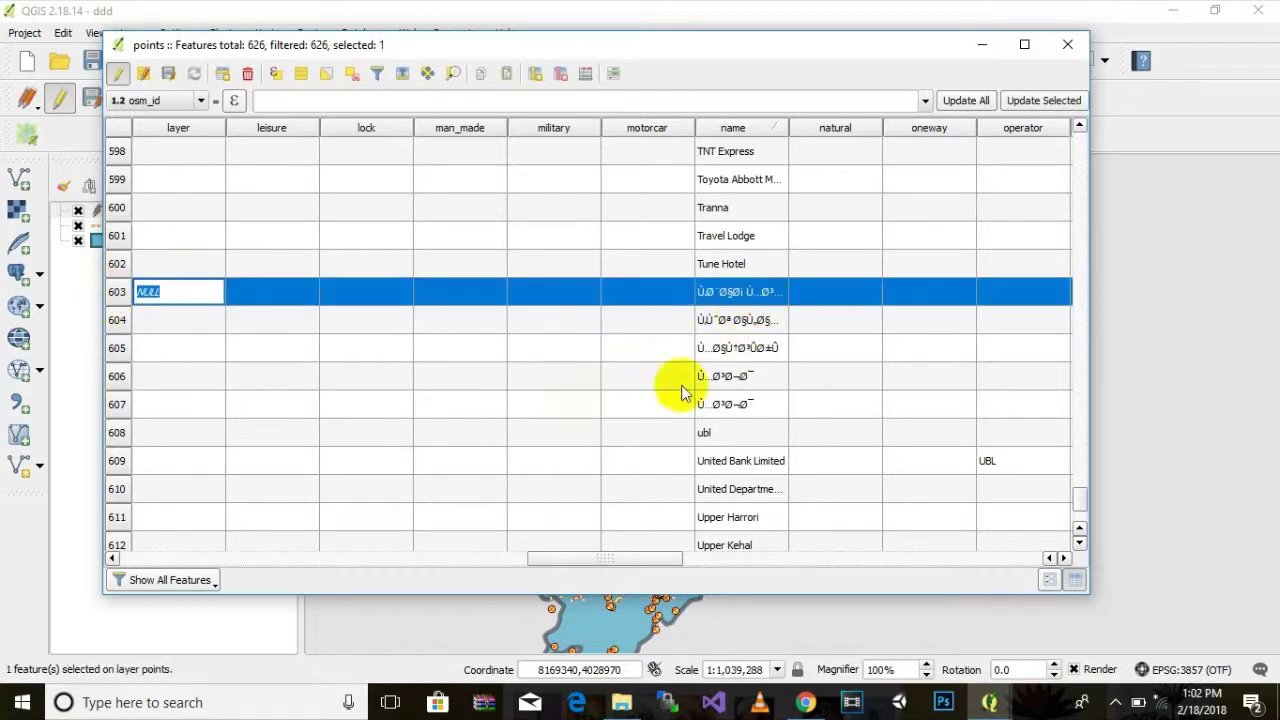
shift+click(116, 404)
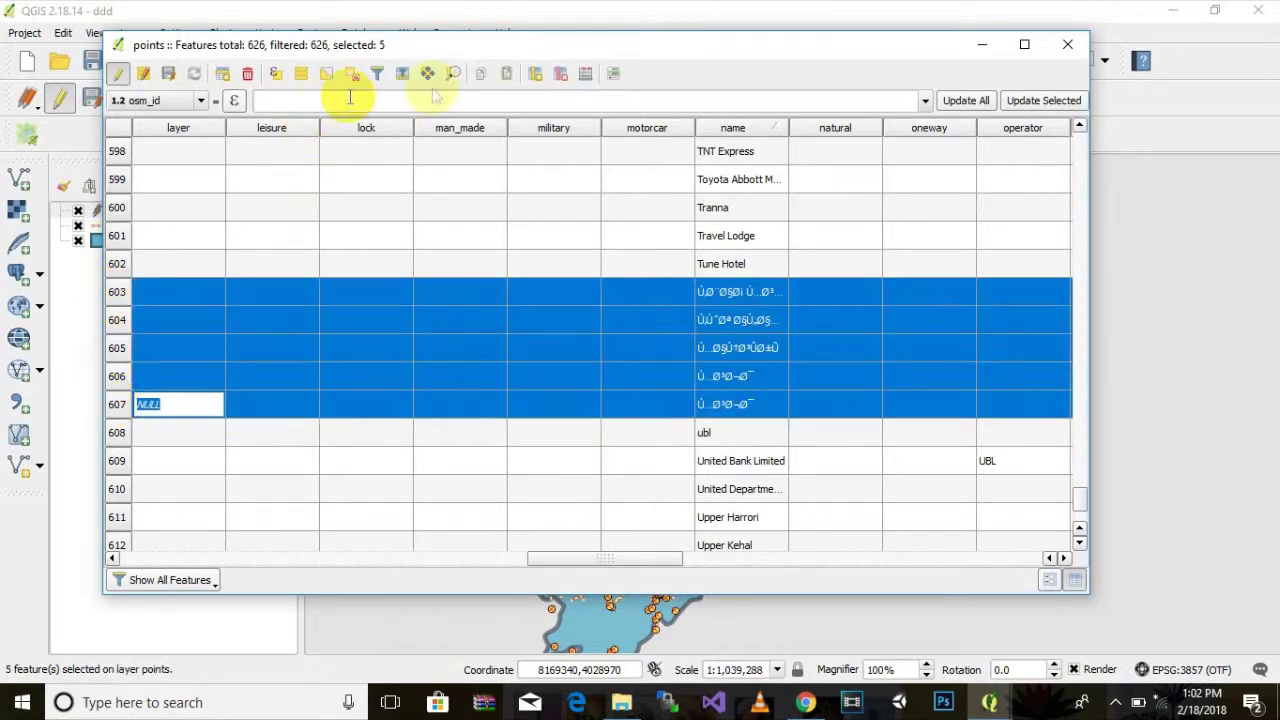
click(247, 74)
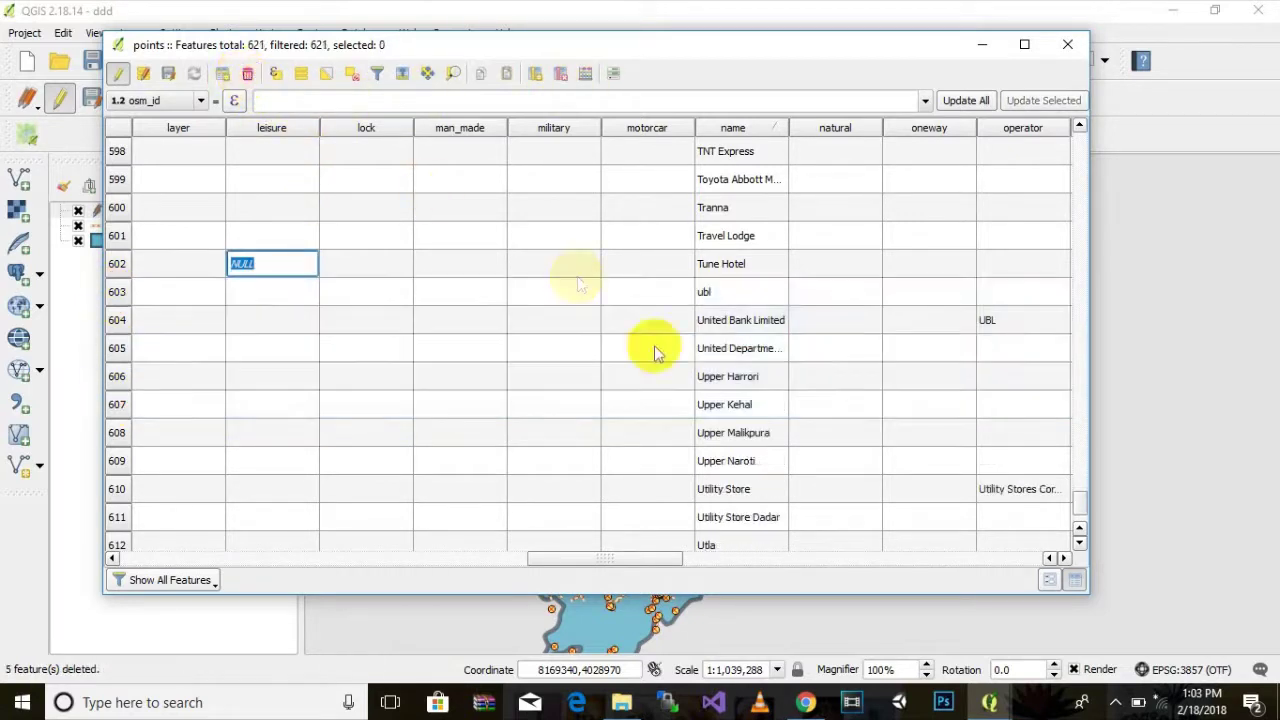
Delete the three records with garbled names between Noori Top and Oghaz Banda, rows 442 through 444.
scroll(657, 351, down, 3)
scroll(660, 400, up, 3)
scroll(662, 403, up, 11)
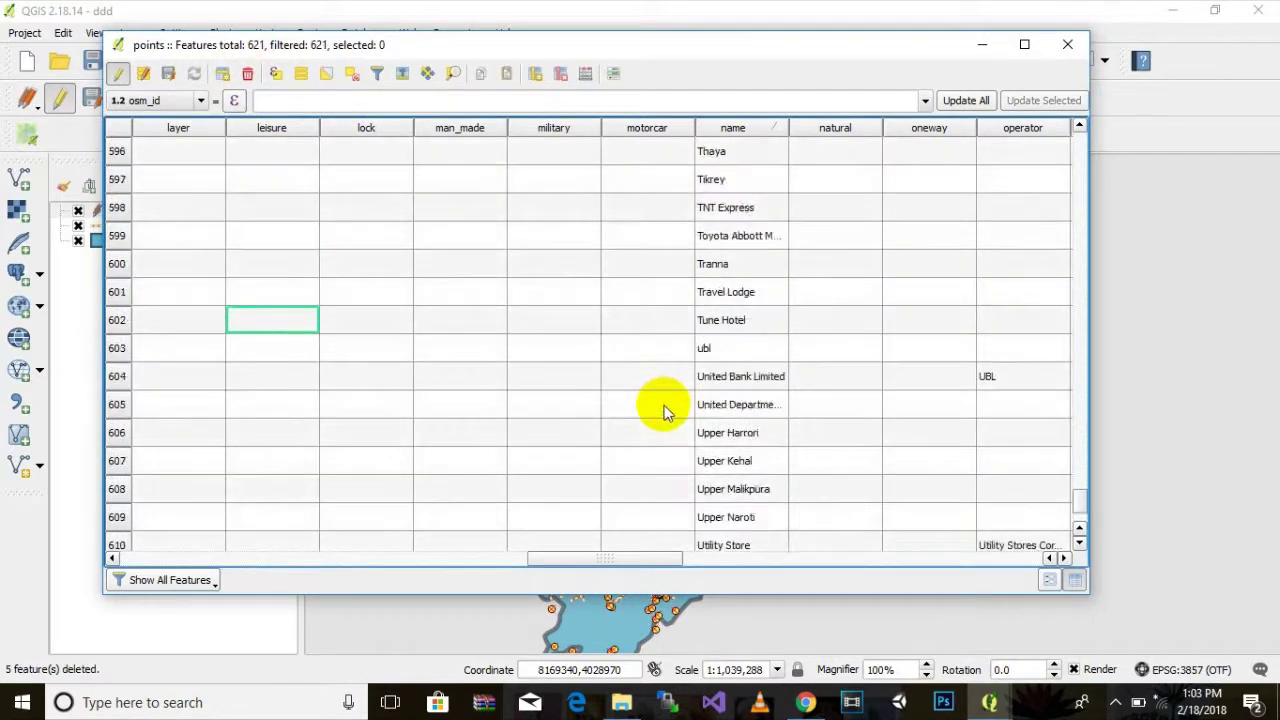
scroll(669, 401, up, 16)
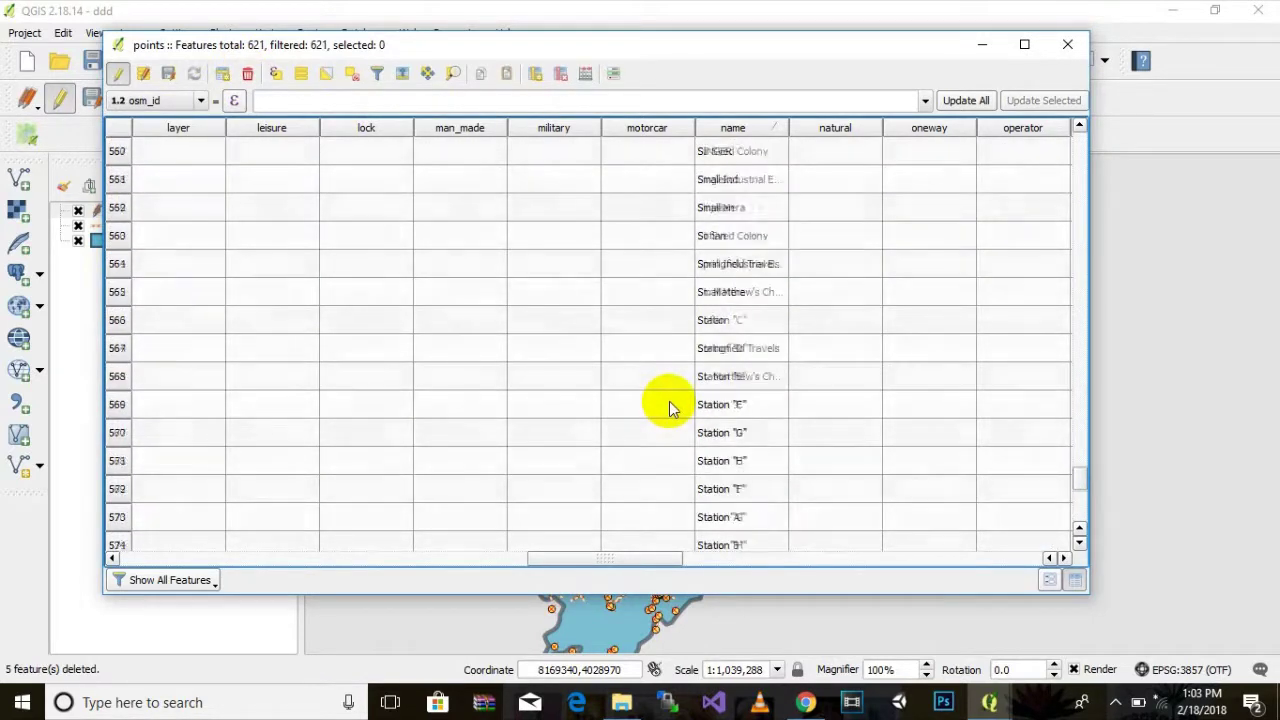
scroll(671, 408, up, 14)
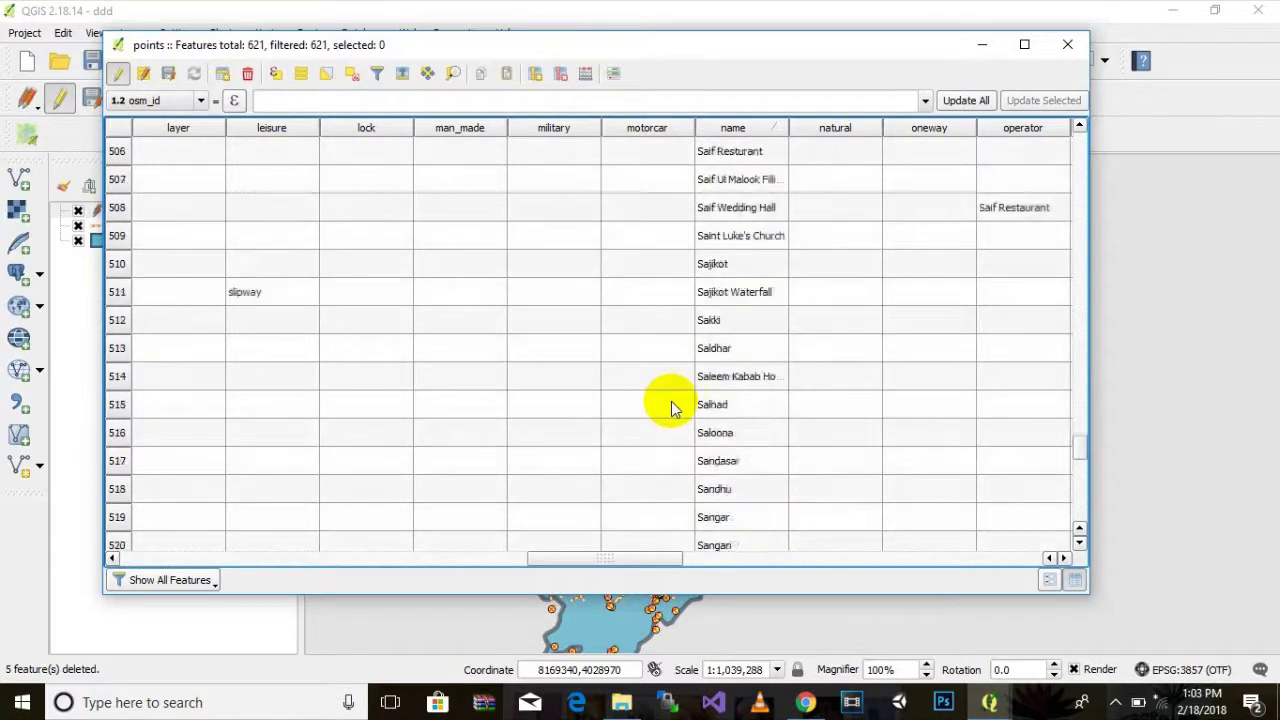
scroll(671, 360, up, 13)
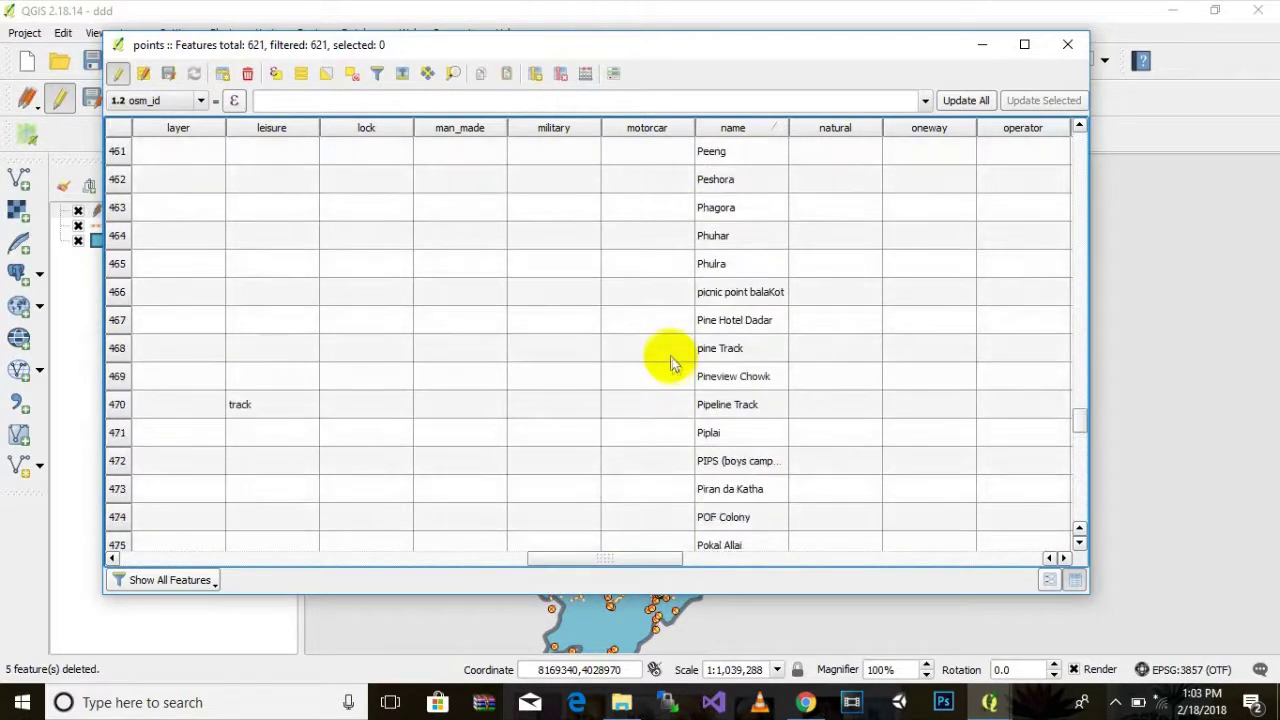
scroll(673, 365, down, 1)
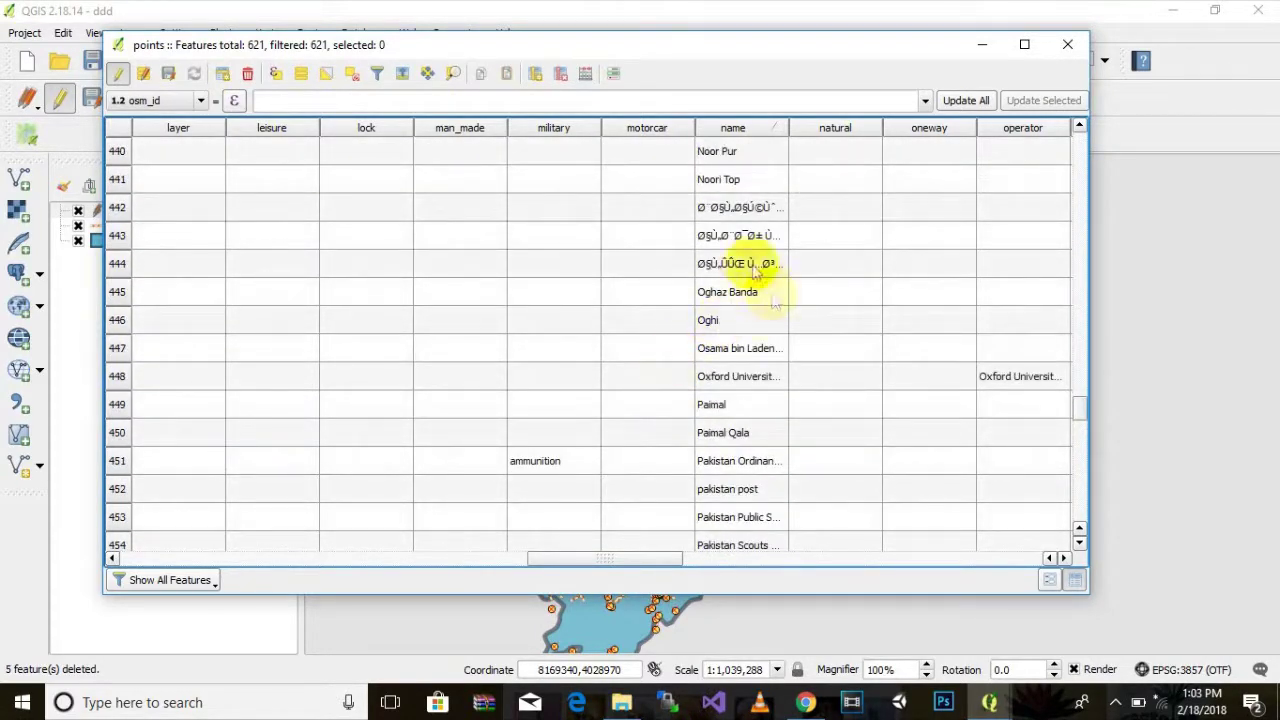
click(117, 264)
shift+click(117, 207)
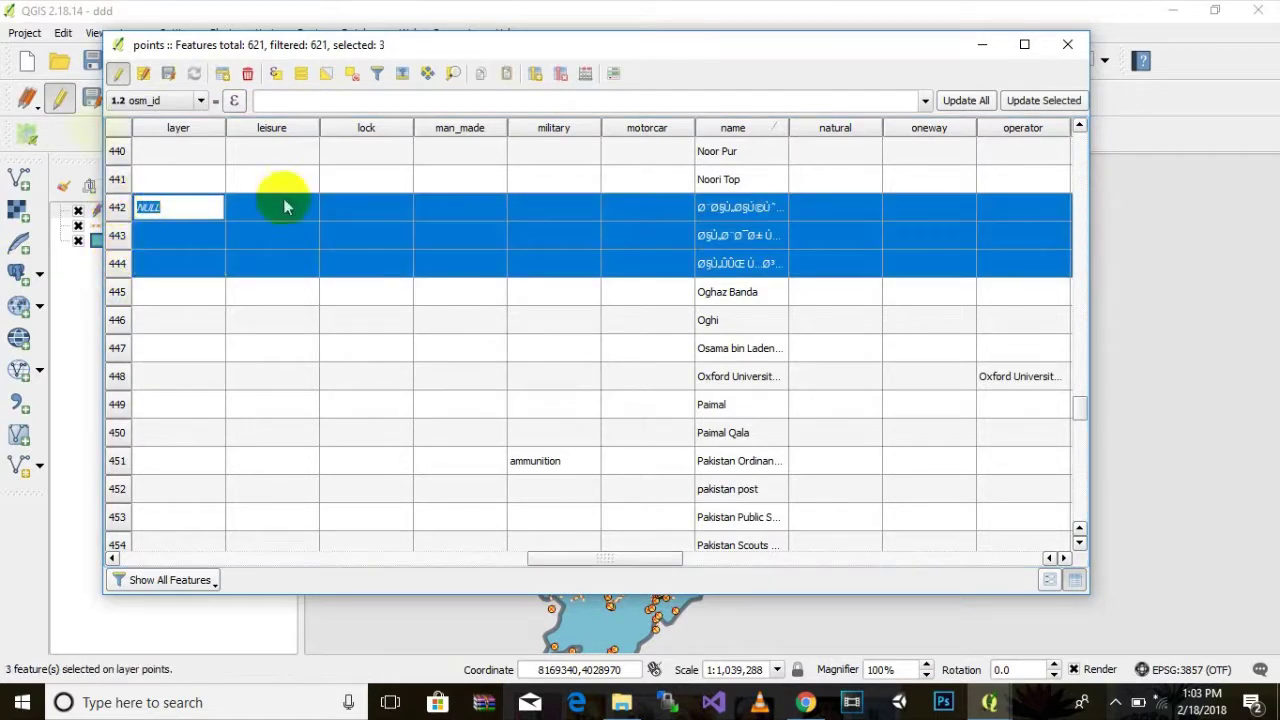
click(247, 73)
Check the remaining records up to the first row for garbled entries in the name field.
scroll(585, 316, up, 19)
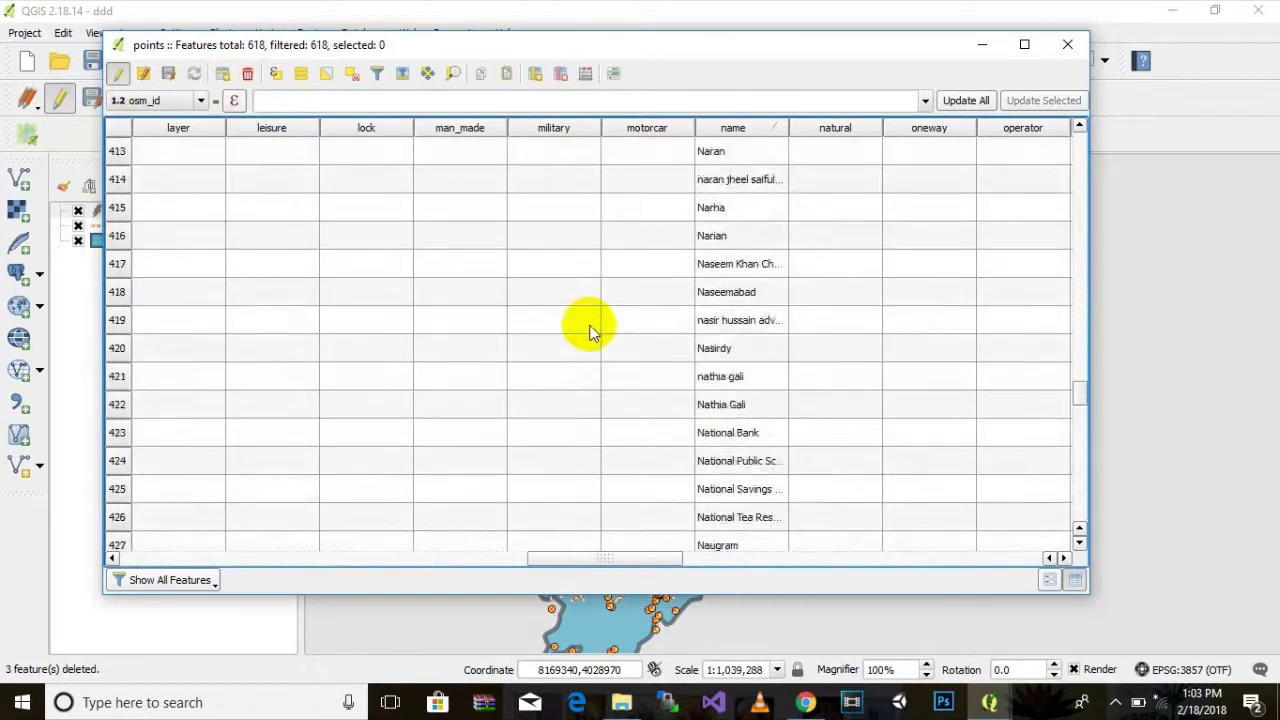
scroll(602, 340, up, 20)
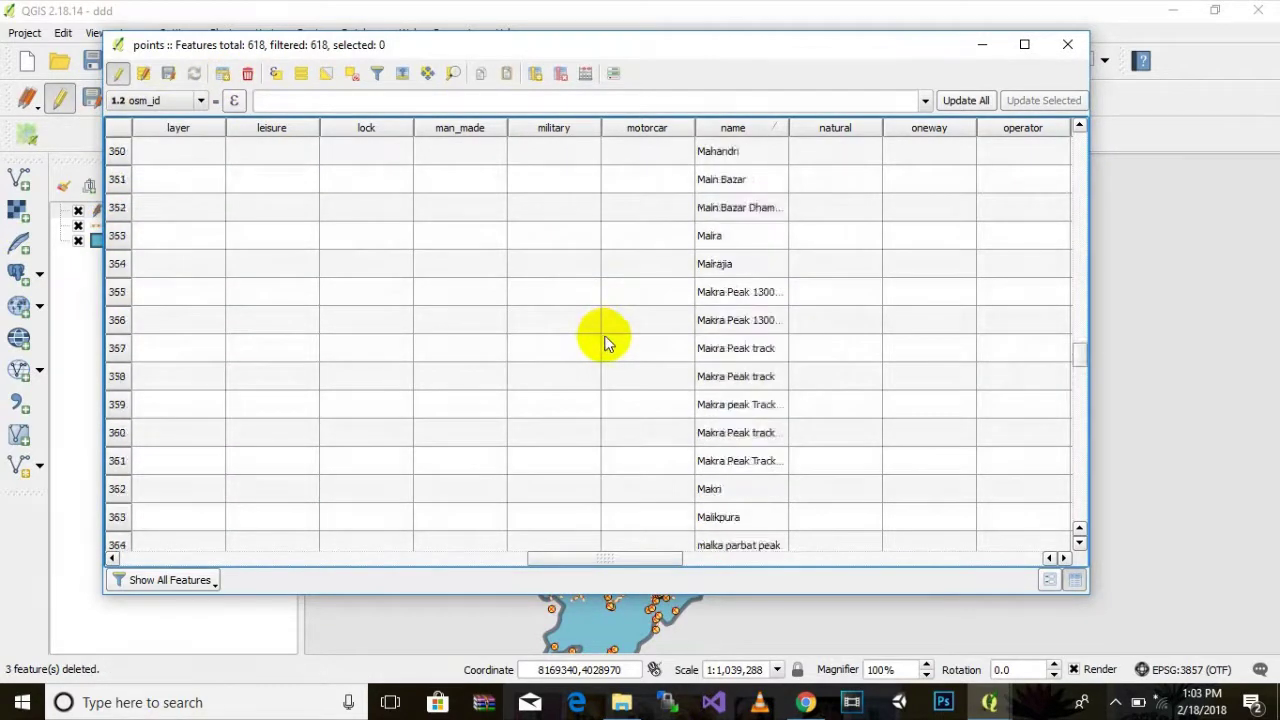
scroll(634, 321, up, 20)
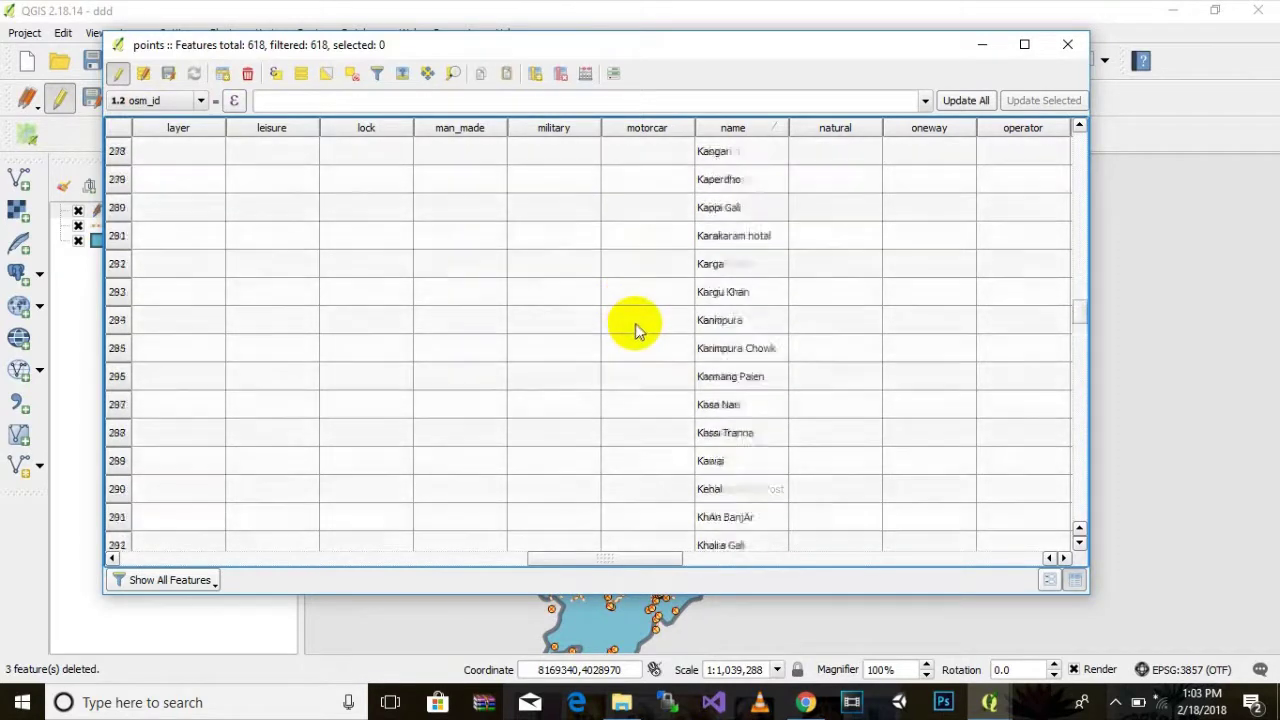
scroll(637, 320, up, 20)
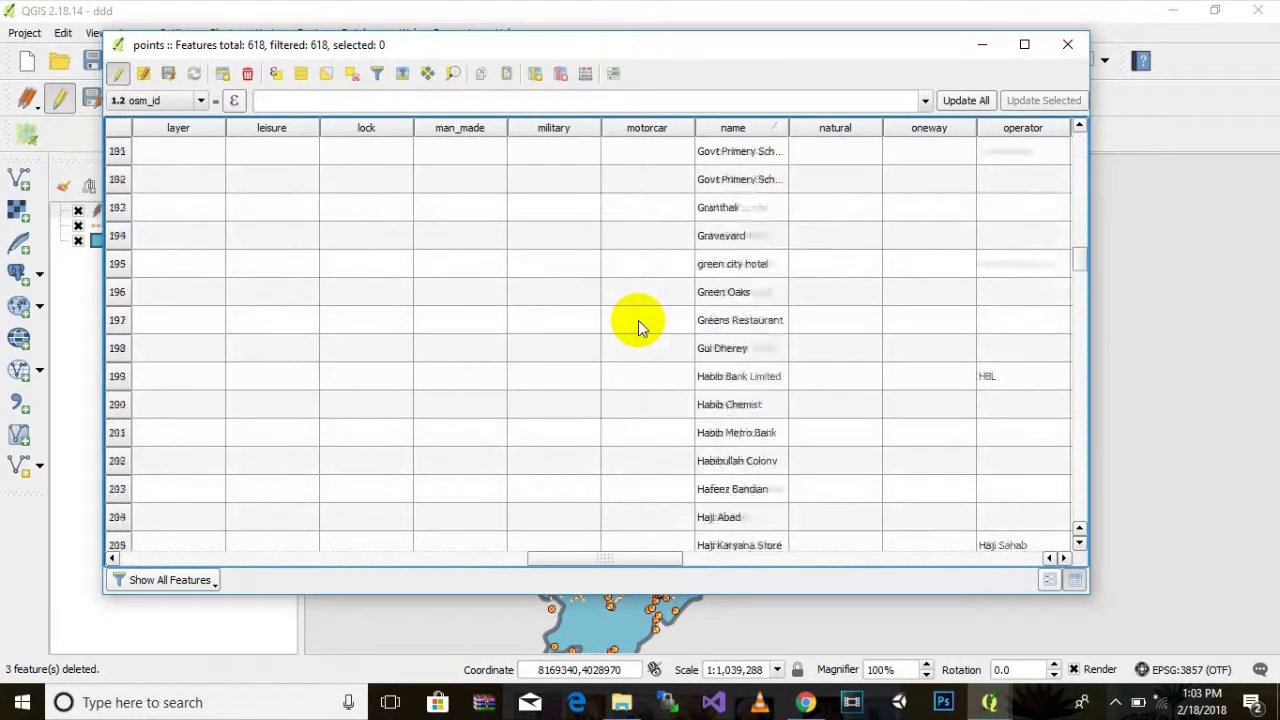
scroll(637, 322, up, 18)
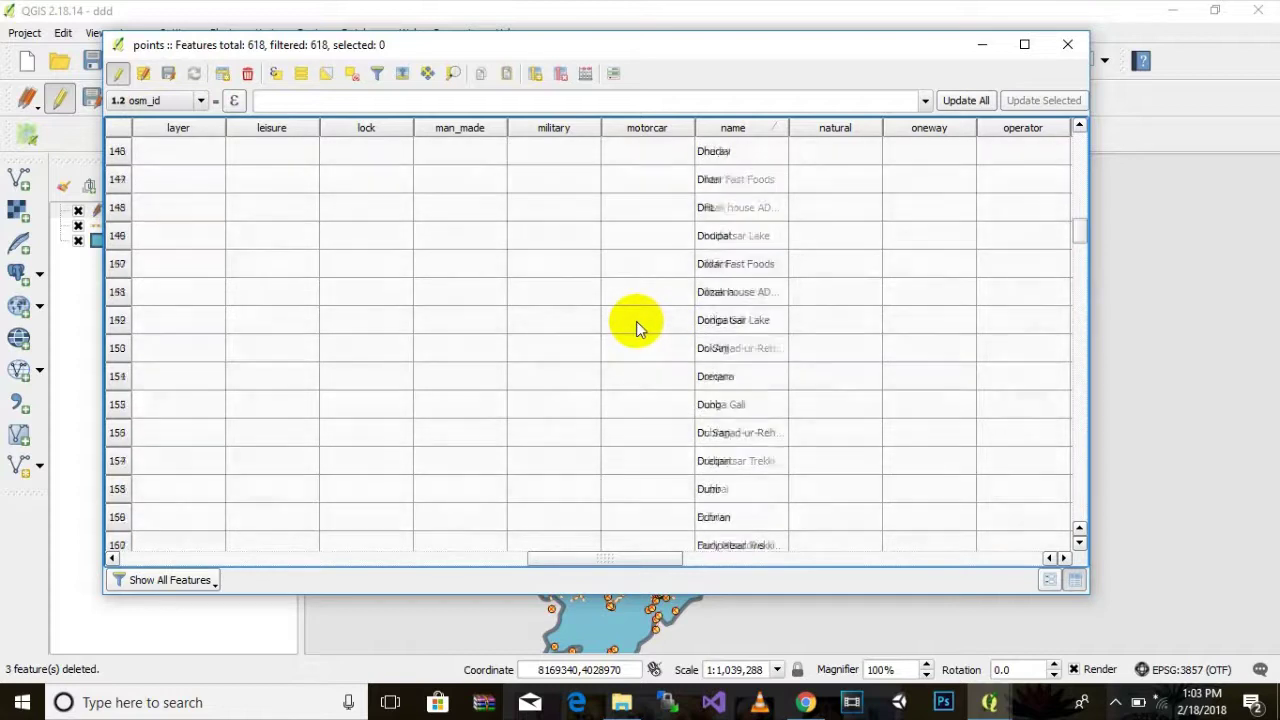
scroll(636, 321, up, 20)
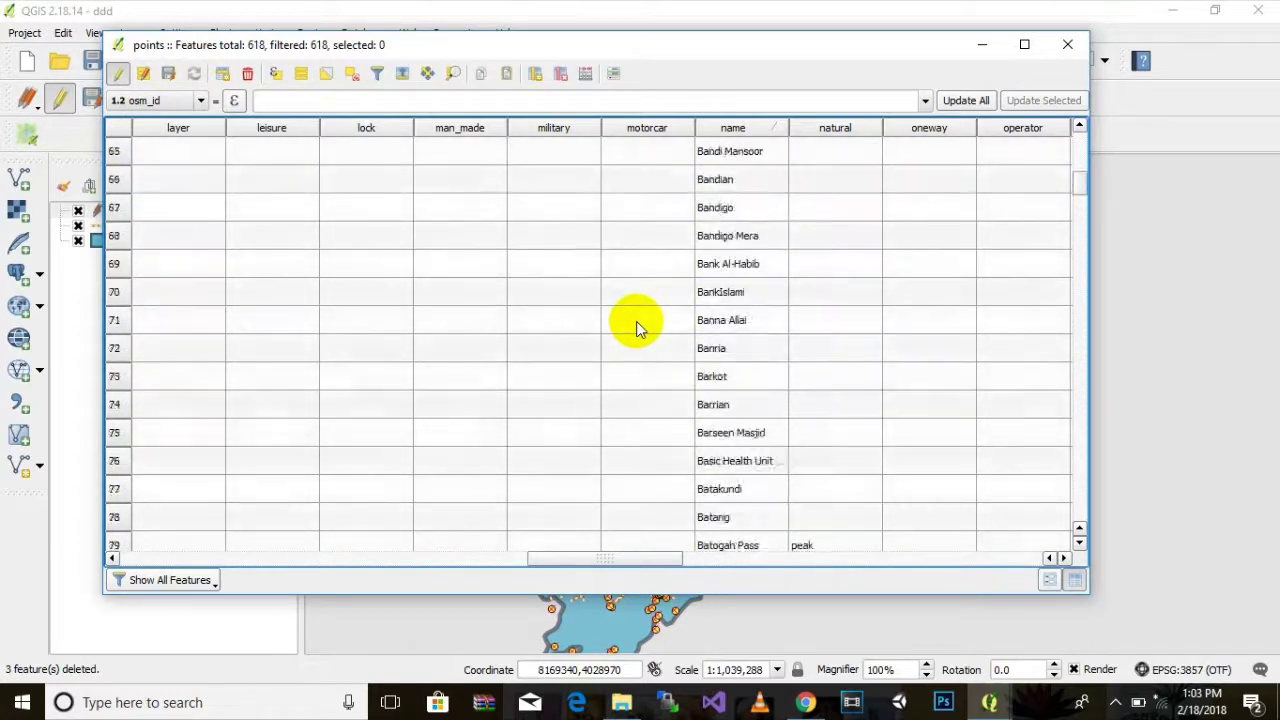
scroll(636, 320, up, 8)
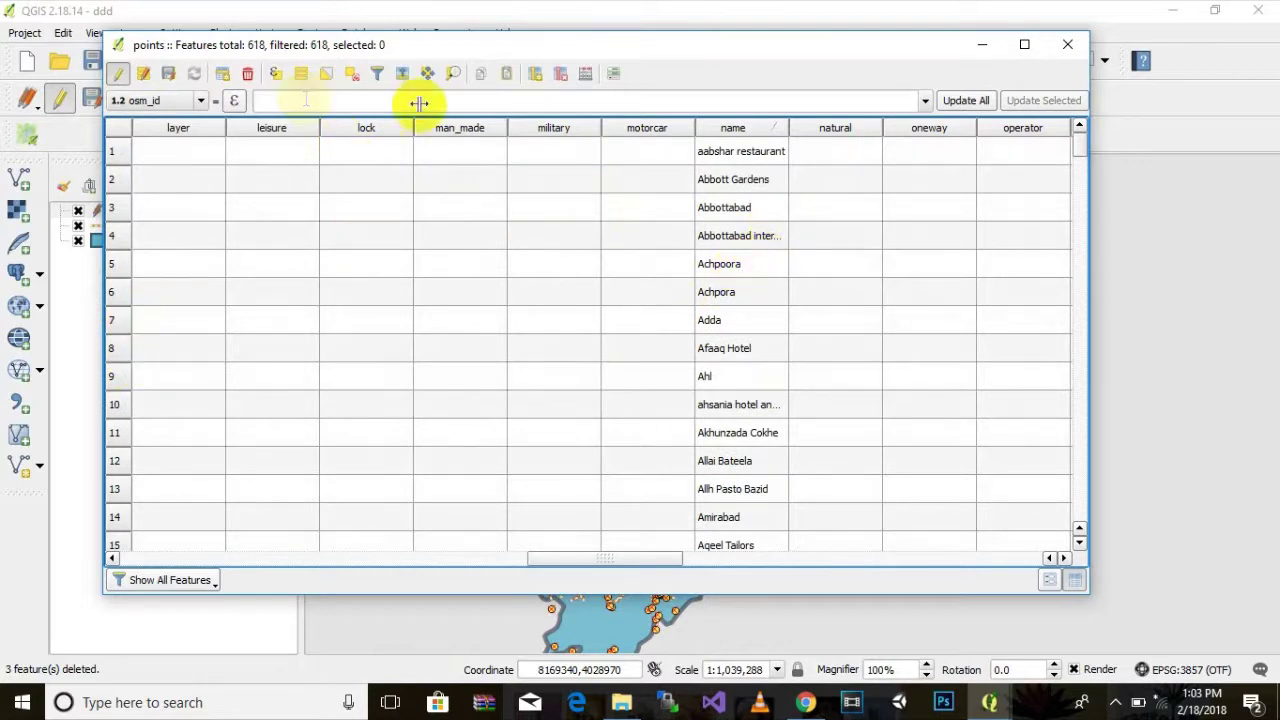
Stop editing the points layer, save its changes and close the attribute table.
click(118, 76)
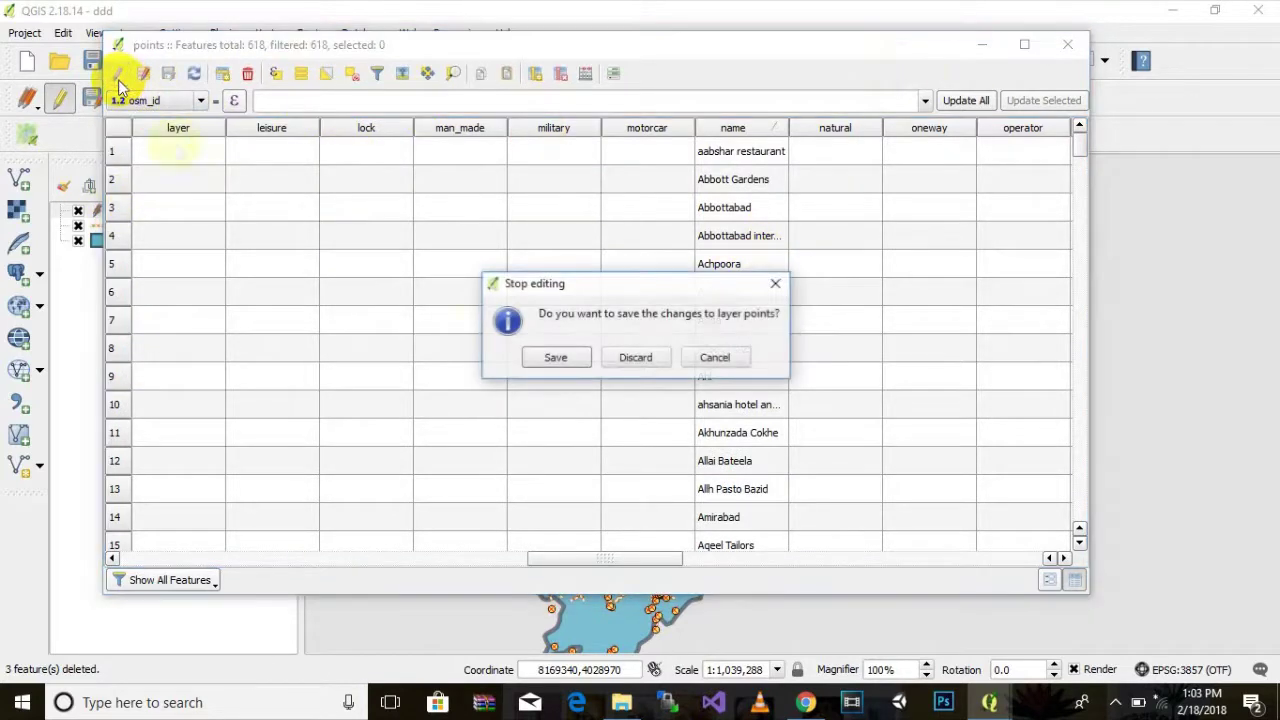
click(555, 357)
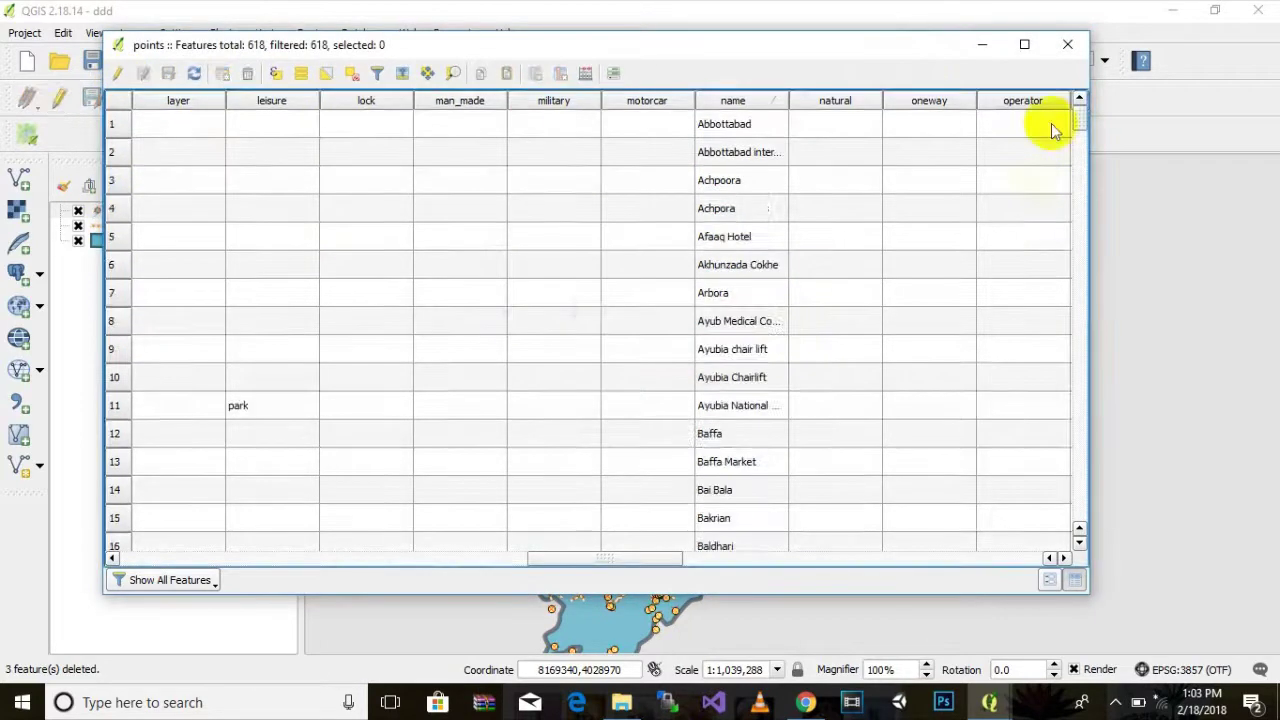
click(1068, 49)
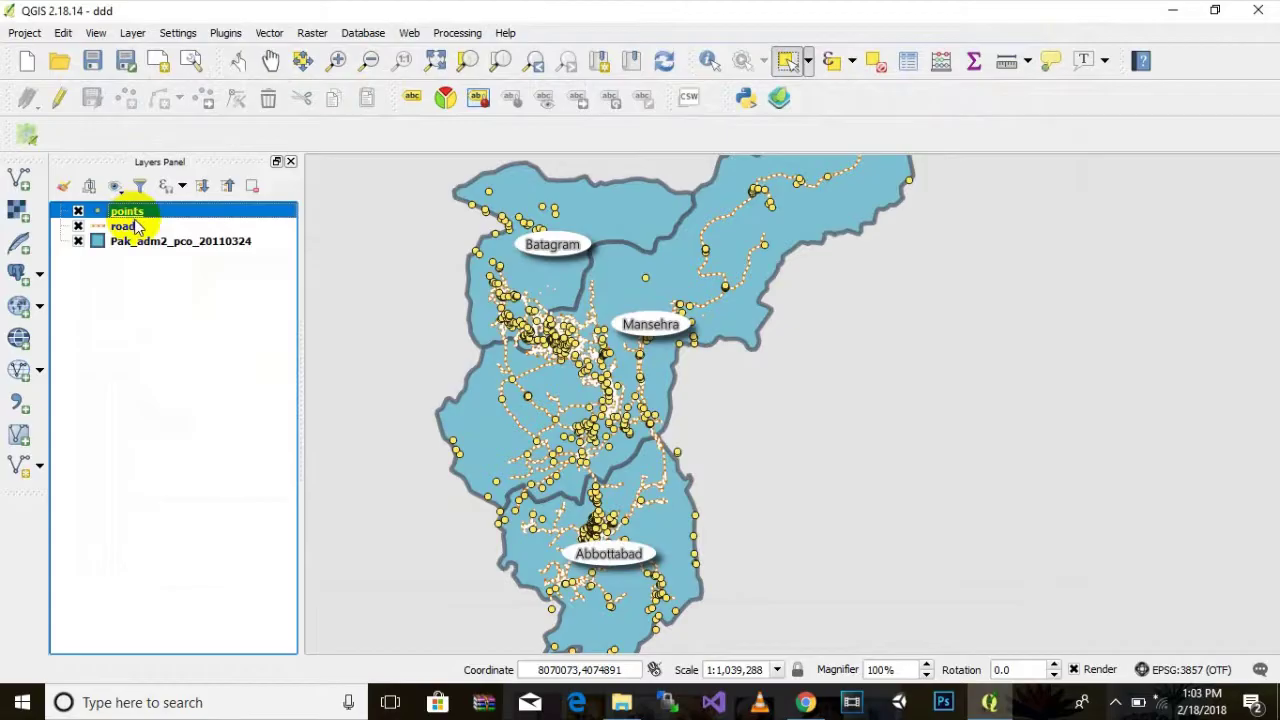
Open the points layer's properties, show its field list and enable editing there.
double_click(132, 215)
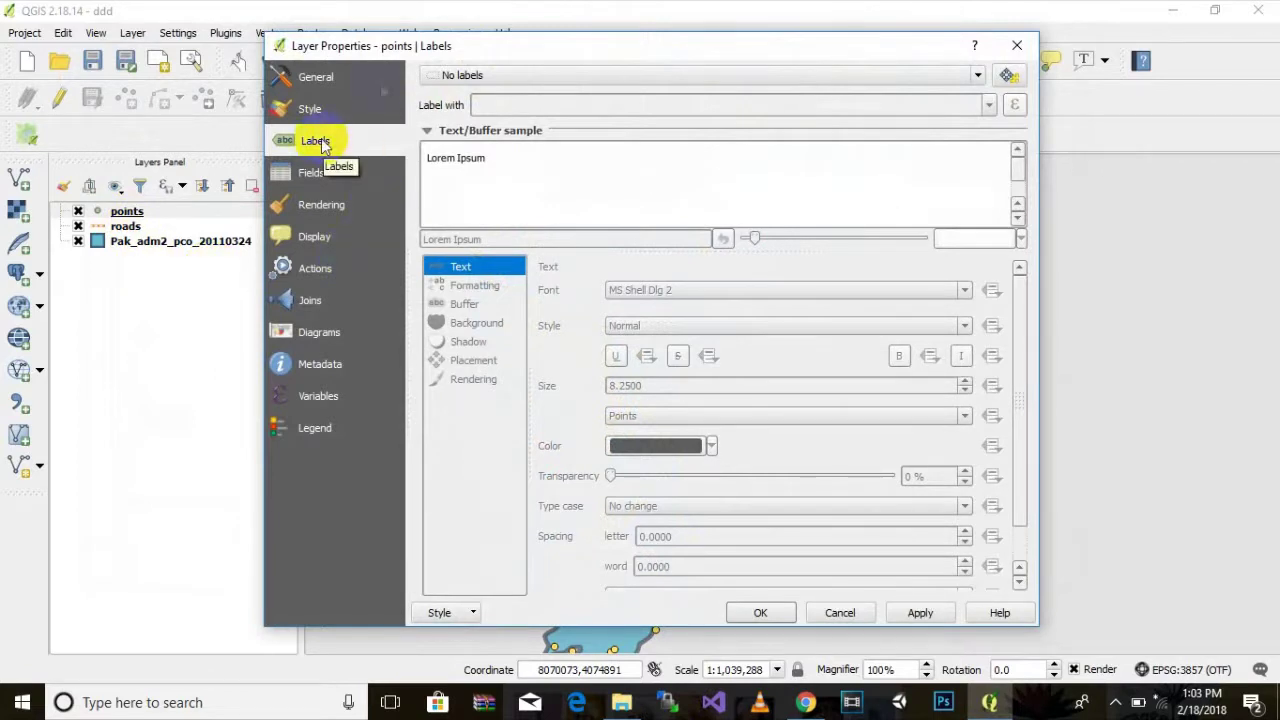
drag(509, 50, 1063, 150)
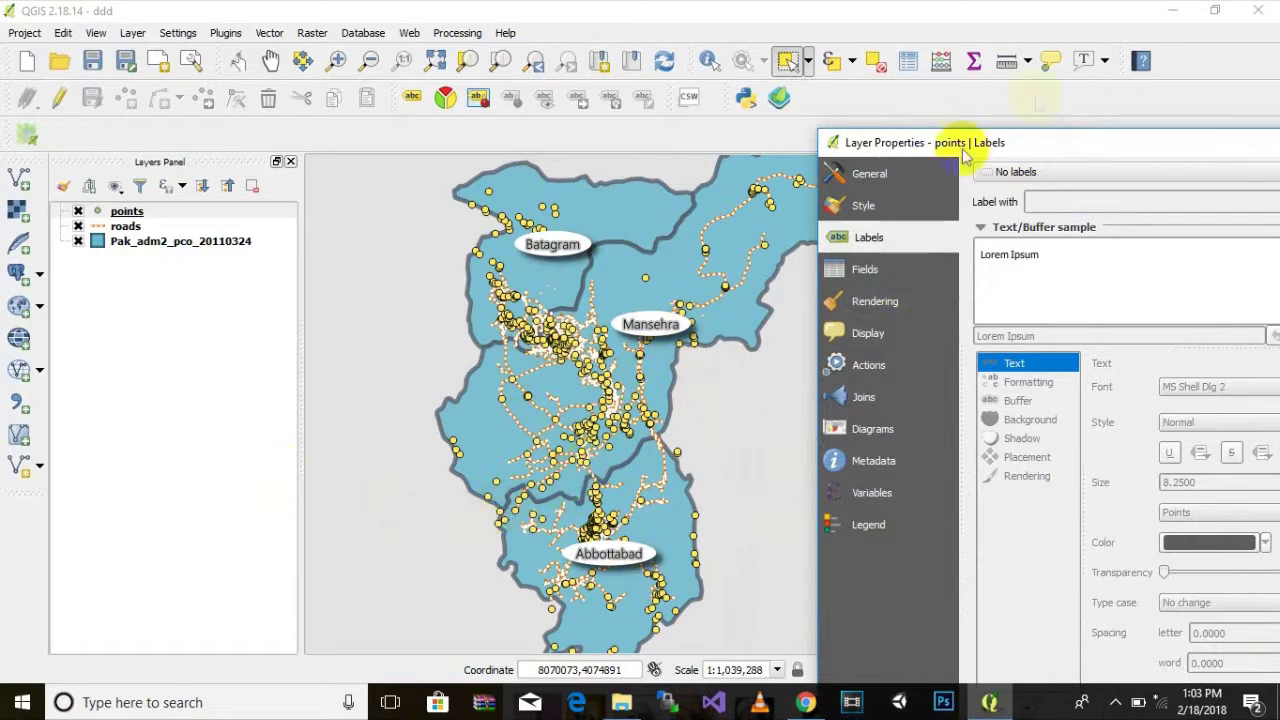
drag(1055, 148, 798, 81)
click(596, 206)
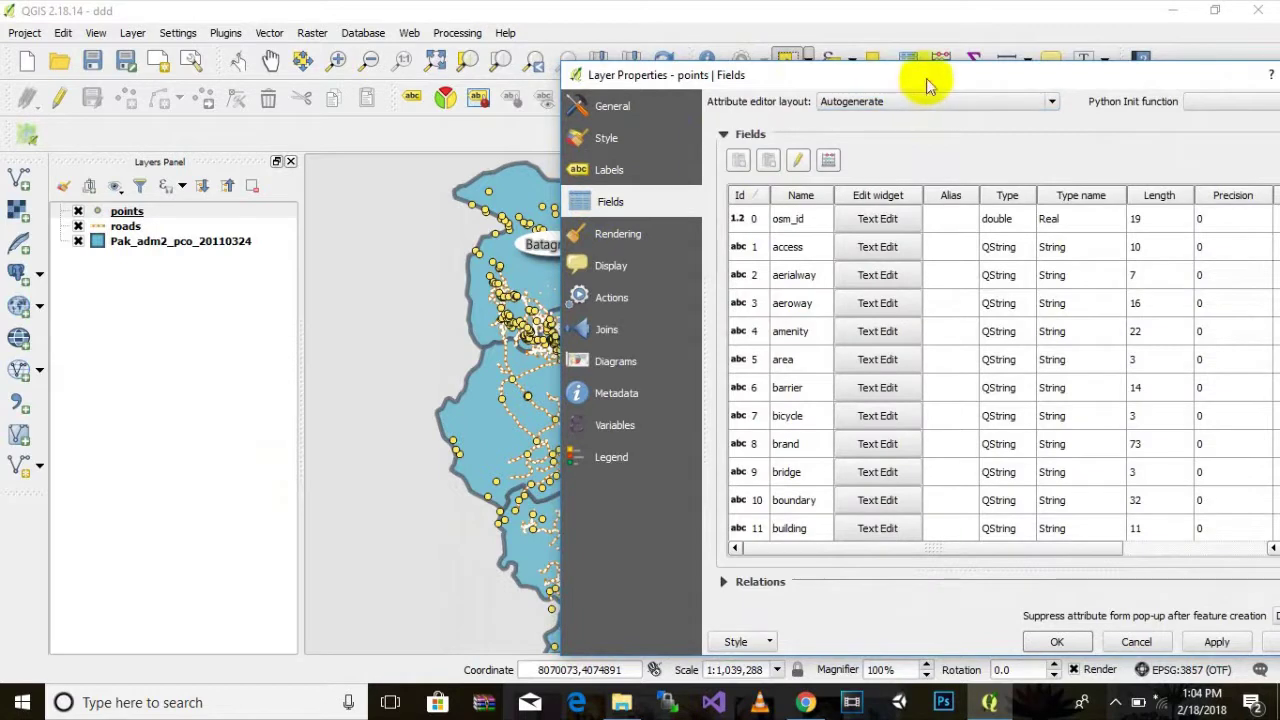
drag(930, 78, 882, 76)
click(749, 160)
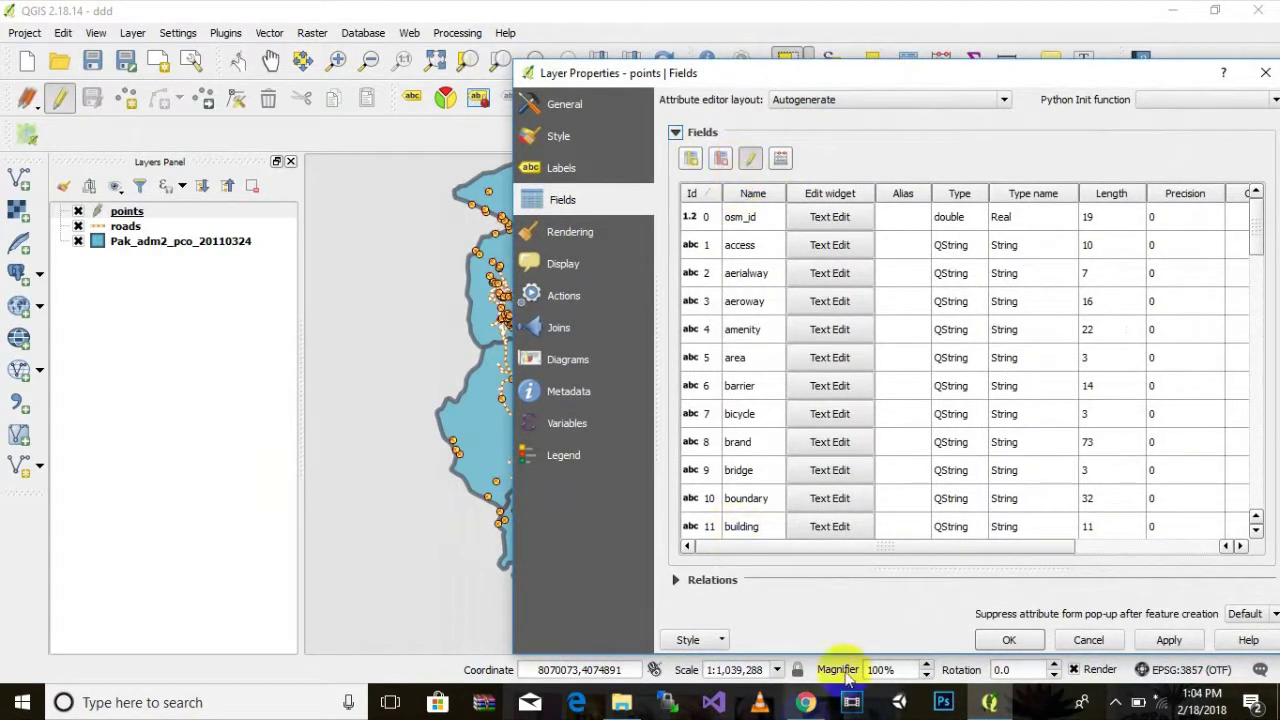
Delete all fields ahead of name, from osm_id through motorcar, from the points layer.
click(857, 545)
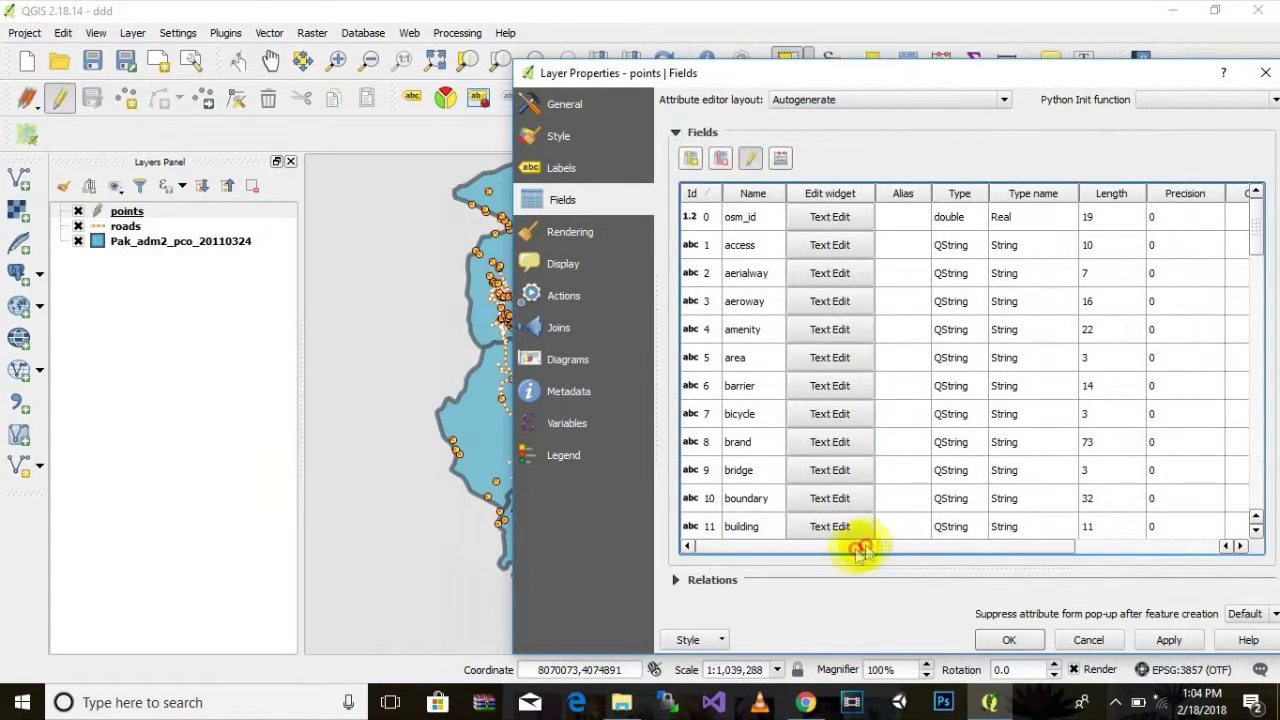
click(697, 216)
scroll(755, 373, down, 4)
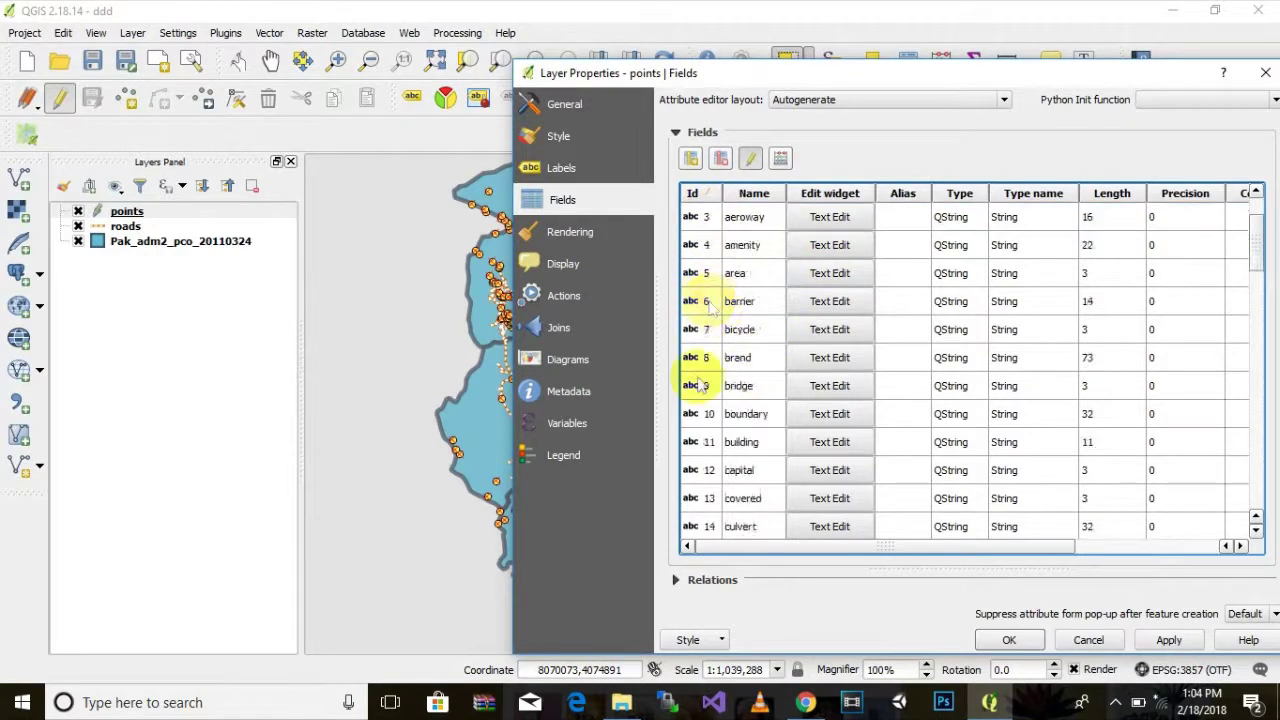
scroll(714, 418, down, 3)
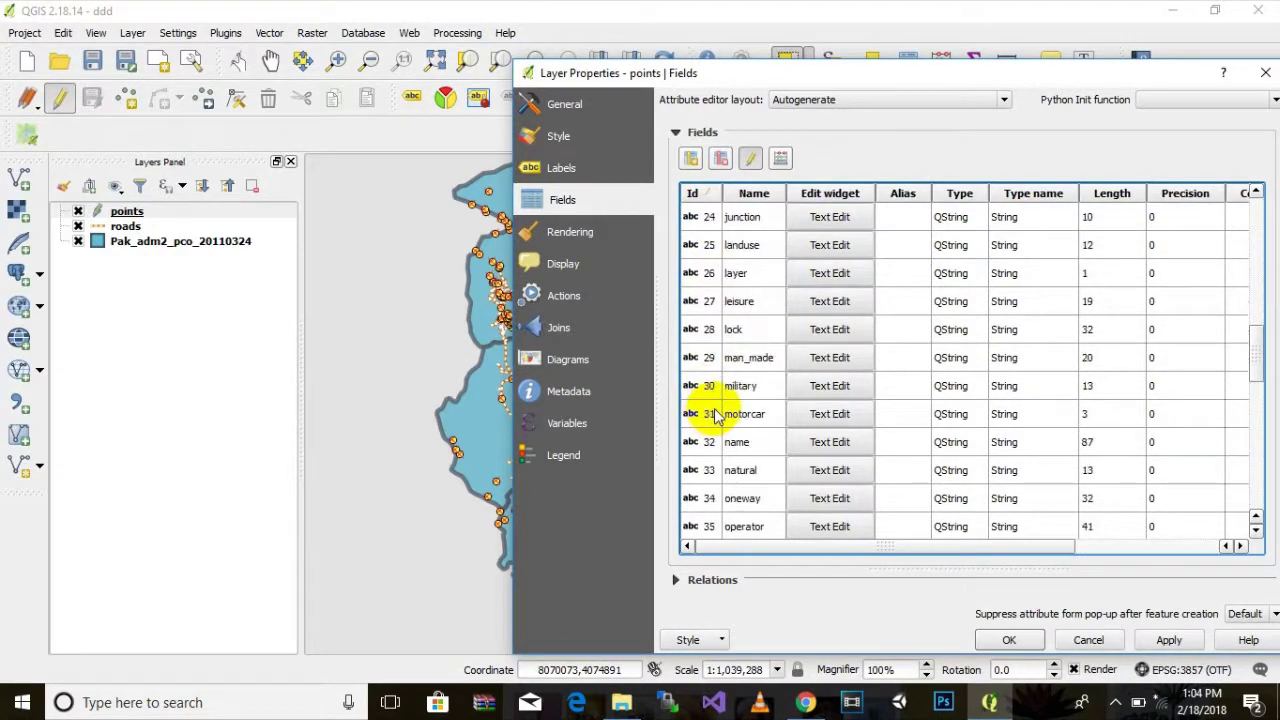
shift+click(692, 418)
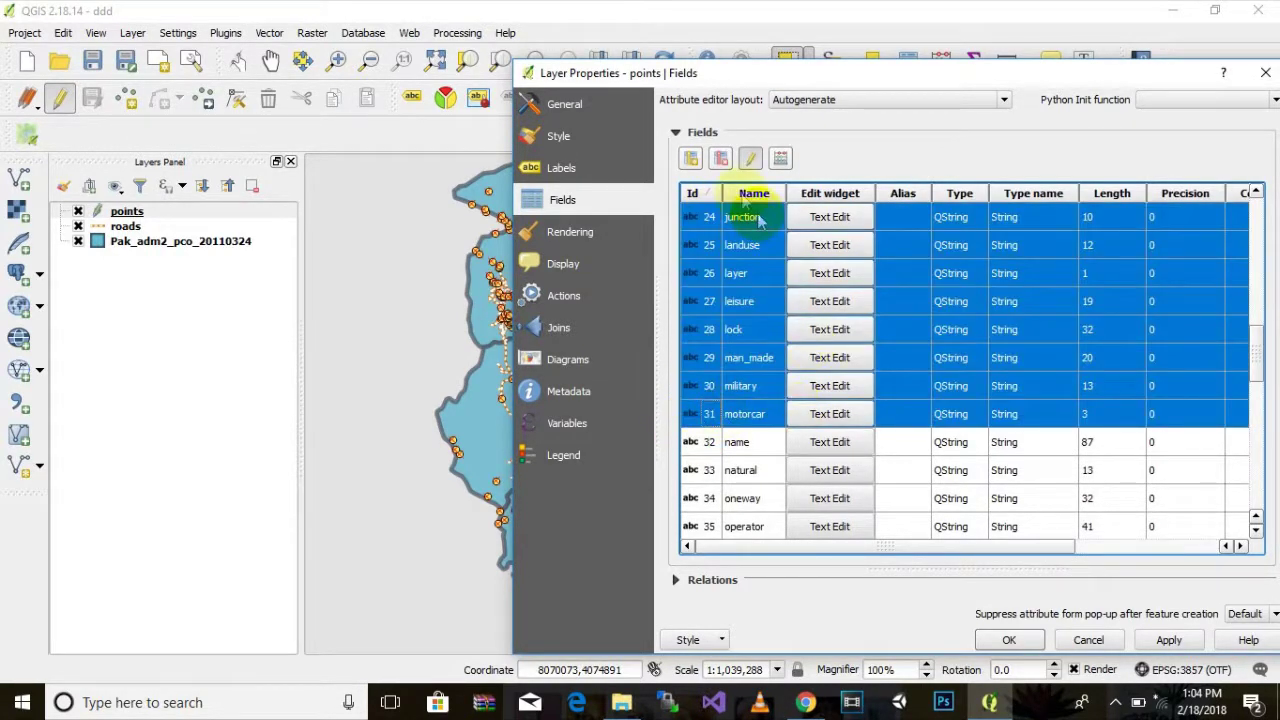
click(724, 162)
Delete all fields after name, from natural through tags, so that only the name field is kept.
click(697, 246)
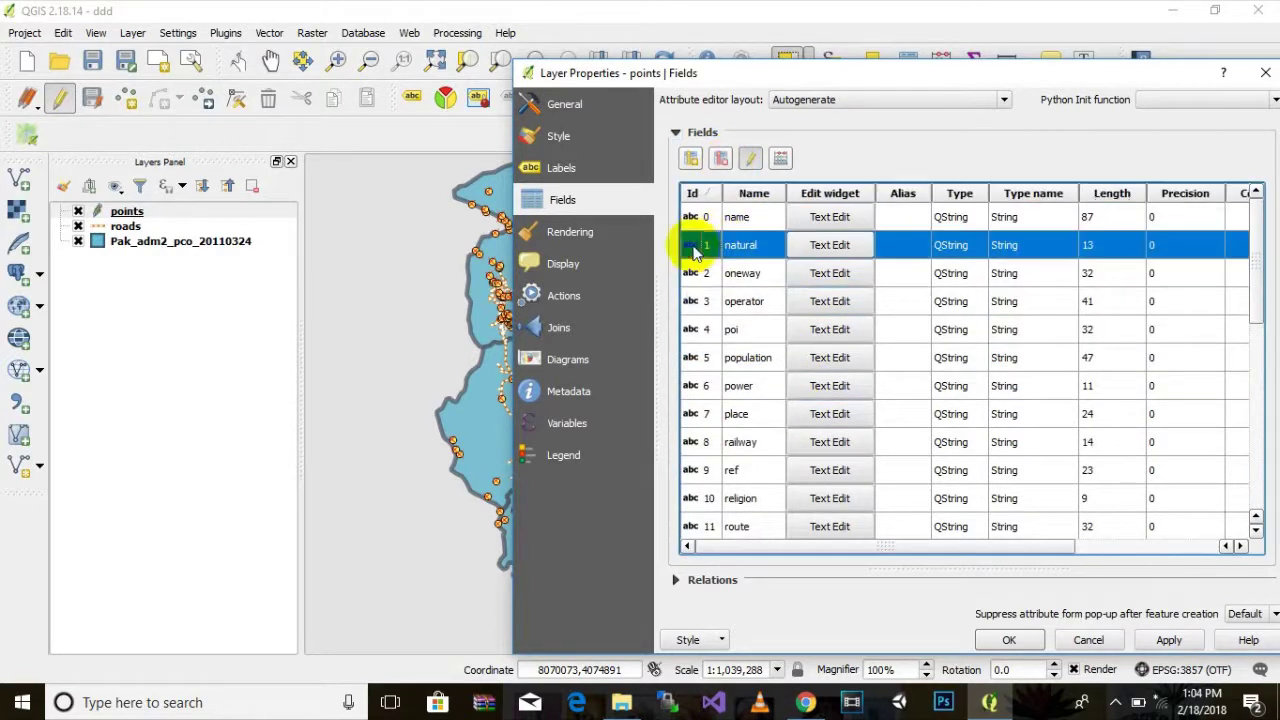
scroll(740, 468, down, 5)
shift+click(700, 524)
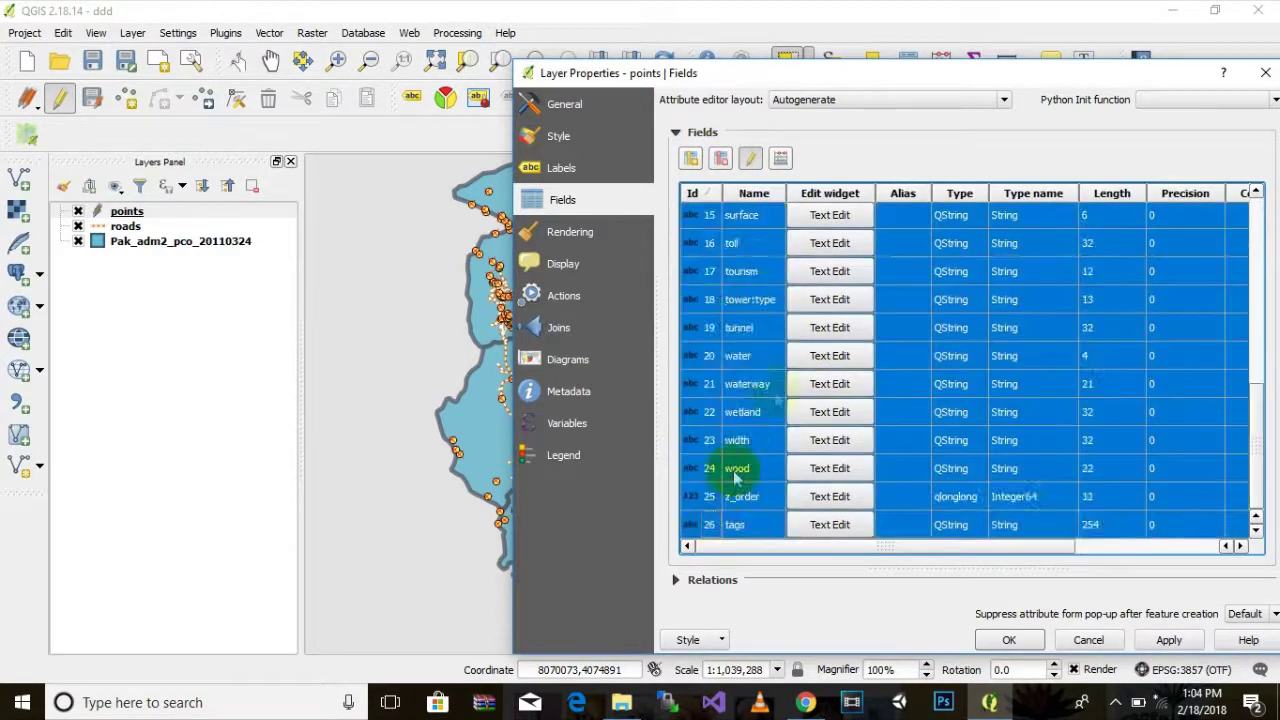
scroll(745, 420, up, 5)
click(722, 162)
End the points layer's editing session and save the field deletions.
drag(1111, 79, 879, 103)
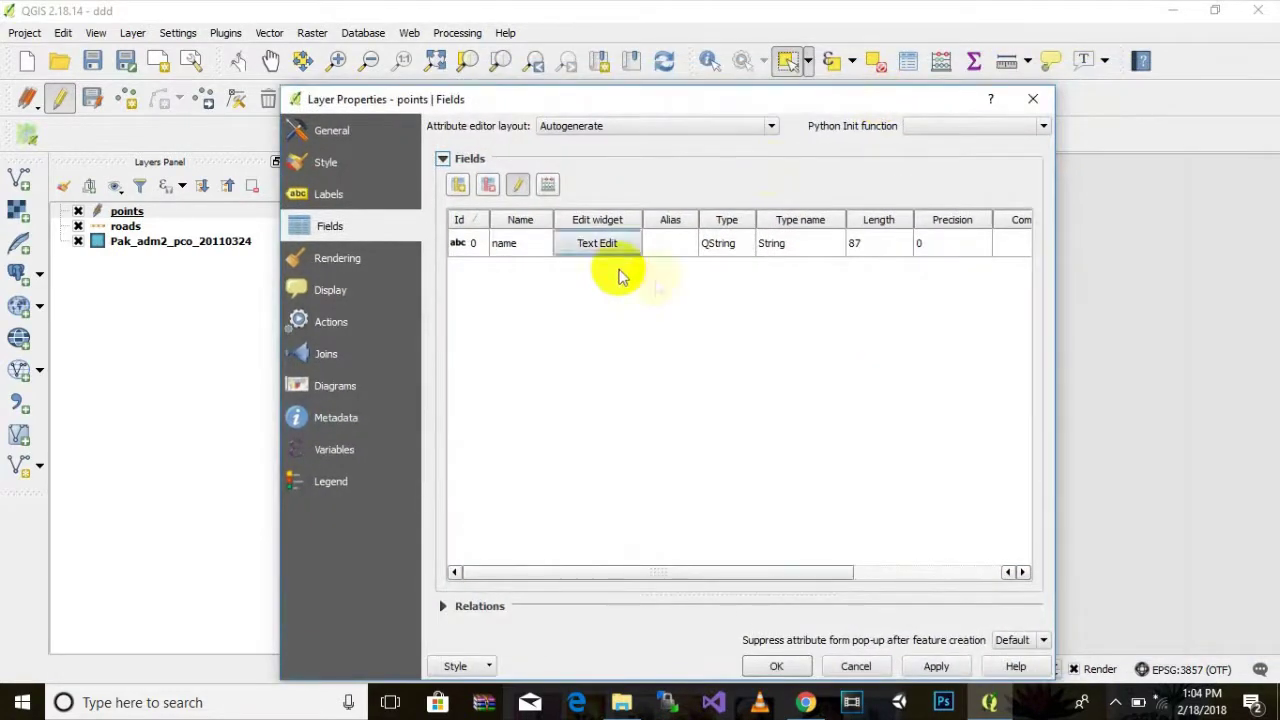
click(459, 185)
click(768, 288)
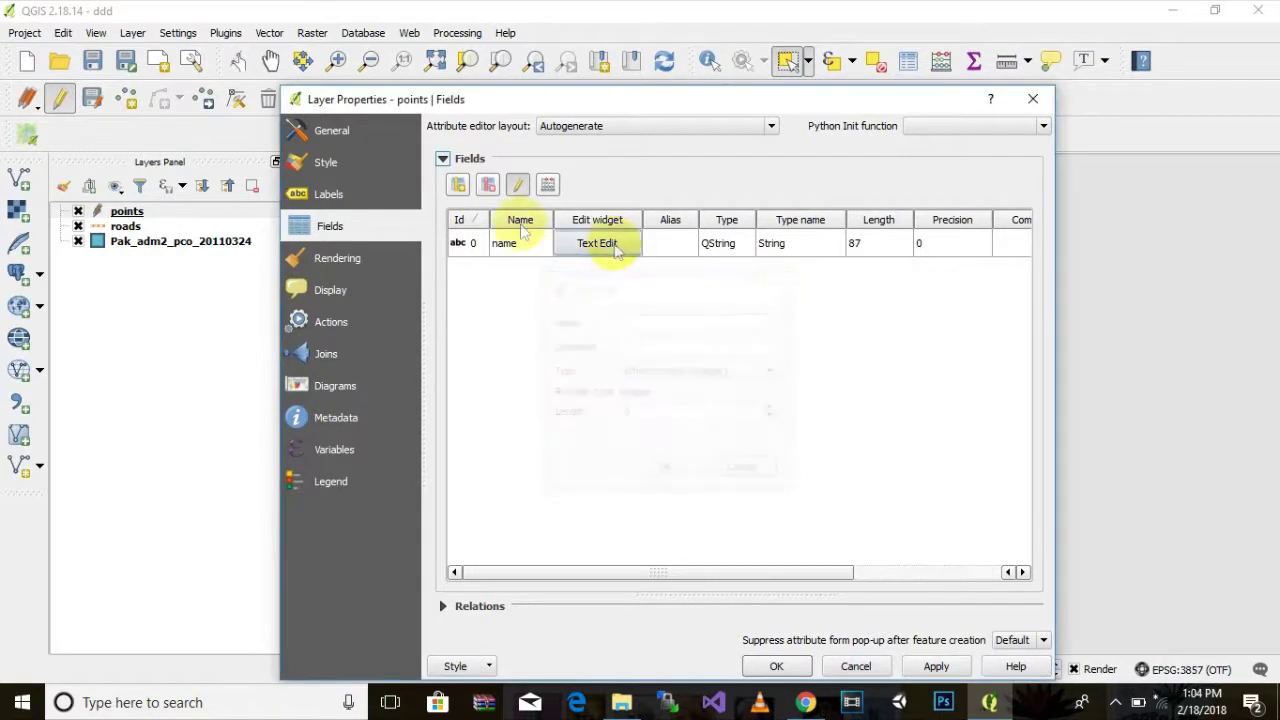
click(512, 185)
click(609, 364)
Change the symbol layer type of the points layer's simple marker to SVG marker.
click(340, 172)
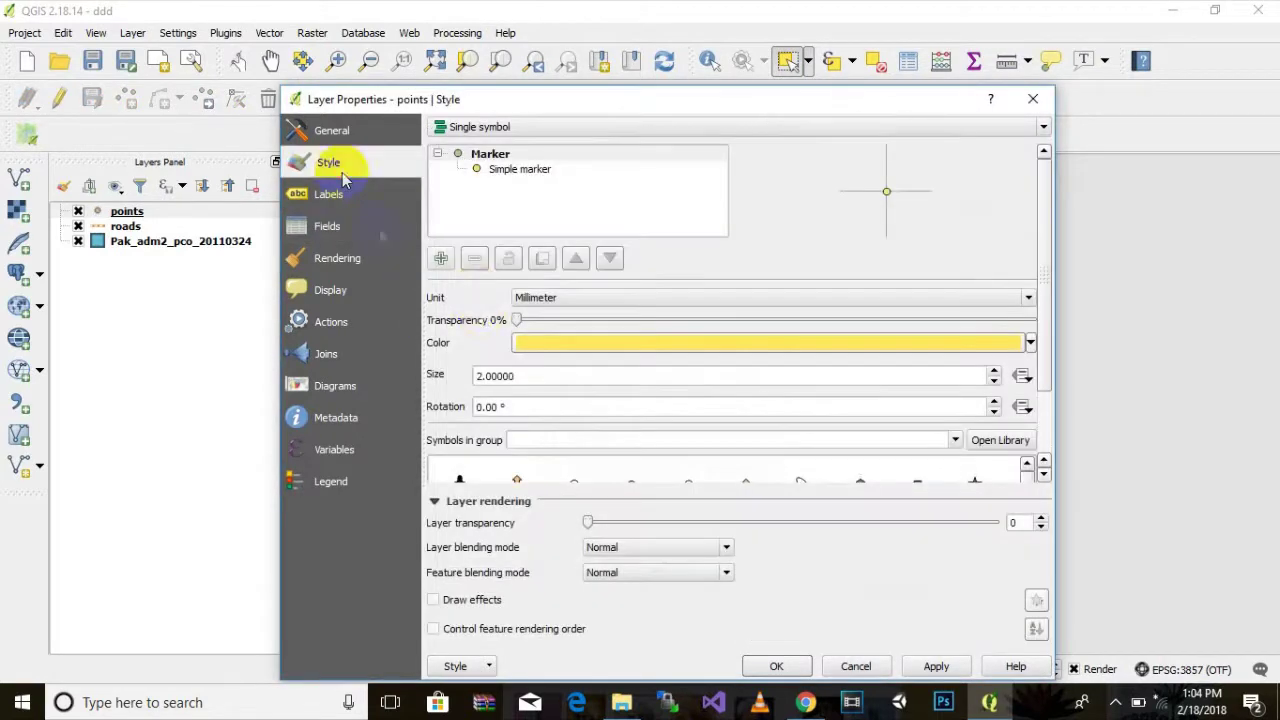
click(517, 172)
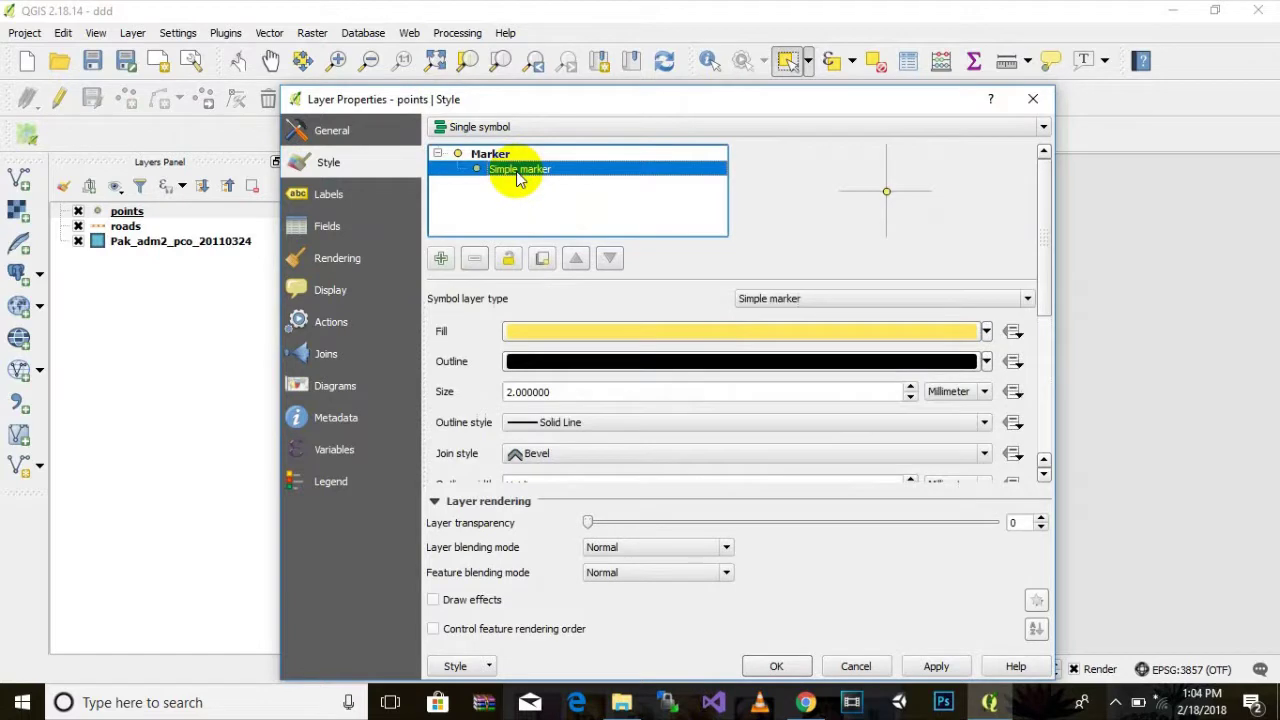
click(1027, 298)
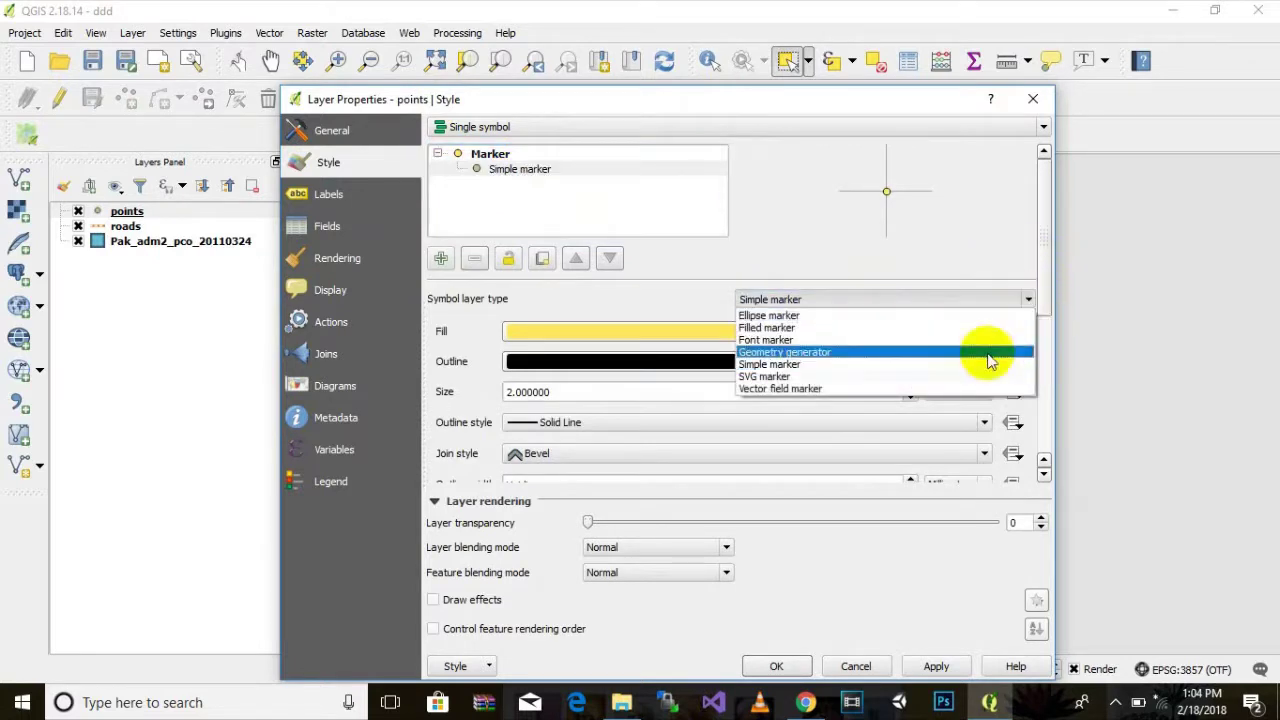
click(897, 377)
Choose the red location pin, red-marker.svg, as the SVG image for the points layer's marker.
drag(1040, 283, 1055, 400)
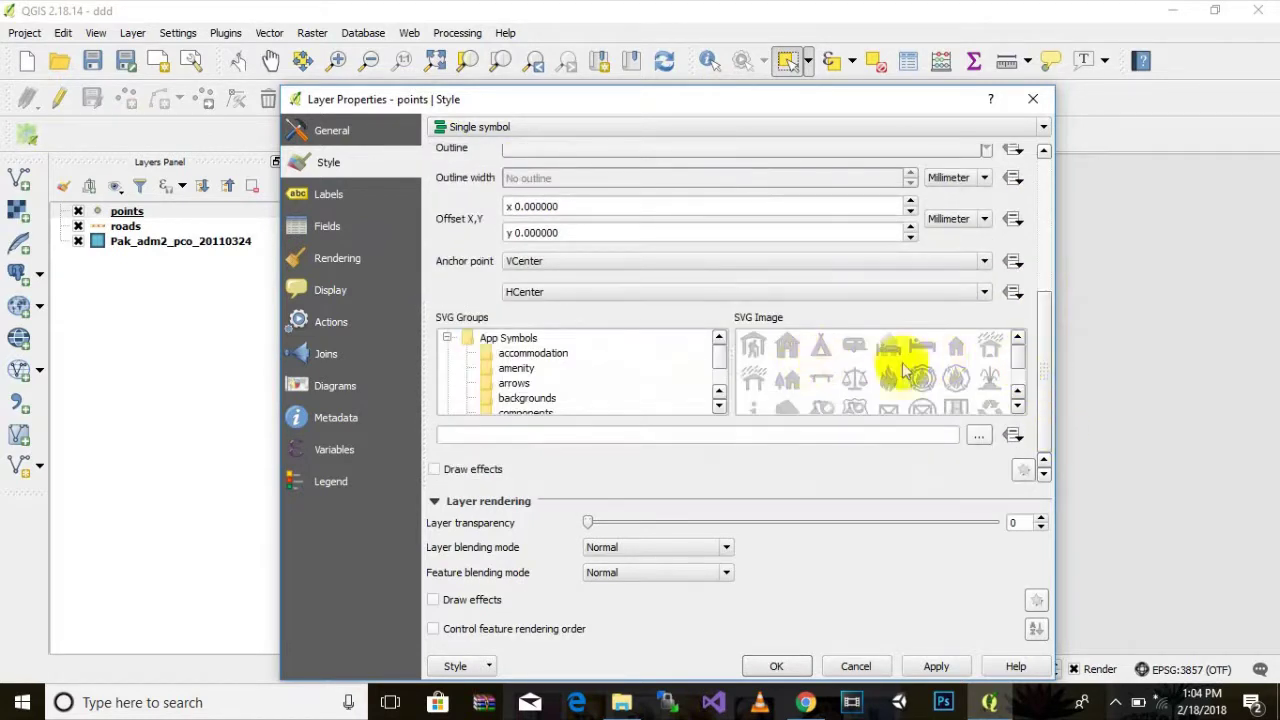
drag(1020, 375, 1020, 345)
click(1018, 342)
click(1018, 342)
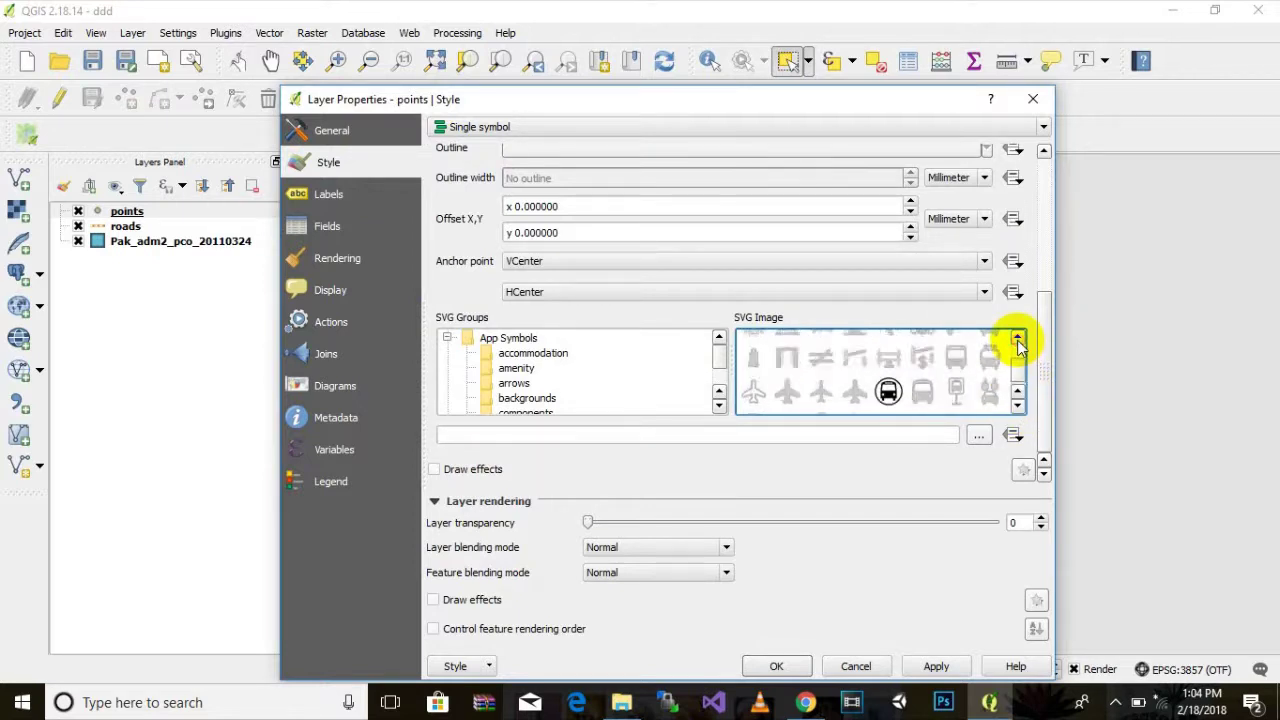
click(1018, 342)
click(1018, 342)
click(1018, 342)
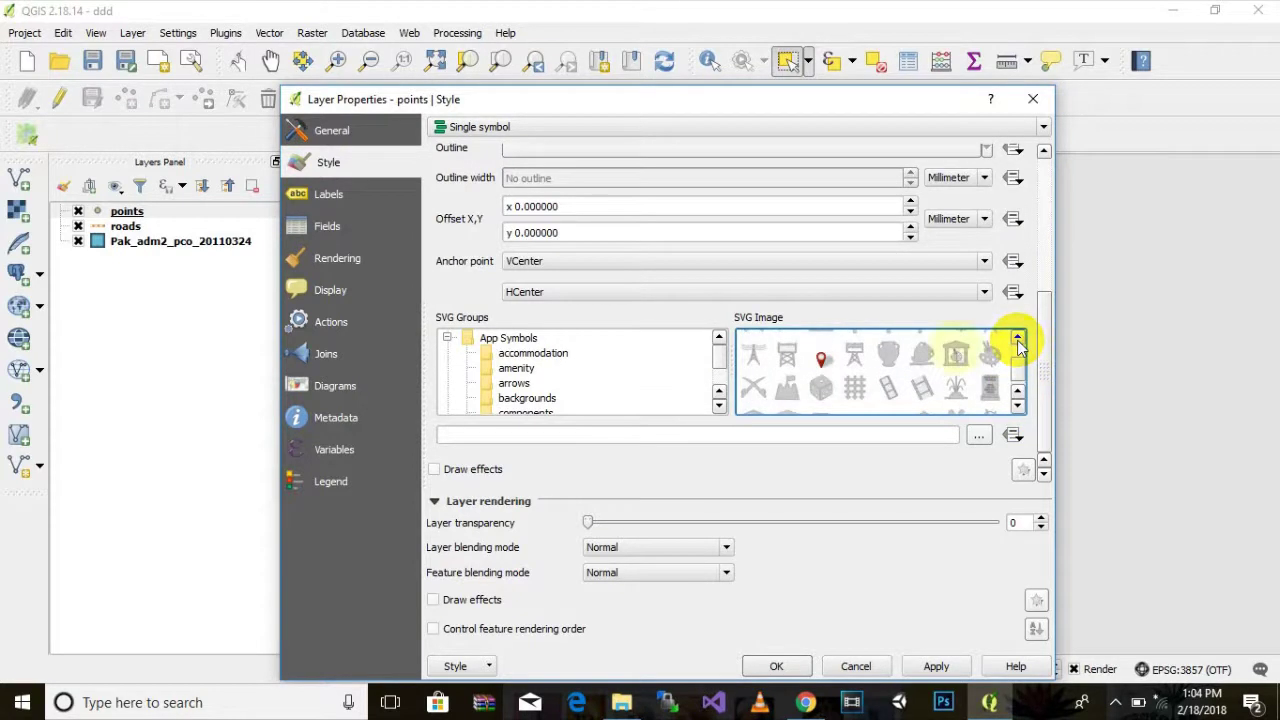
click(820, 362)
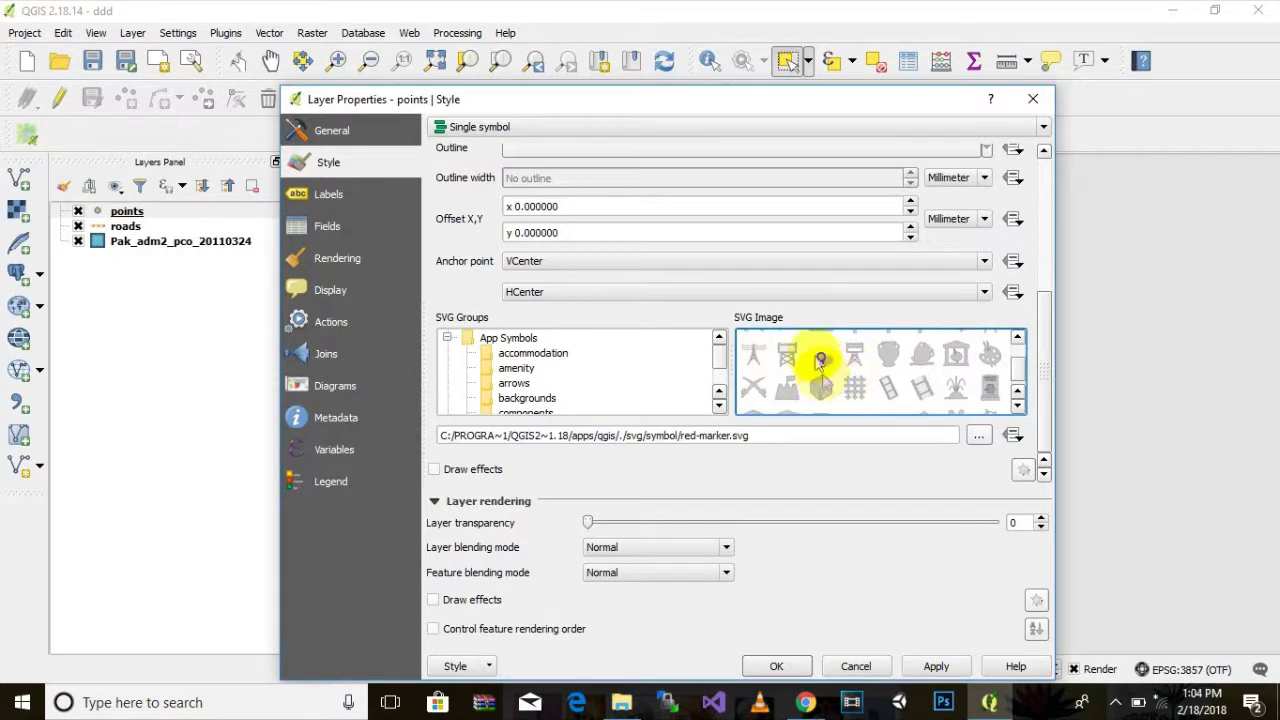
Choose the blue location pin, blue-marker.svg, as the SVG image for the points layer's marker.
click(1018, 342)
click(1018, 342)
click(1018, 342)
click(1018, 342)
click(1018, 342)
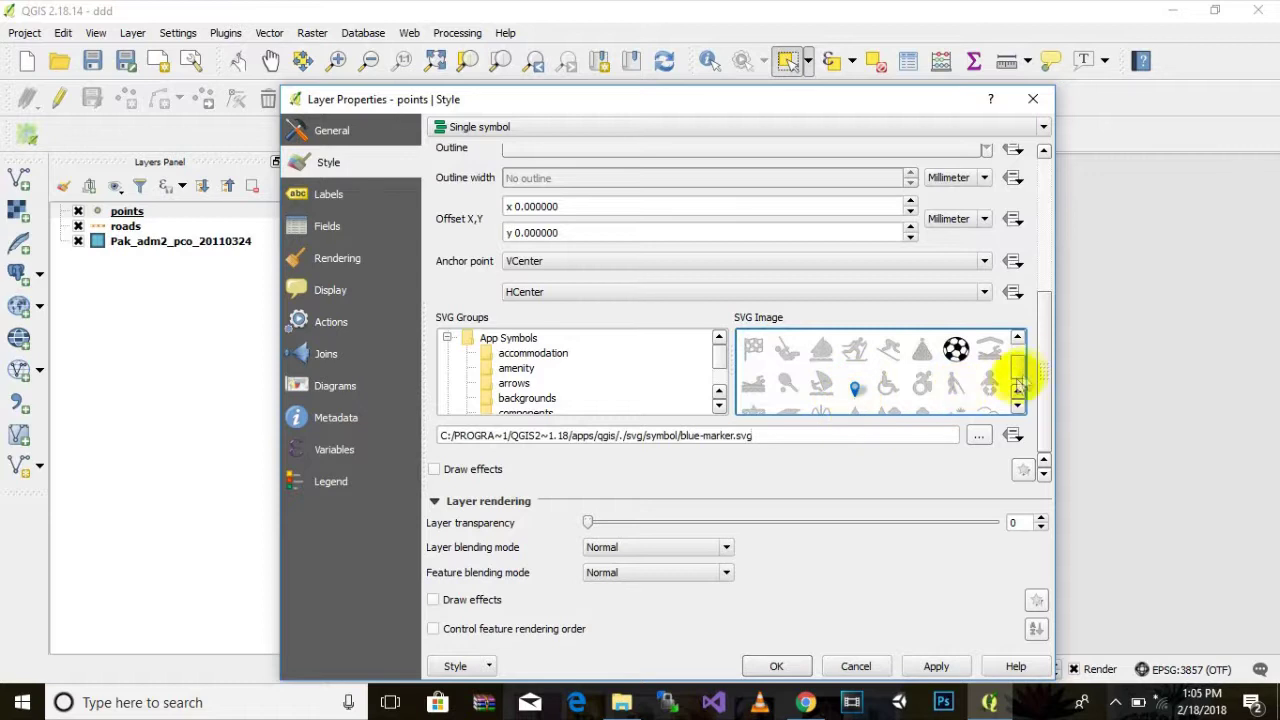
Set the points layer's SVG marker size to 5.8 millimetres and apply the style.
drag(1046, 357, 1035, 210)
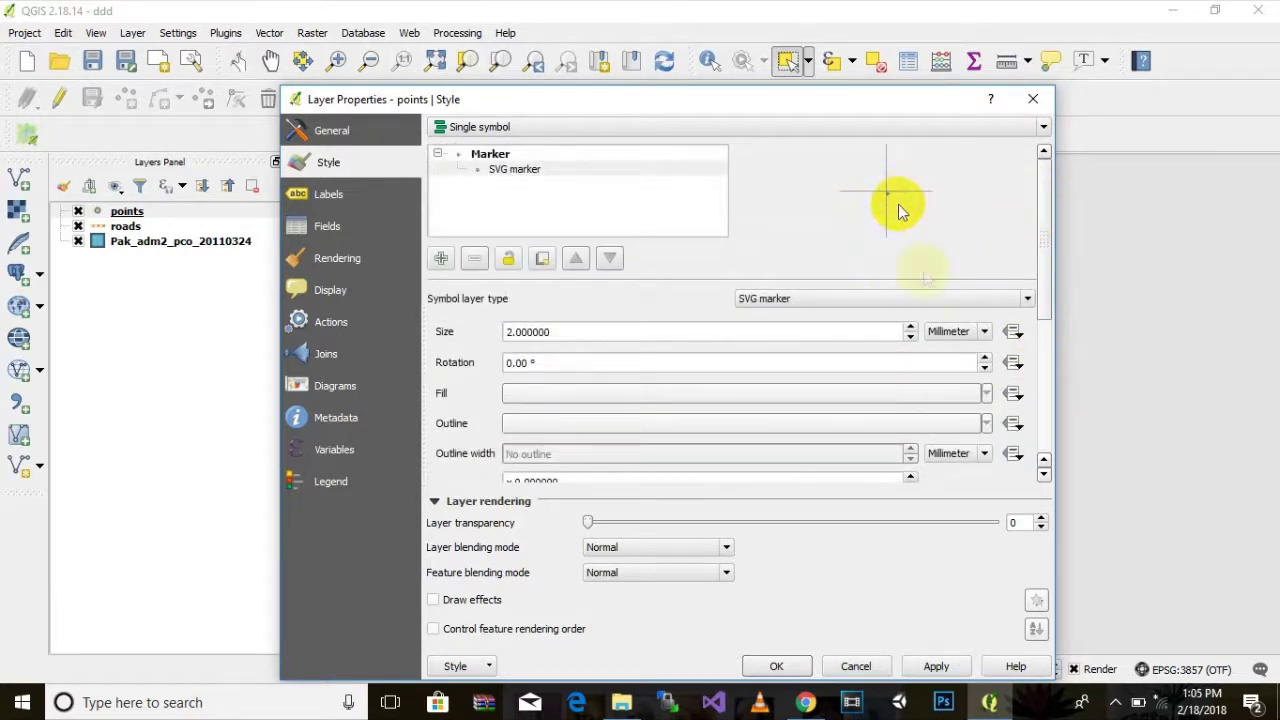
click(911, 327)
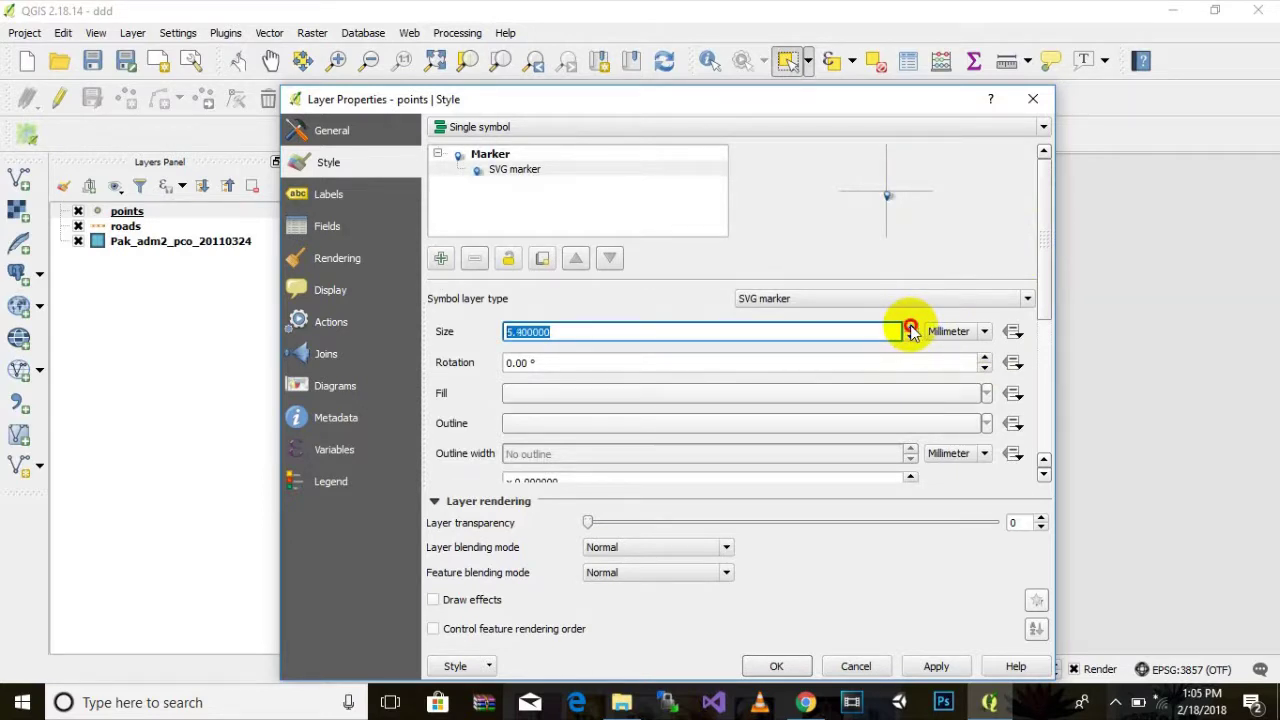
drag(923, 100, 893, 48)
click(623, 602)
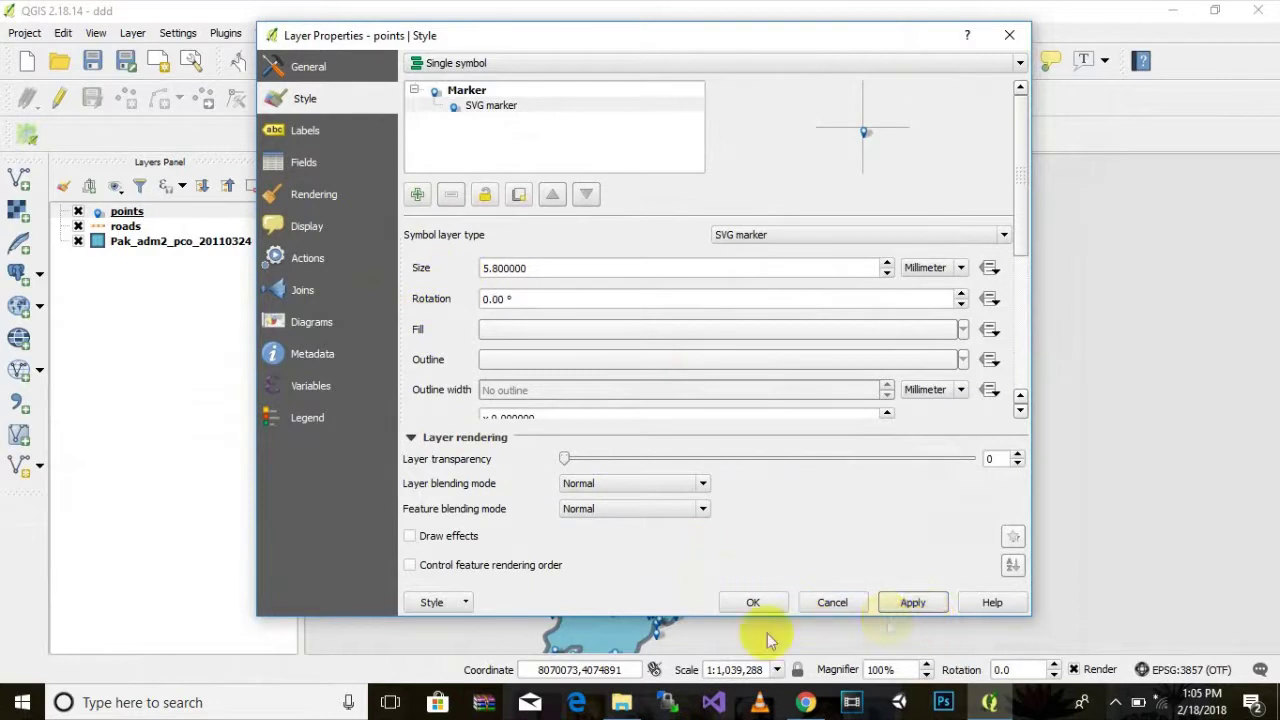
click(753, 604)
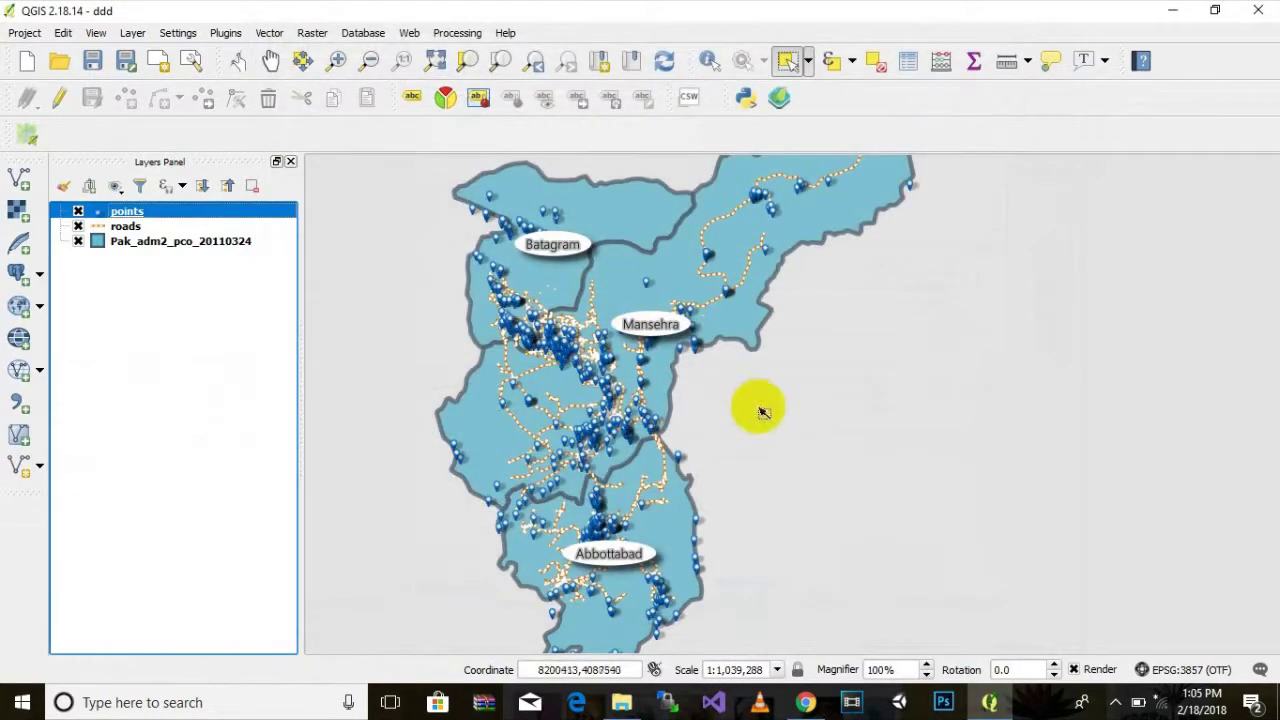
Save the project and export the points, roads and district layers to a folder as a Leaflet web map.
click(640, 355)
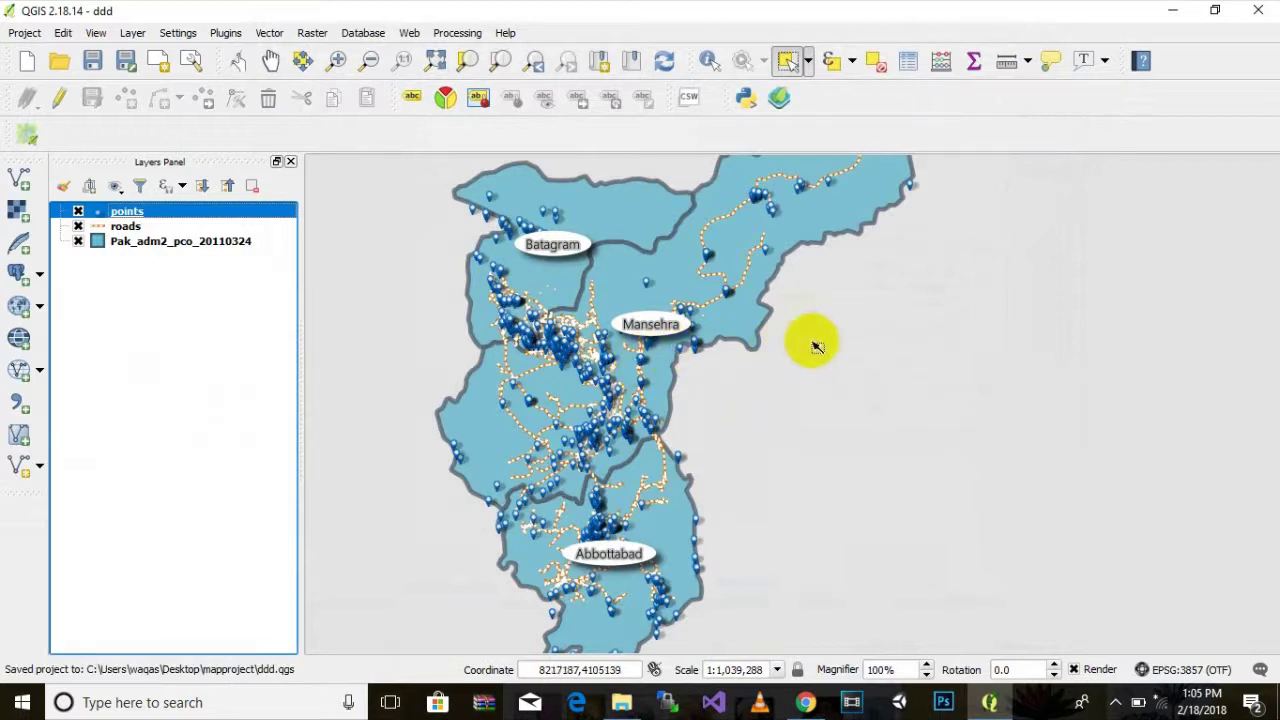
click(780, 100)
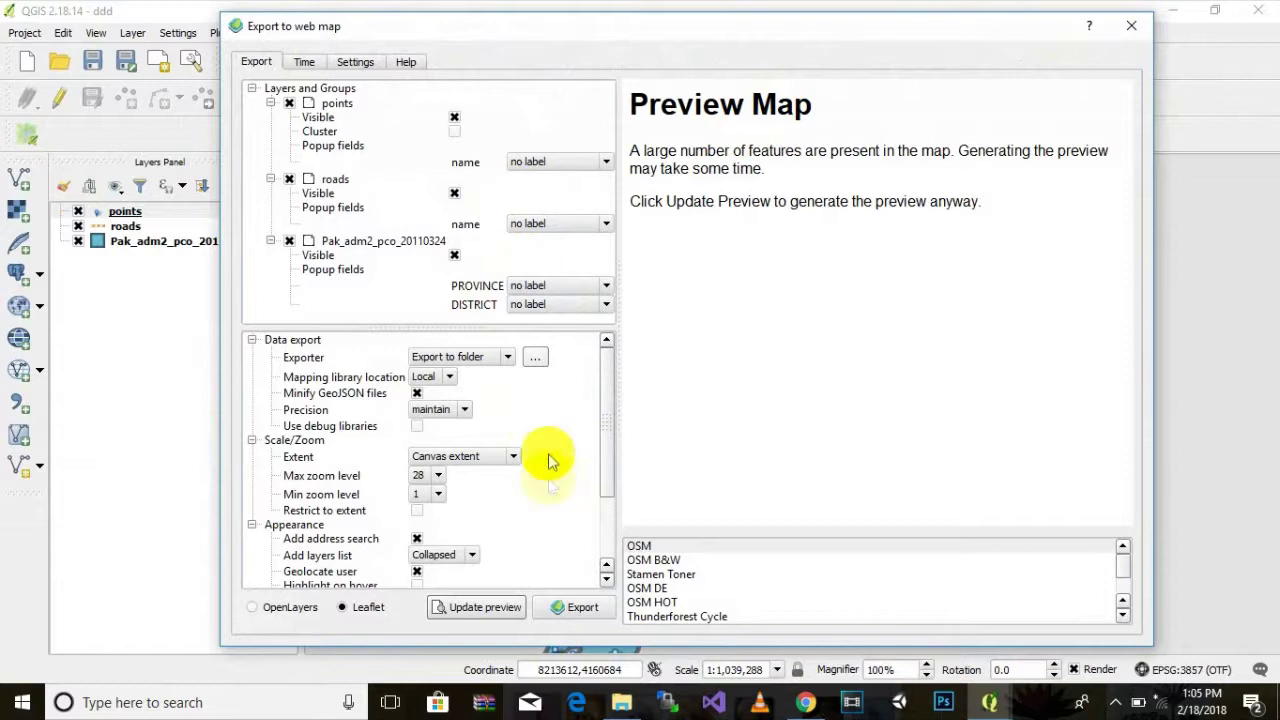
drag(603, 423, 605, 478)
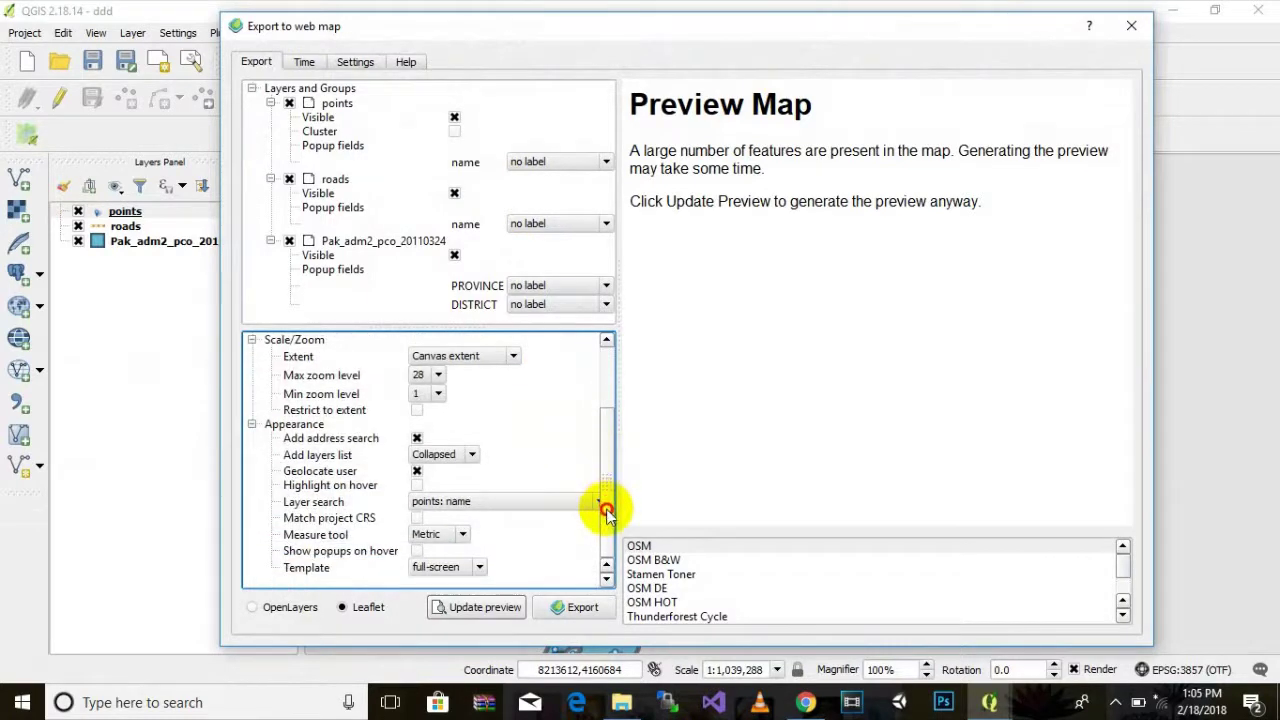
click(584, 608)
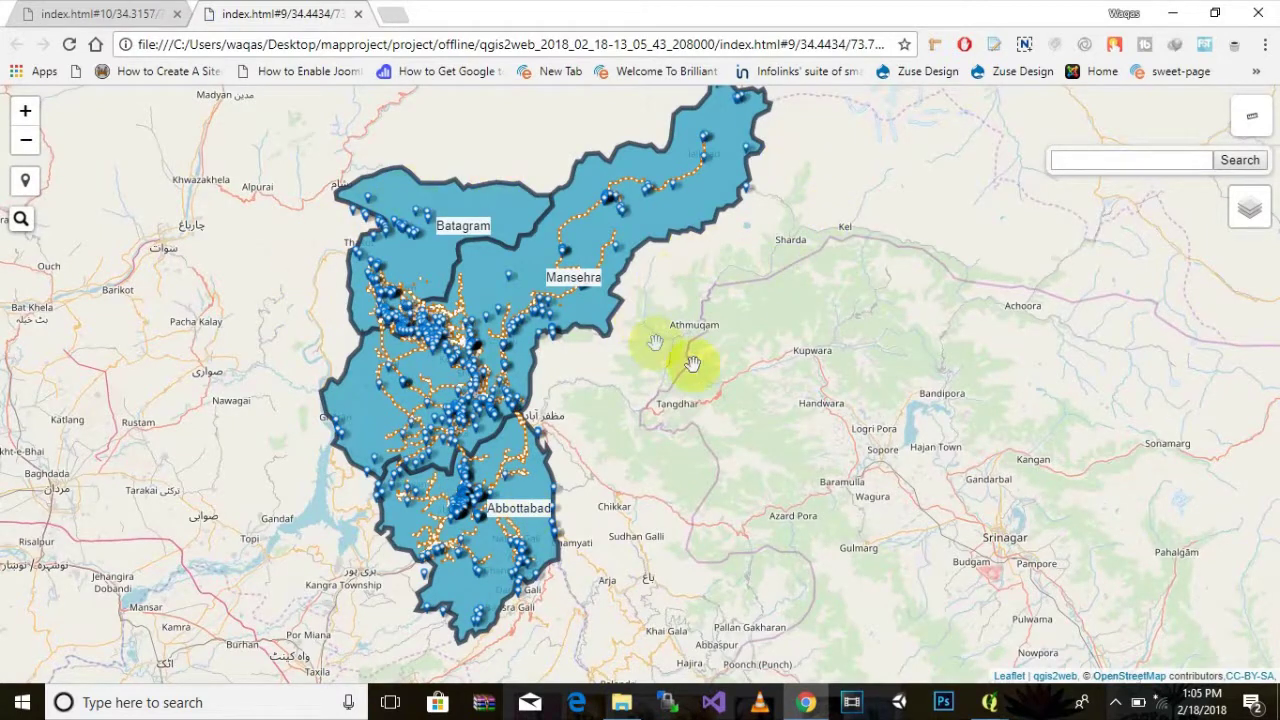
Search the exported map's points layer for "itp", pick Institute Of IT Professionals (ITP), and clear the search.
click(21, 219)
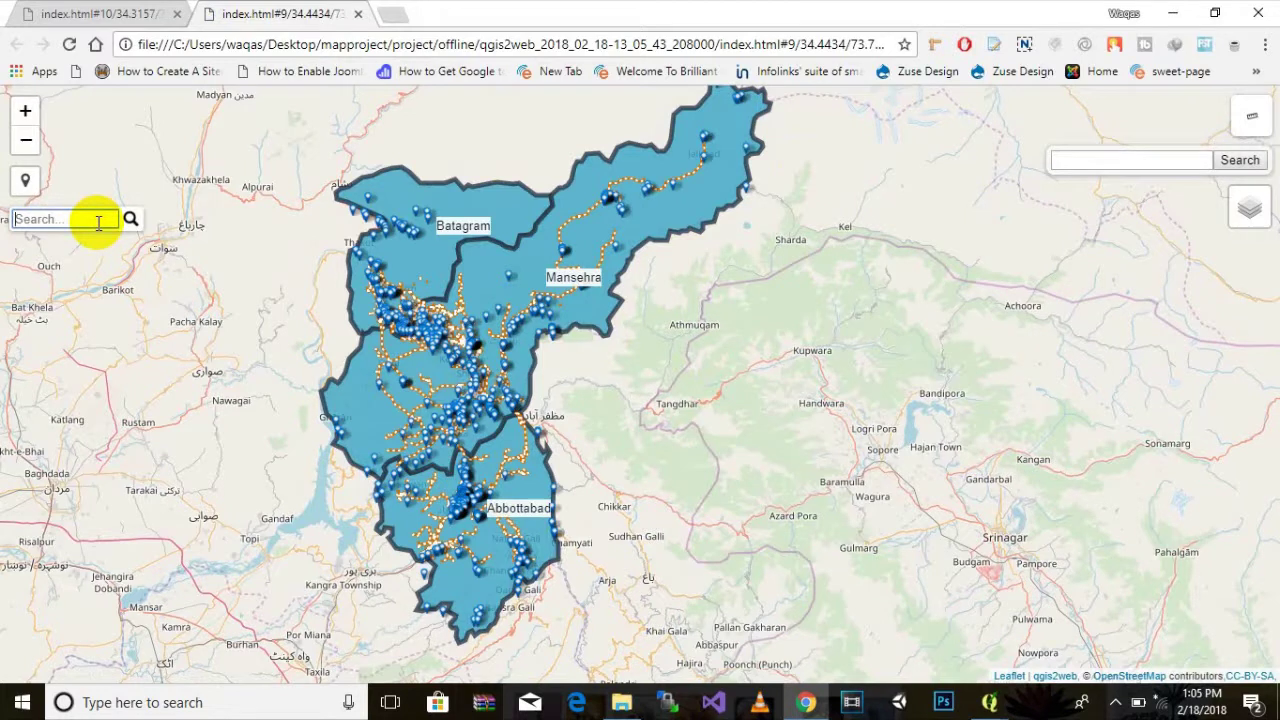
text(in)
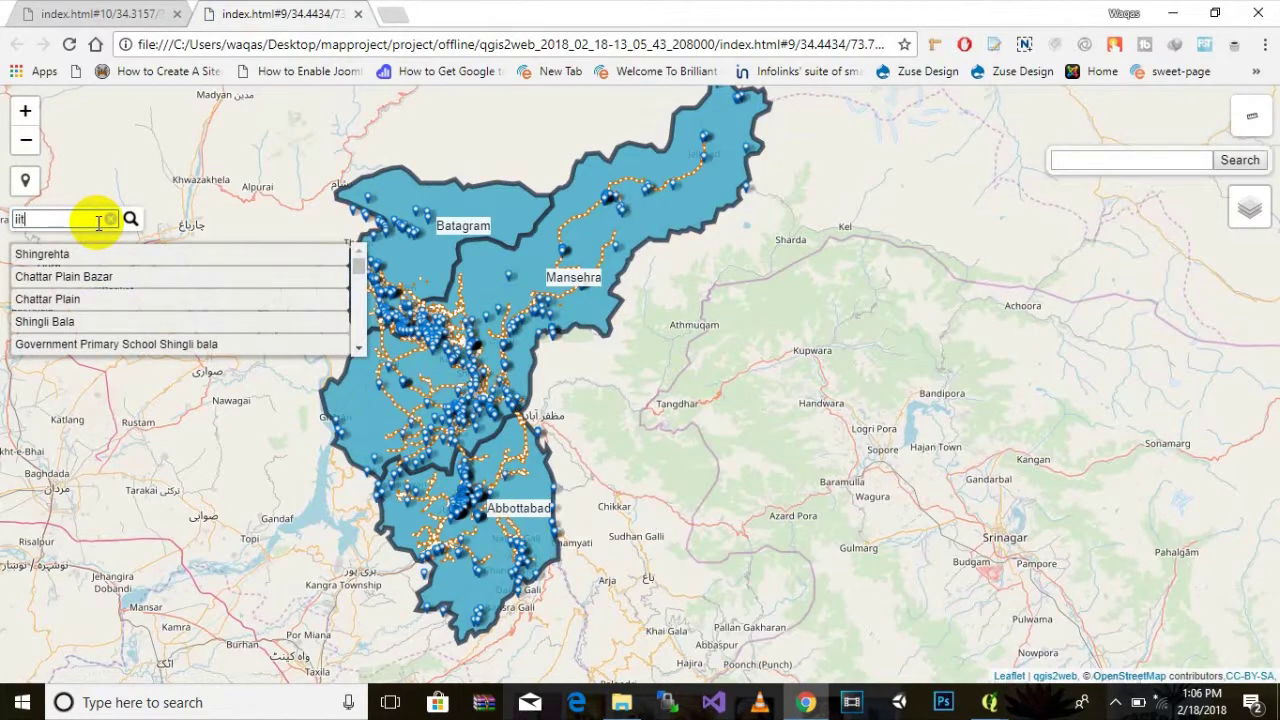
text(p)
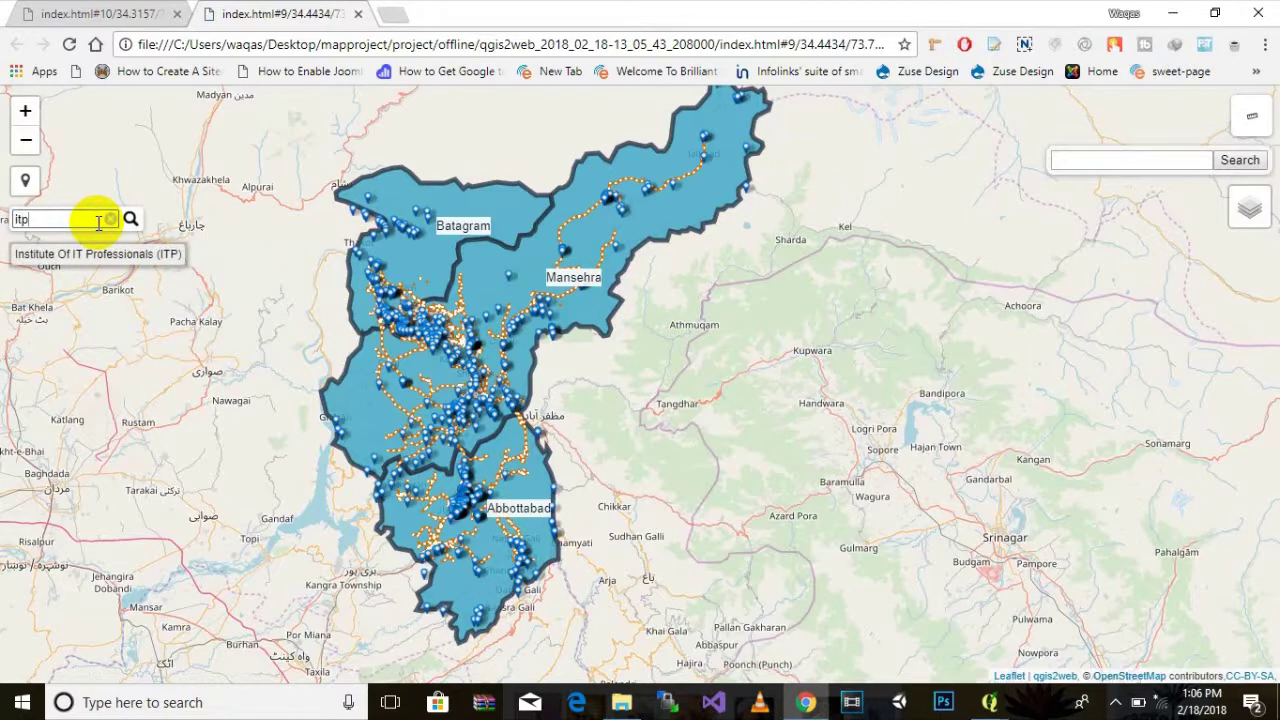
click(62, 255)
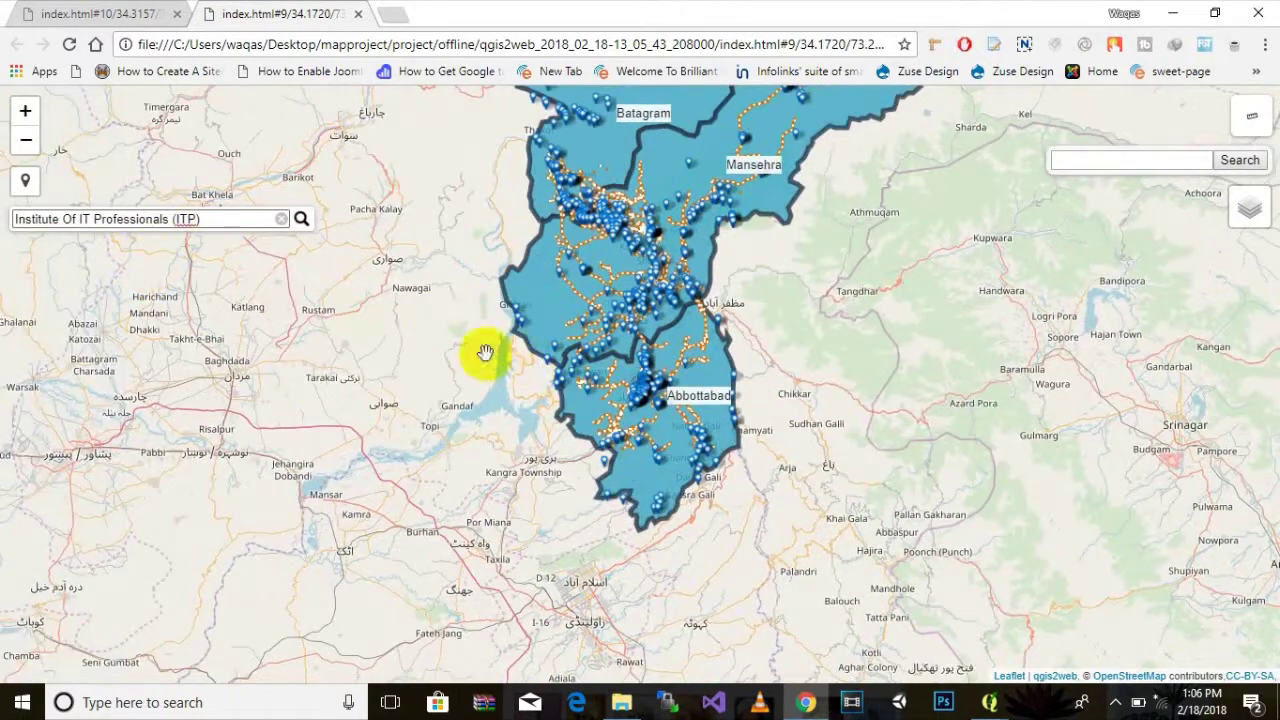
click(239, 215)
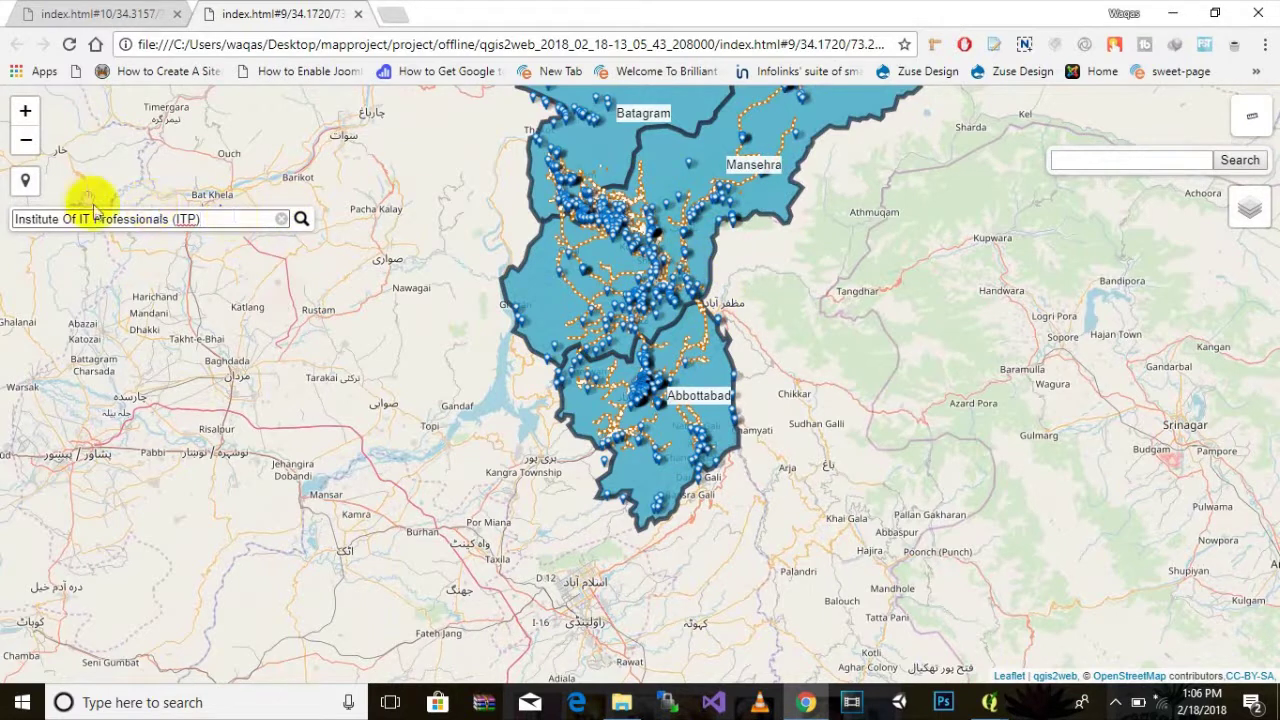
click(283, 220)
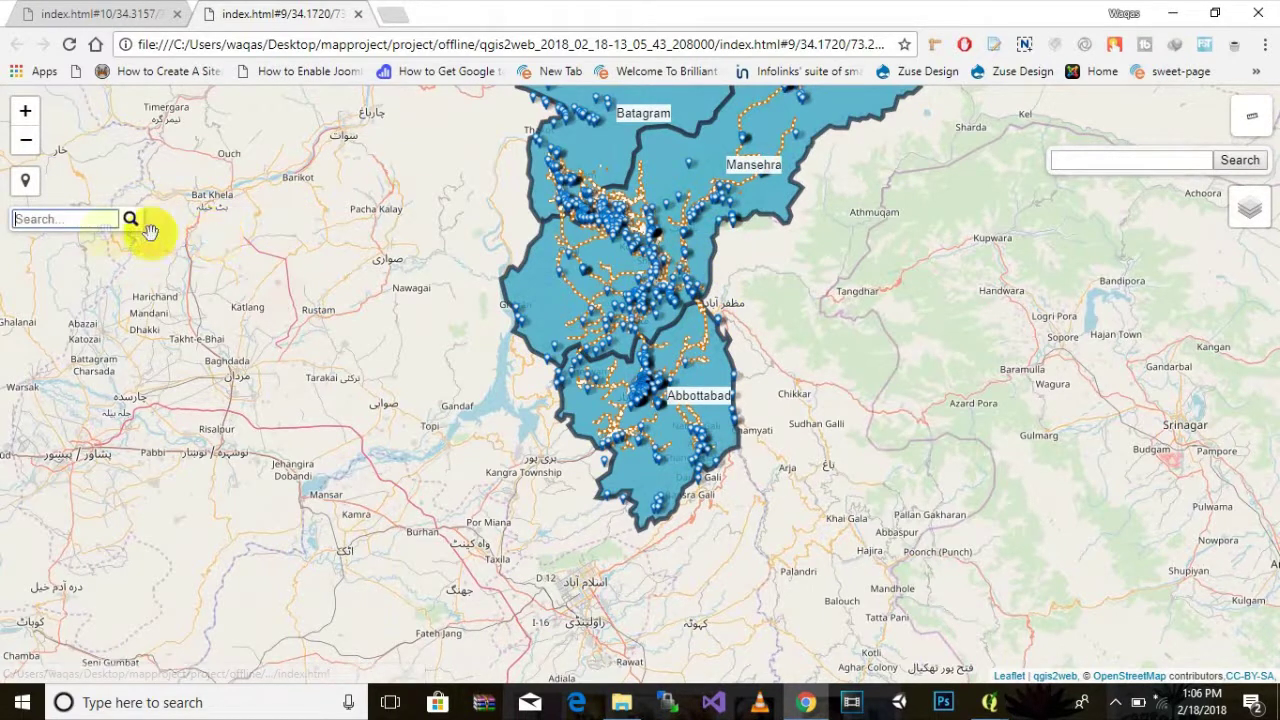
Review the pins across Batagram, Mansehra and Abbottabad in the new web map and close the older map's page.
drag(628, 292, 427, 393)
drag(634, 220, 634, 349)
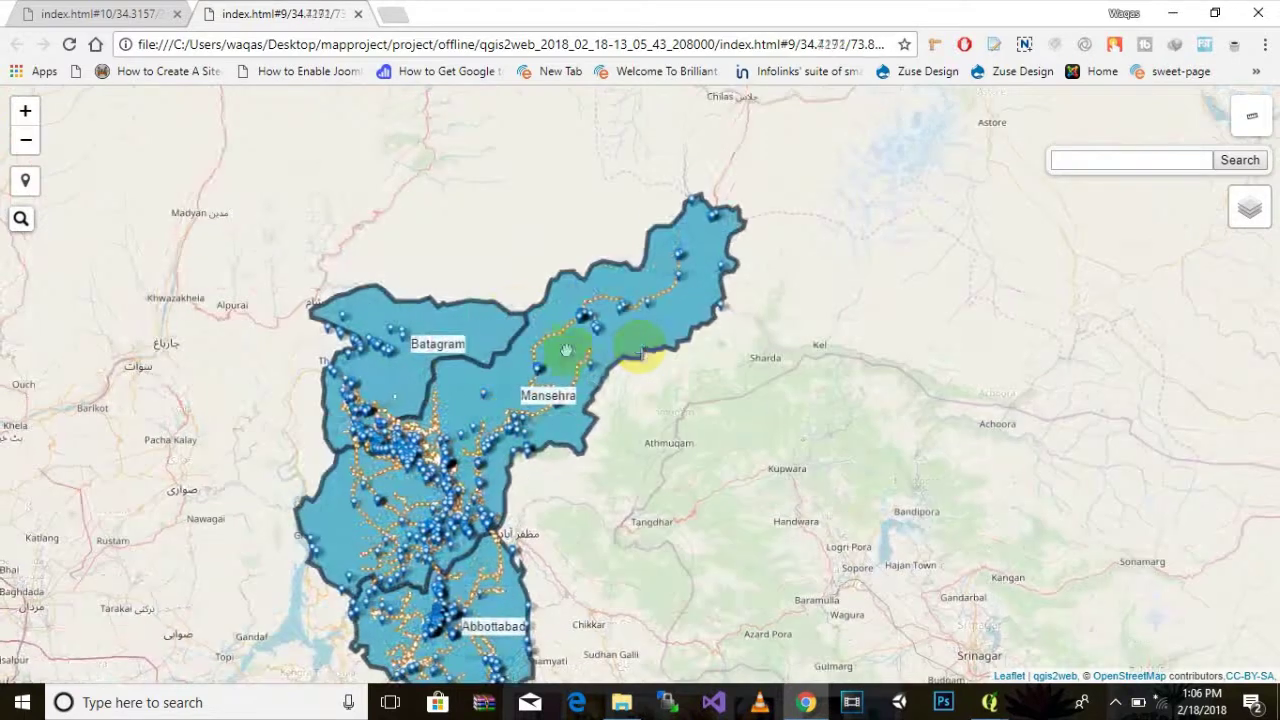
drag(440, 517, 476, 465)
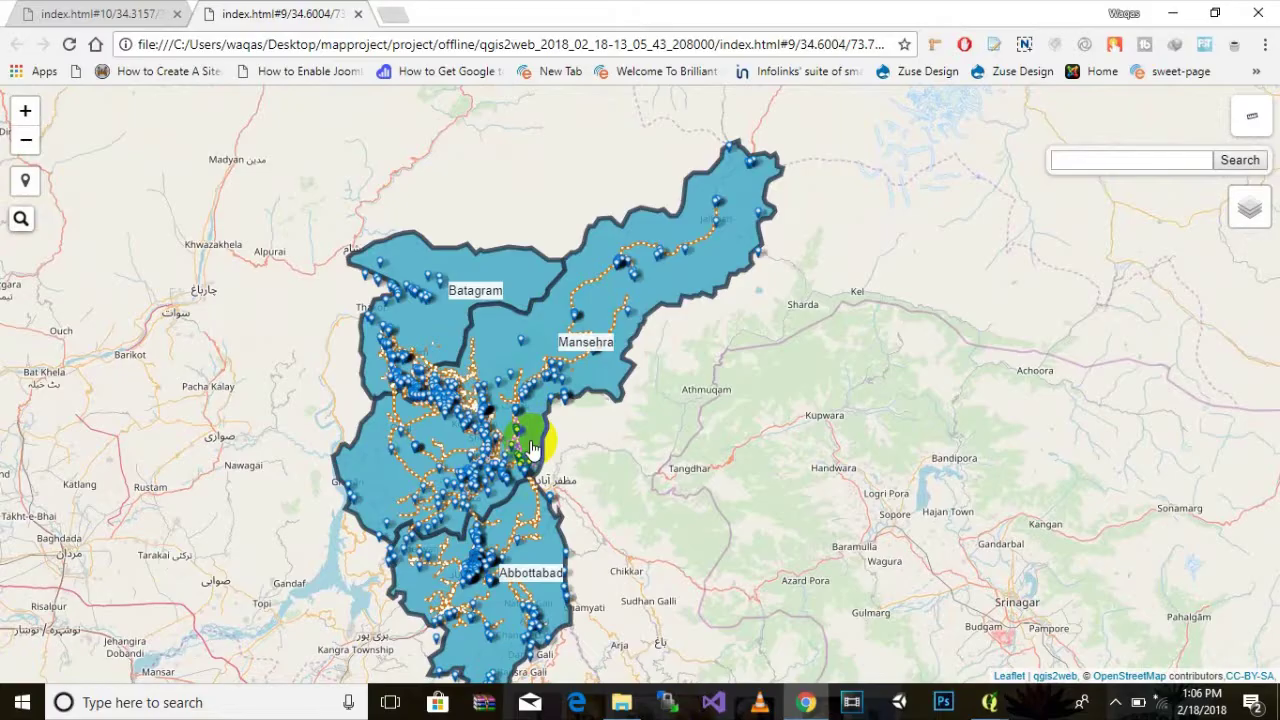
click(177, 15)
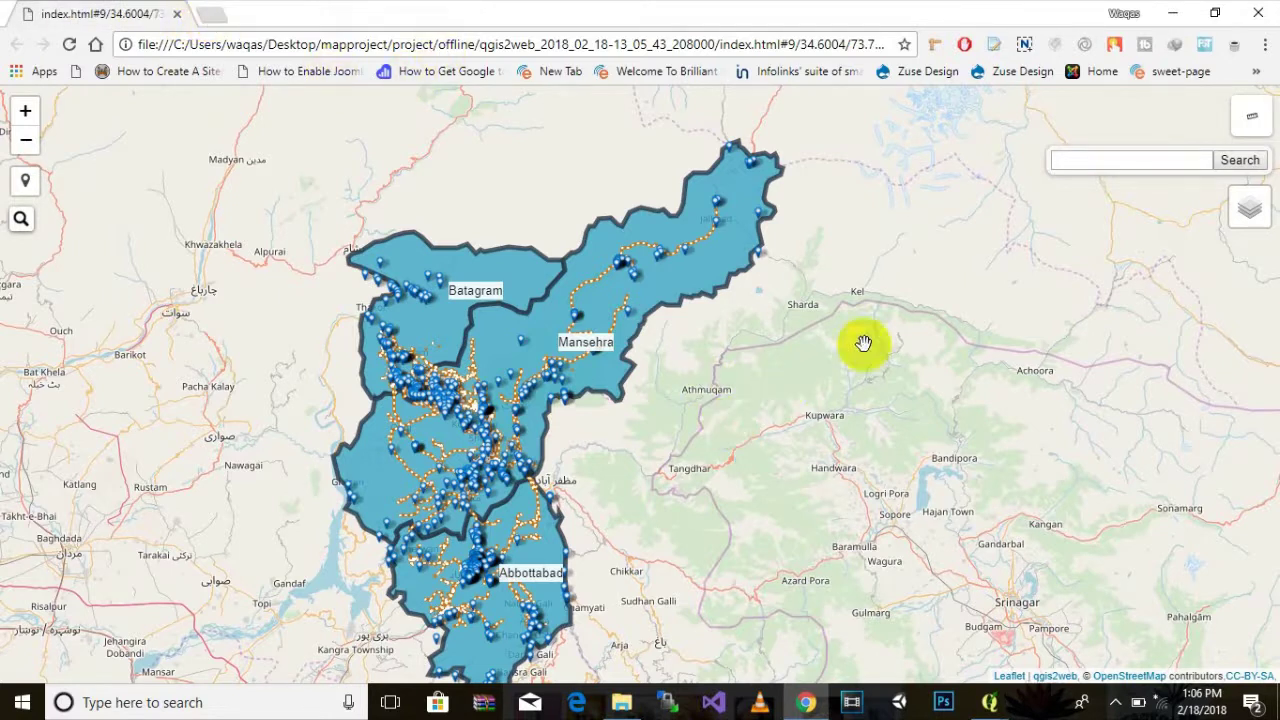
drag(686, 480, 694, 456)
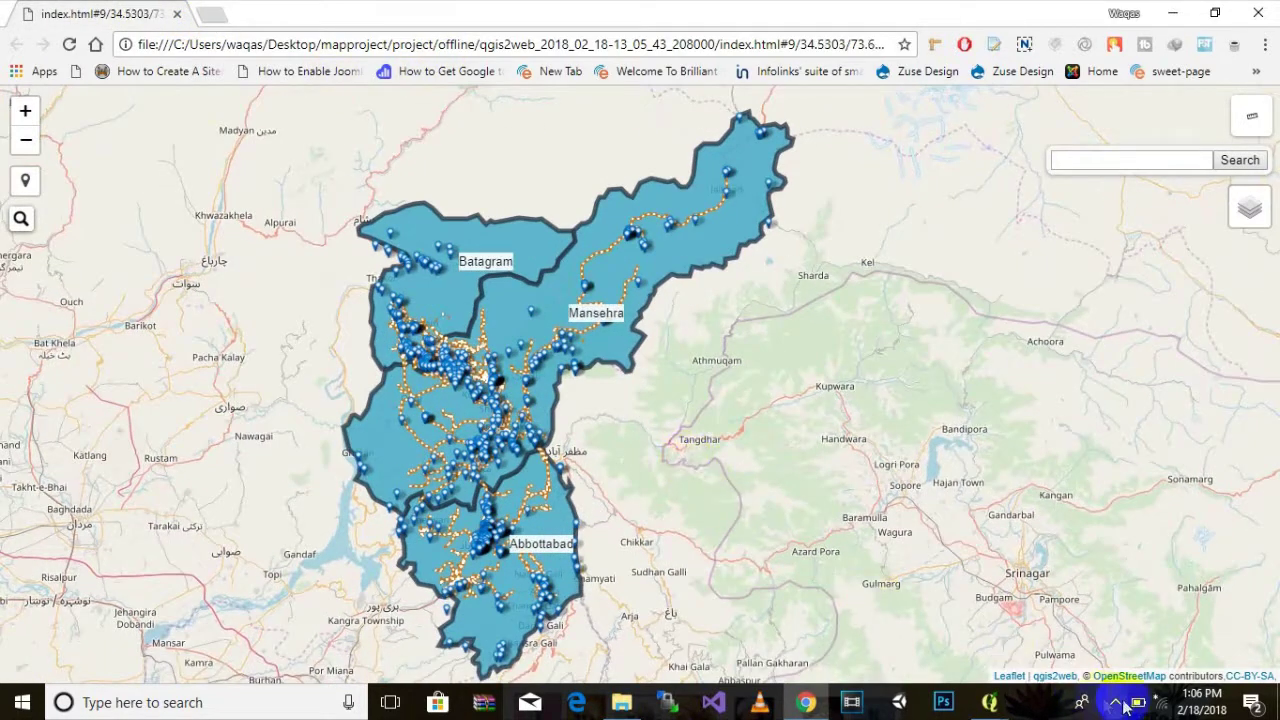